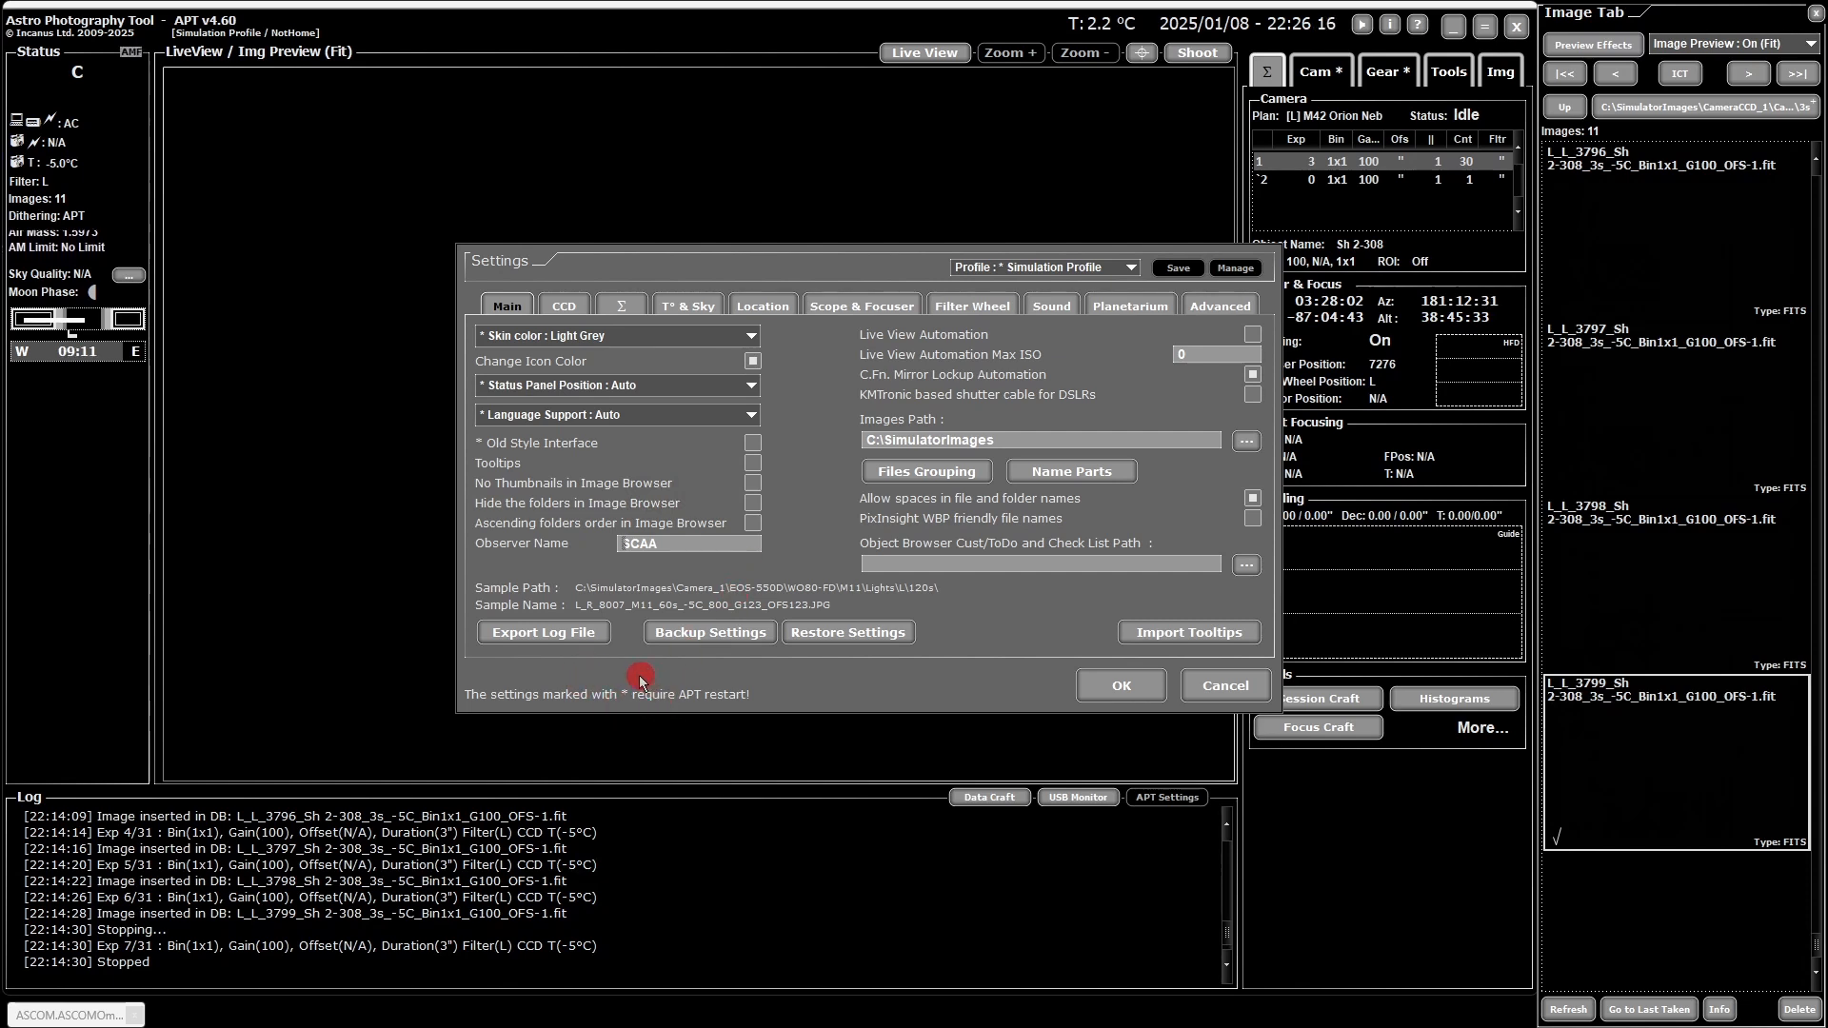
Step: Review the available skin colour options in the main settings, leaving Light Grey selected
{"action": "left_click", "coordinate": [754, 339]}
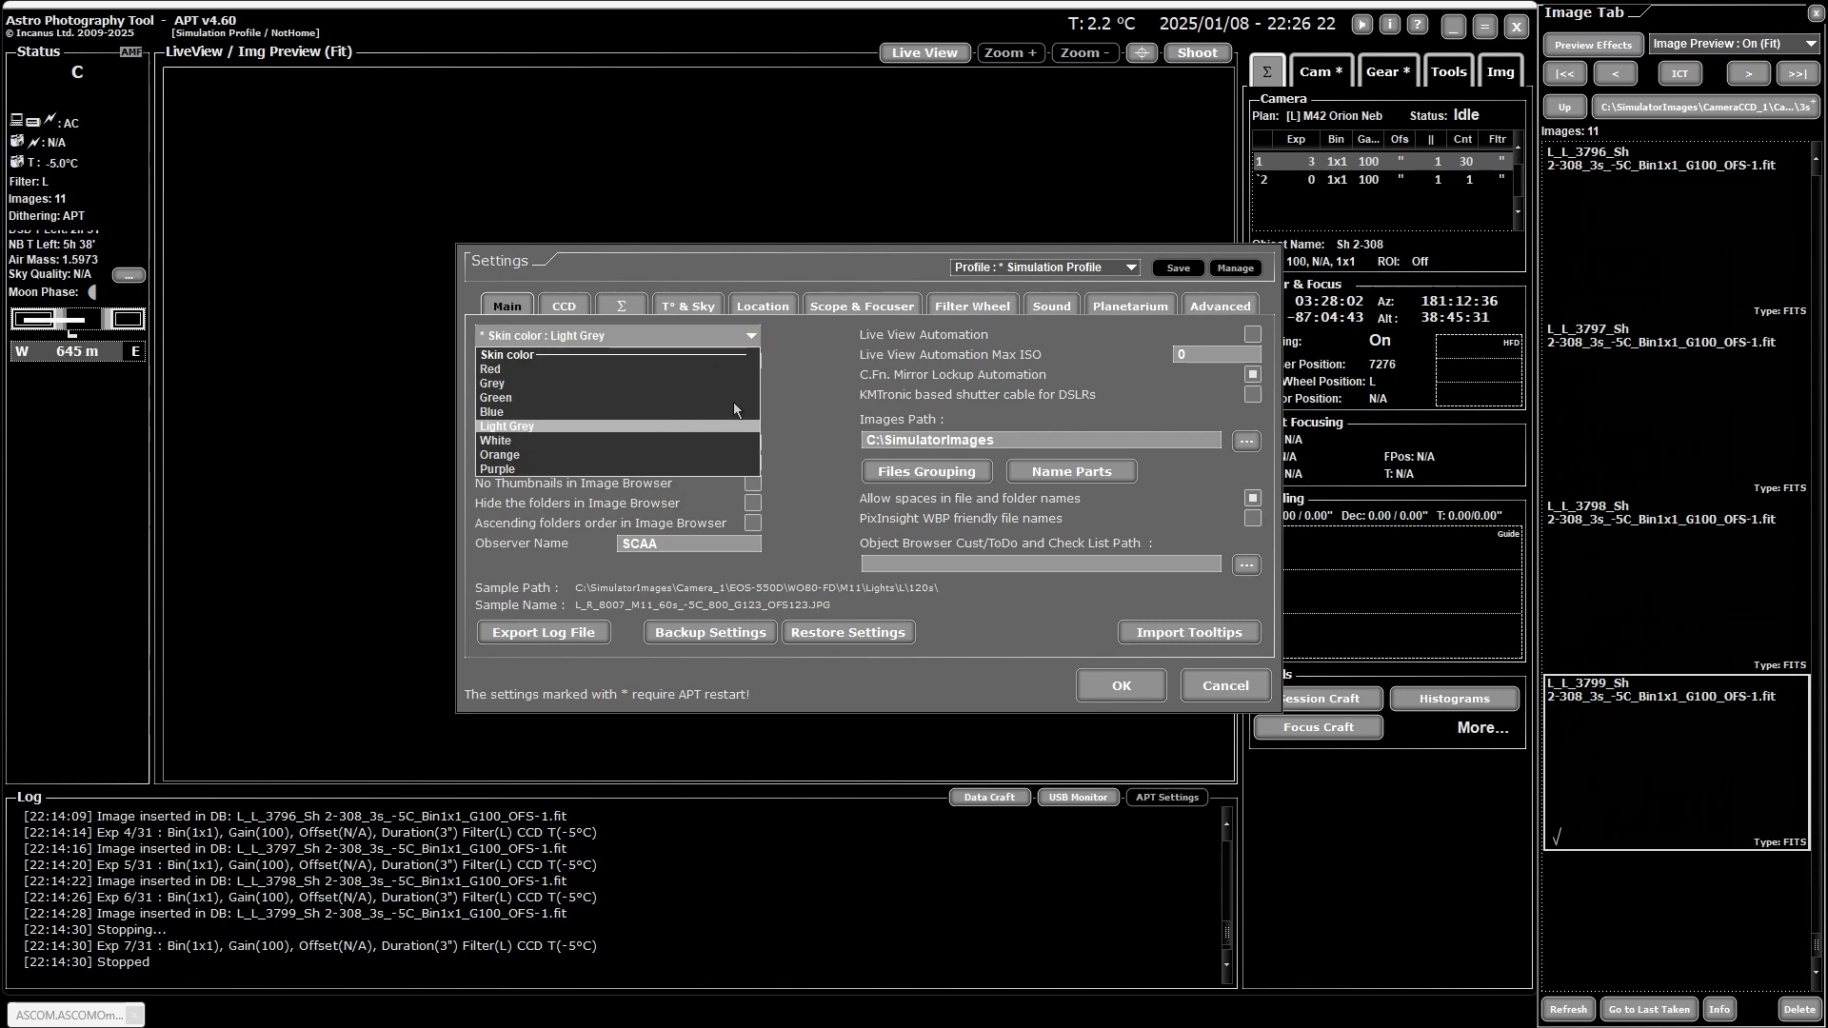
{"action": "left_click", "coordinate": [563, 470]}
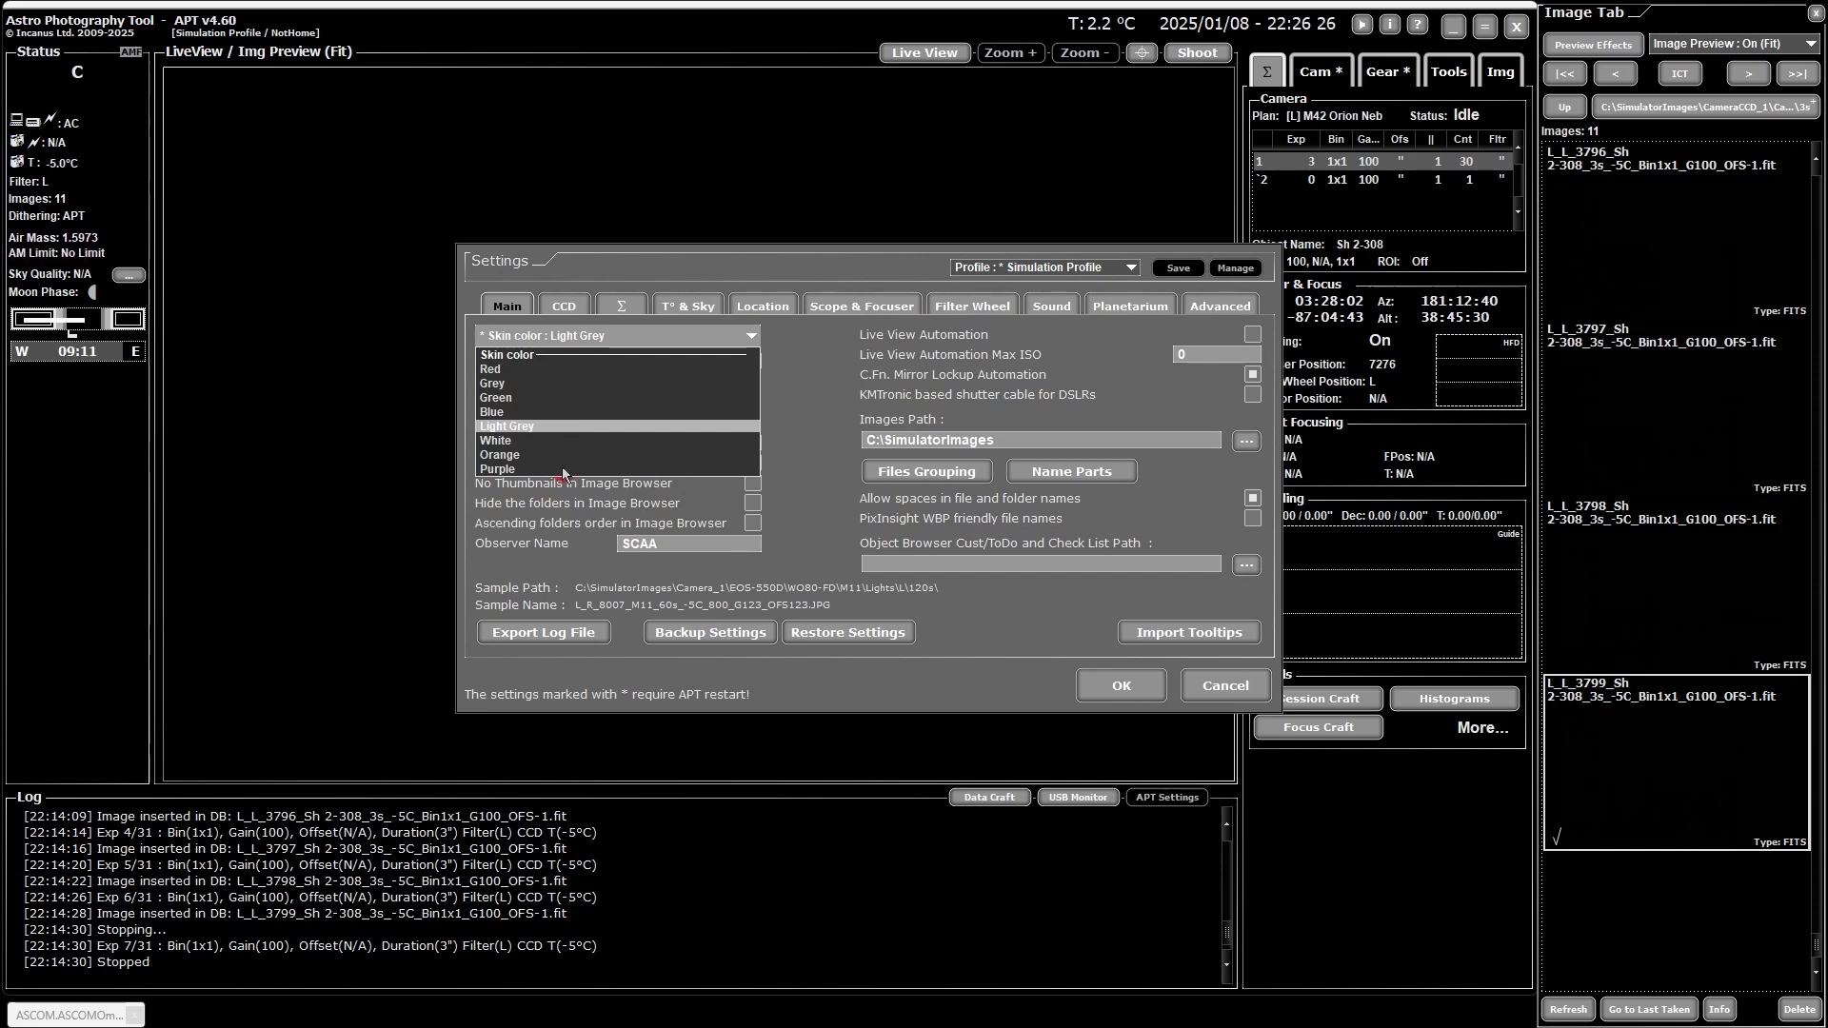
{"action": "left_click", "coordinate": [769, 481]}
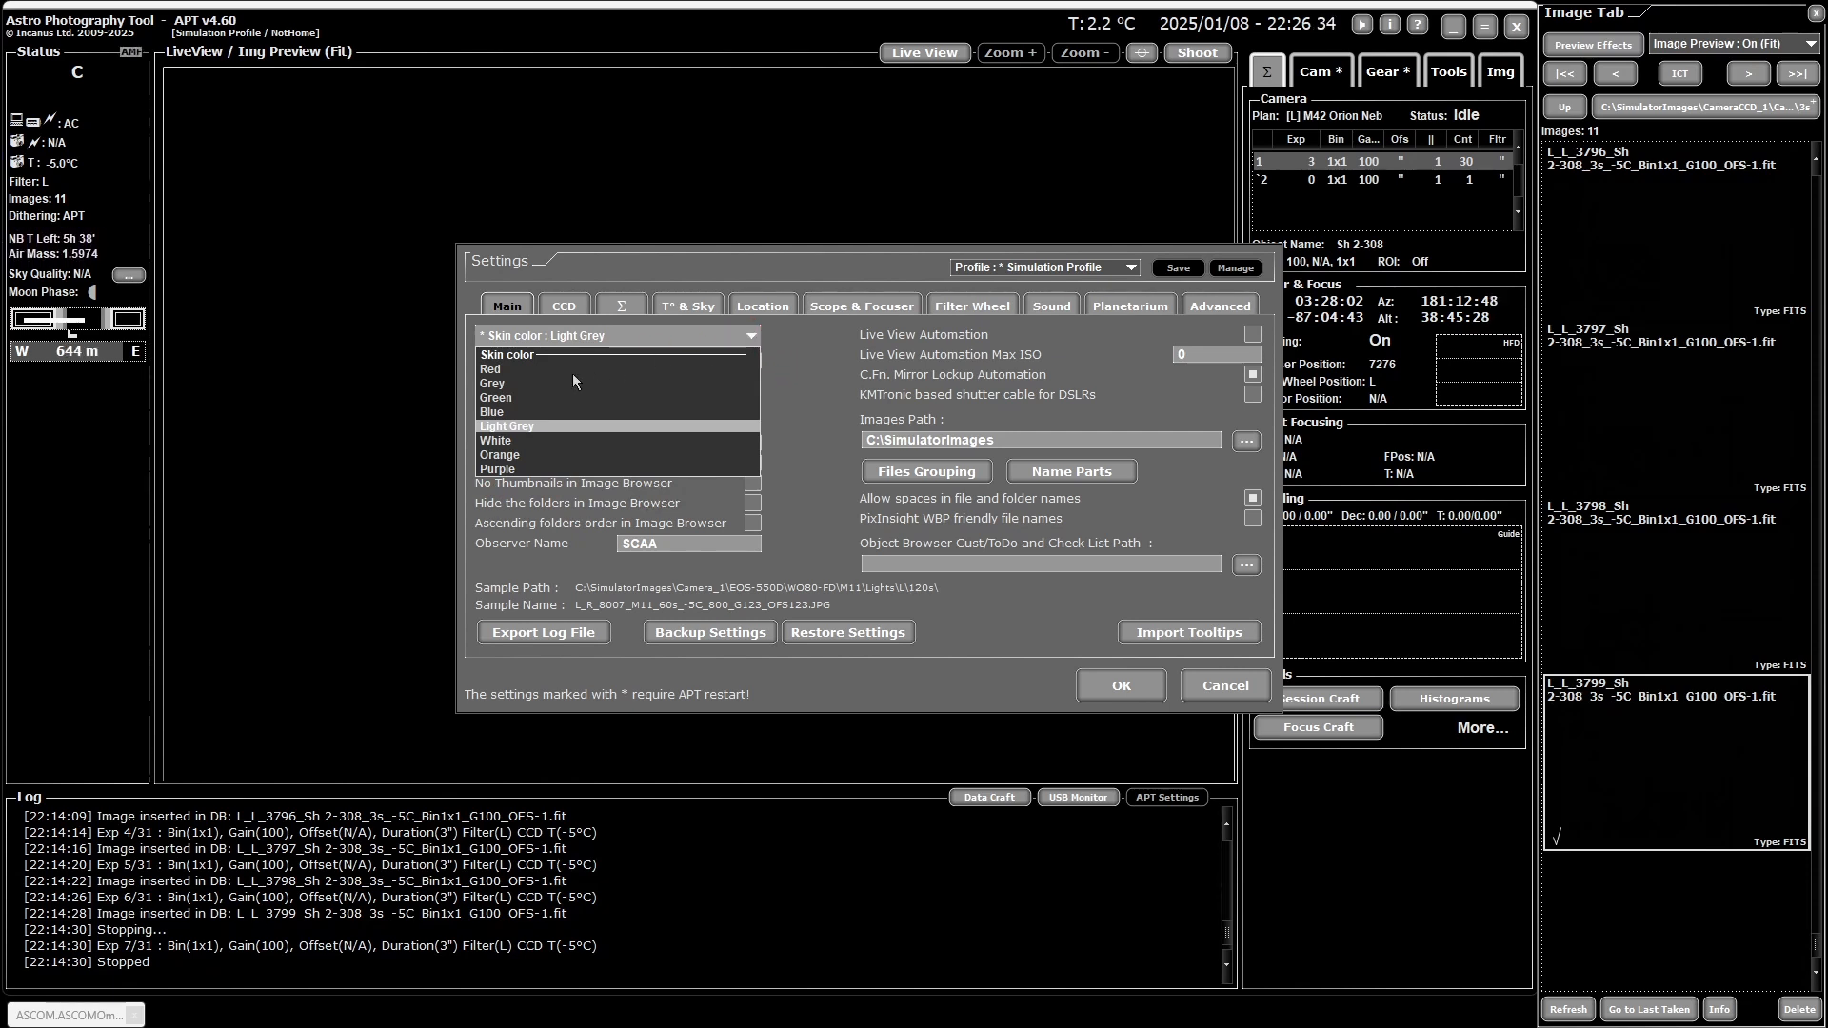
{"action": "left_click", "coordinate": [752, 337]}
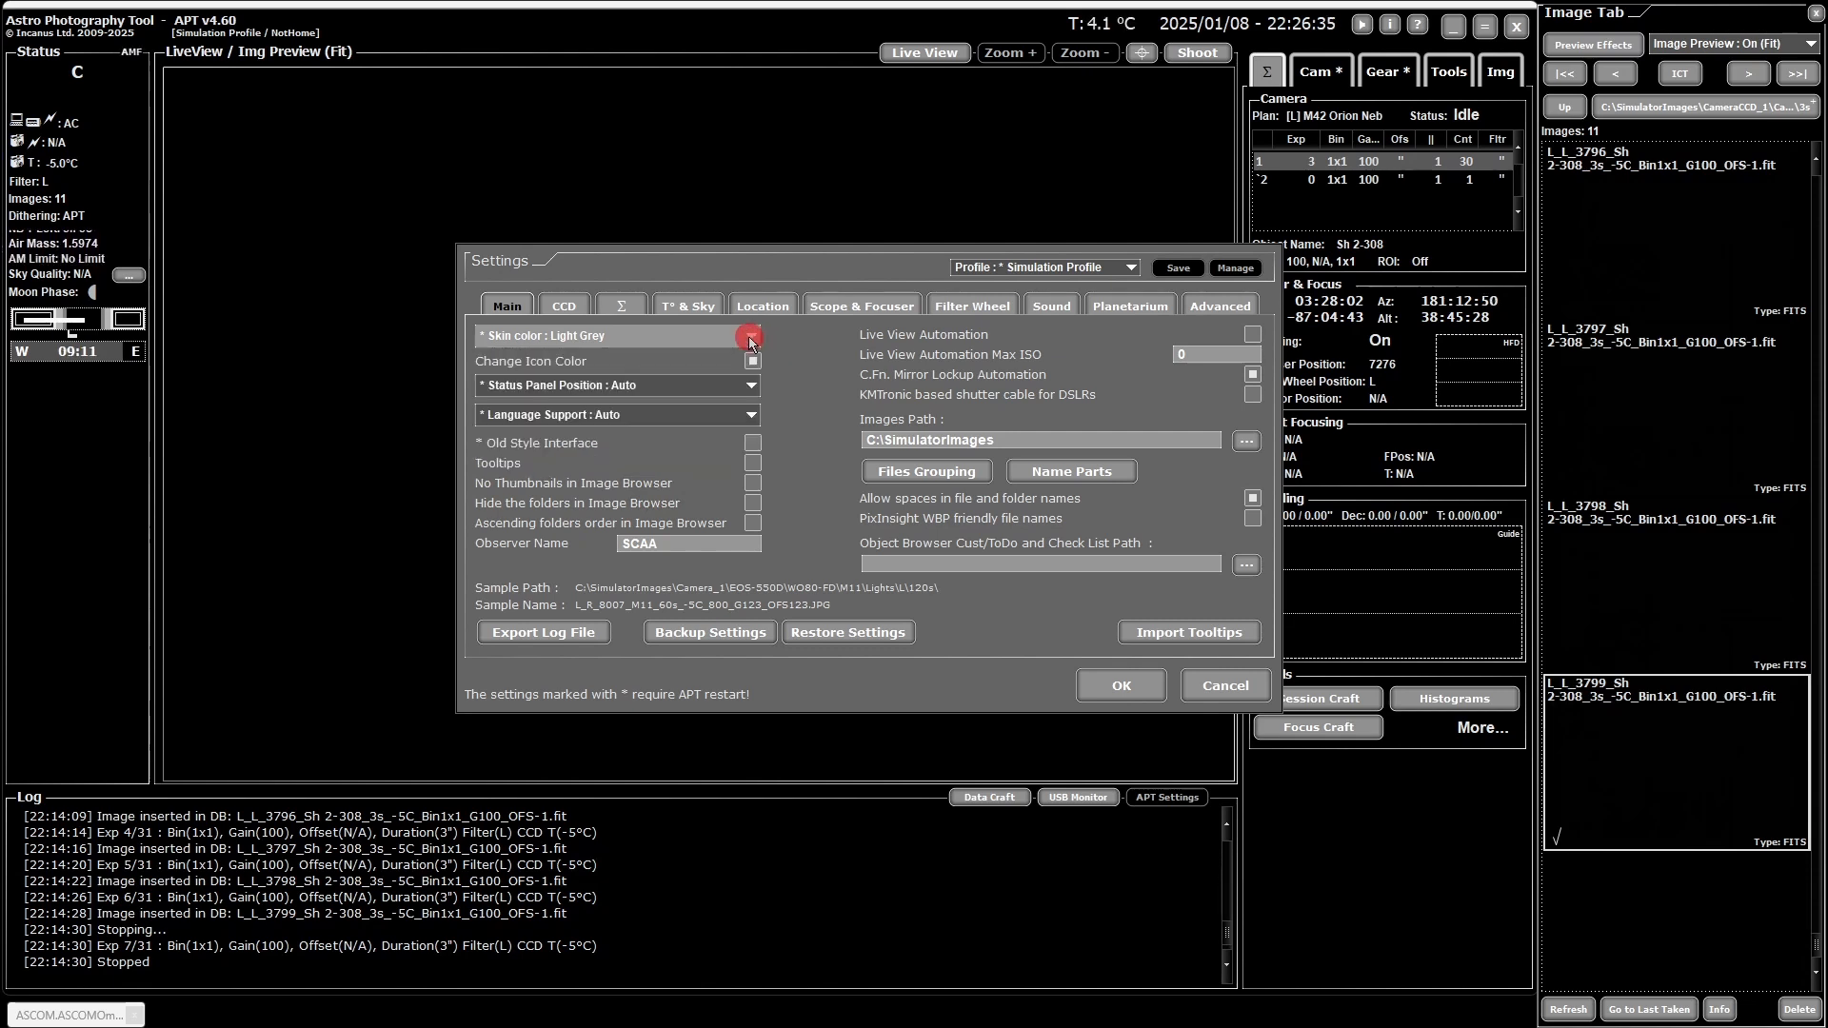
{"action": "left_click", "coordinate": [752, 337]}
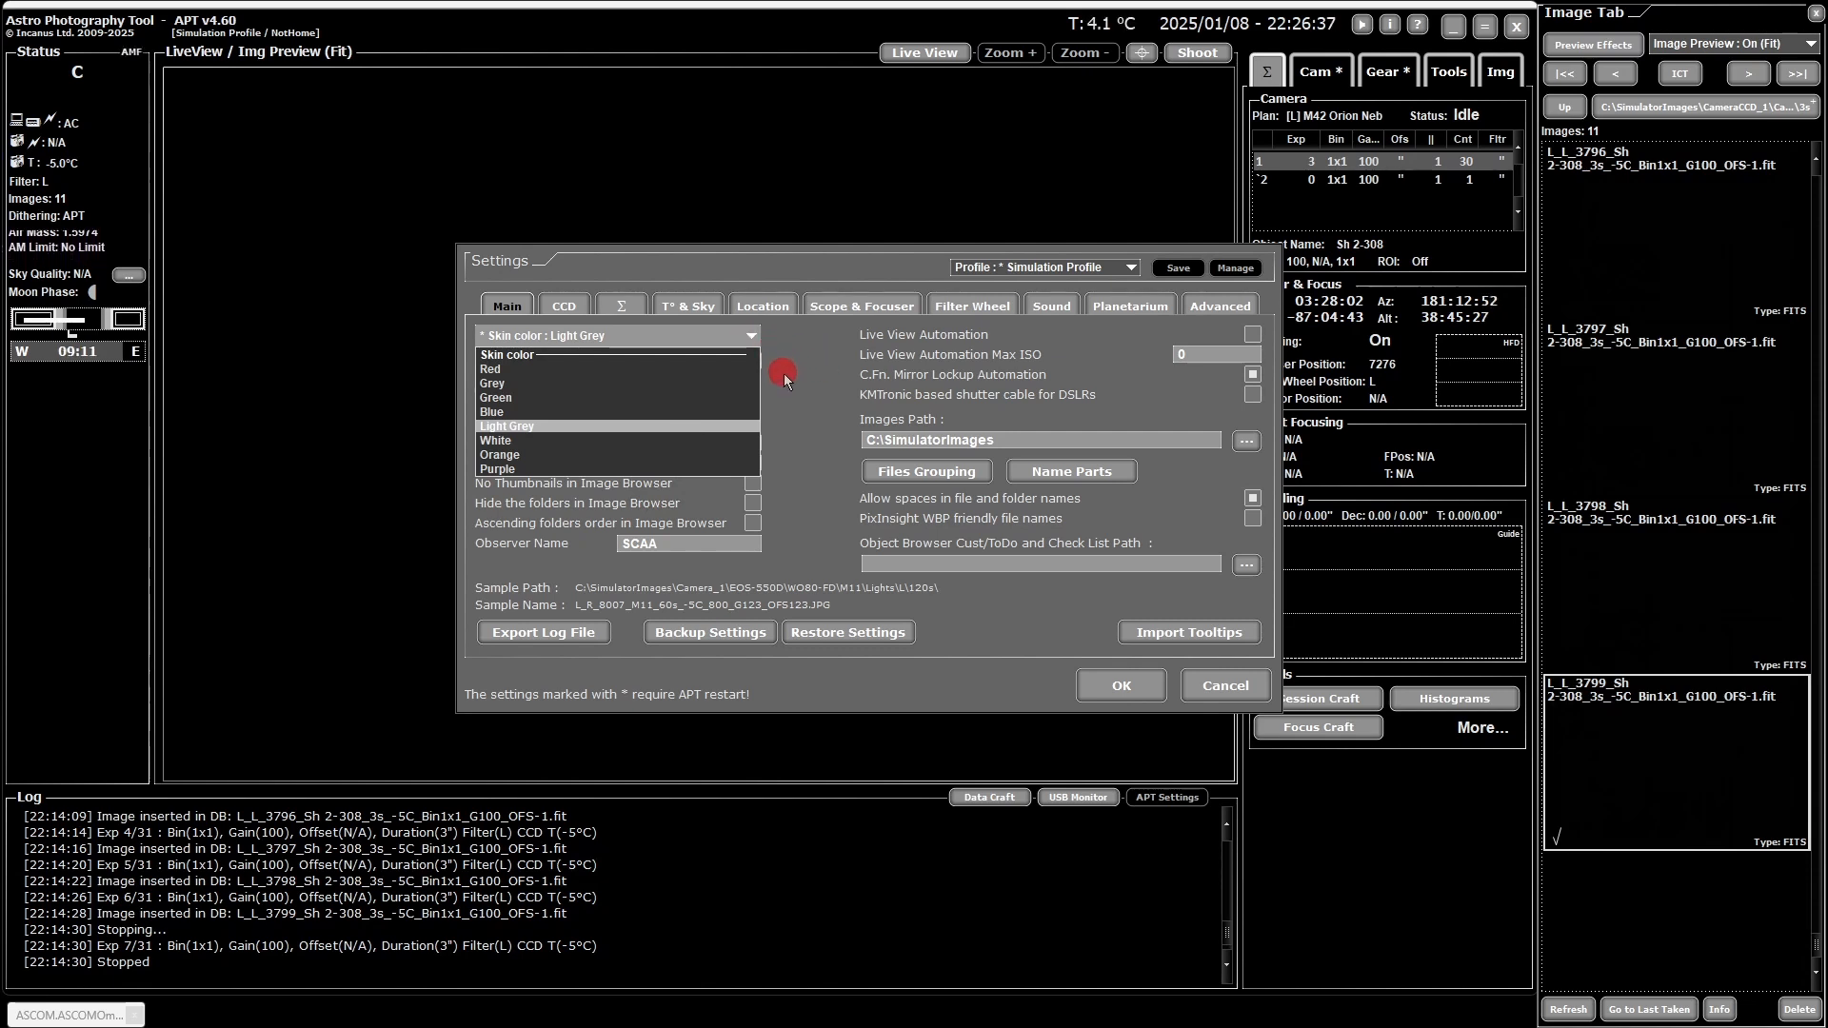
{"action": "left_click", "coordinate": [786, 373]}
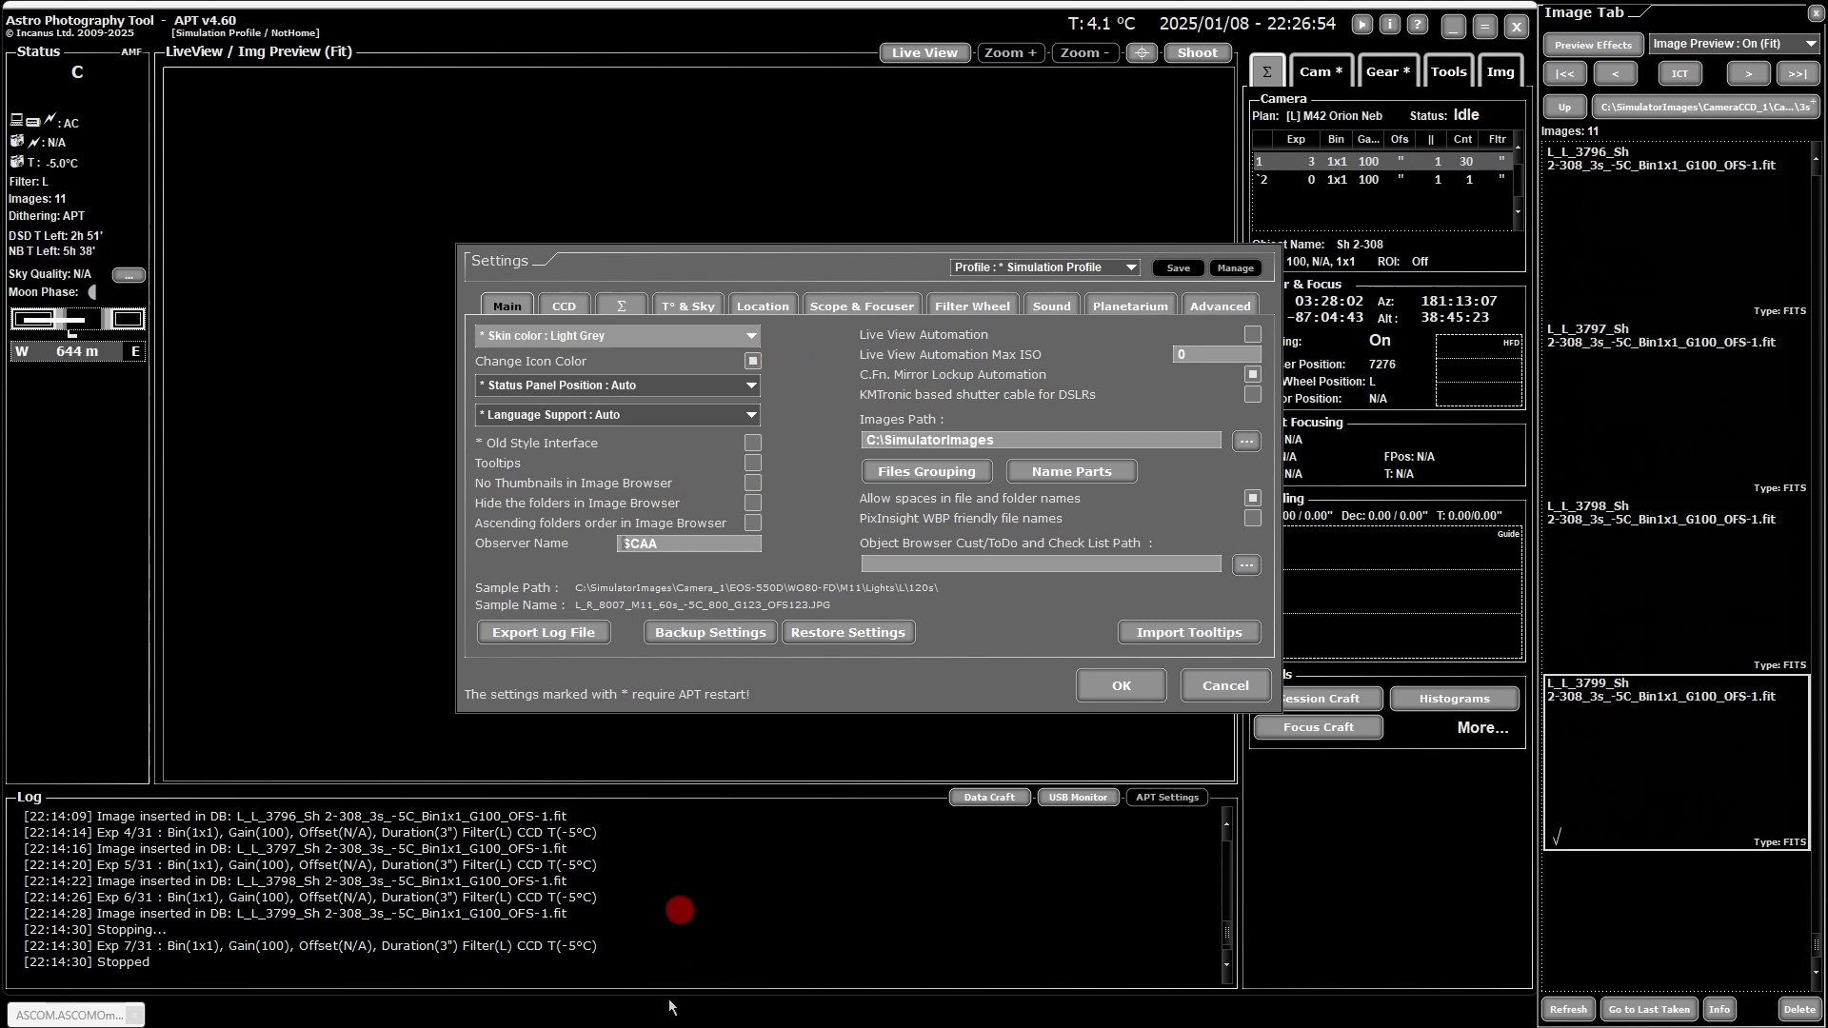
{"action": "mouse_move", "coordinate": [670, 1027]}
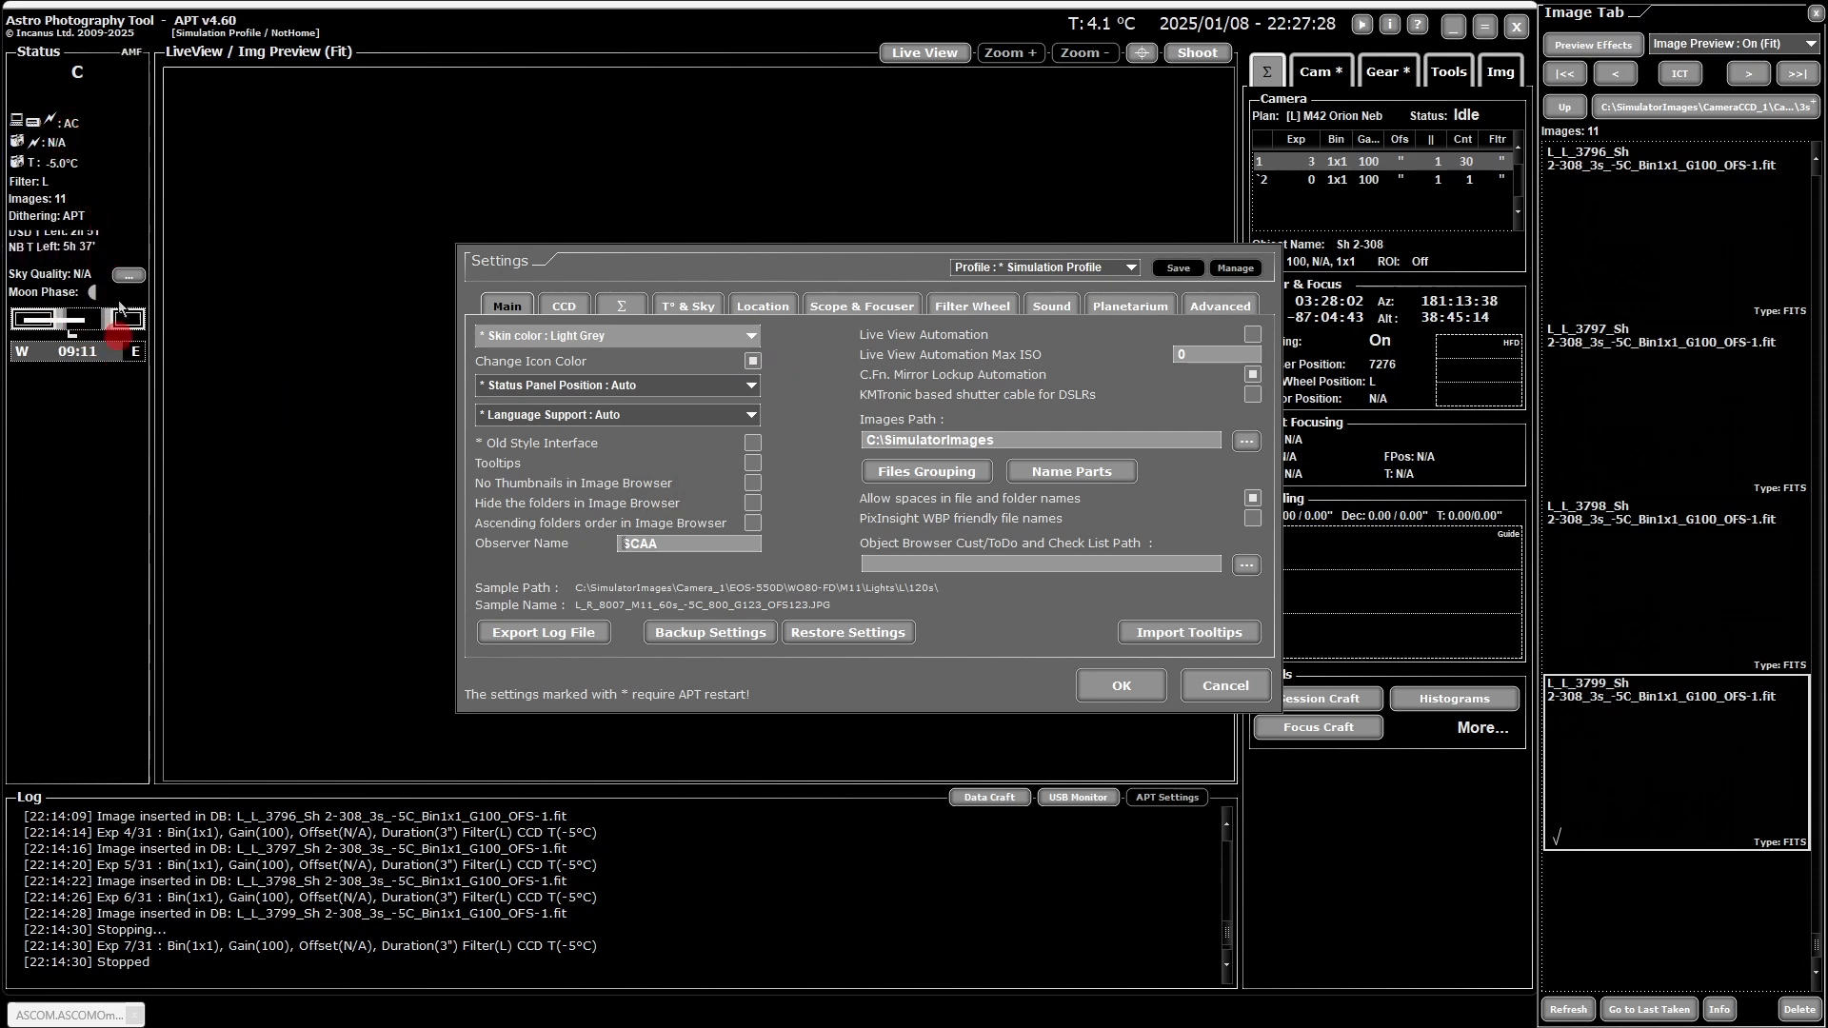
Step: Try the Horizontal status panel position and restore the setting to Auto
{"action": "left_click", "coordinate": [738, 384]}
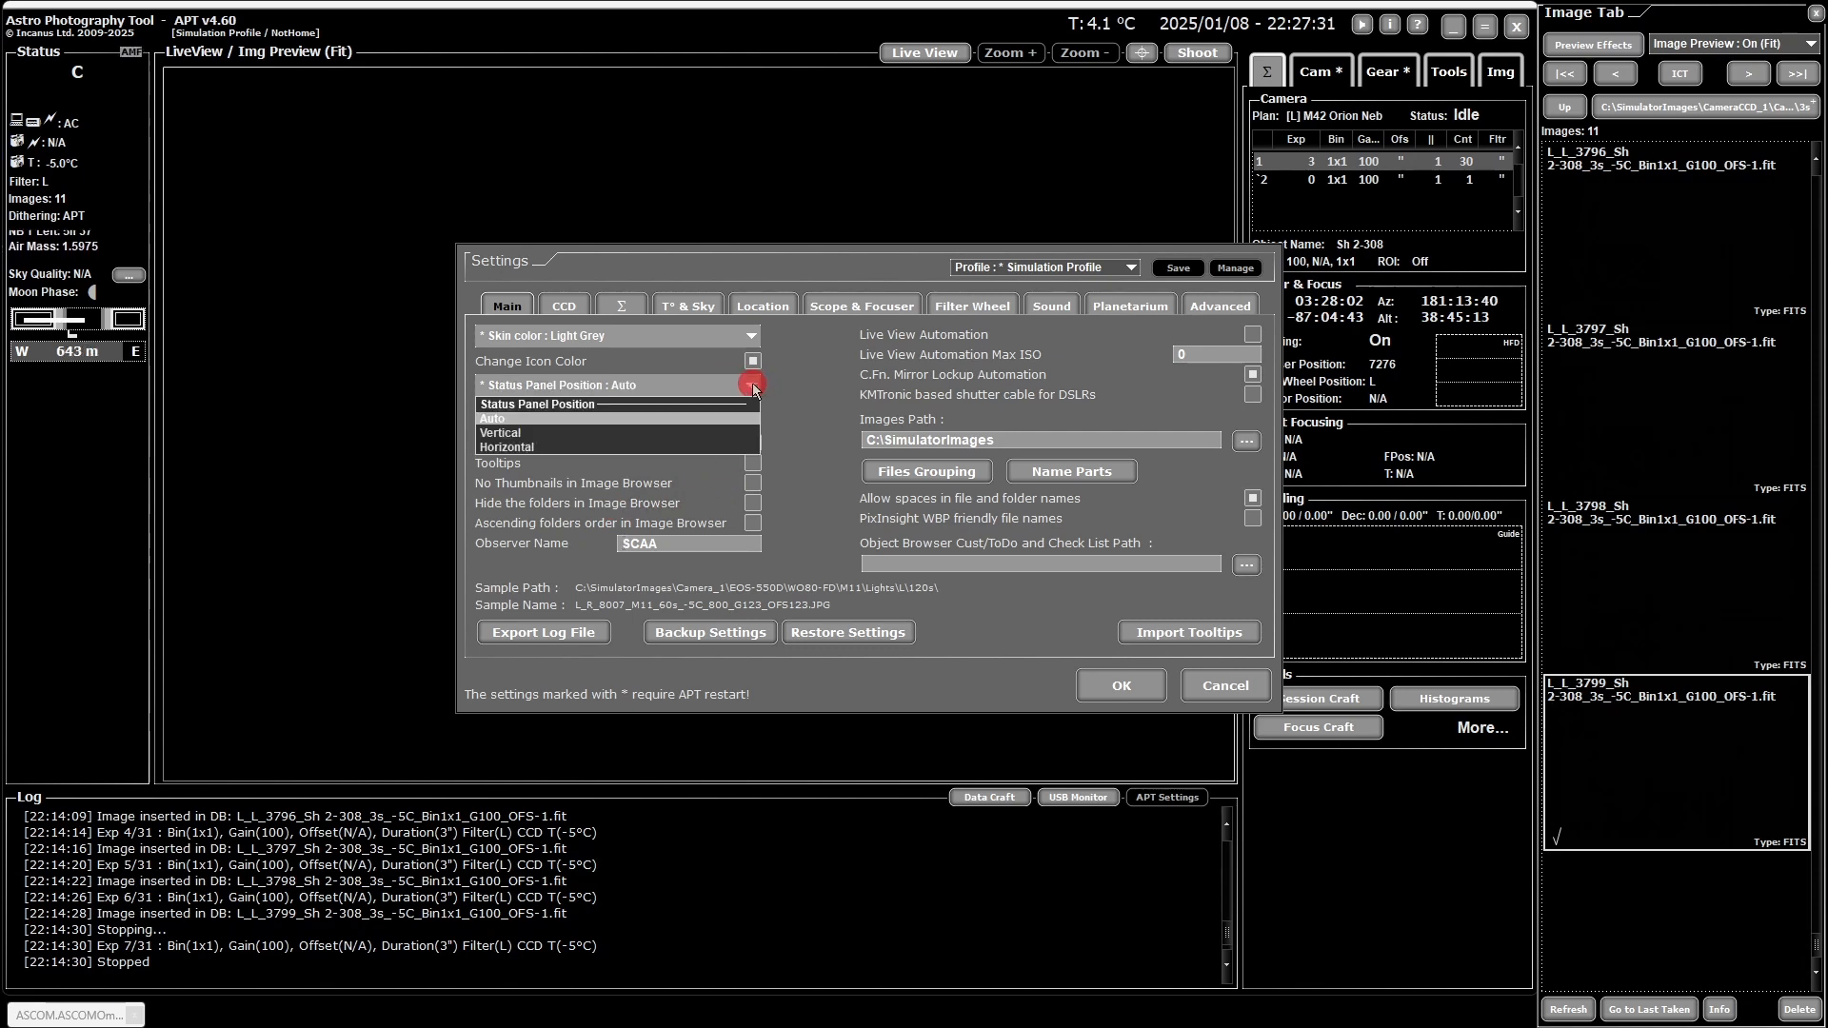
{"action": "left_click", "coordinate": [559, 450]}
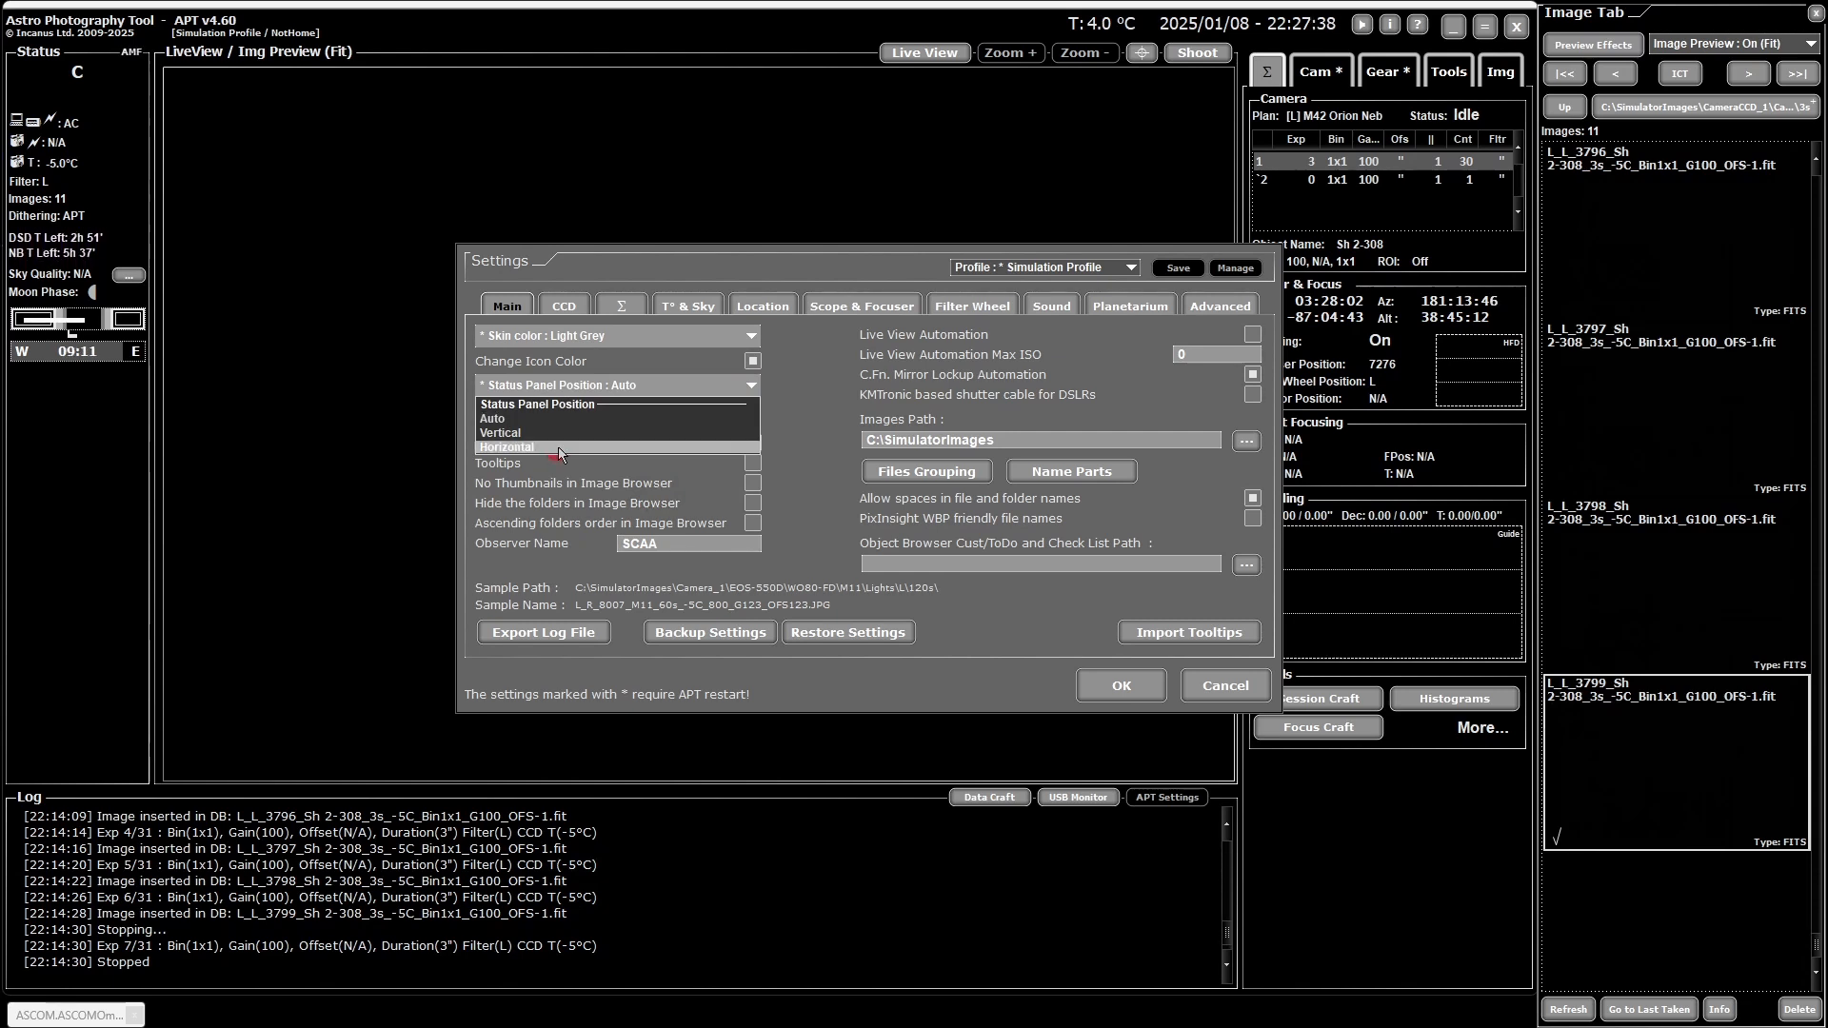
{"action": "left_click", "coordinate": [751, 388]}
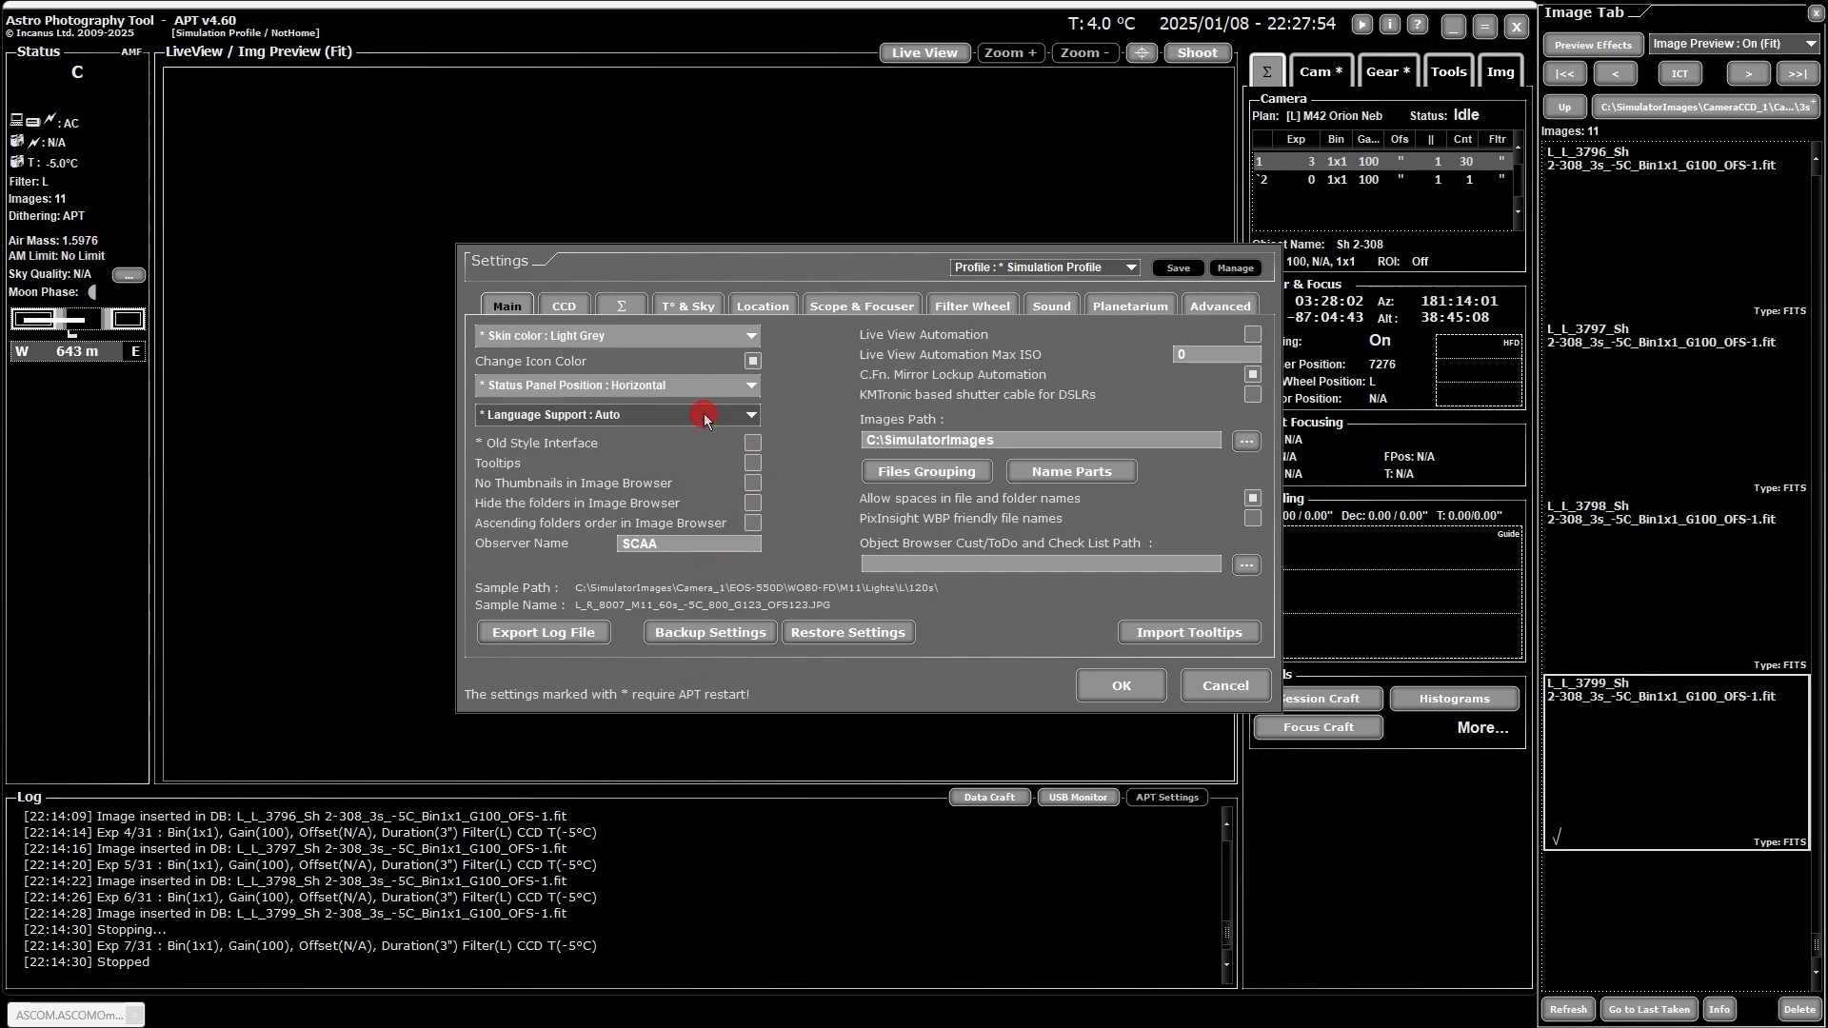
{"action": "left_click", "coordinate": [705, 418]}
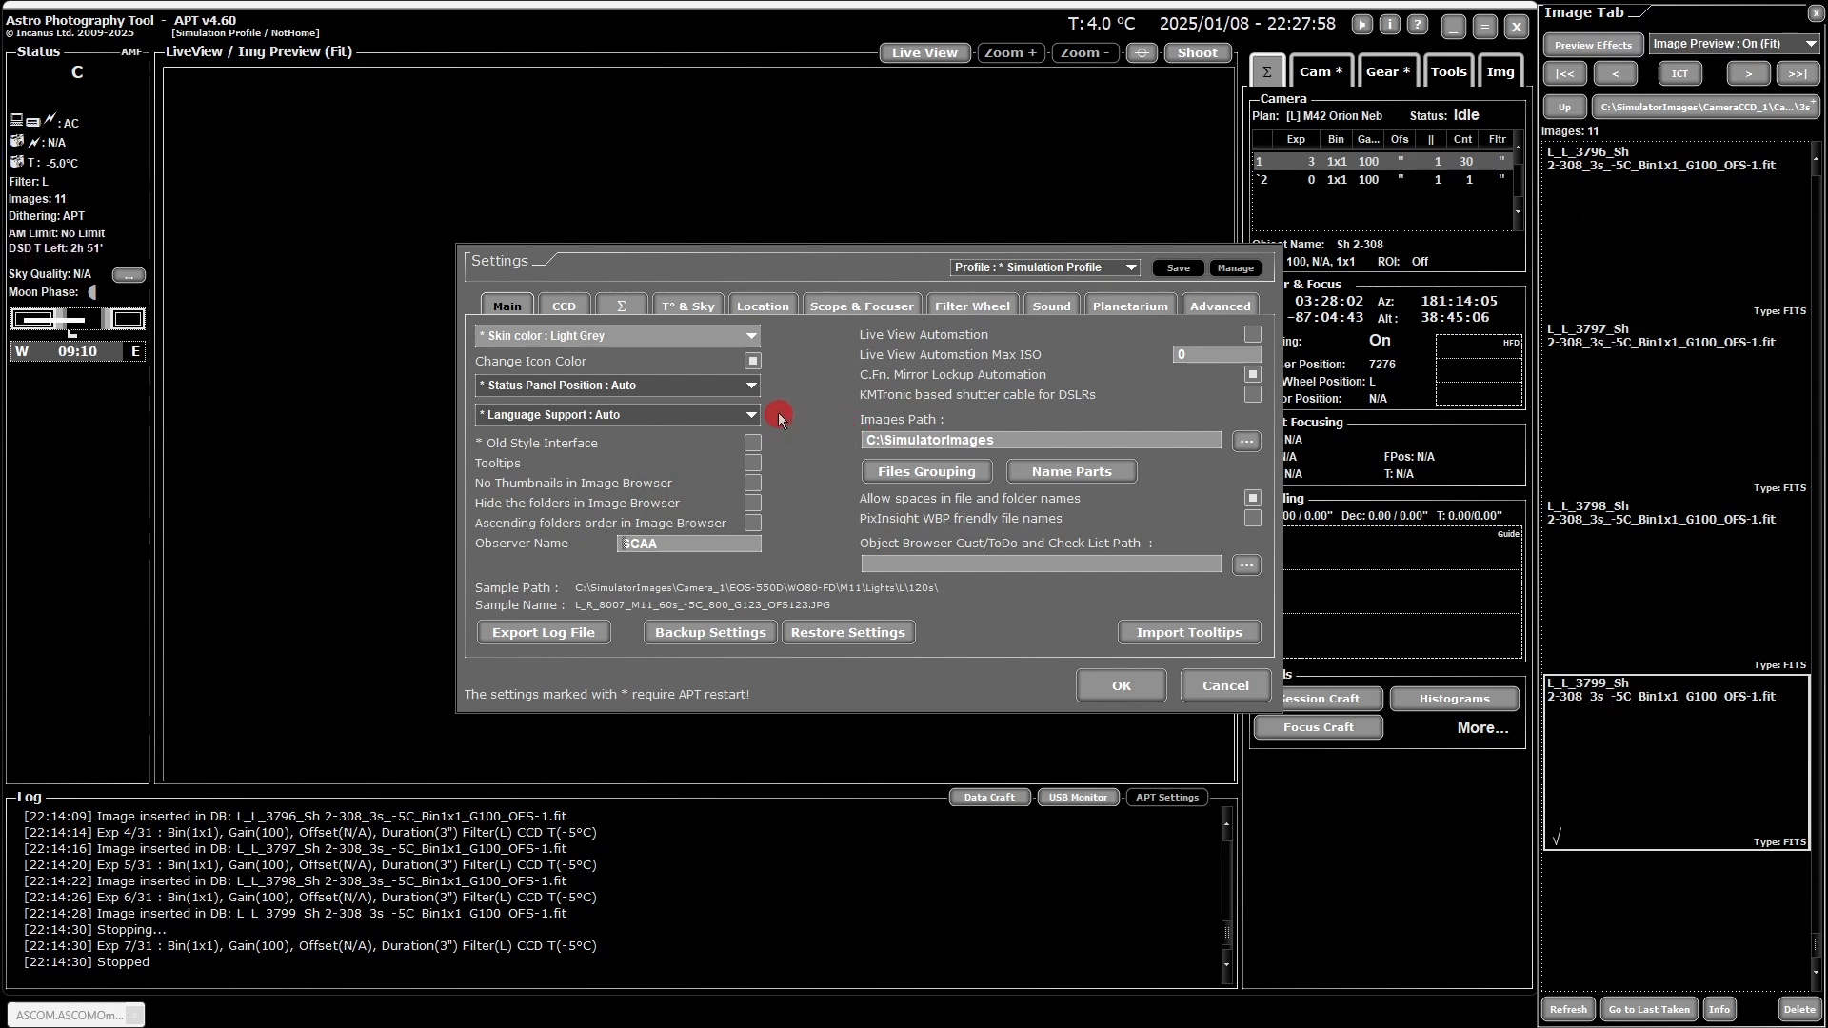
Step: Review the language support options and the Live View Automation Max ISO setting
{"action": "left_click", "coordinate": [754, 415]}
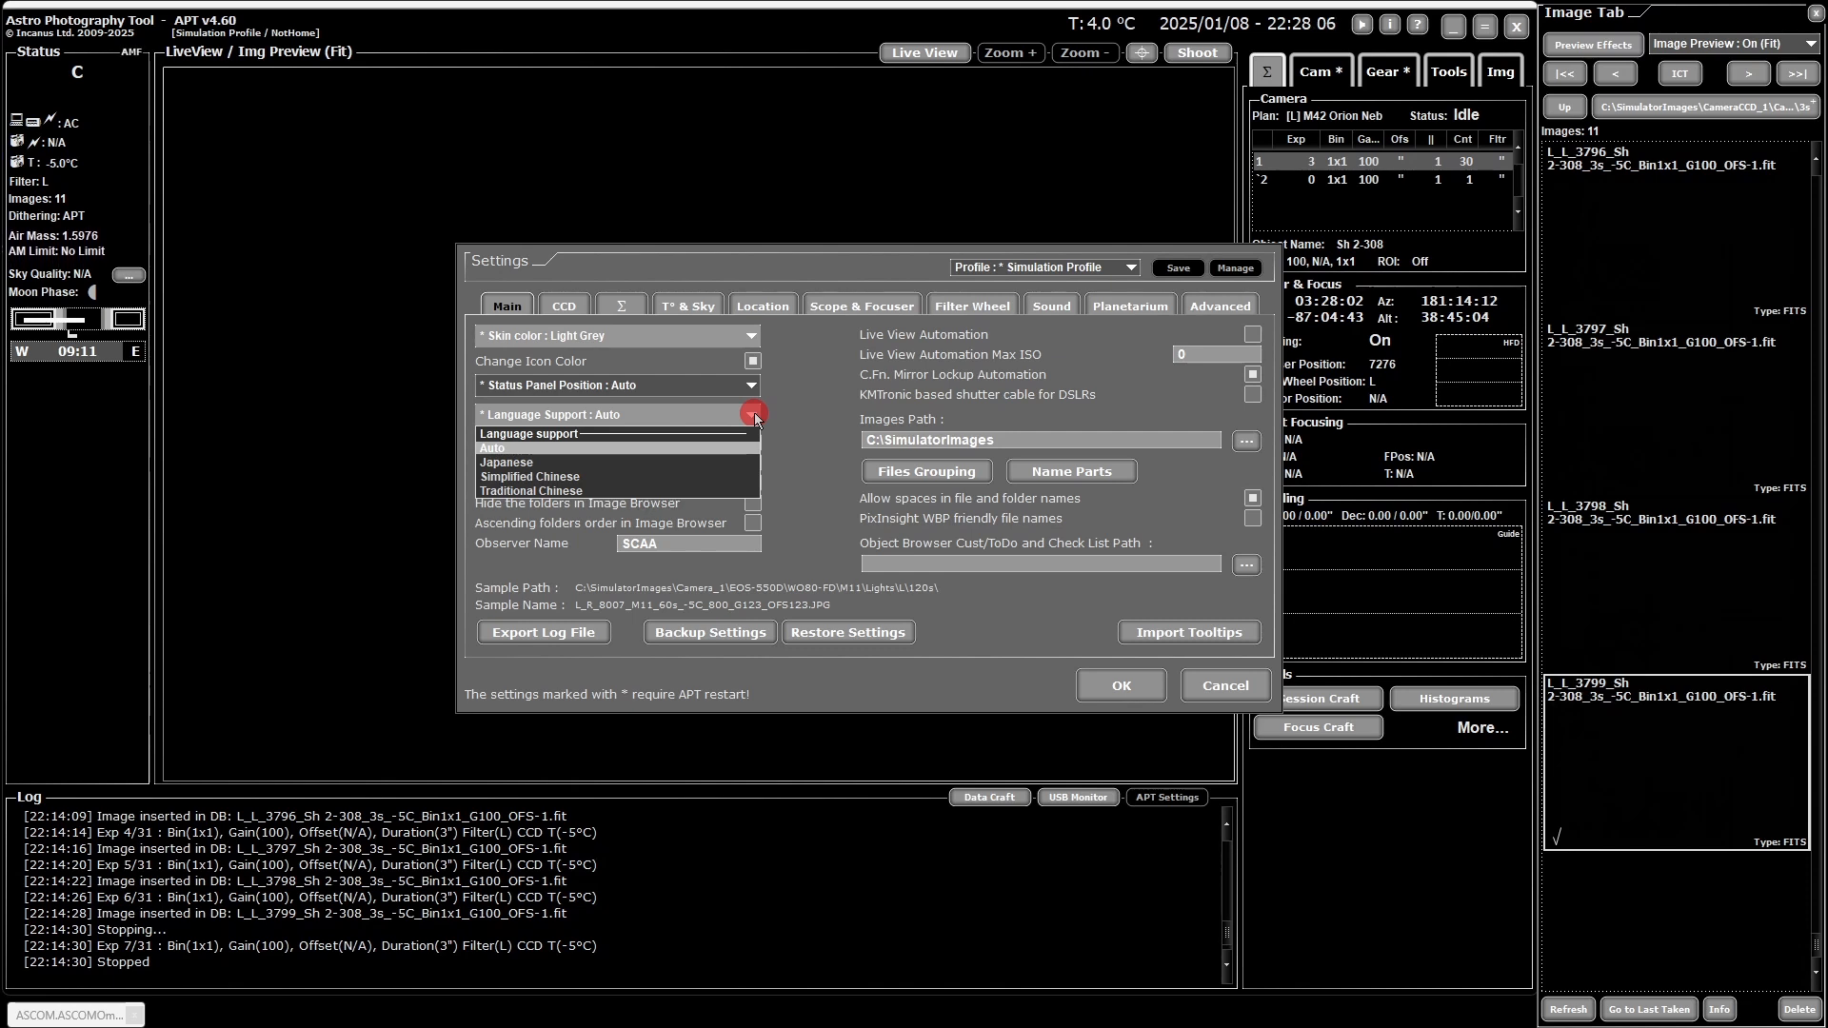
{"action": "left_click", "coordinate": [756, 419]}
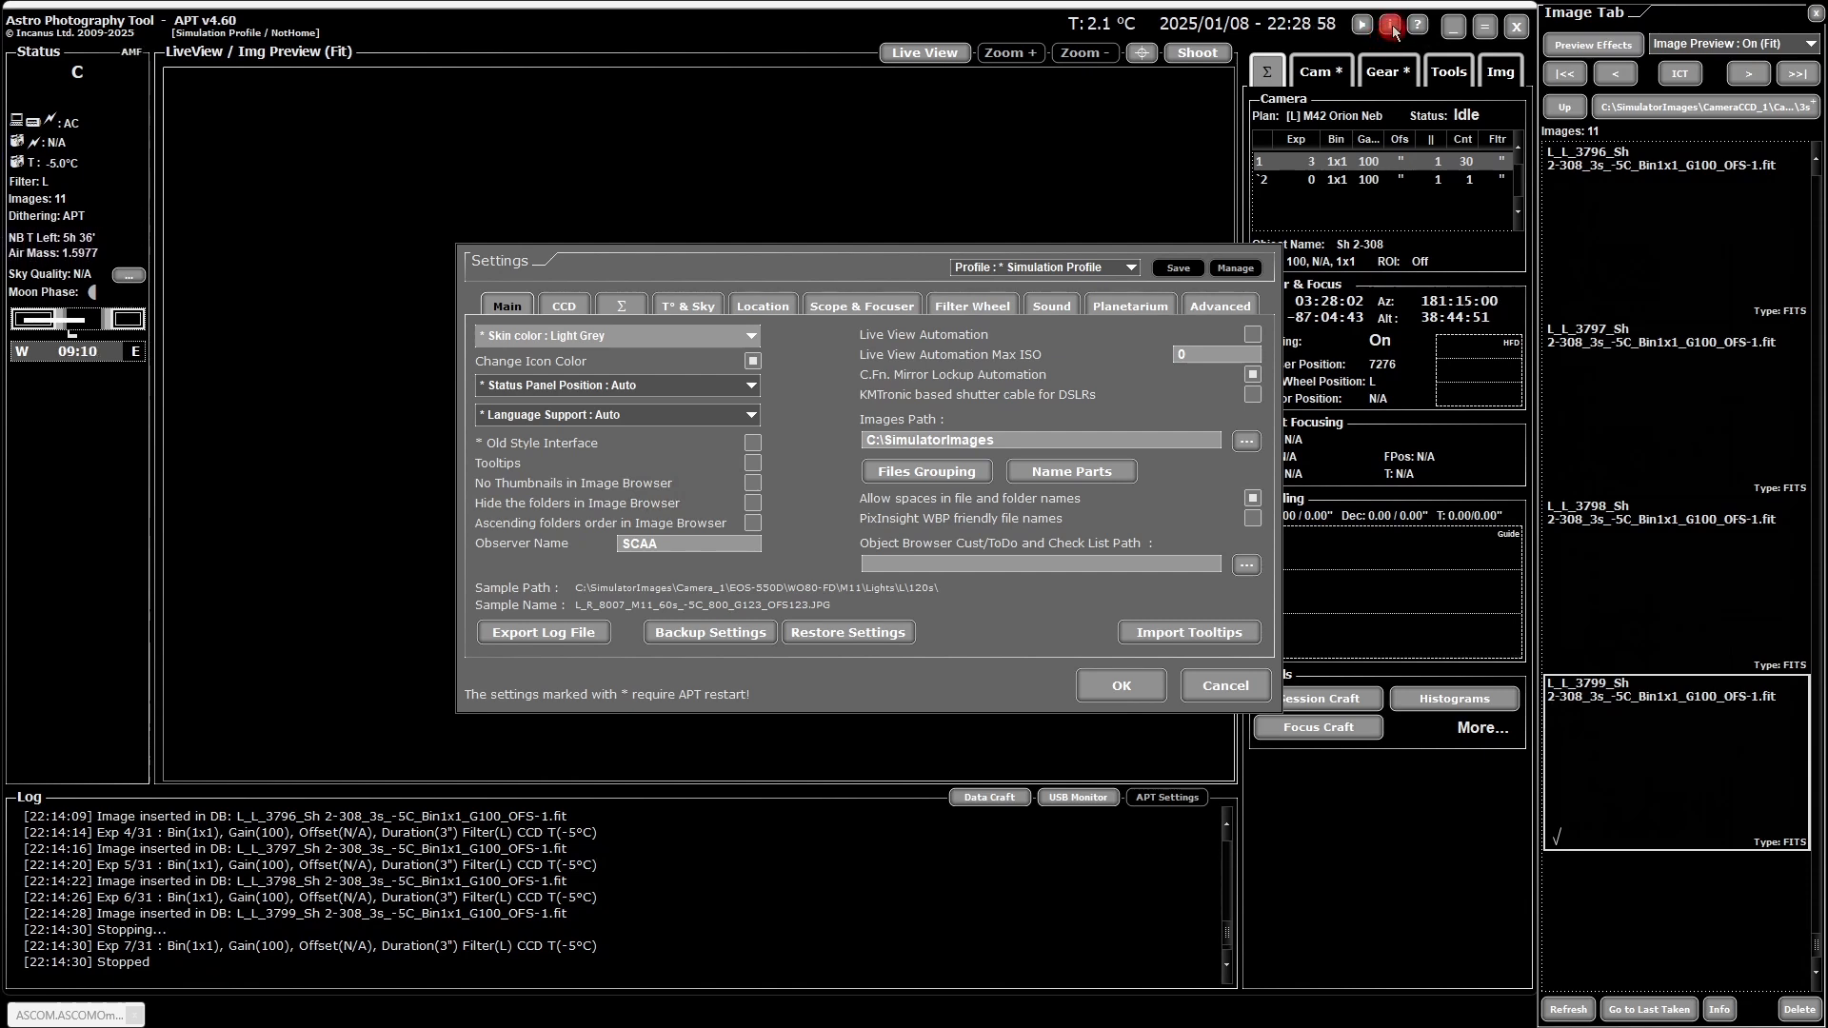
{"action": "left_click", "coordinate": [1190, 357]}
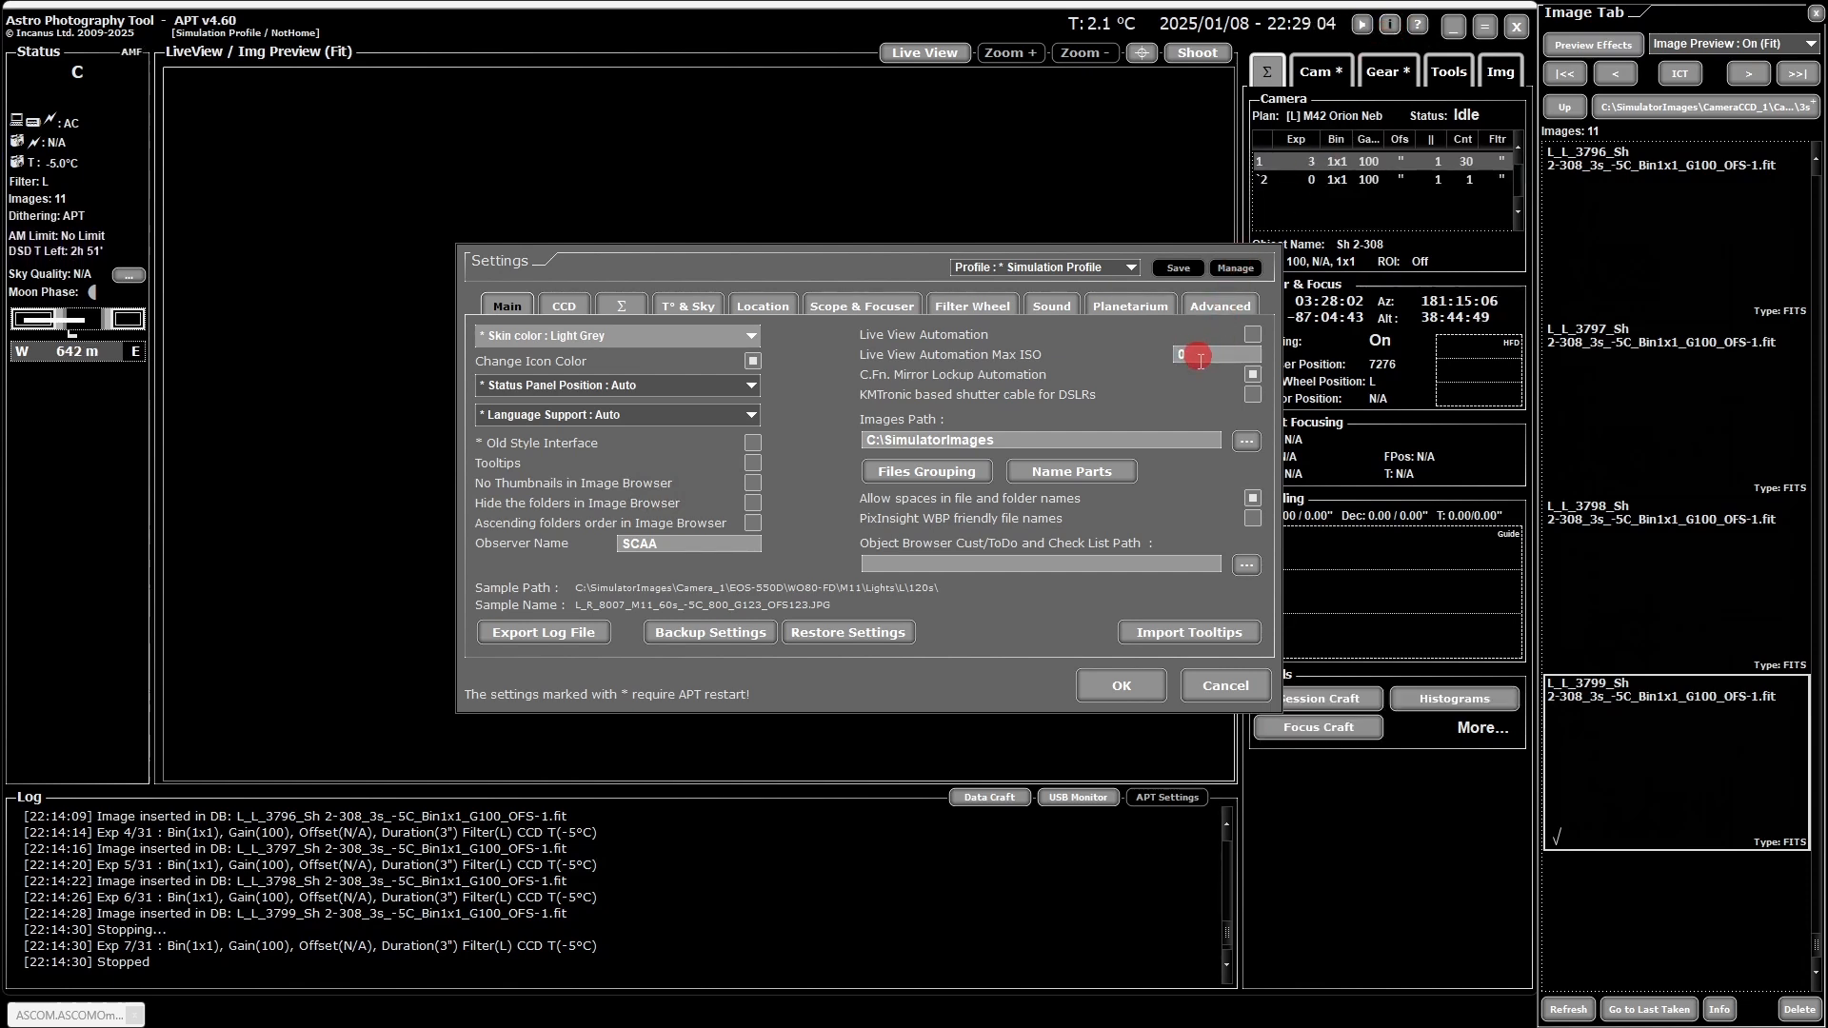
{"action": "mouse_move", "coordinate": [1200, 355]}
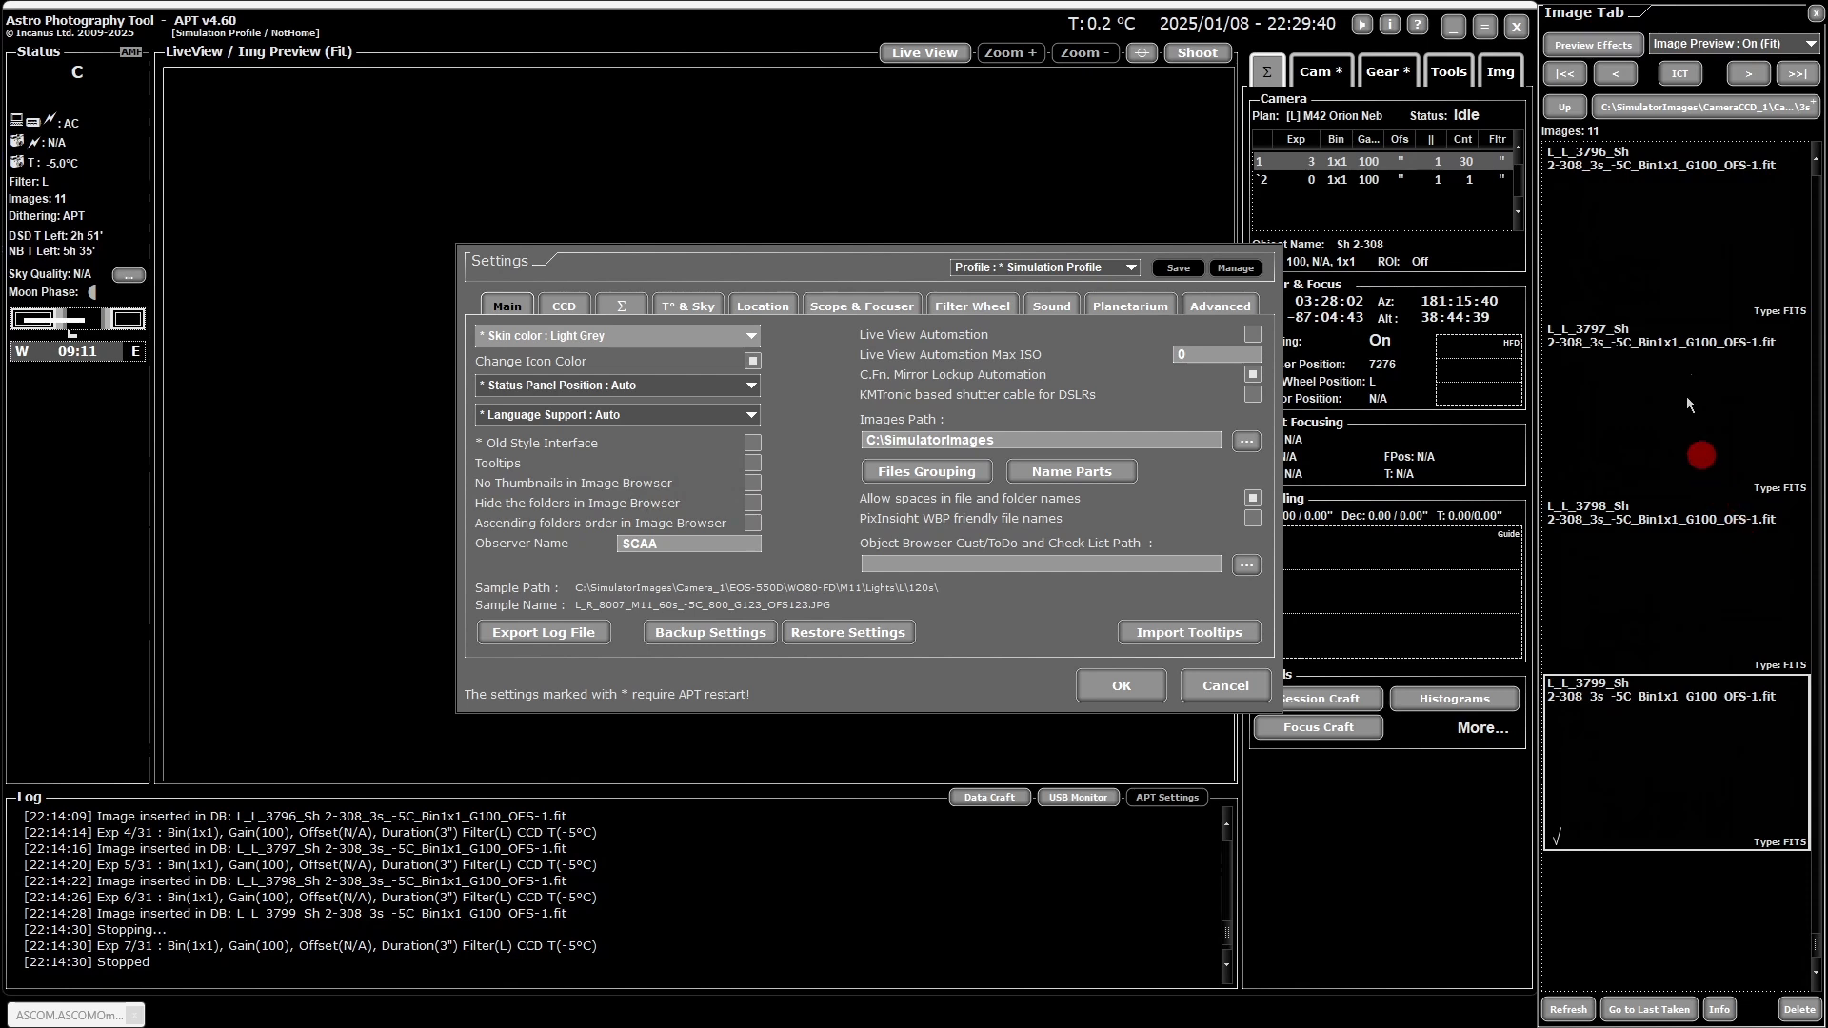
Step: Go up one folder level in the image browser and reopen the 3s folder
{"action": "left_click", "coordinate": [1570, 108]}
{"action": "left_click", "coordinate": [1665, 252]}
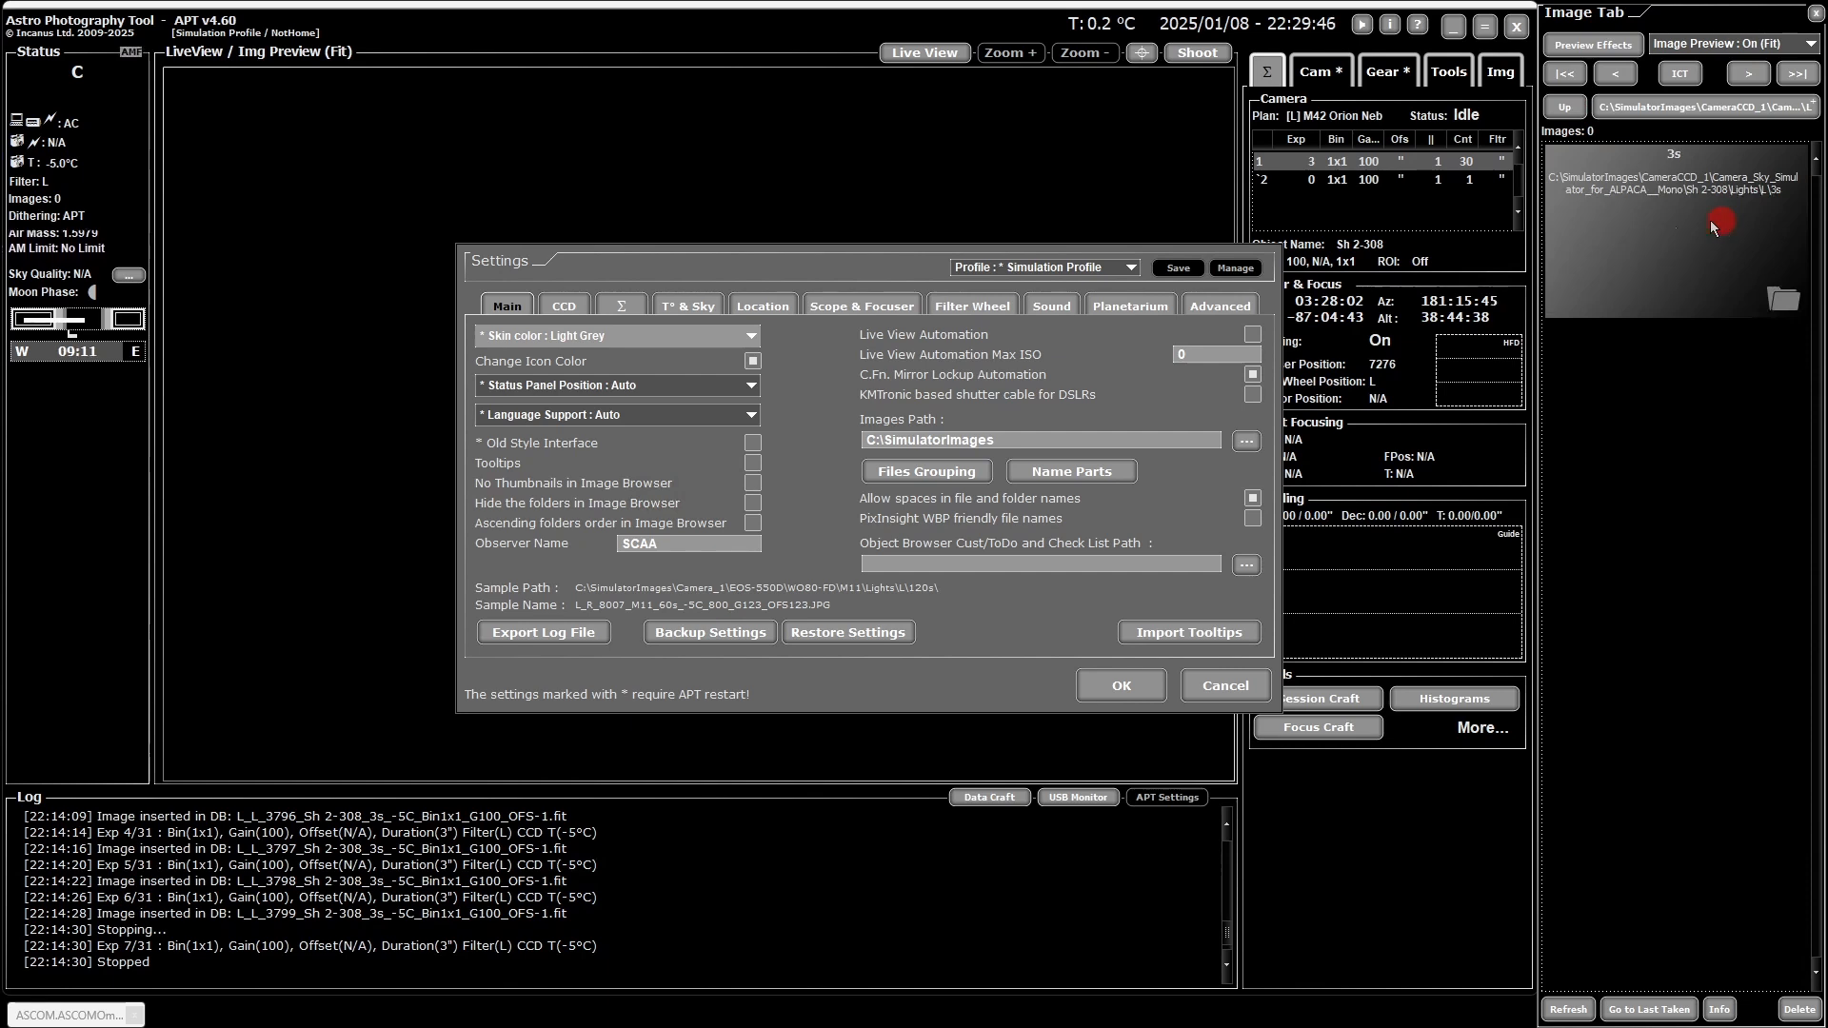
{"action": "left_click", "coordinate": [1566, 108]}
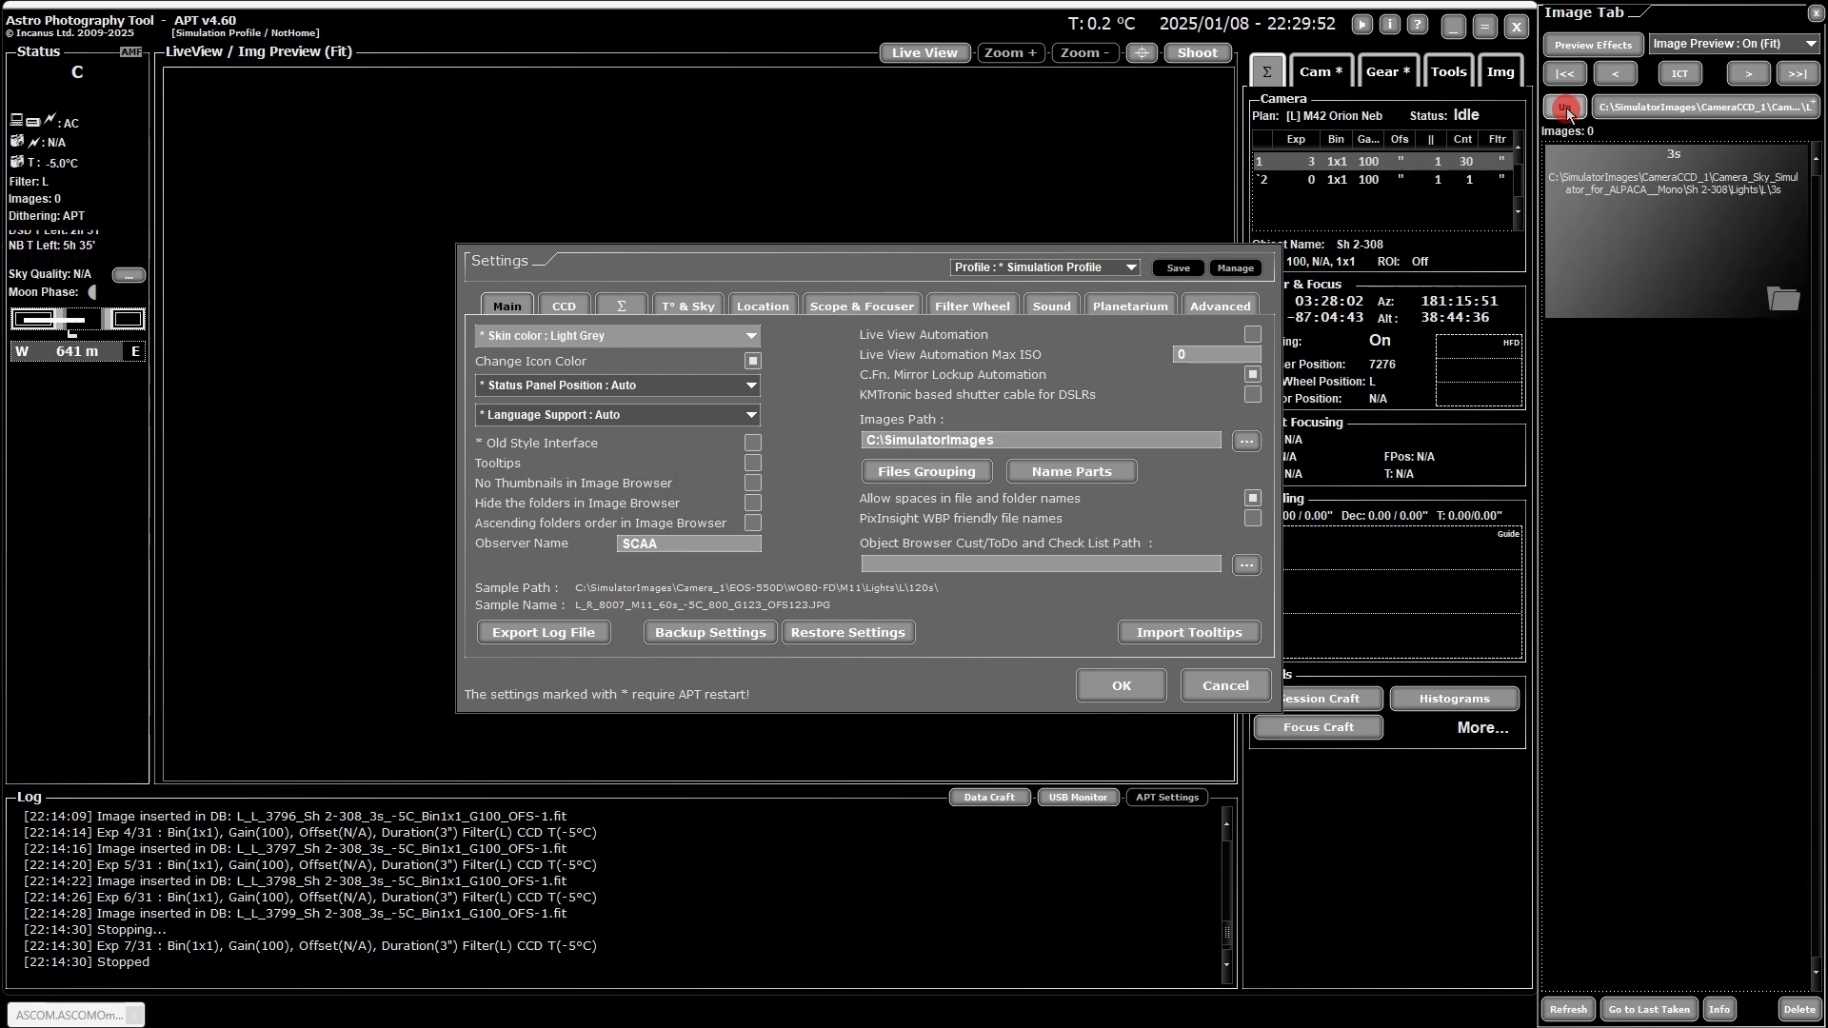
{"action": "double_click", "coordinate": [1652, 205]}
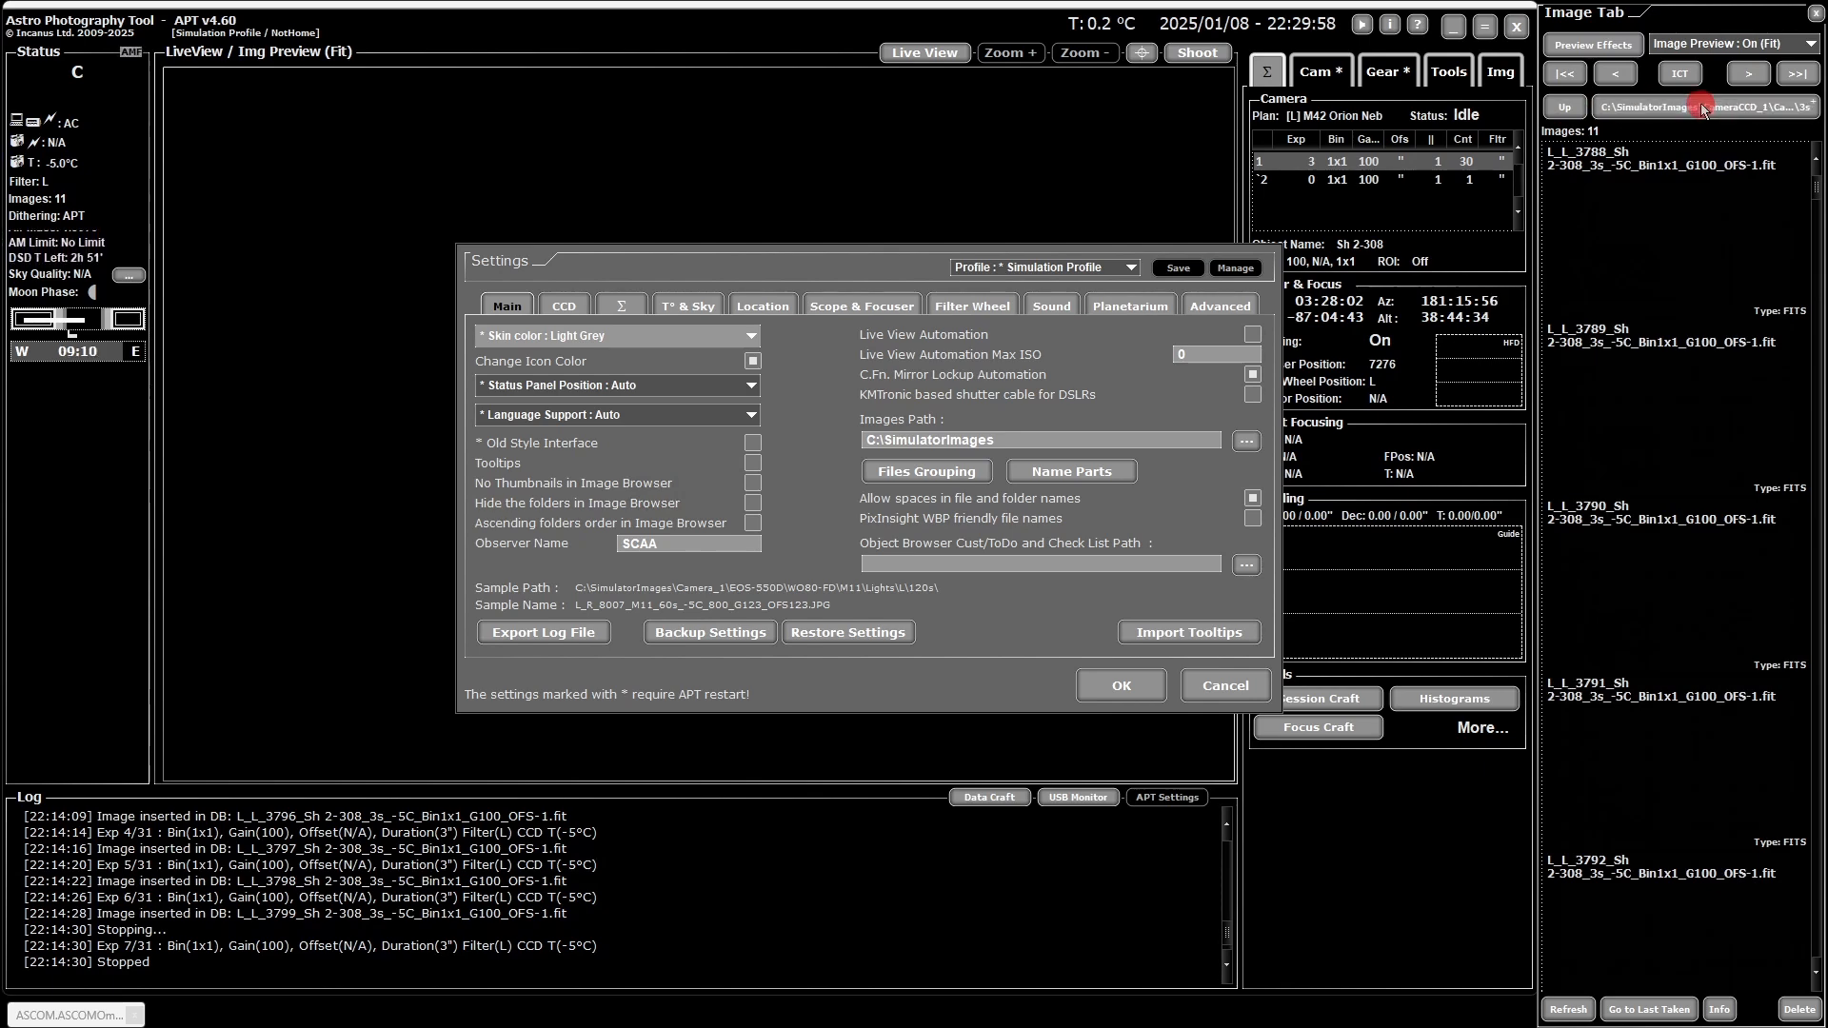
Step: Open the image browser's current 3s folder in File Explorer to view its files, and close the window
{"action": "left_click", "coordinate": [1703, 107]}
{"action": "left_click", "coordinate": [1345, 174]}
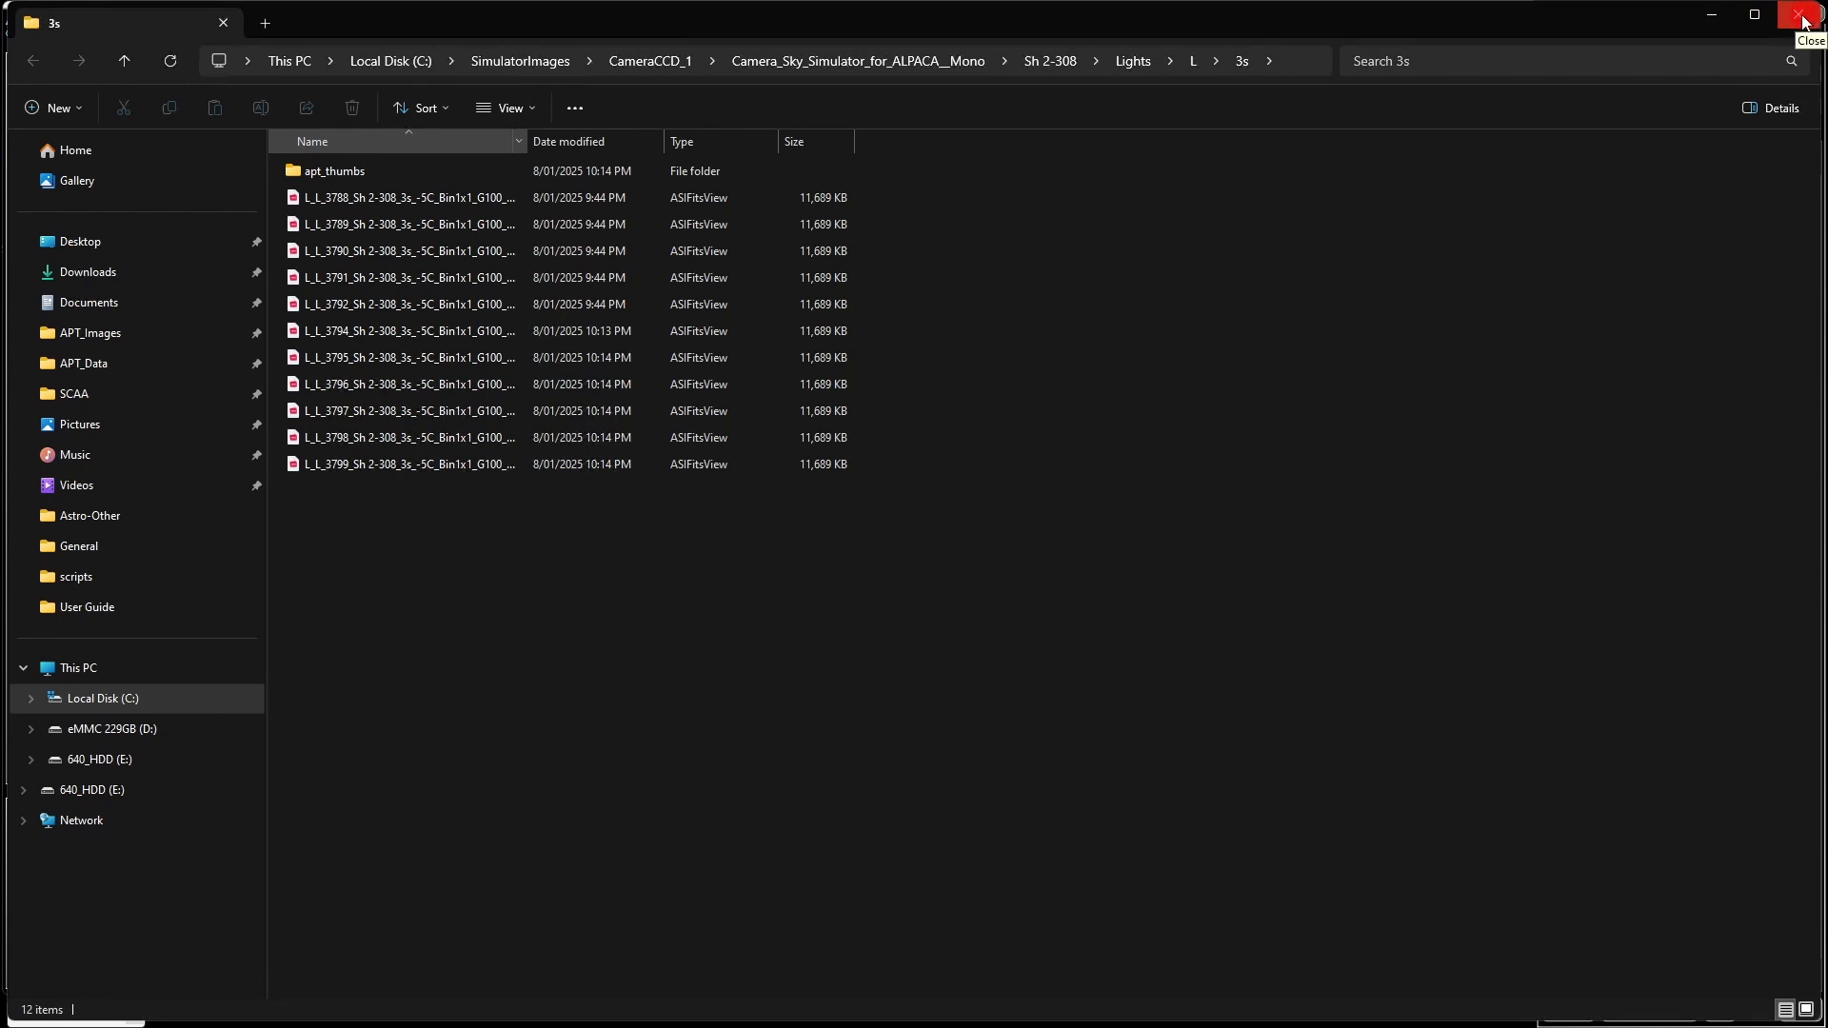
{"action": "left_click", "coordinate": [1803, 17]}
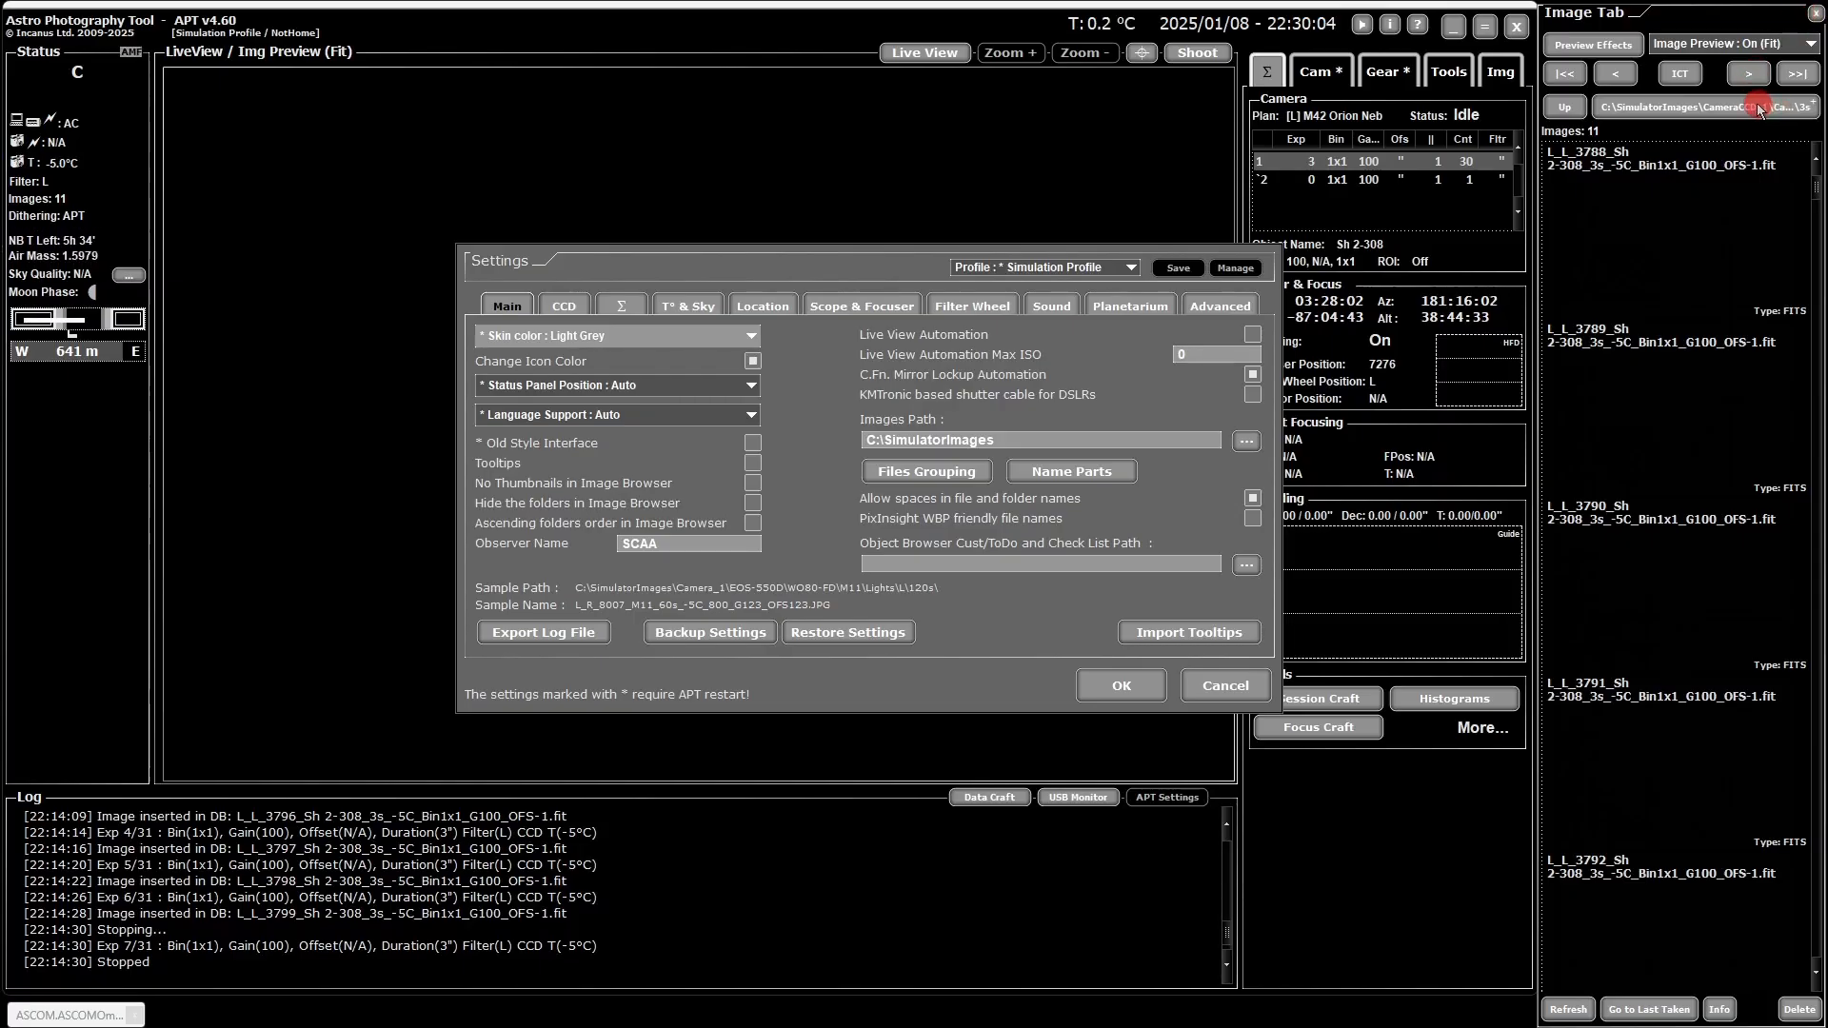
Step: Choose the L folder as the image browser's path in the folder picker and reopen its 3s subfolder
{"action": "left_click", "coordinate": [1720, 106]}
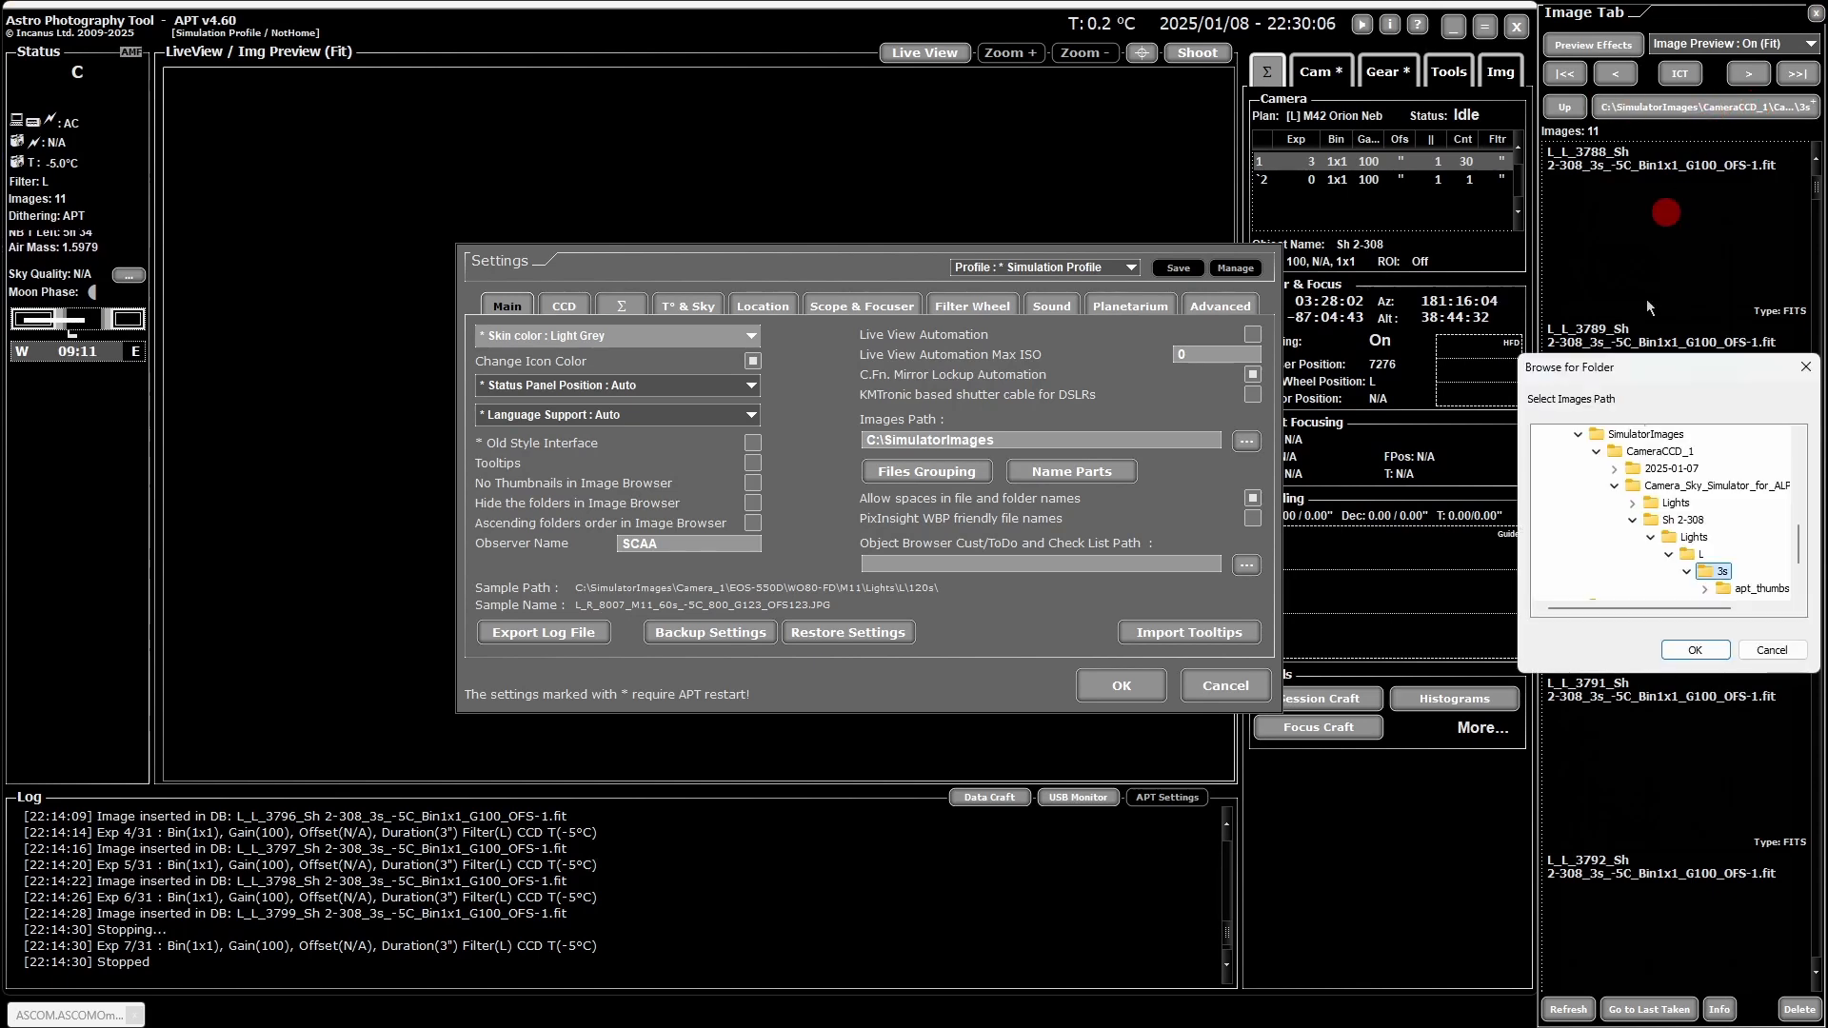
{"action": "left_click_drag", "start_coordinate": [1662, 371], "coordinate": [1465, 194]}
{"action": "left_click", "coordinate": [1501, 378]}
{"action": "double_click", "coordinate": [1502, 378]}
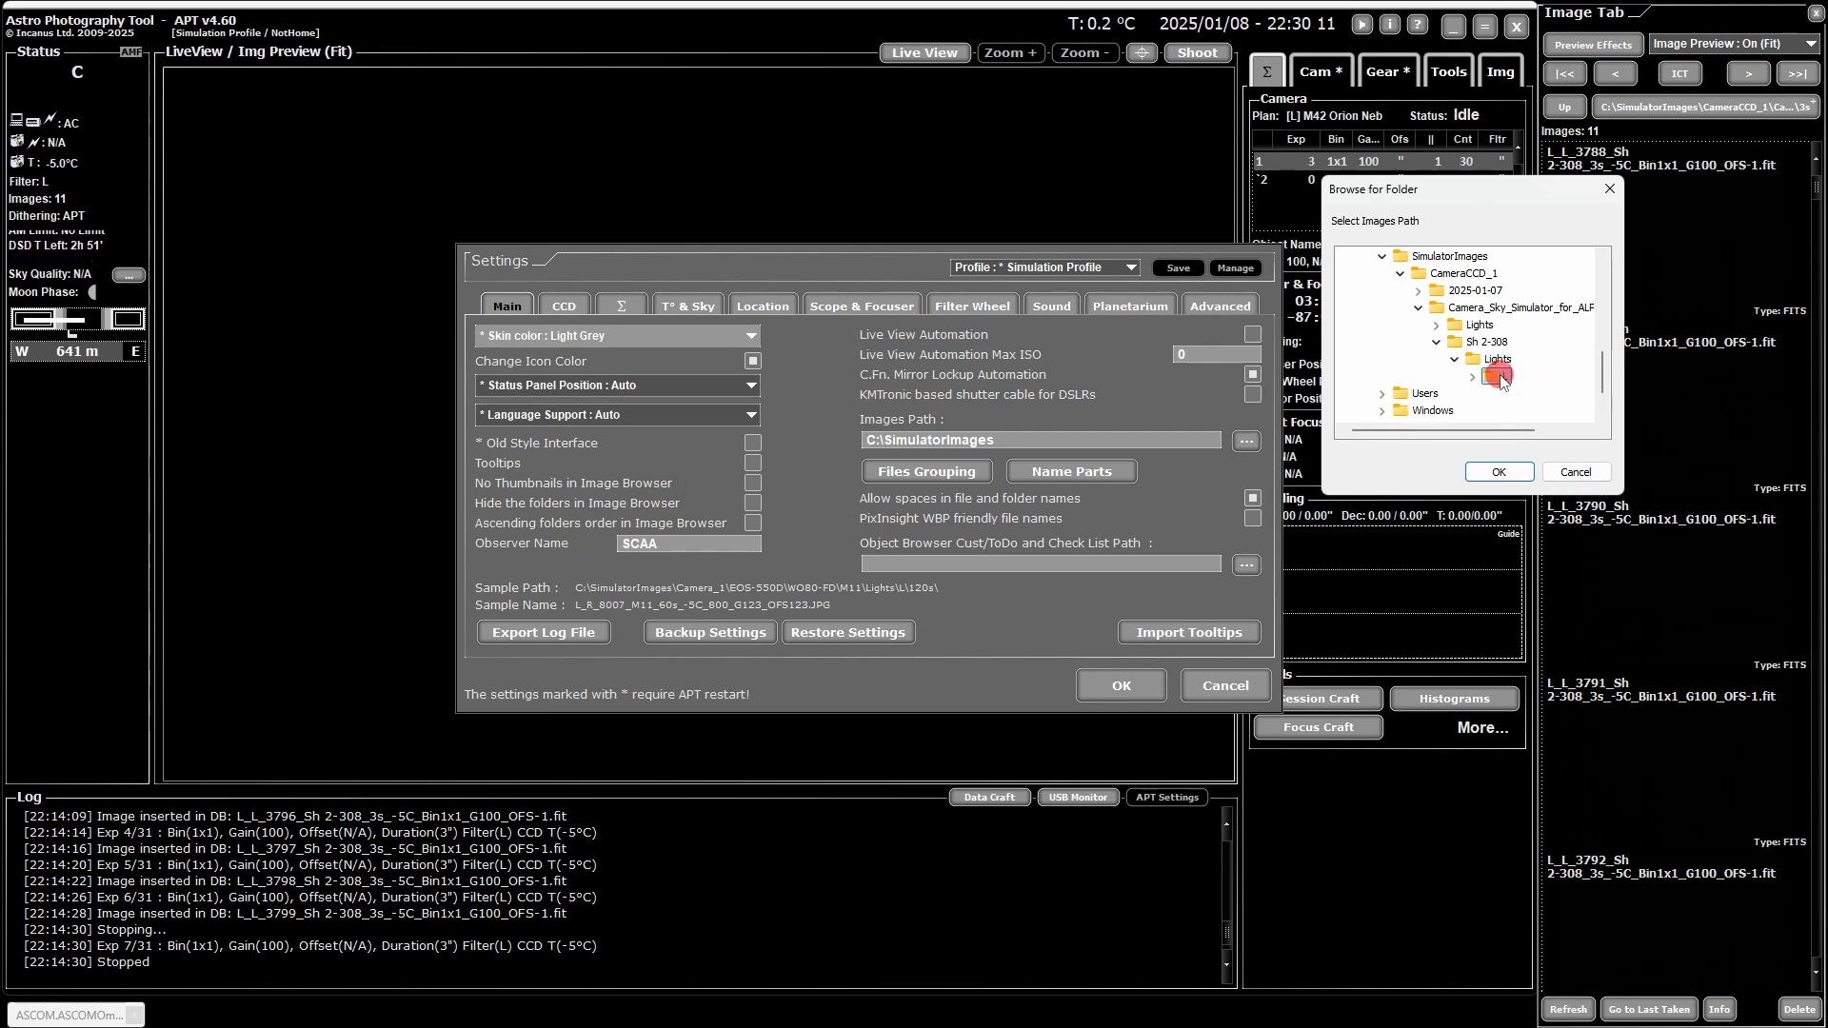
{"action": "left_click", "coordinate": [1500, 469]}
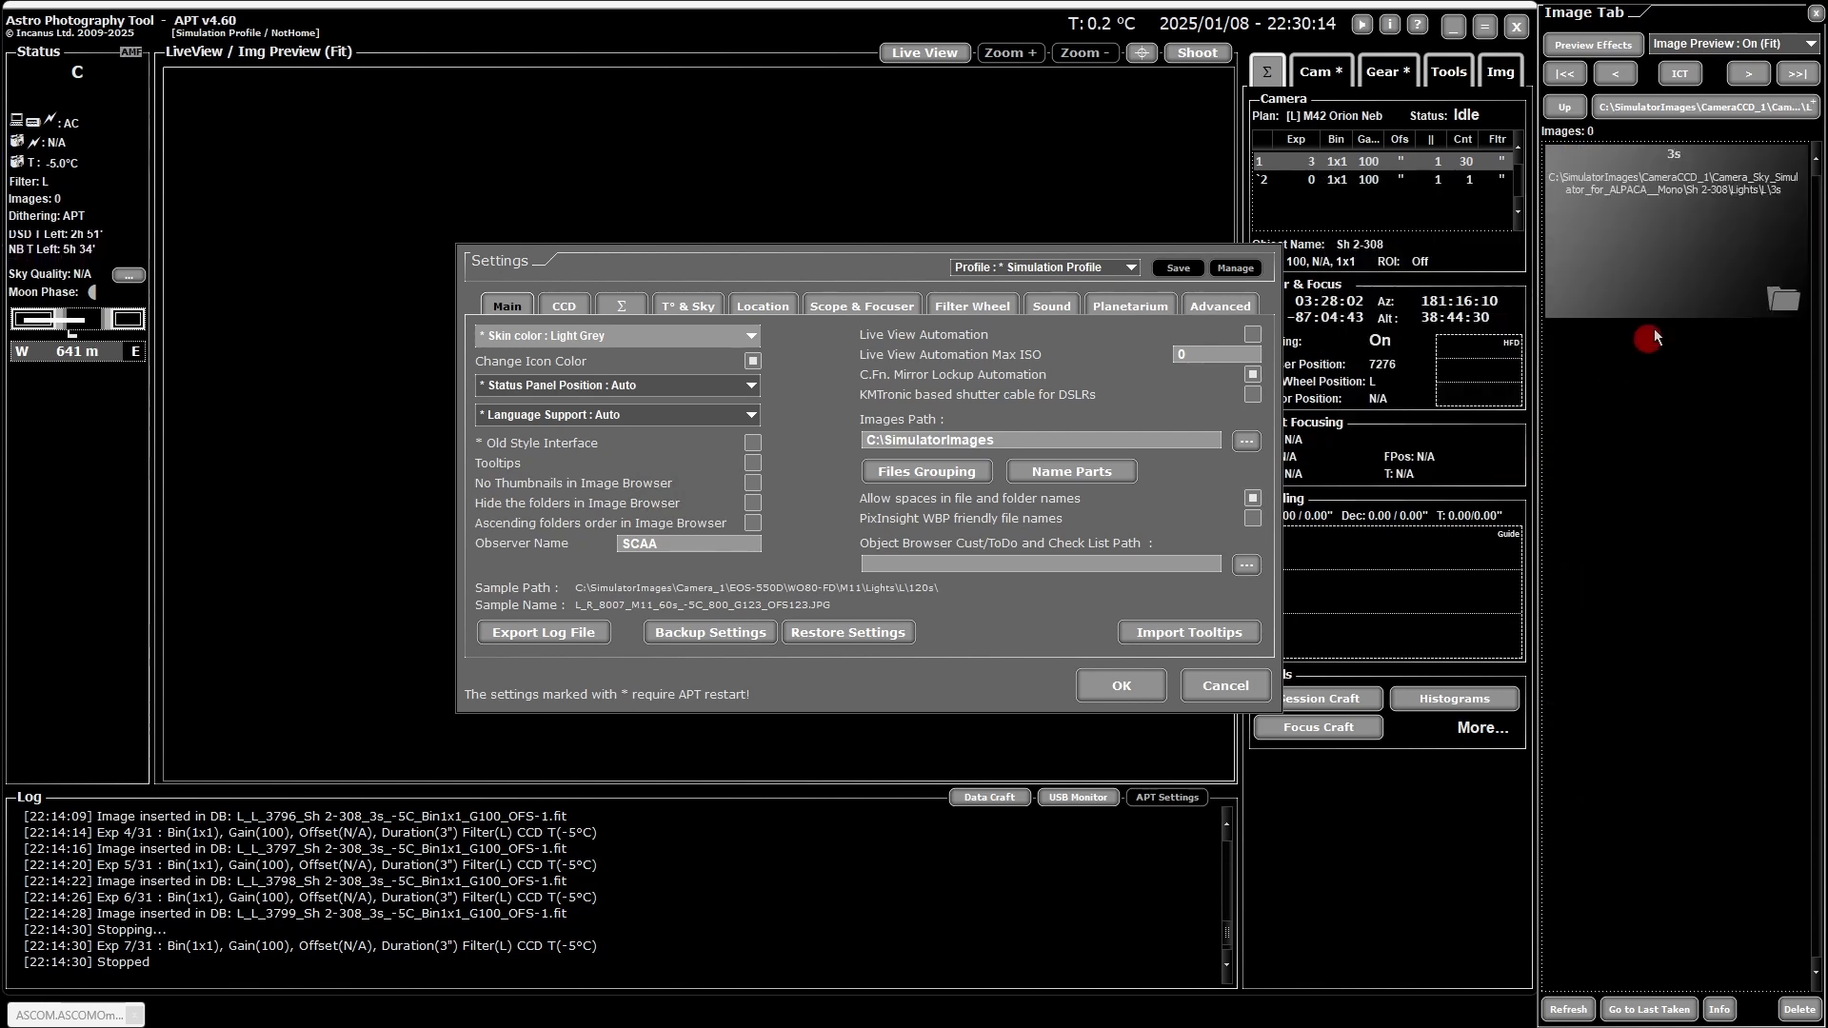
{"action": "double_click", "coordinate": [1664, 223]}
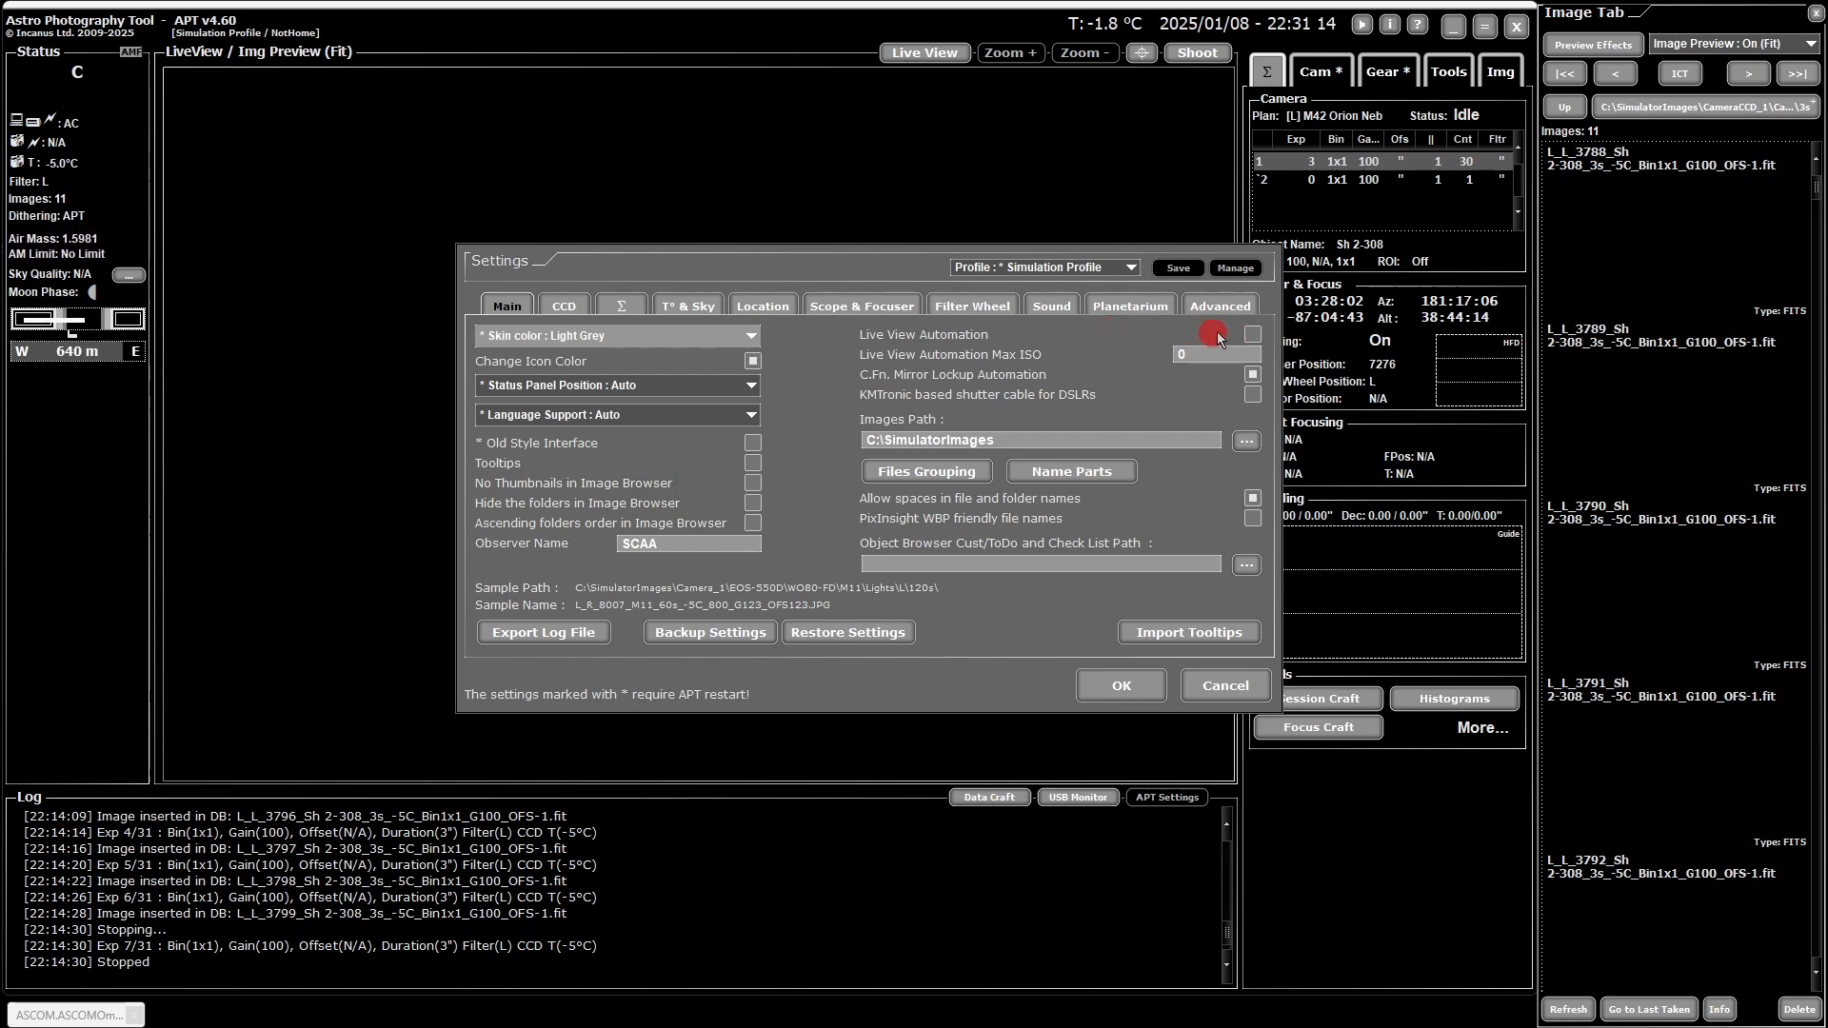
Step: Show the camera controls, and turn C.Fn. Mirror Lockup Automation off and back on
{"action": "left_click", "coordinate": [1321, 71]}
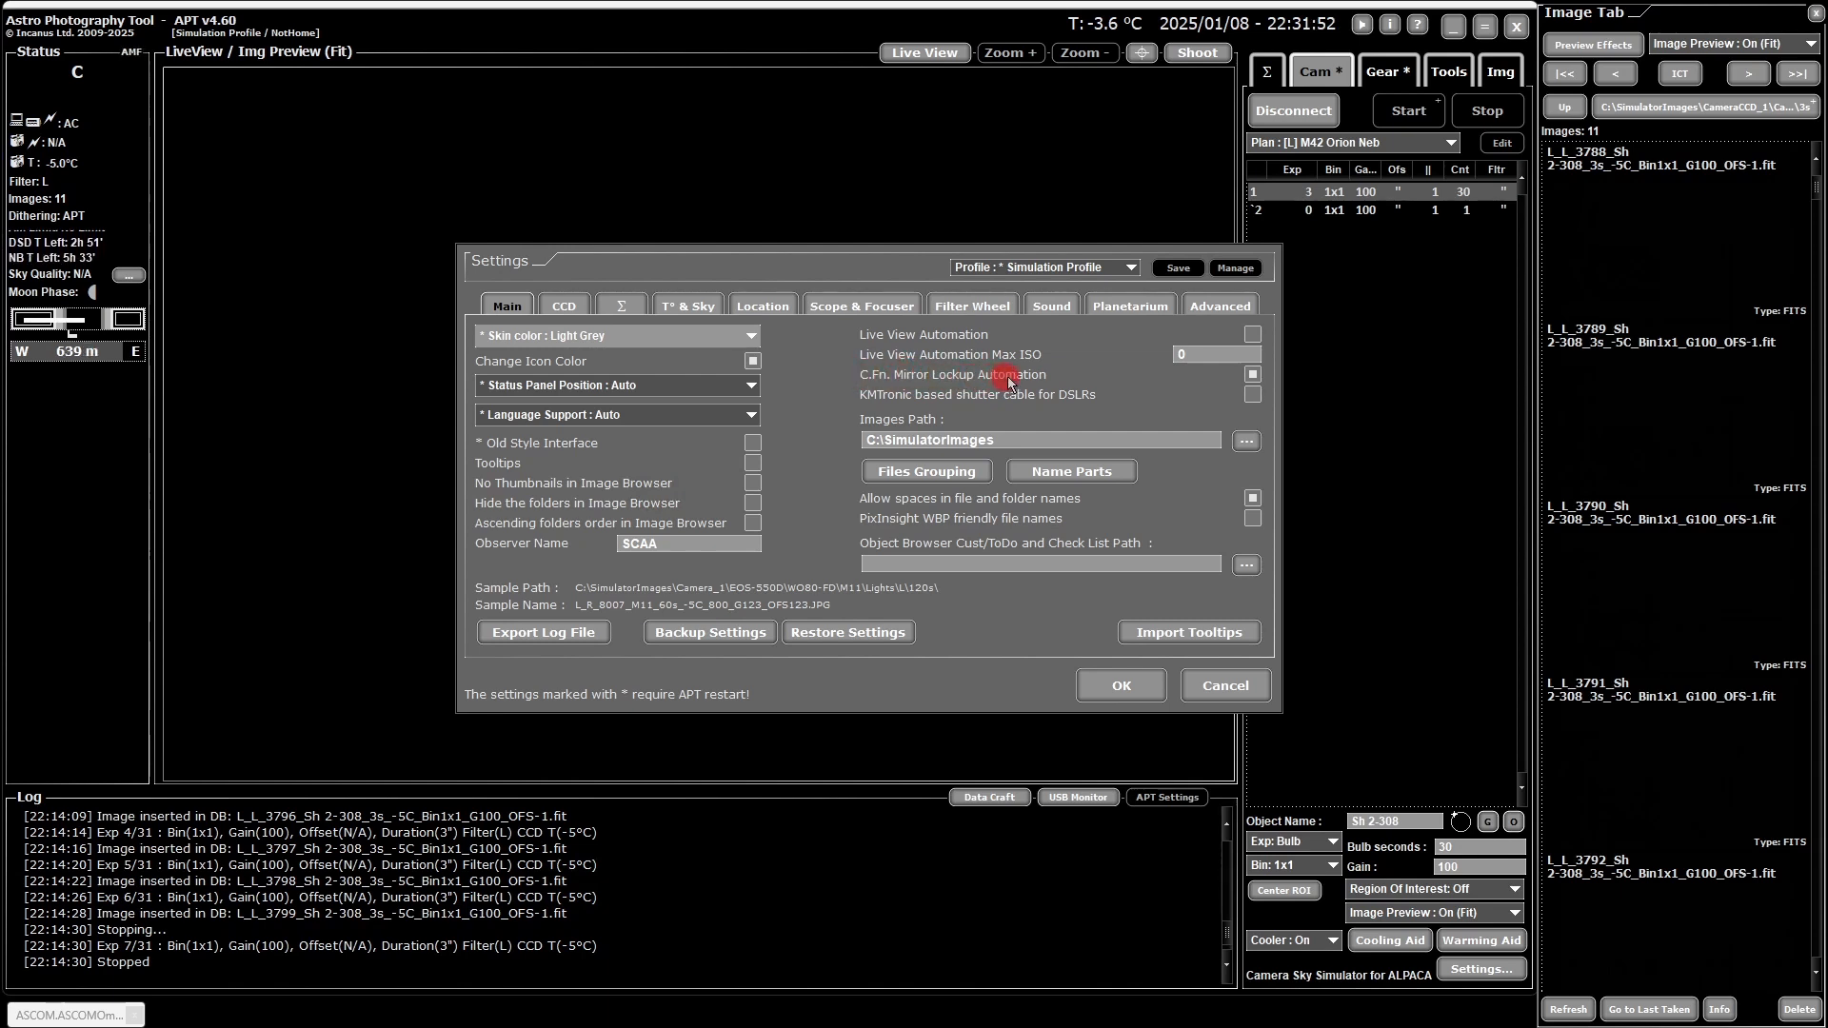
{"action": "left_click", "coordinate": [1254, 376]}
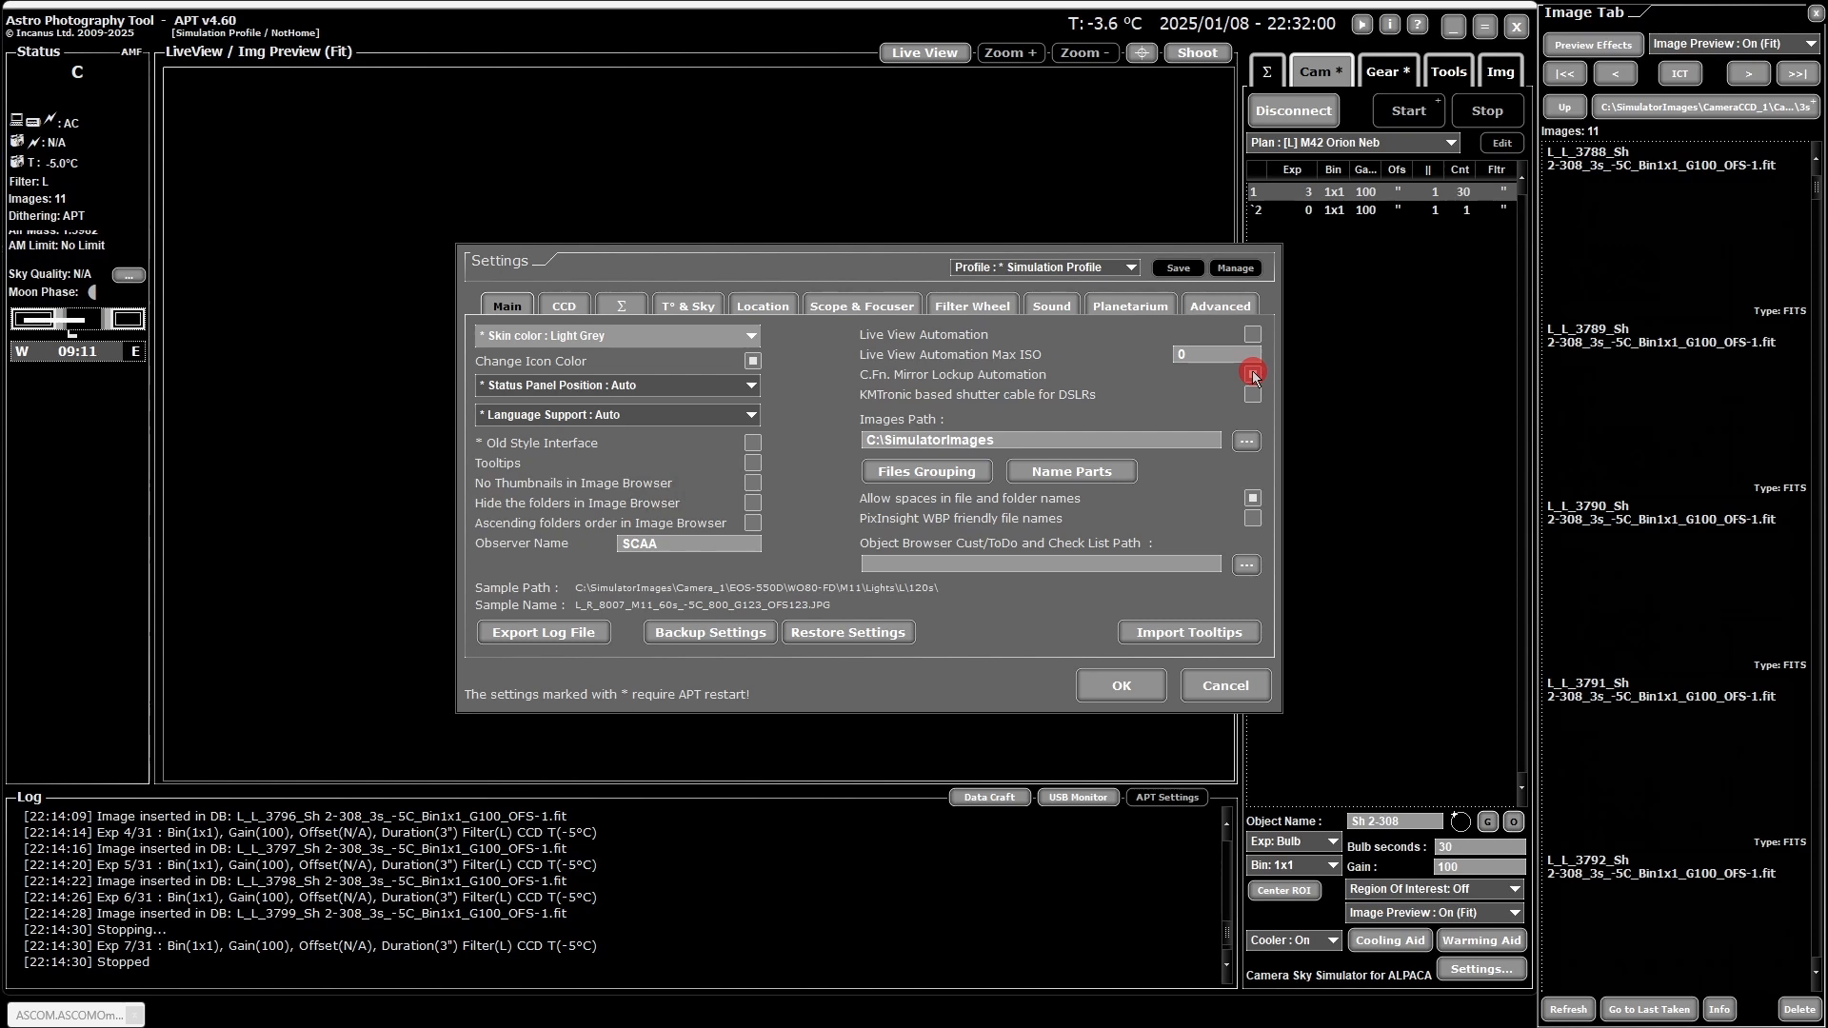
{"action": "left_click", "coordinate": [1253, 374]}
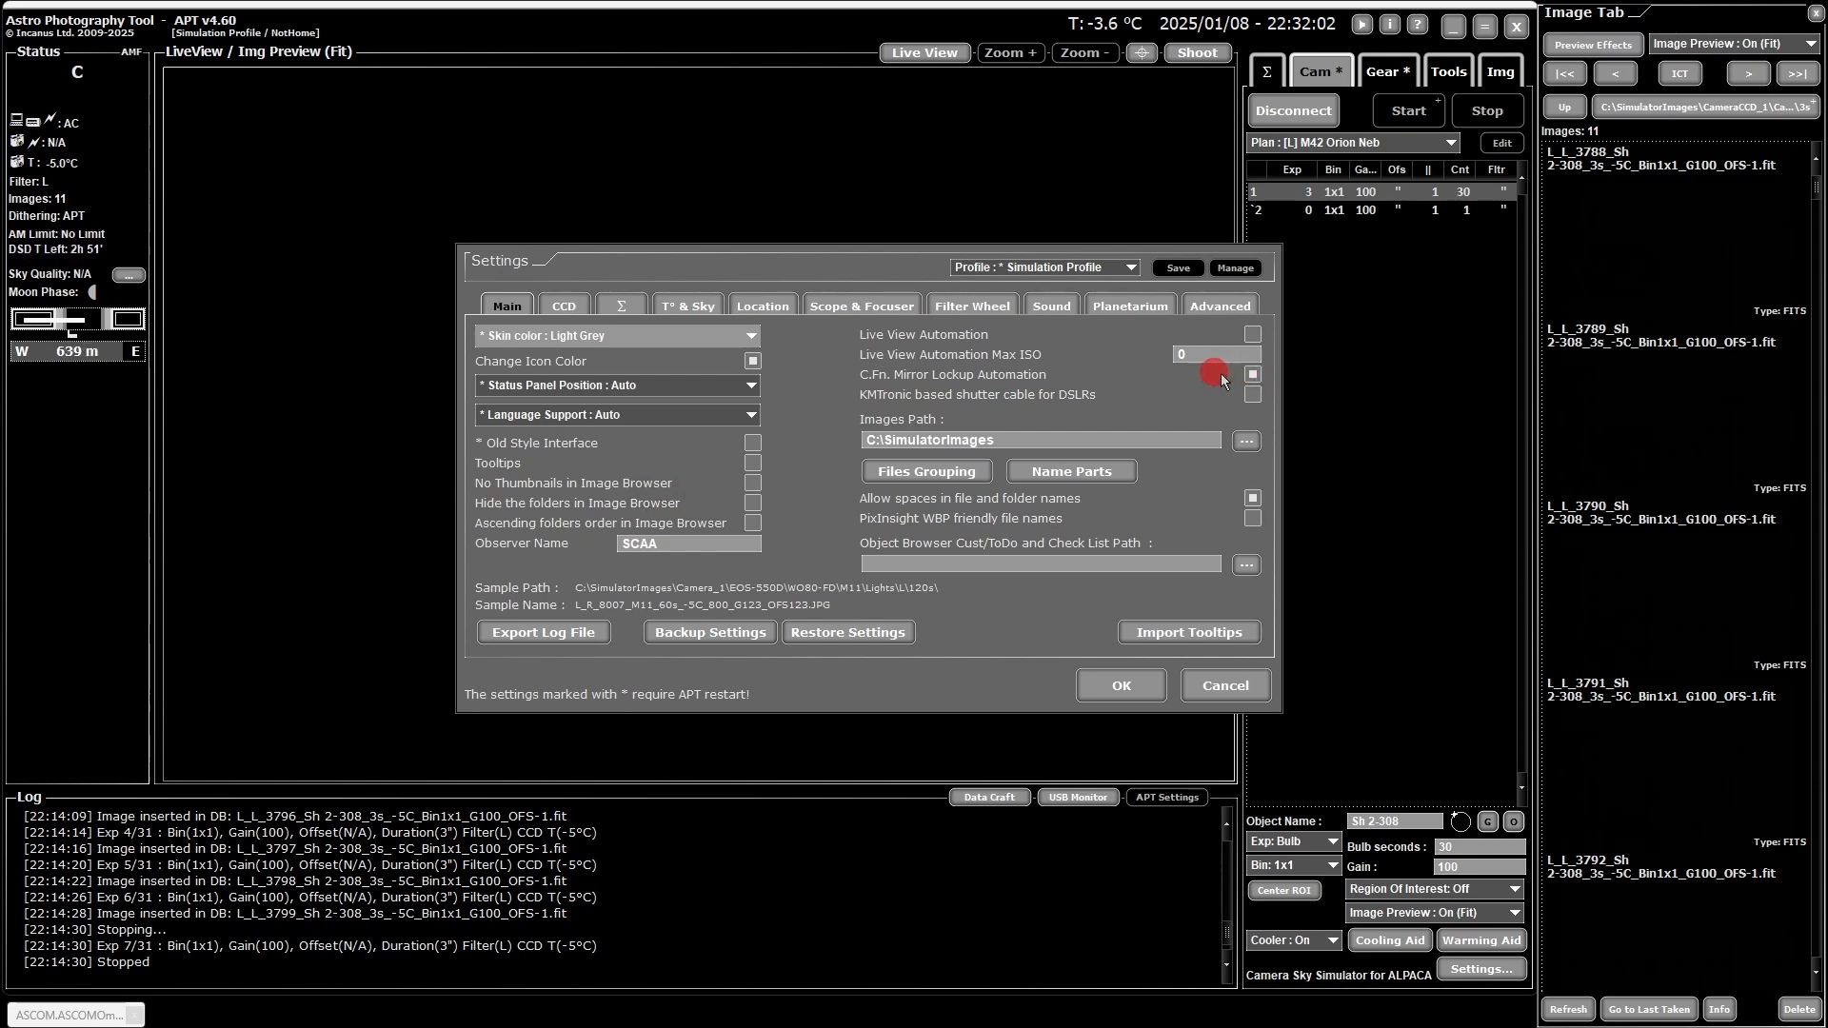
{"action": "left_click", "coordinate": [1190, 365]}
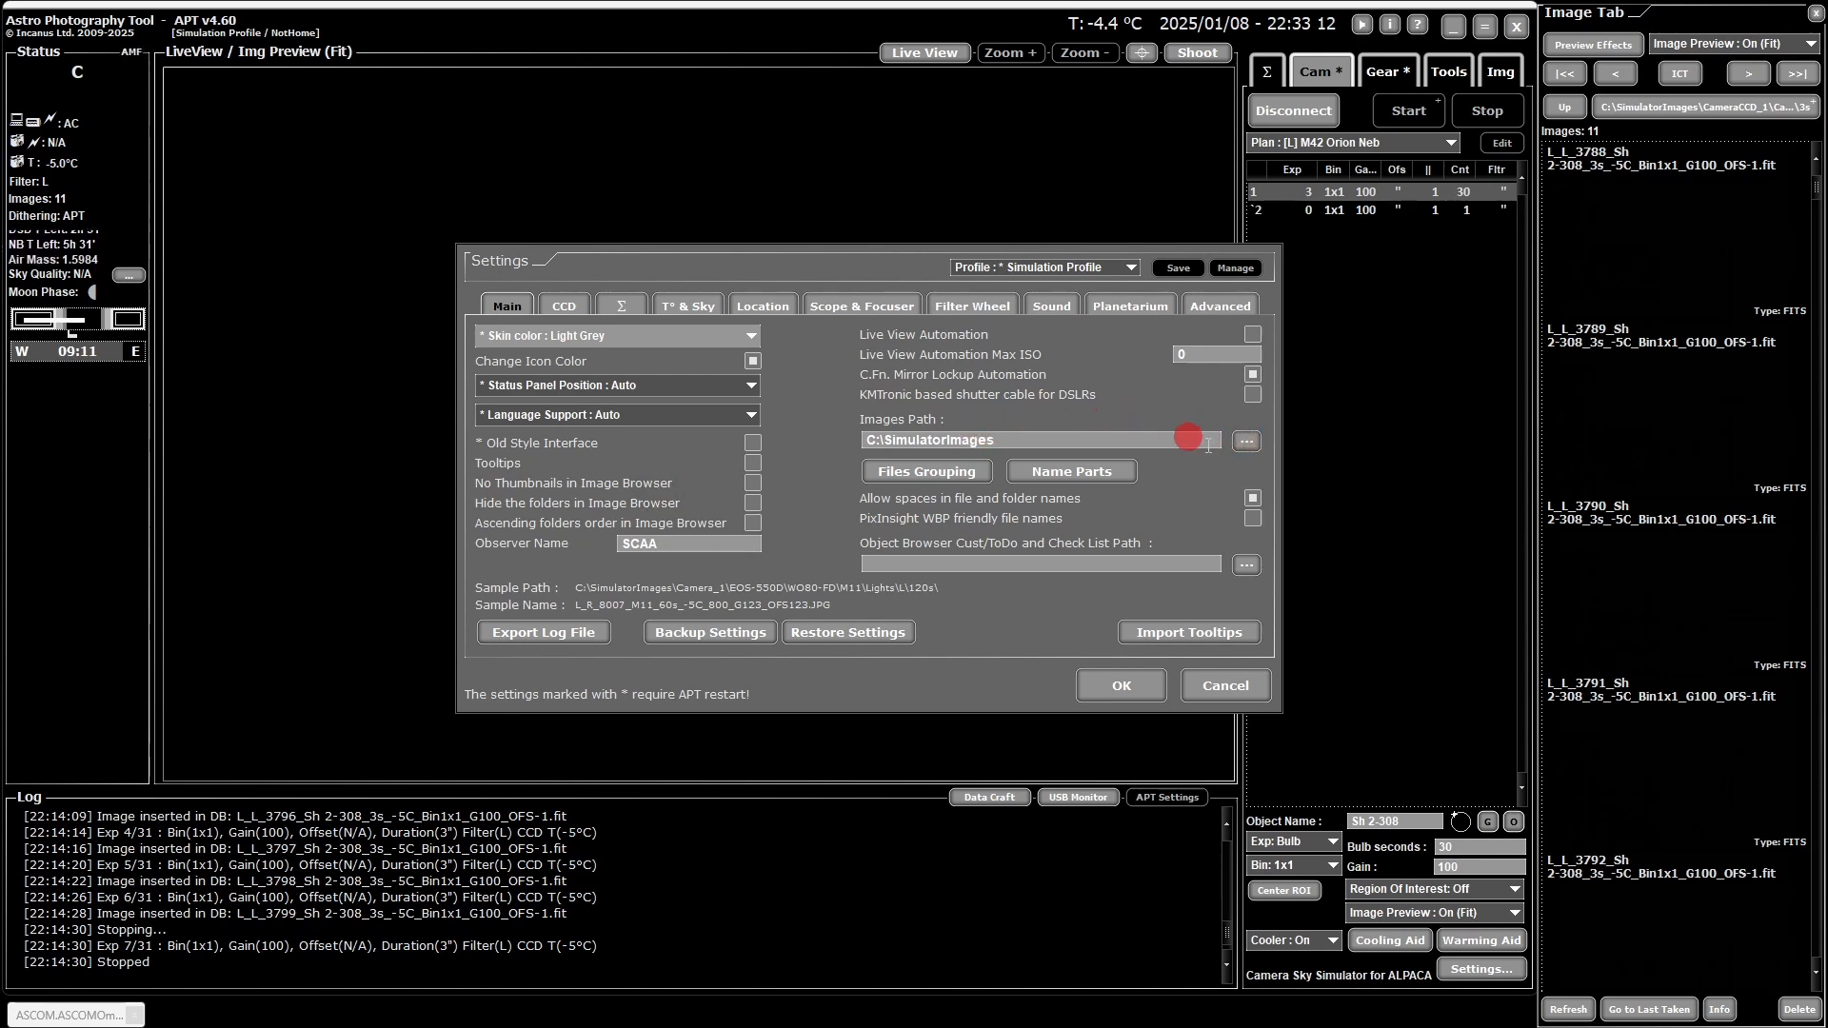
Step: Inspect the folder selection for the Images Path and cancel it without choosing another folder
{"action": "left_click", "coordinate": [1248, 443]}
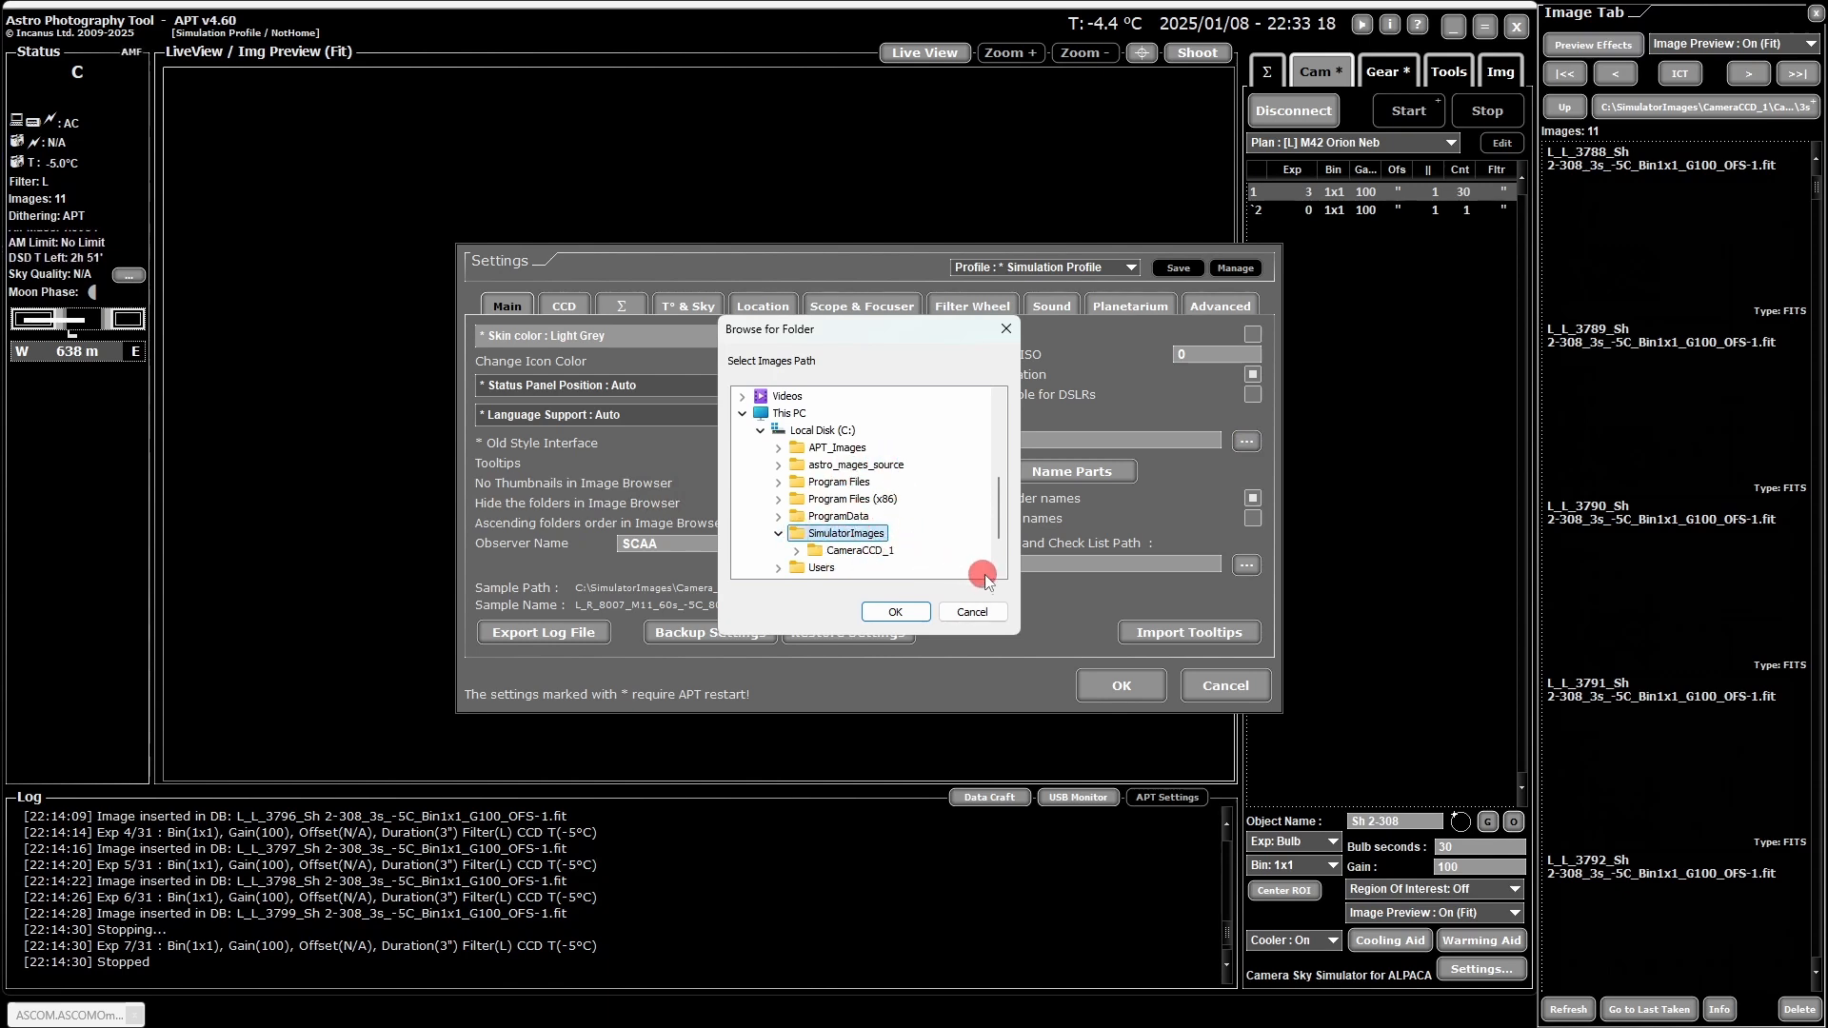
{"action": "left_click", "coordinate": [971, 609]}
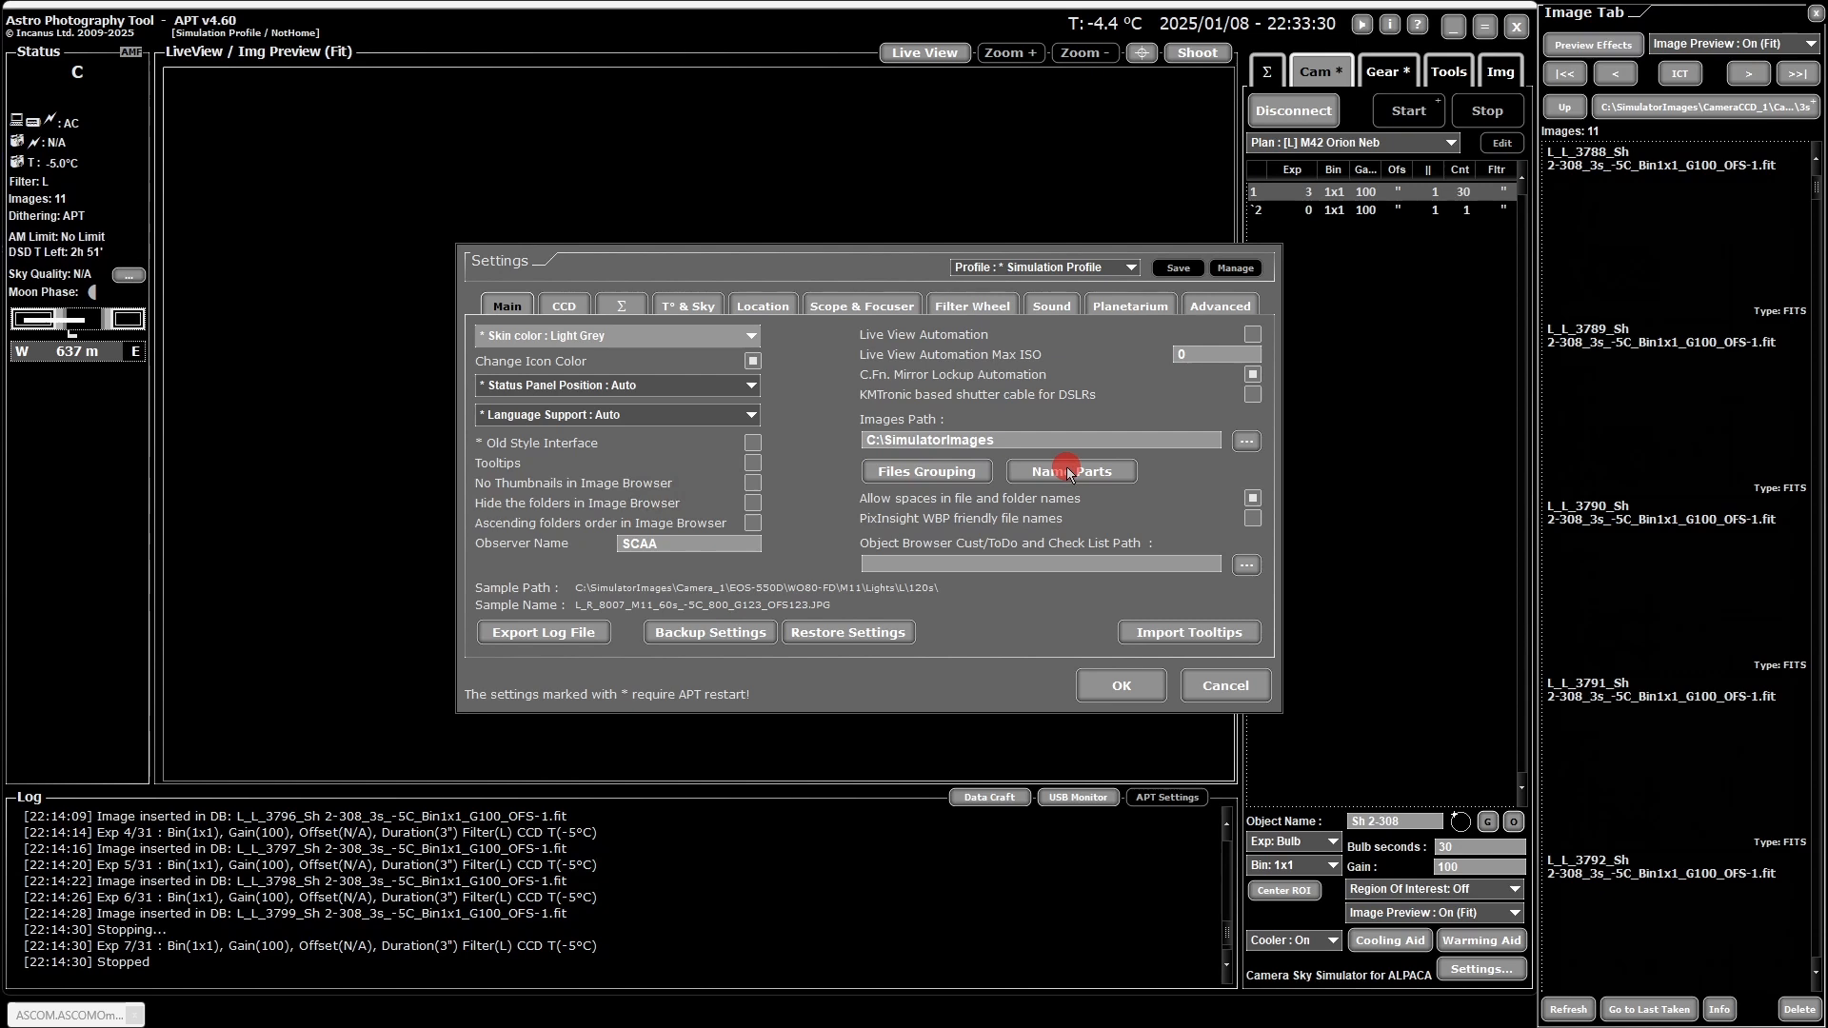
Step: Open the images' folder grouping options, view the Camera Number hint, and add Focal Length to the selected options
{"action": "left_click", "coordinate": [940, 473]}
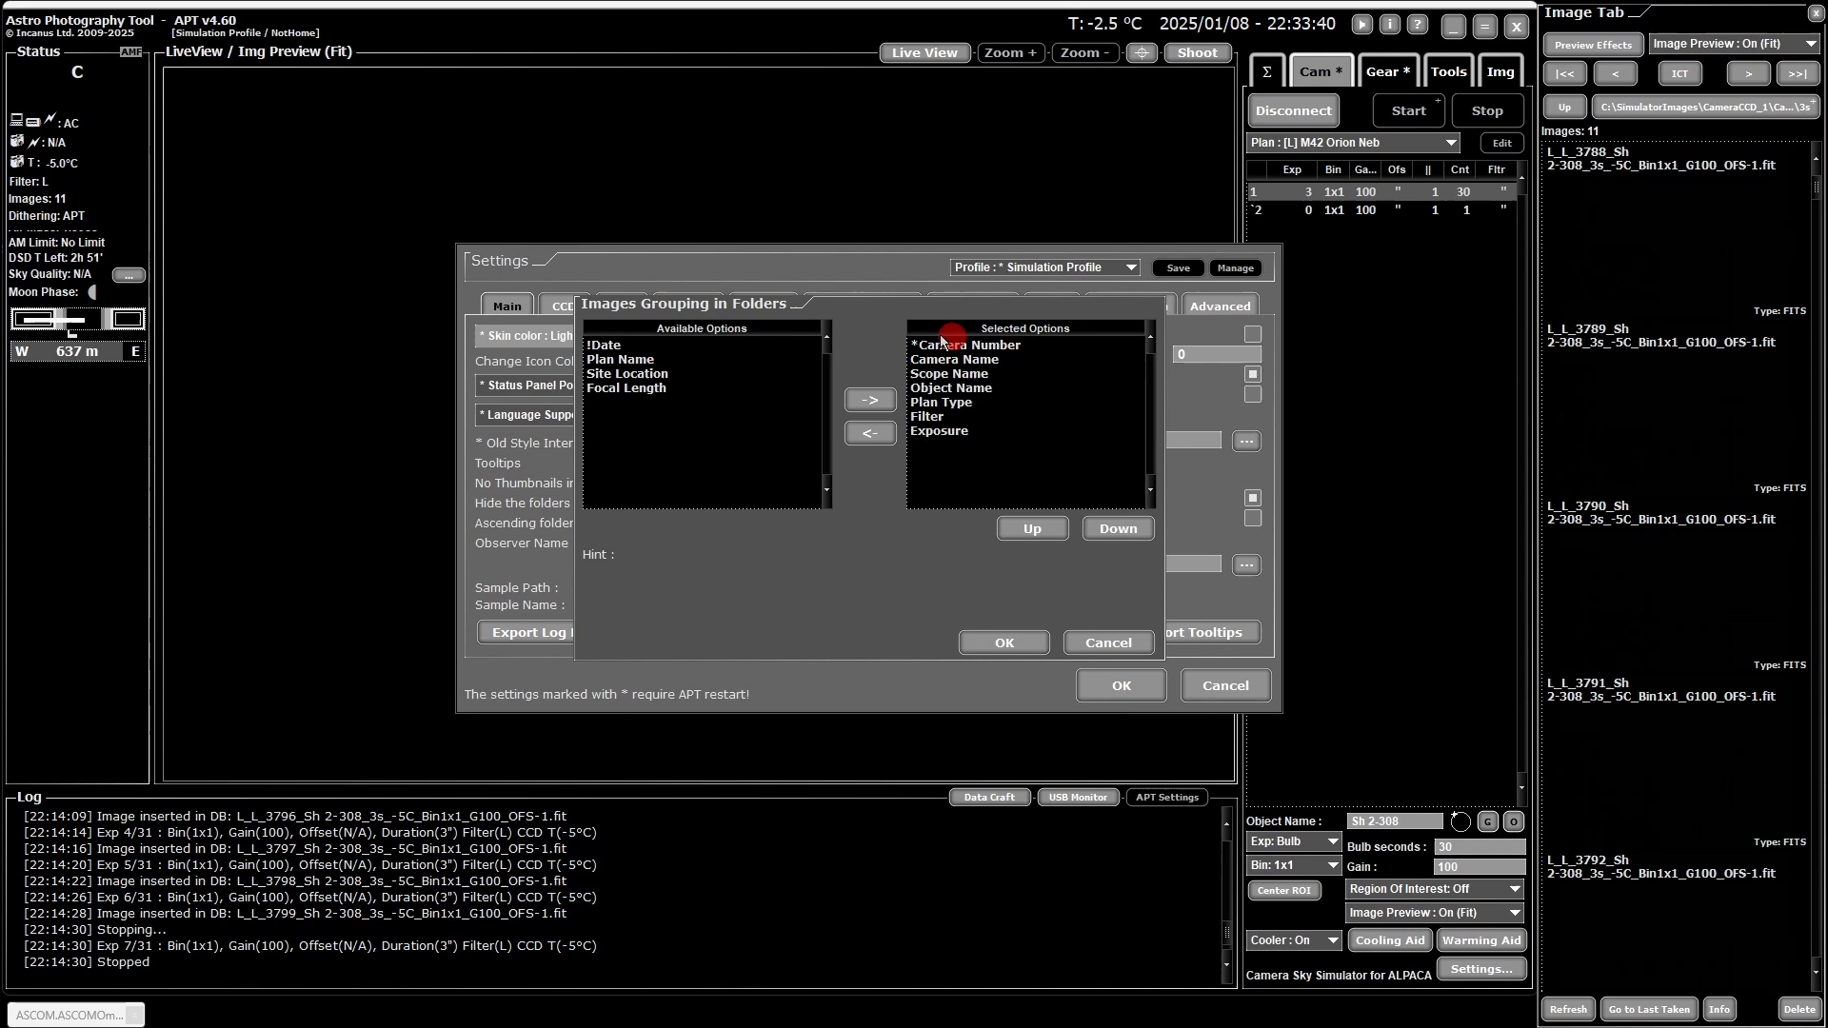
{"action": "left_click", "coordinate": [1007, 348]}
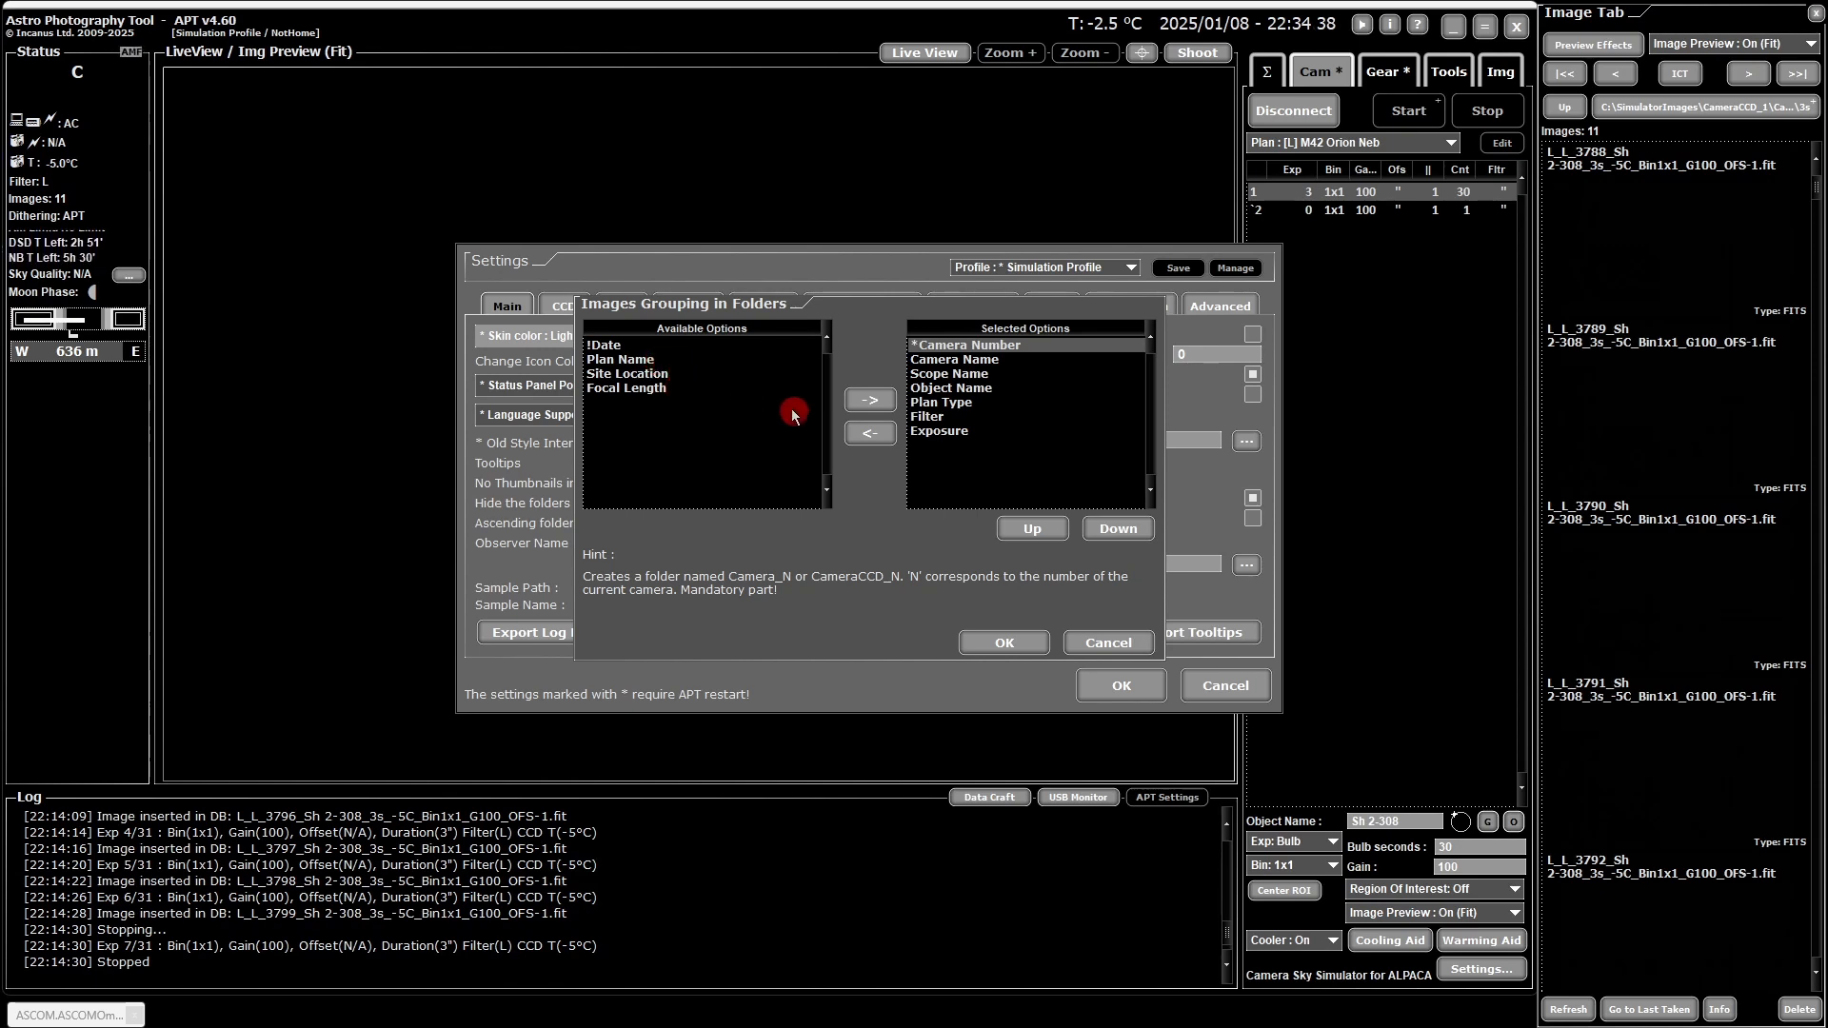
{"action": "left_click", "coordinate": [655, 388]}
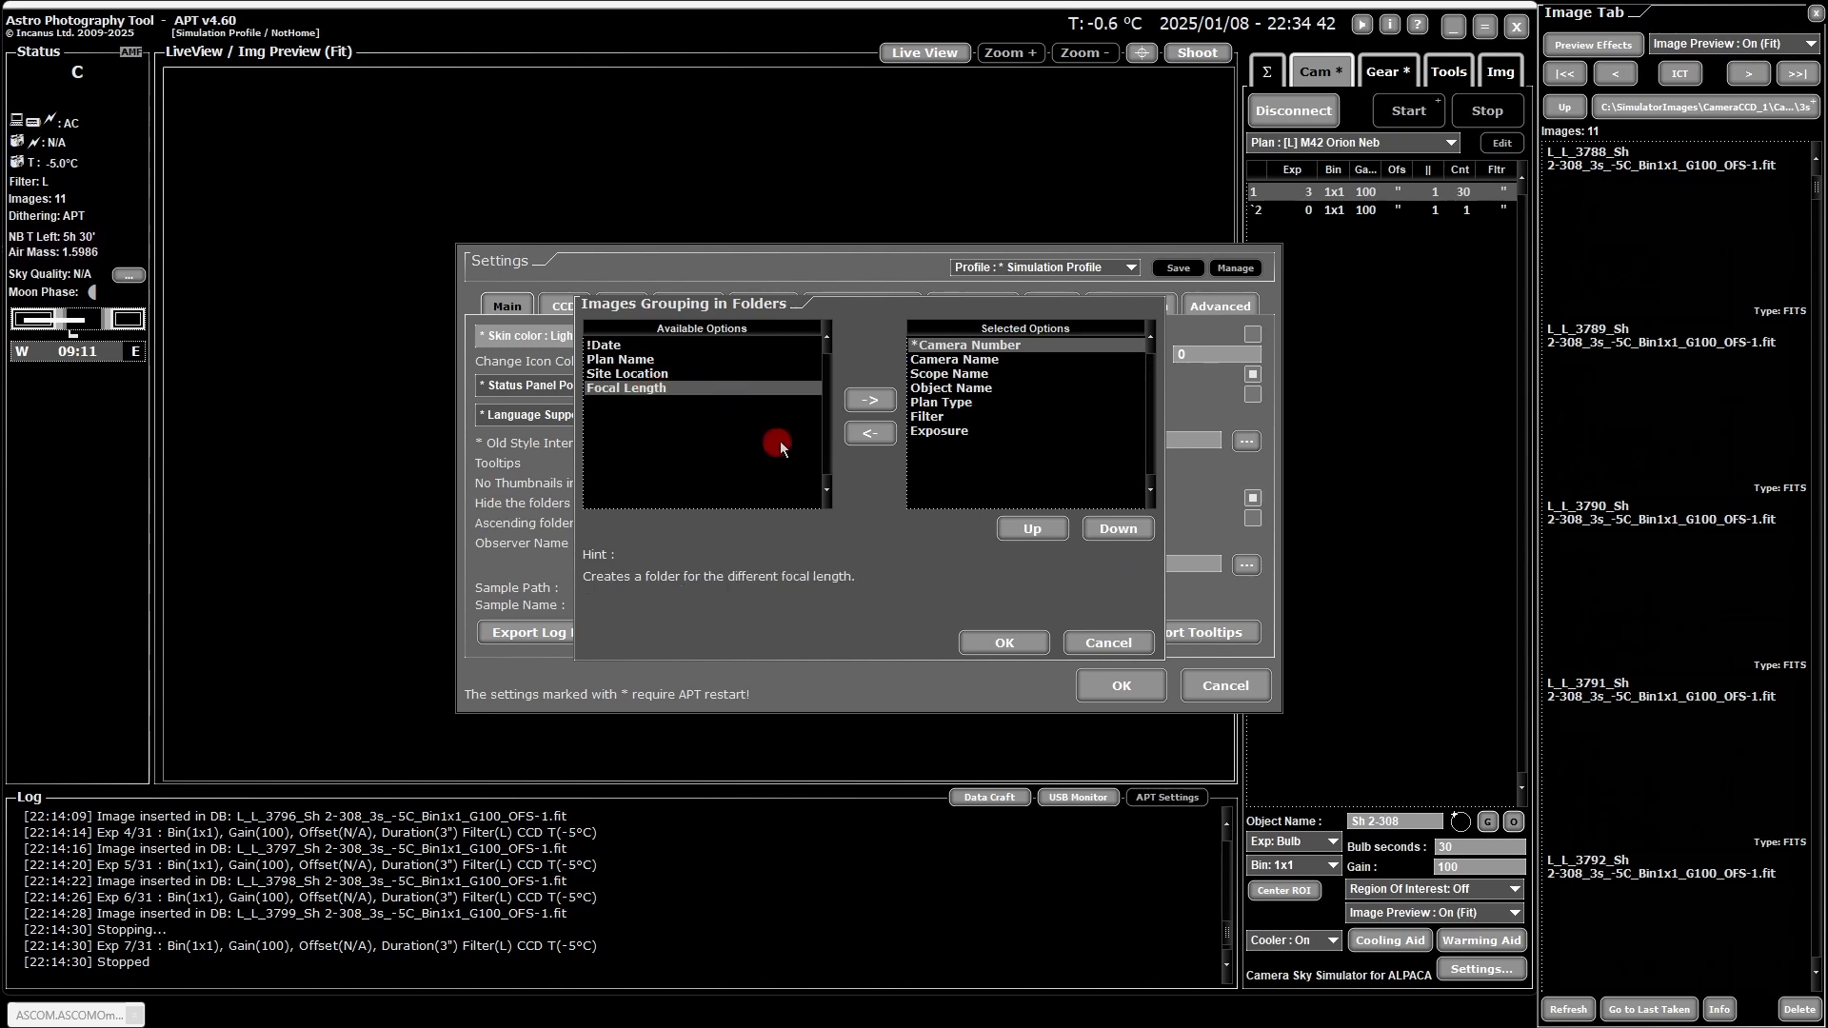
{"action": "left_click", "coordinate": [869, 401]}
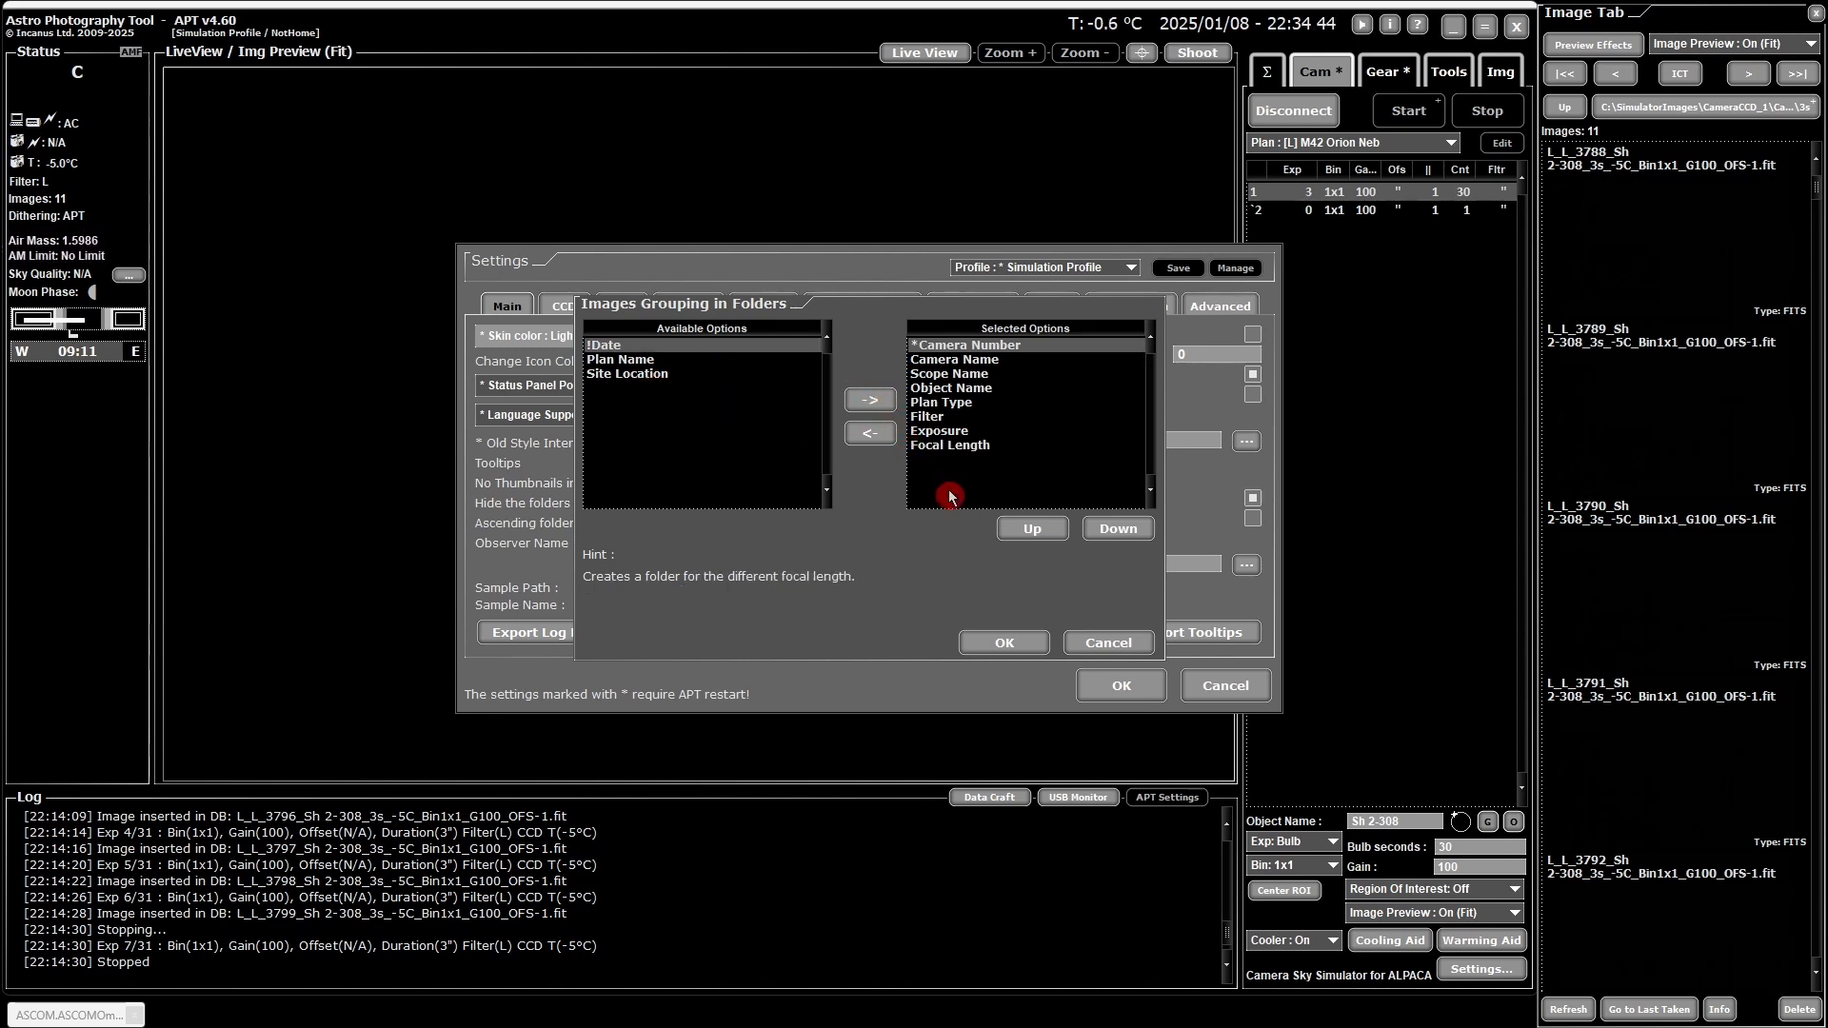
Step: Move Focal Length up the folder grouping order and back to the end, and remove it, cancelling the dialog
{"action": "left_click", "coordinate": [965, 444]}
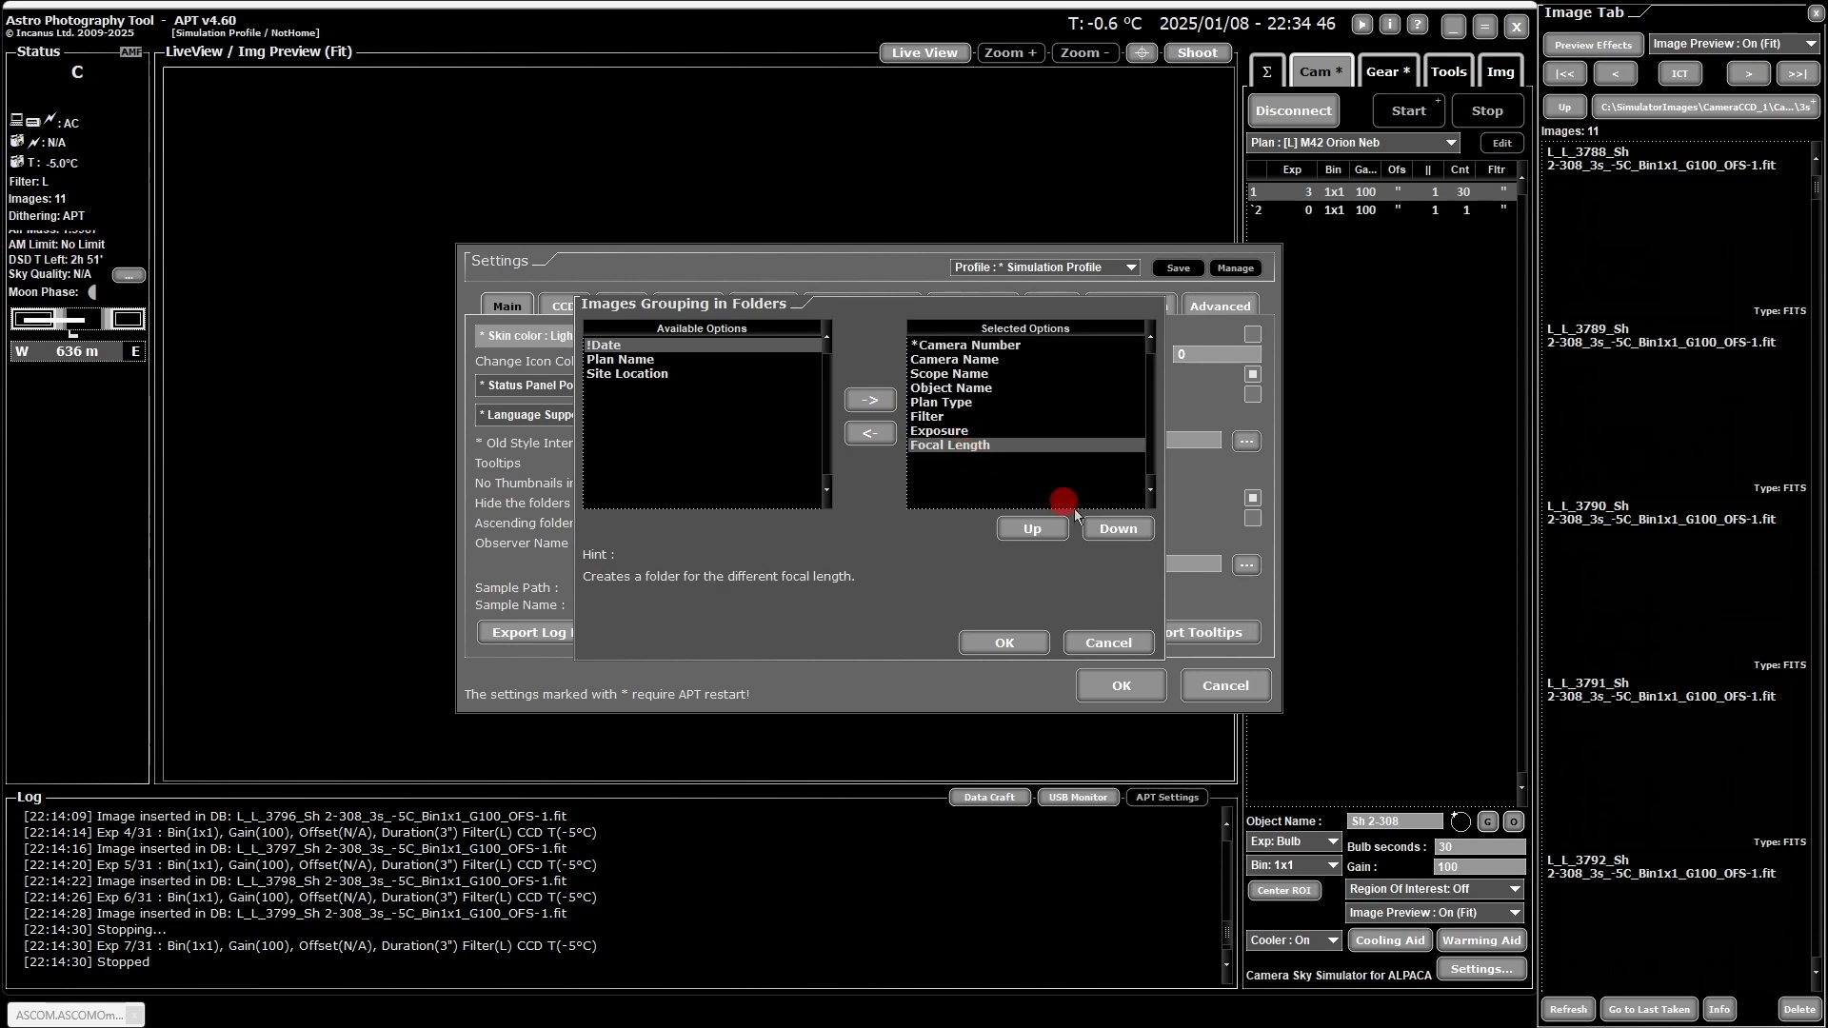
{"action": "left_click", "coordinate": [1033, 528]}
{"action": "left_click", "coordinate": [1105, 529]}
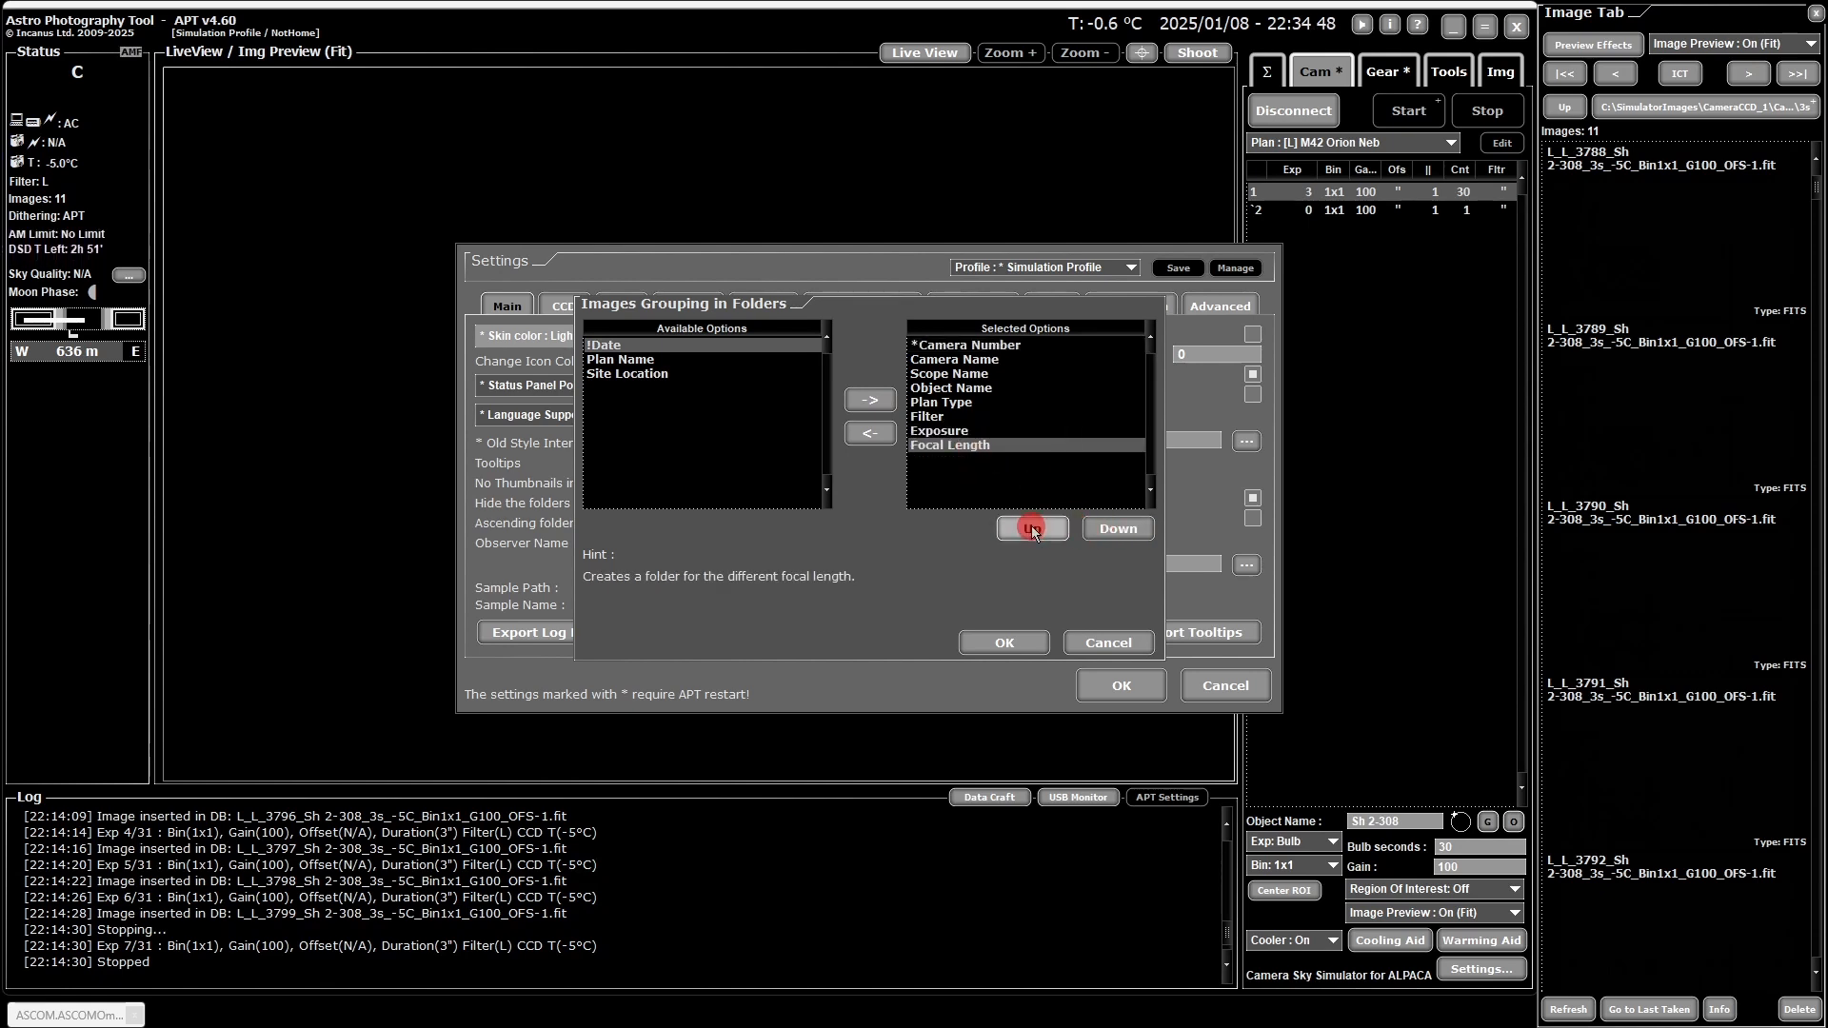
{"action": "left_click", "coordinate": [1033, 528]}
{"action": "left_click", "coordinate": [1034, 529]}
{"action": "left_click", "coordinate": [1034, 530]}
{"action": "left_click", "coordinate": [1104, 529]}
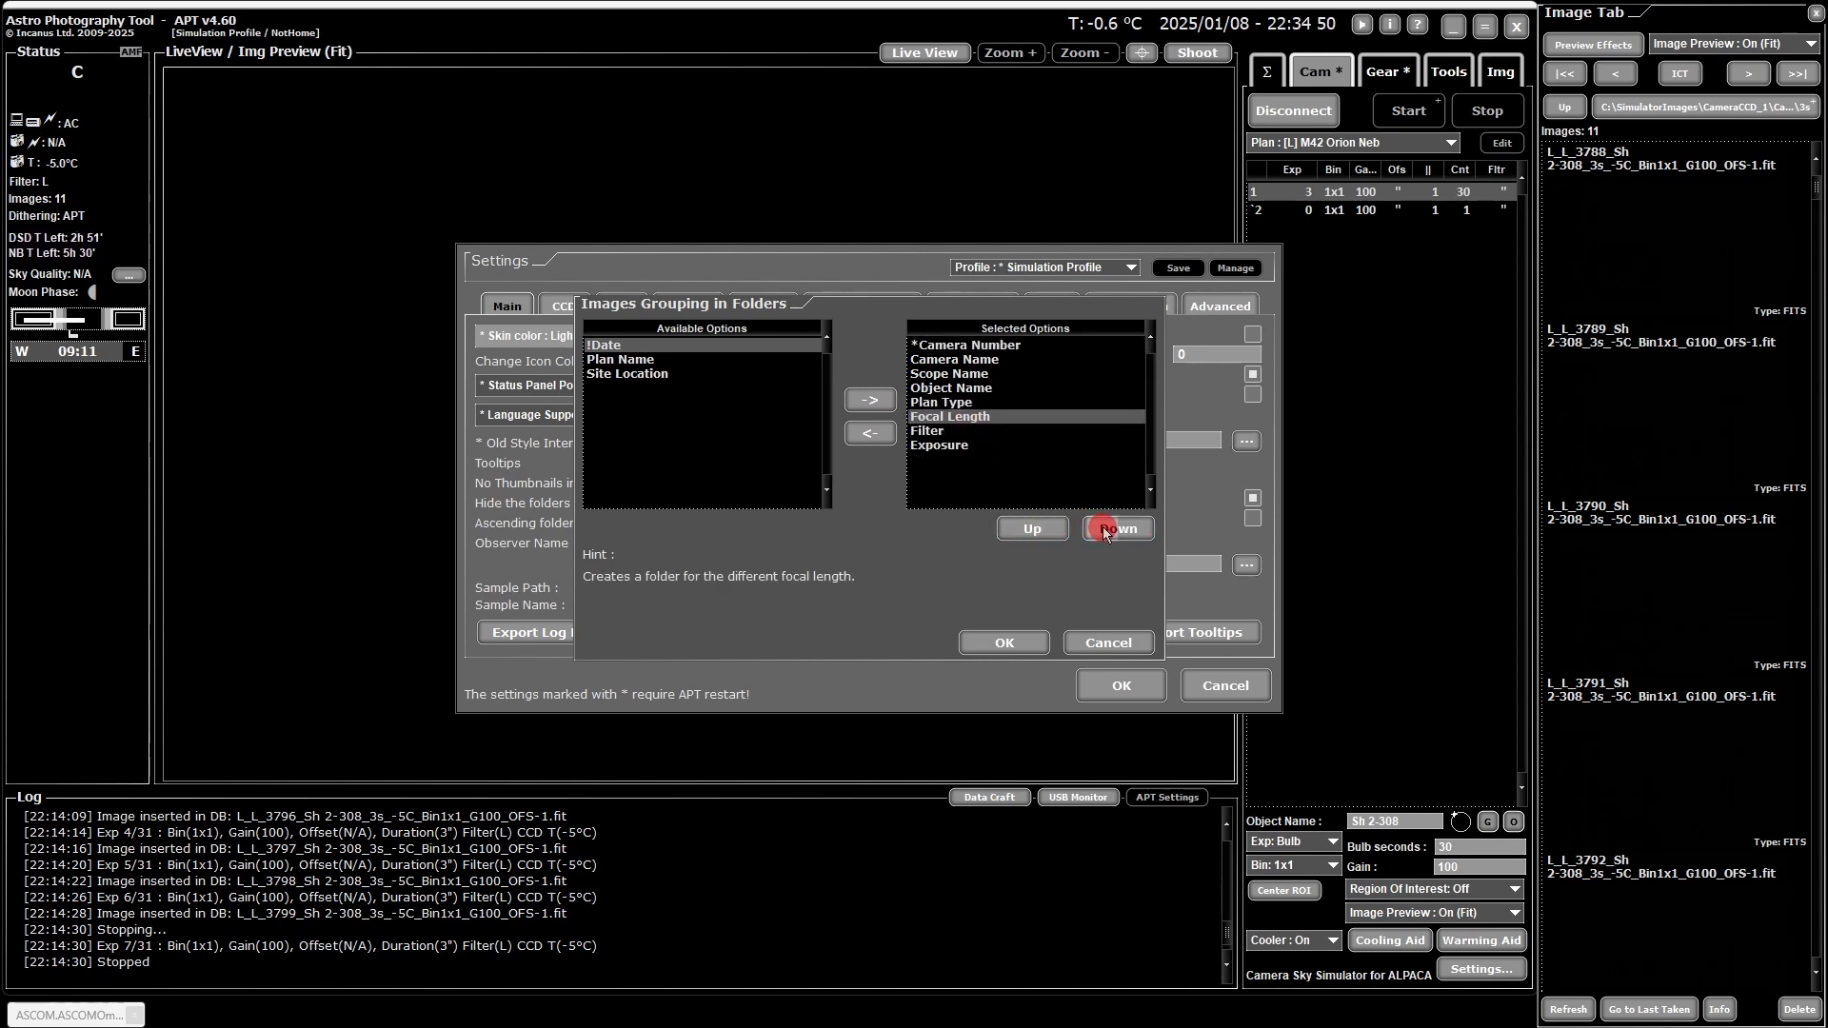
{"action": "left_click", "coordinate": [1105, 531]}
{"action": "left_click", "coordinate": [1104, 531]}
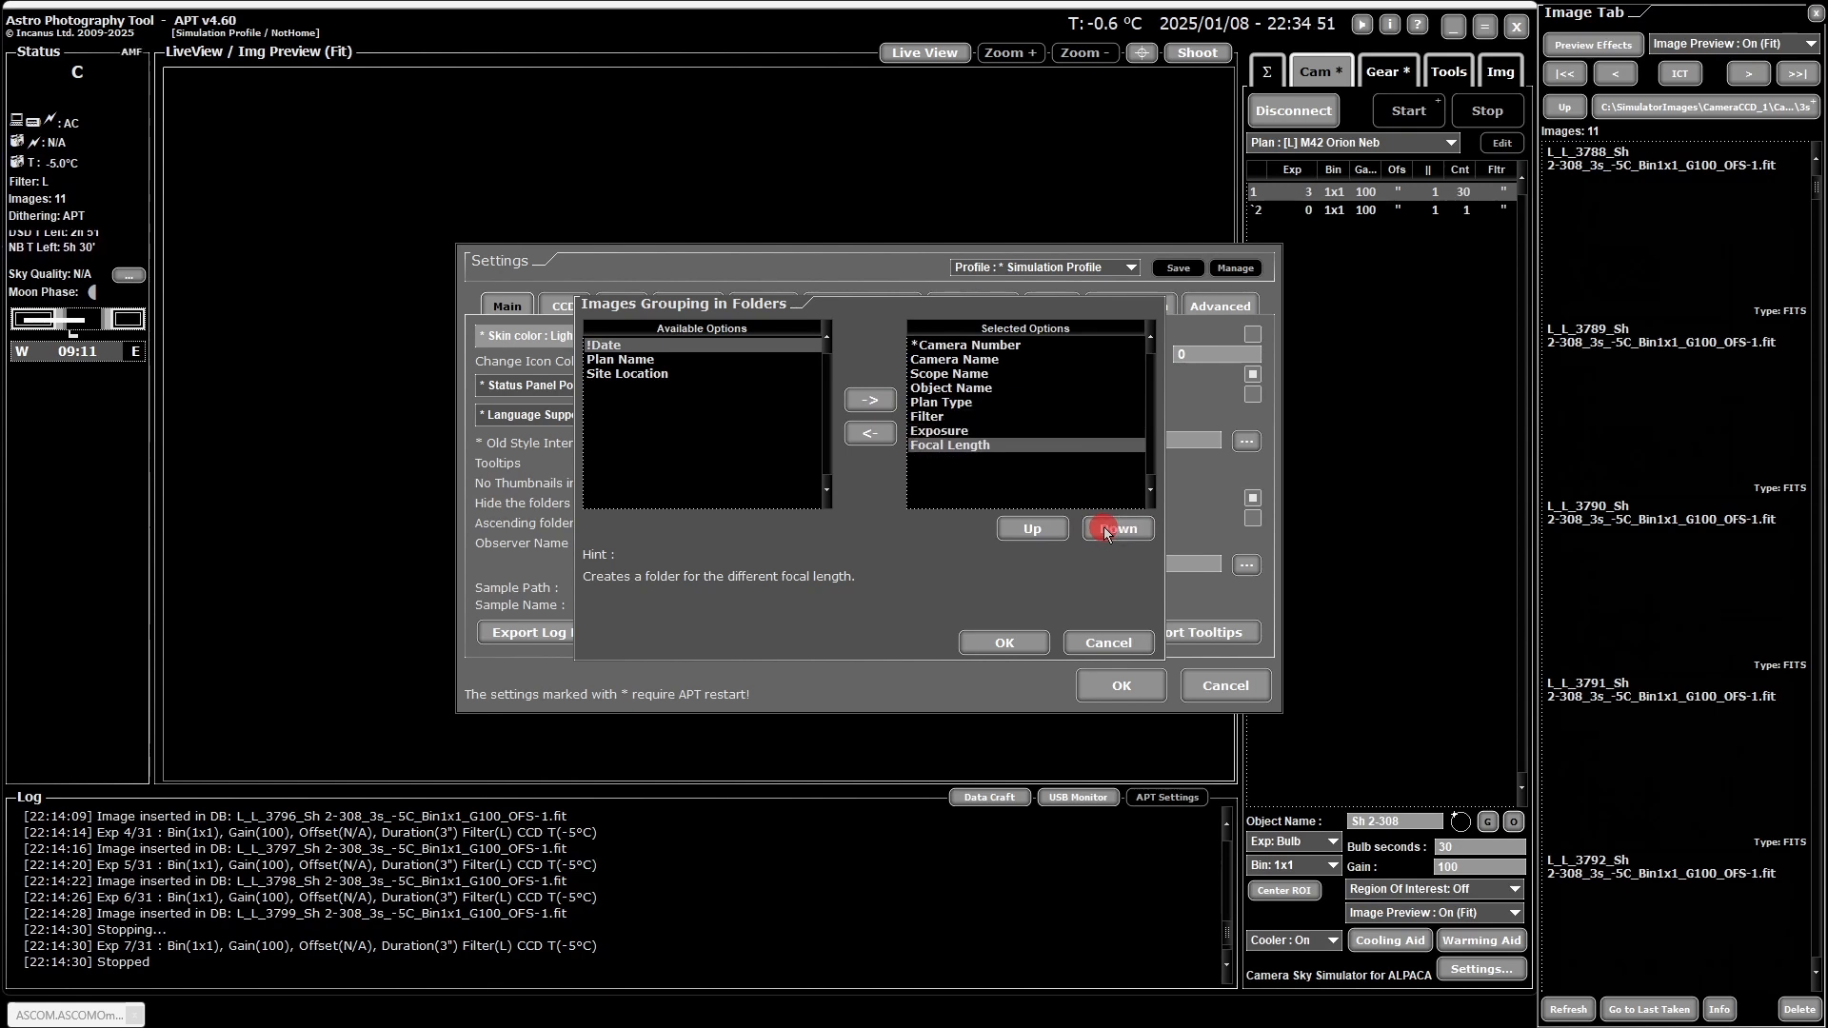
{"action": "left_click", "coordinate": [871, 435]}
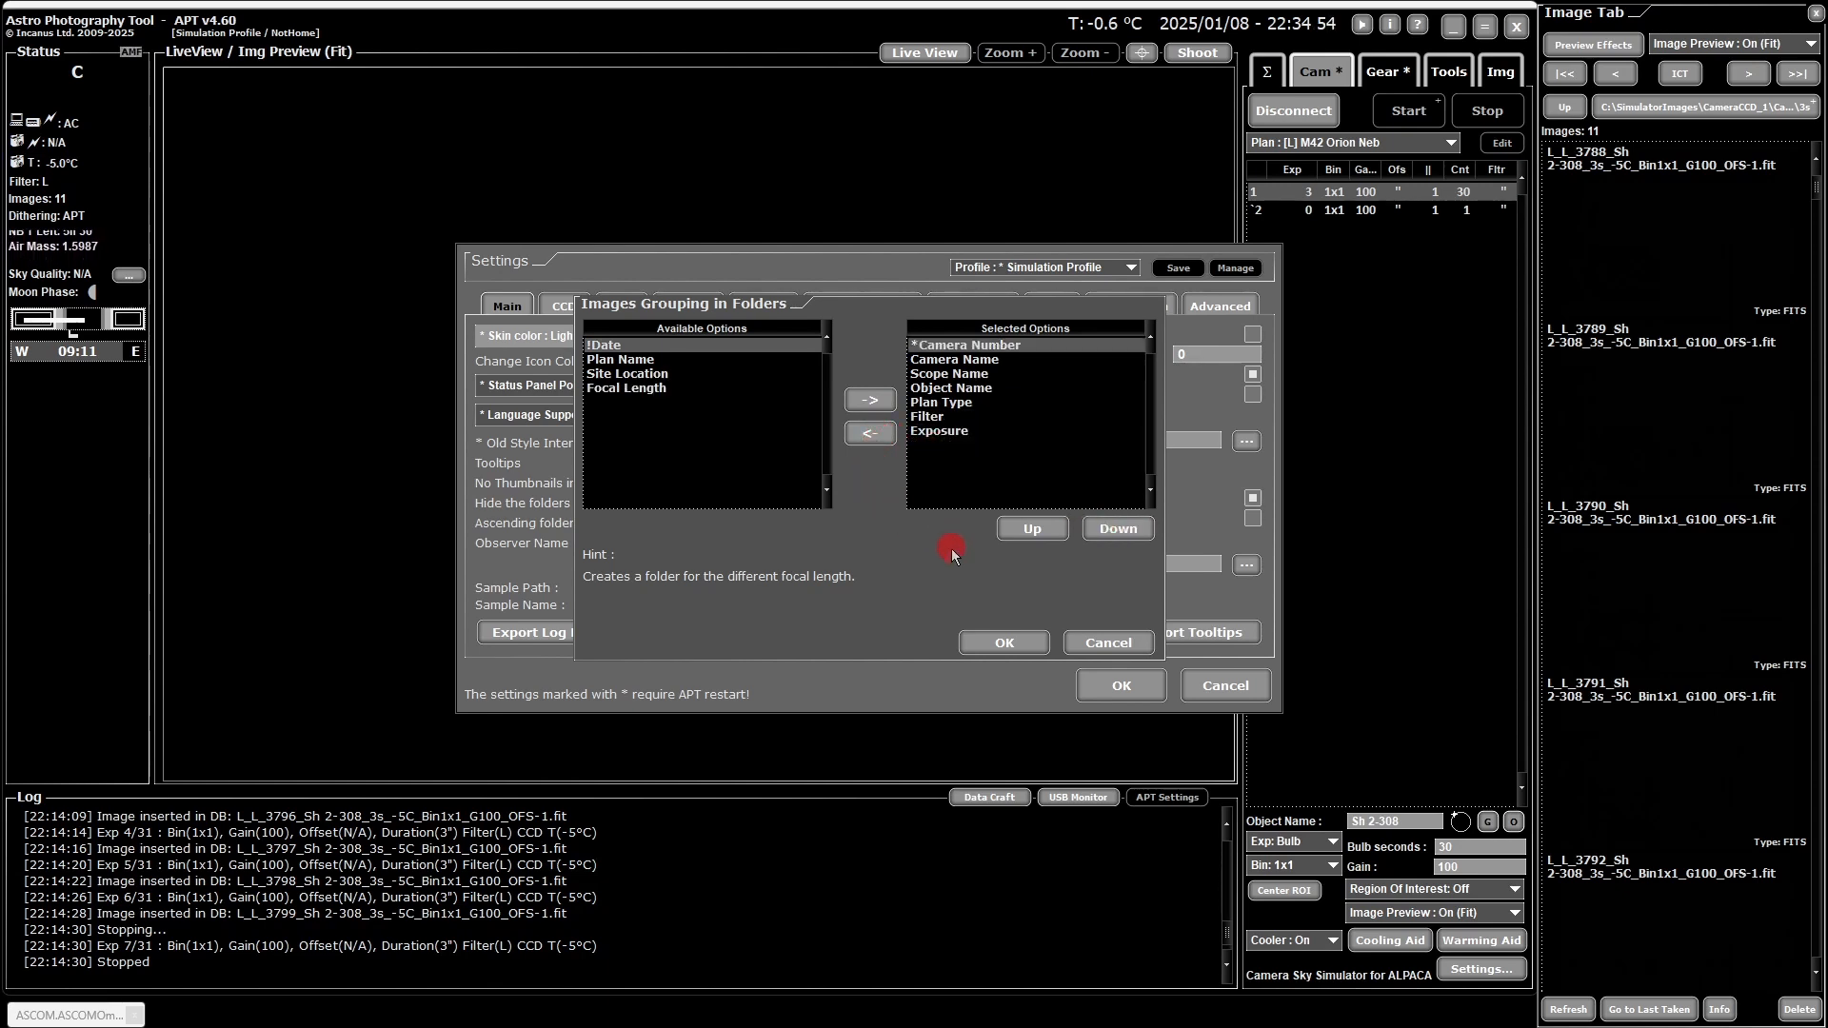
{"action": "left_click", "coordinate": [1110, 643]}
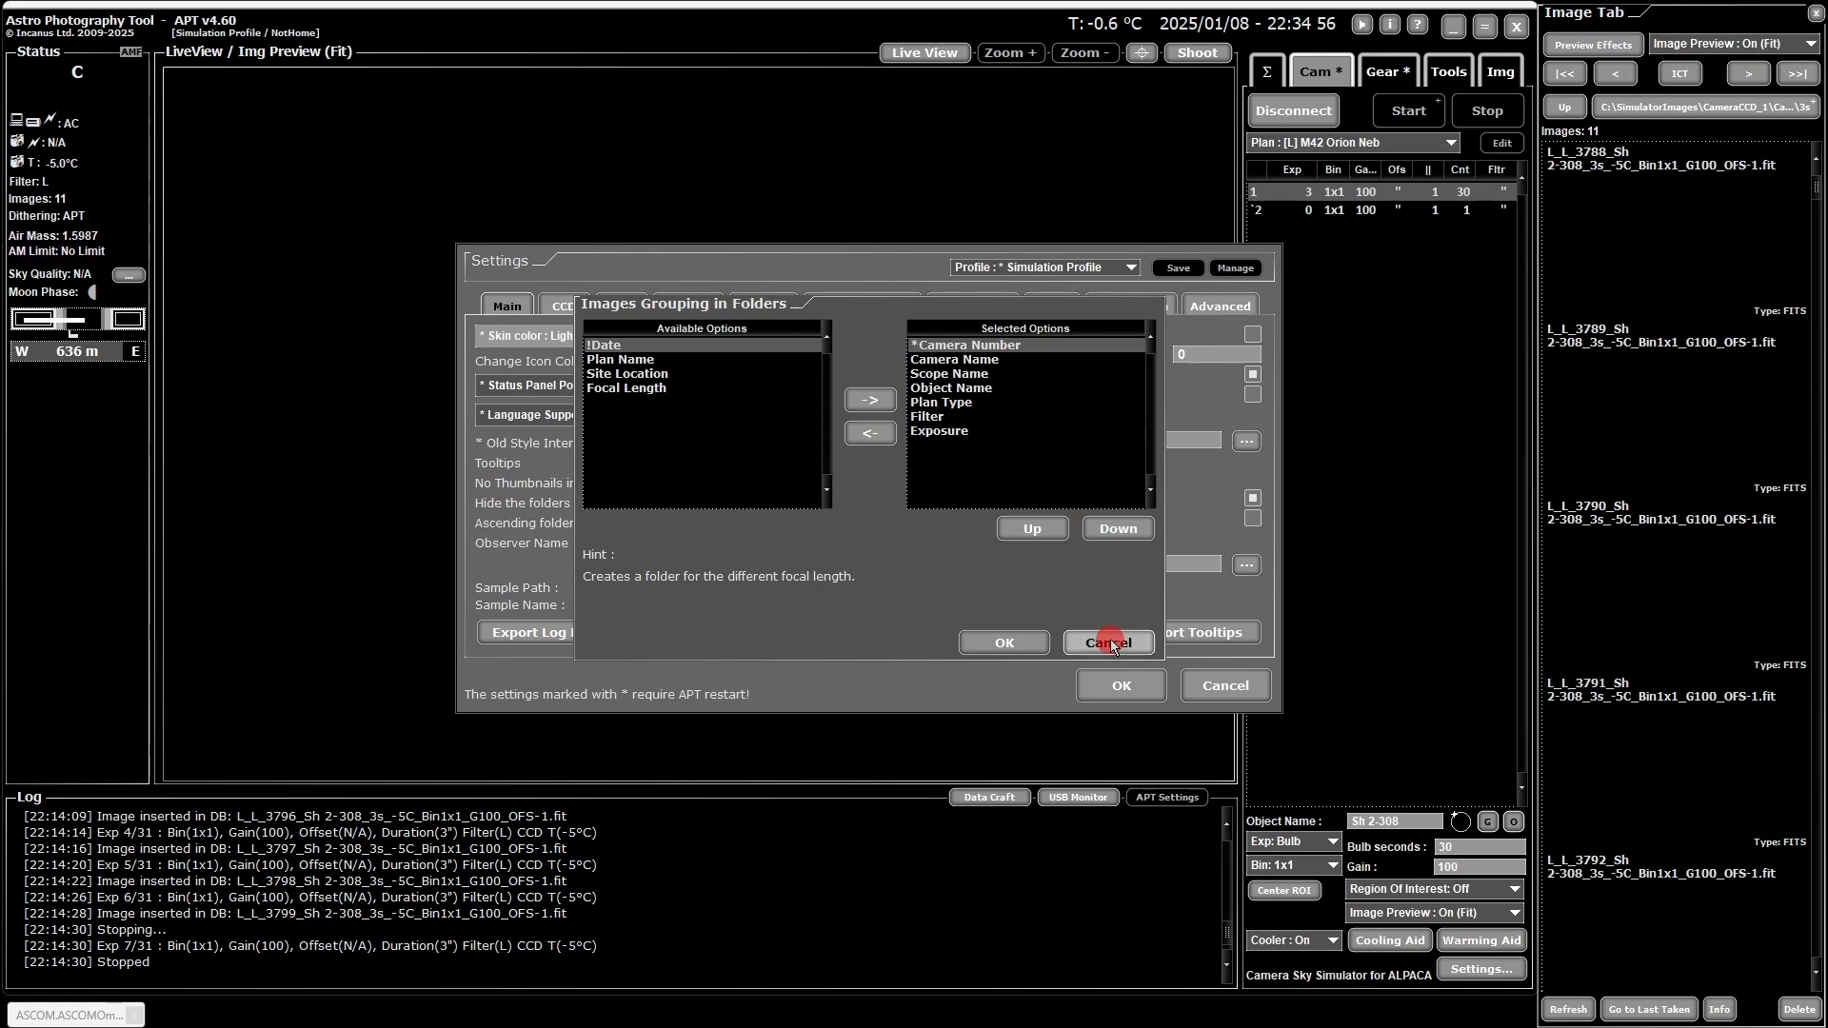
Step: Open the image file name parts and look through the full list of available options
{"action": "left_click", "coordinate": [1059, 474]}
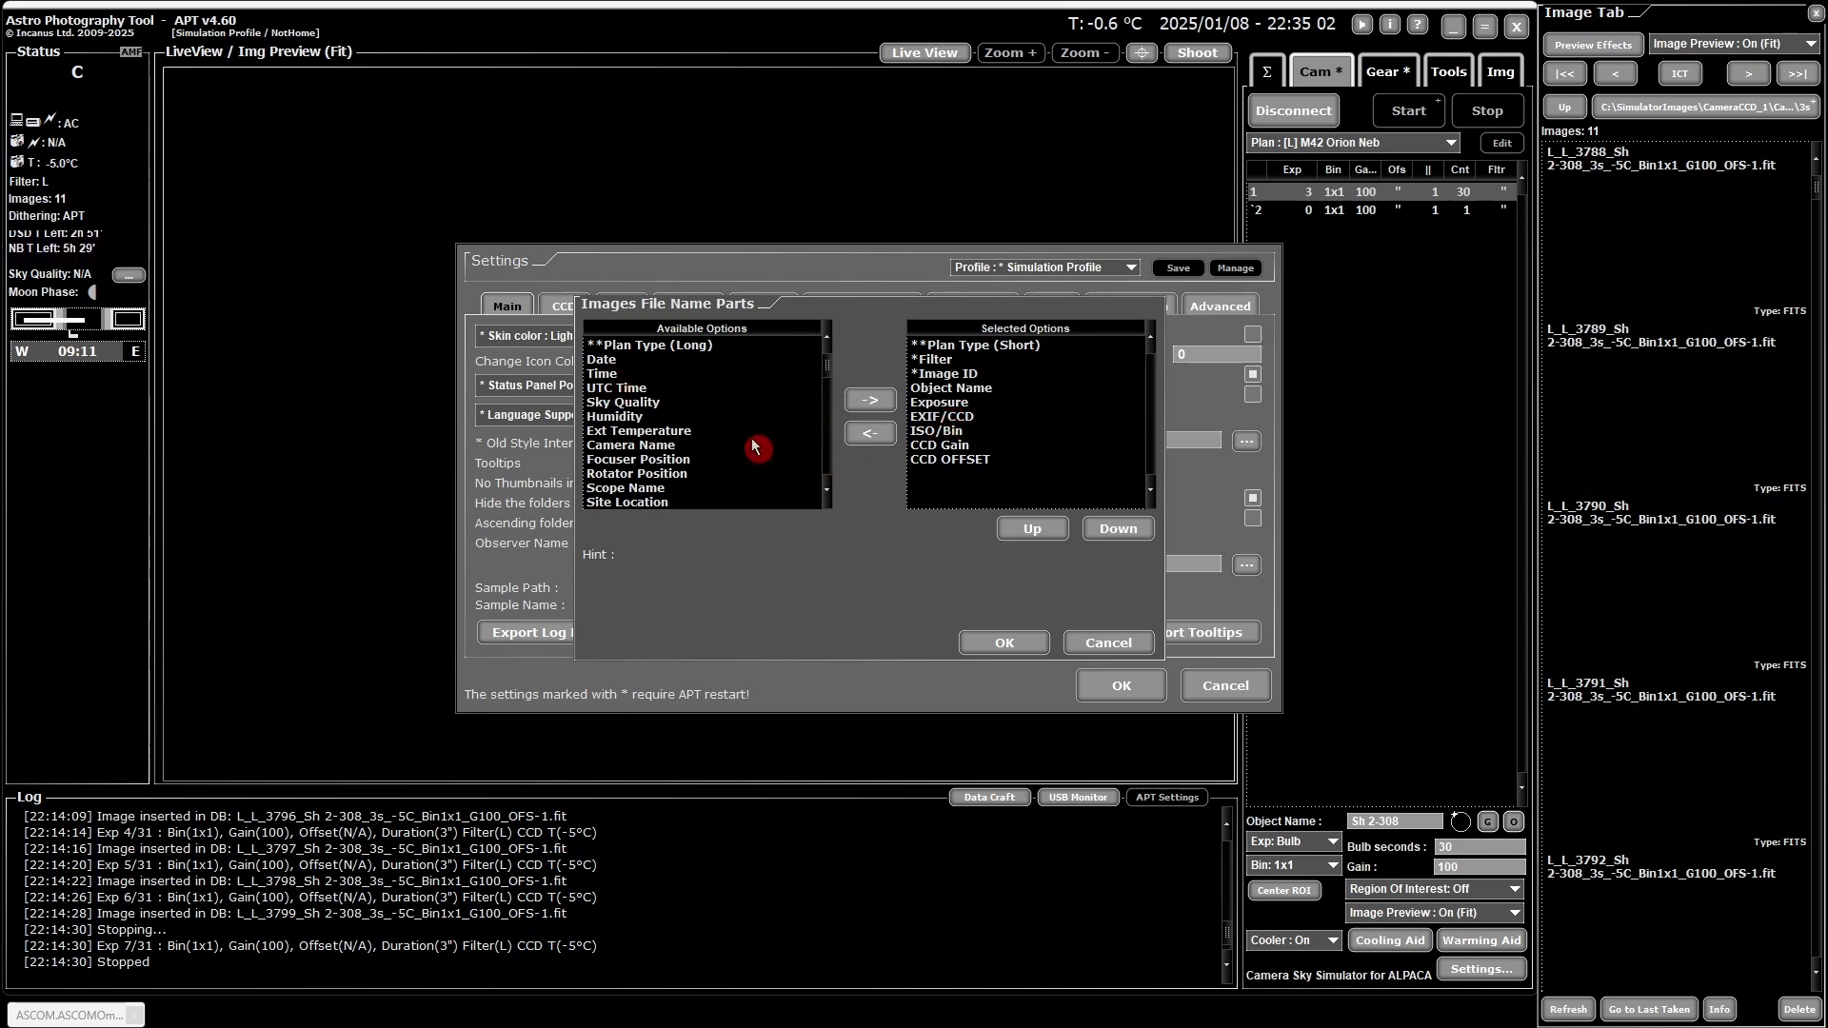
{"action": "scroll", "coordinate": [758, 385], "scroll_direction": "down", "scroll_amount": 2}
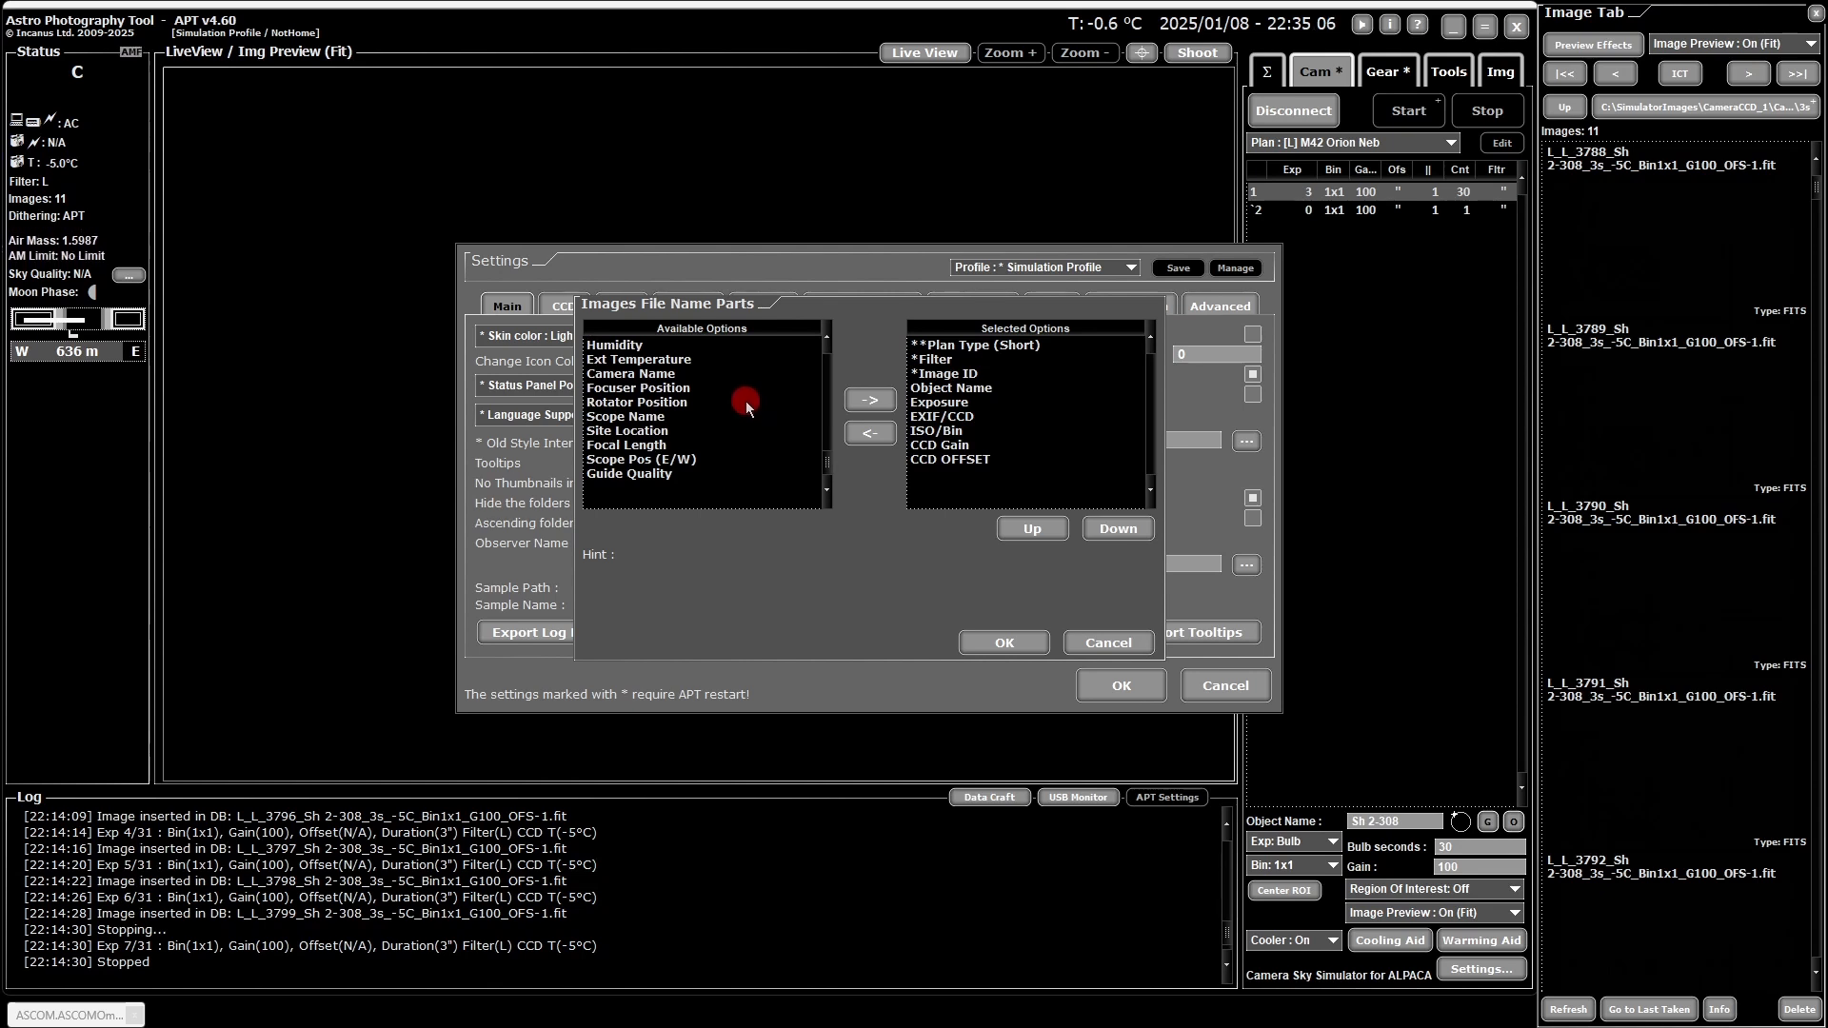
{"action": "scroll", "coordinate": [752, 414], "scroll_direction": "up", "scroll_amount": 2}
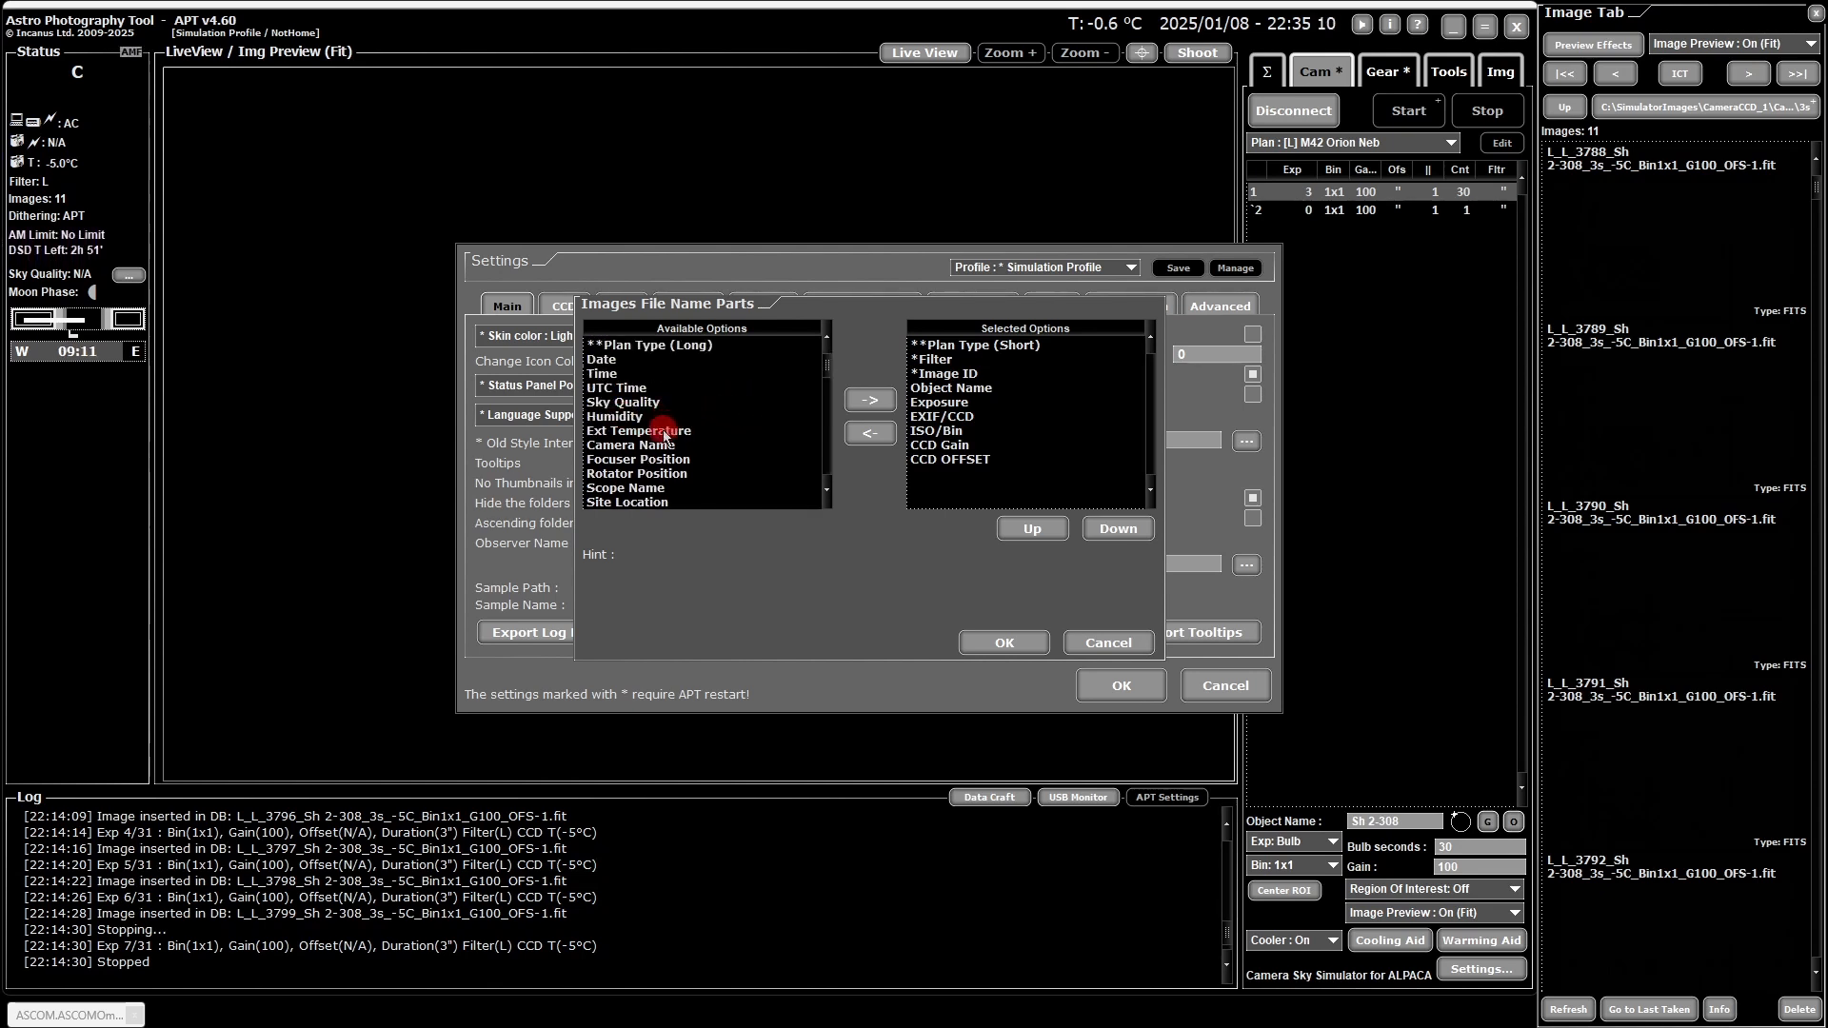
{"action": "scroll", "coordinate": [774, 493], "scroll_direction": "down", "scroll_amount": 2}
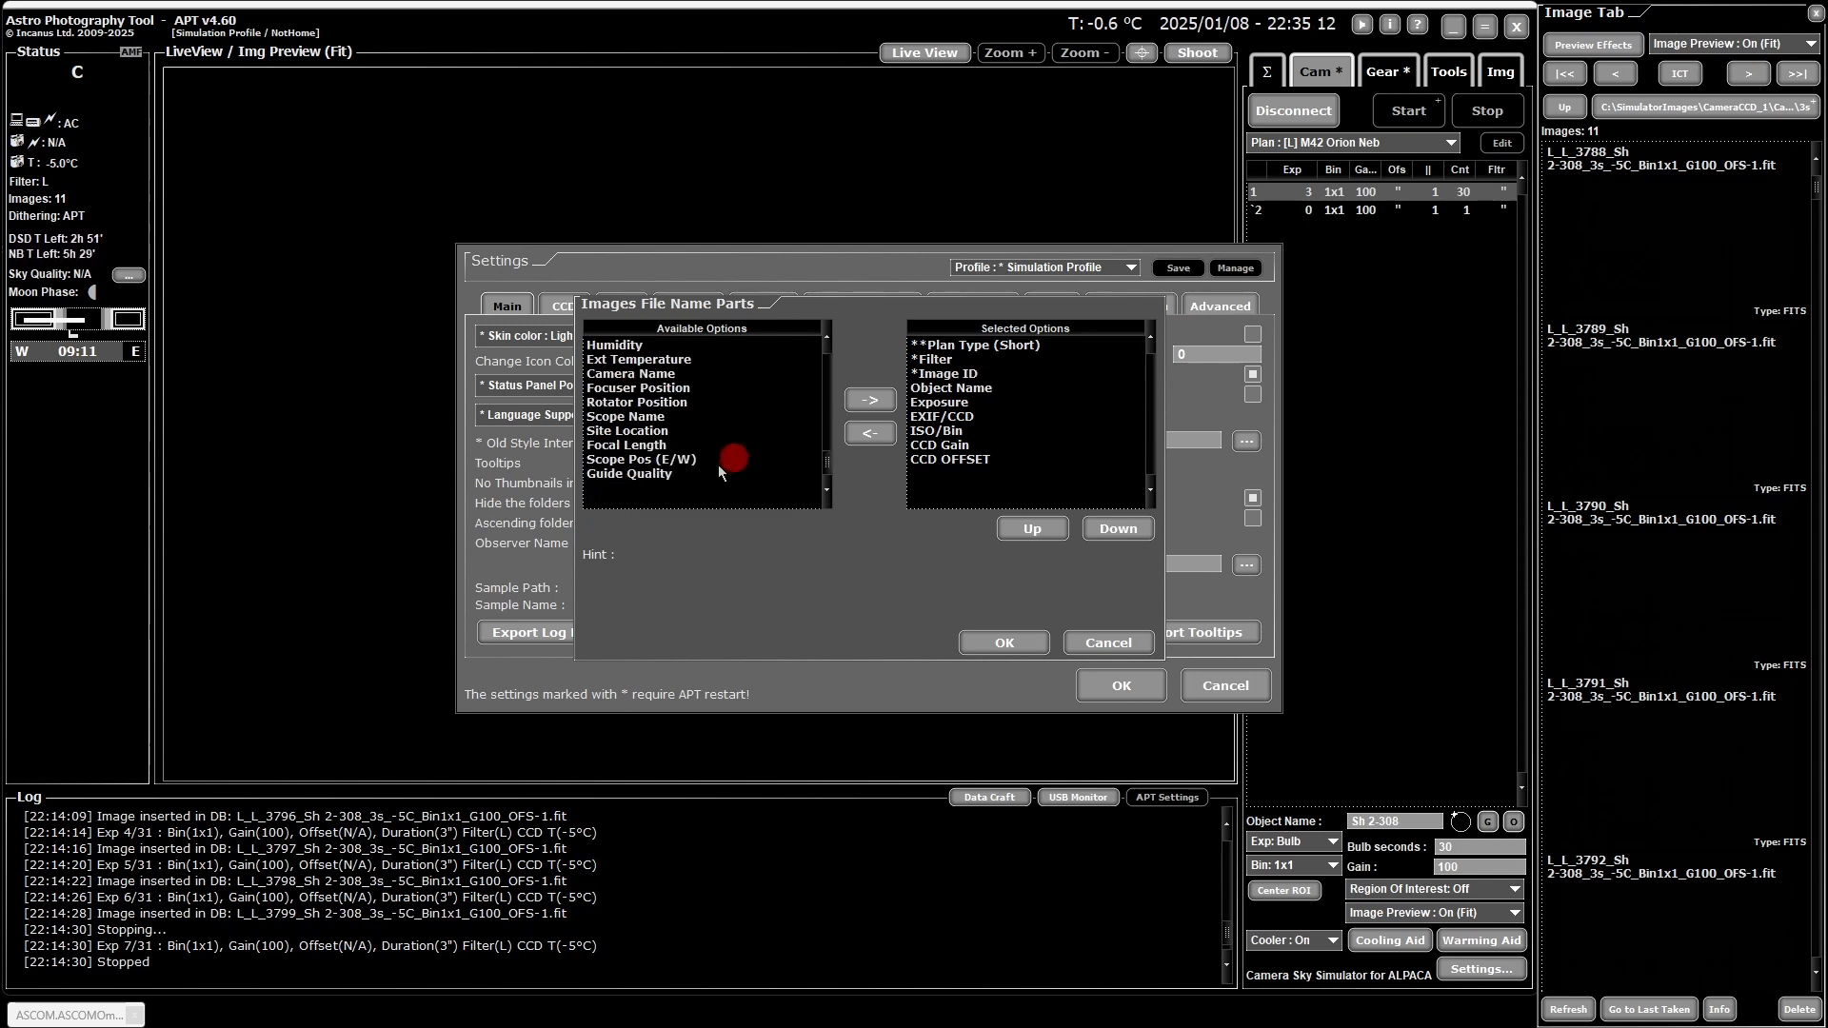
{"action": "scroll", "coordinate": [705, 447], "scroll_direction": "up", "scroll_amount": 2}
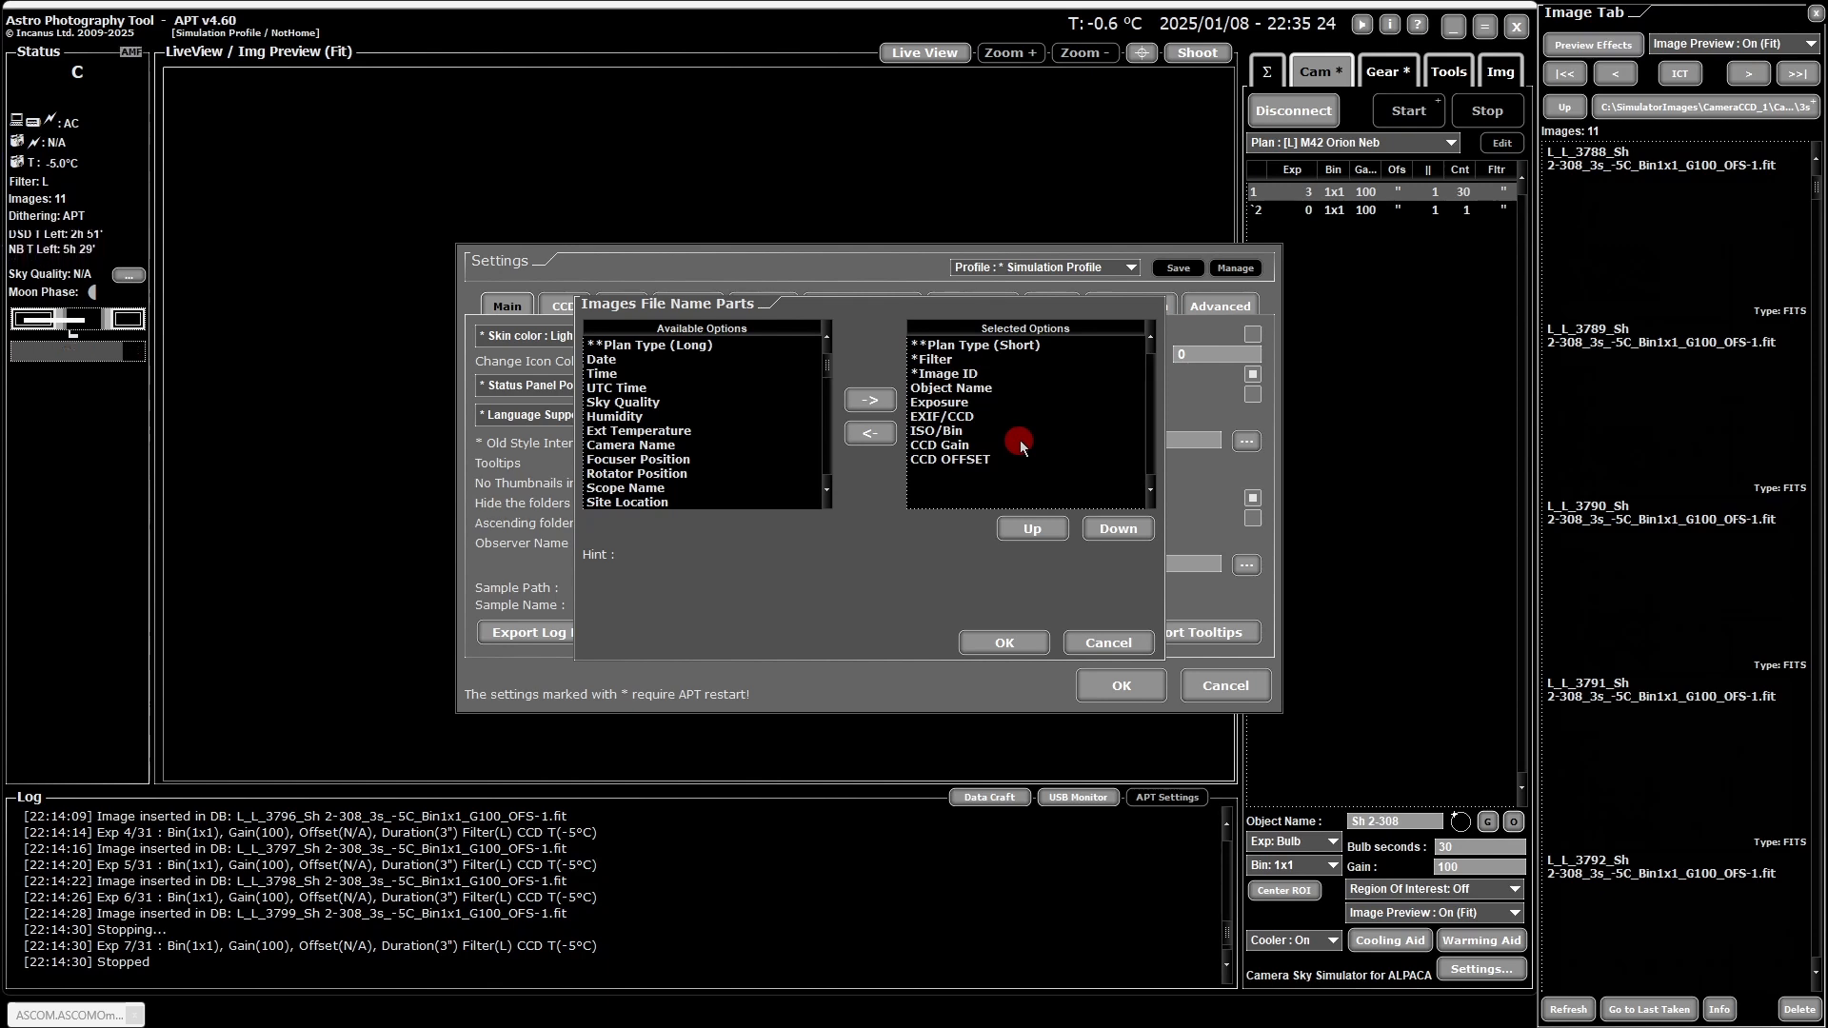
Step: Move Image ID to the end of the selected file name parts, and cancel the dialog without saving the order
{"action": "left_click", "coordinate": [964, 378]}
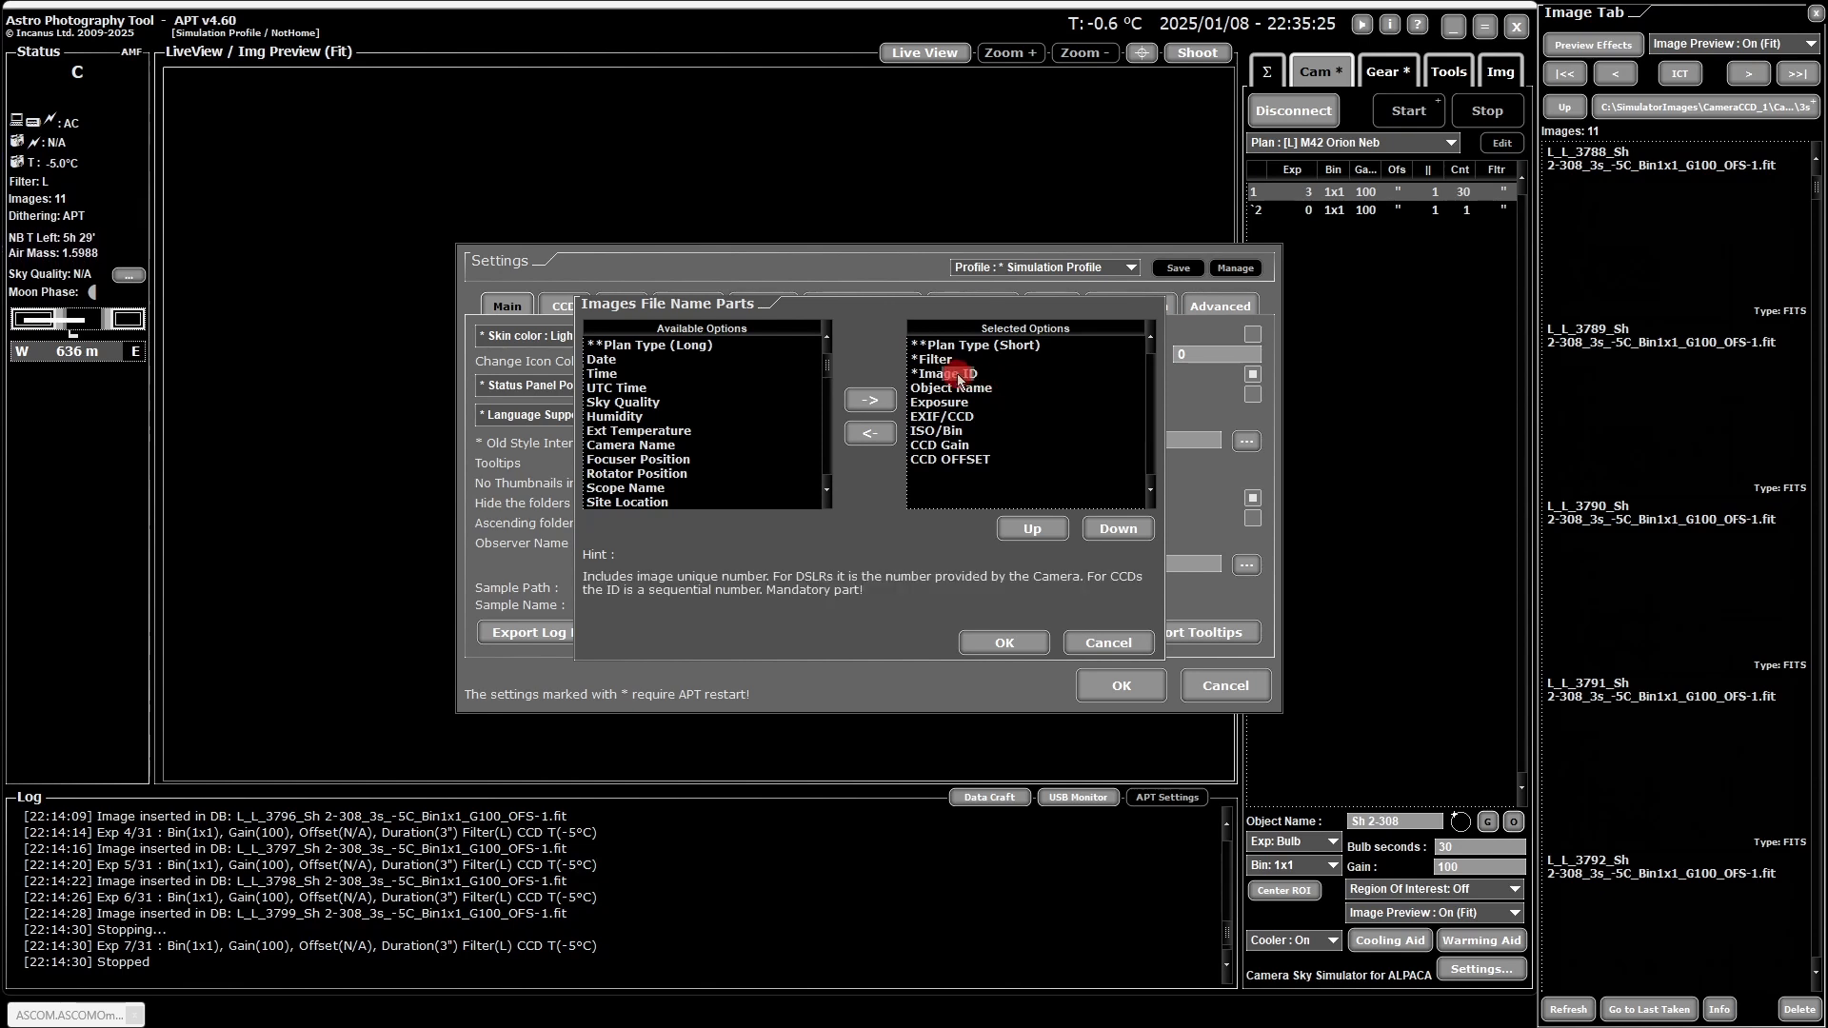
{"action": "left_click", "coordinate": [1118, 532]}
{"action": "left_click", "coordinate": [1117, 534]}
{"action": "left_click", "coordinate": [1117, 531]}
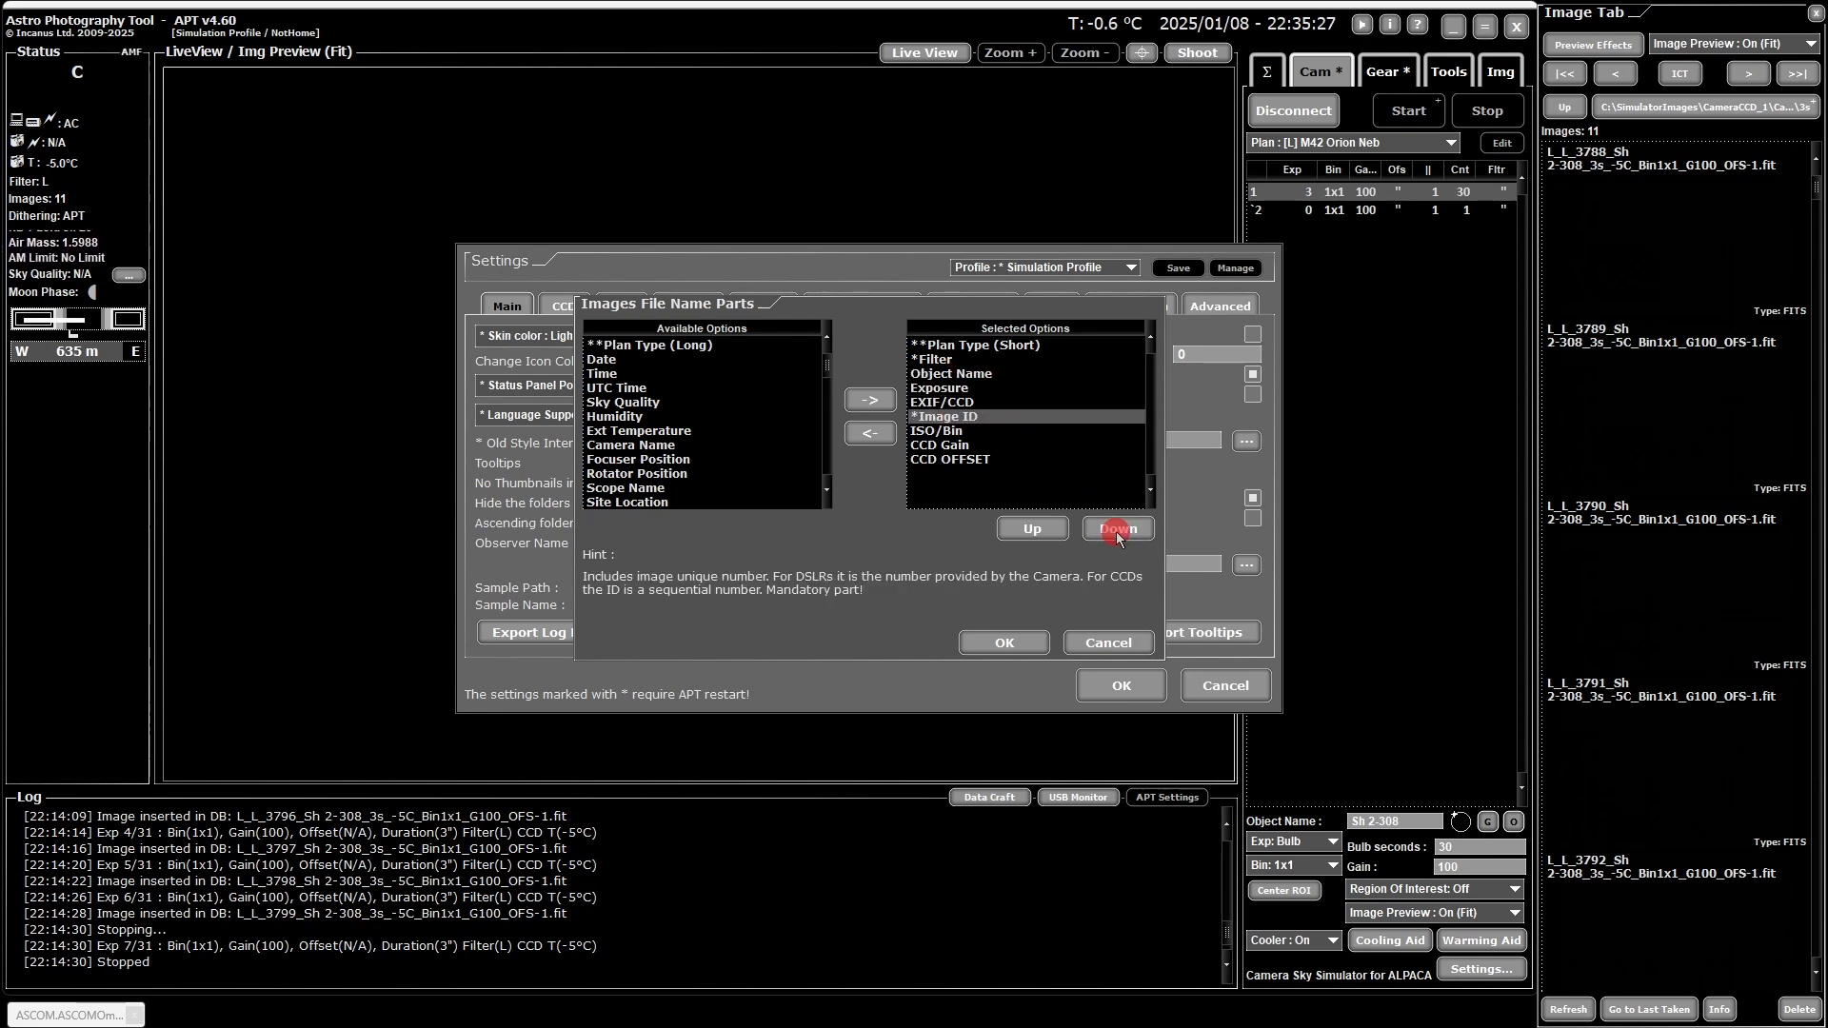
{"action": "left_click", "coordinate": [1118, 531]}
{"action": "left_click", "coordinate": [1118, 531]}
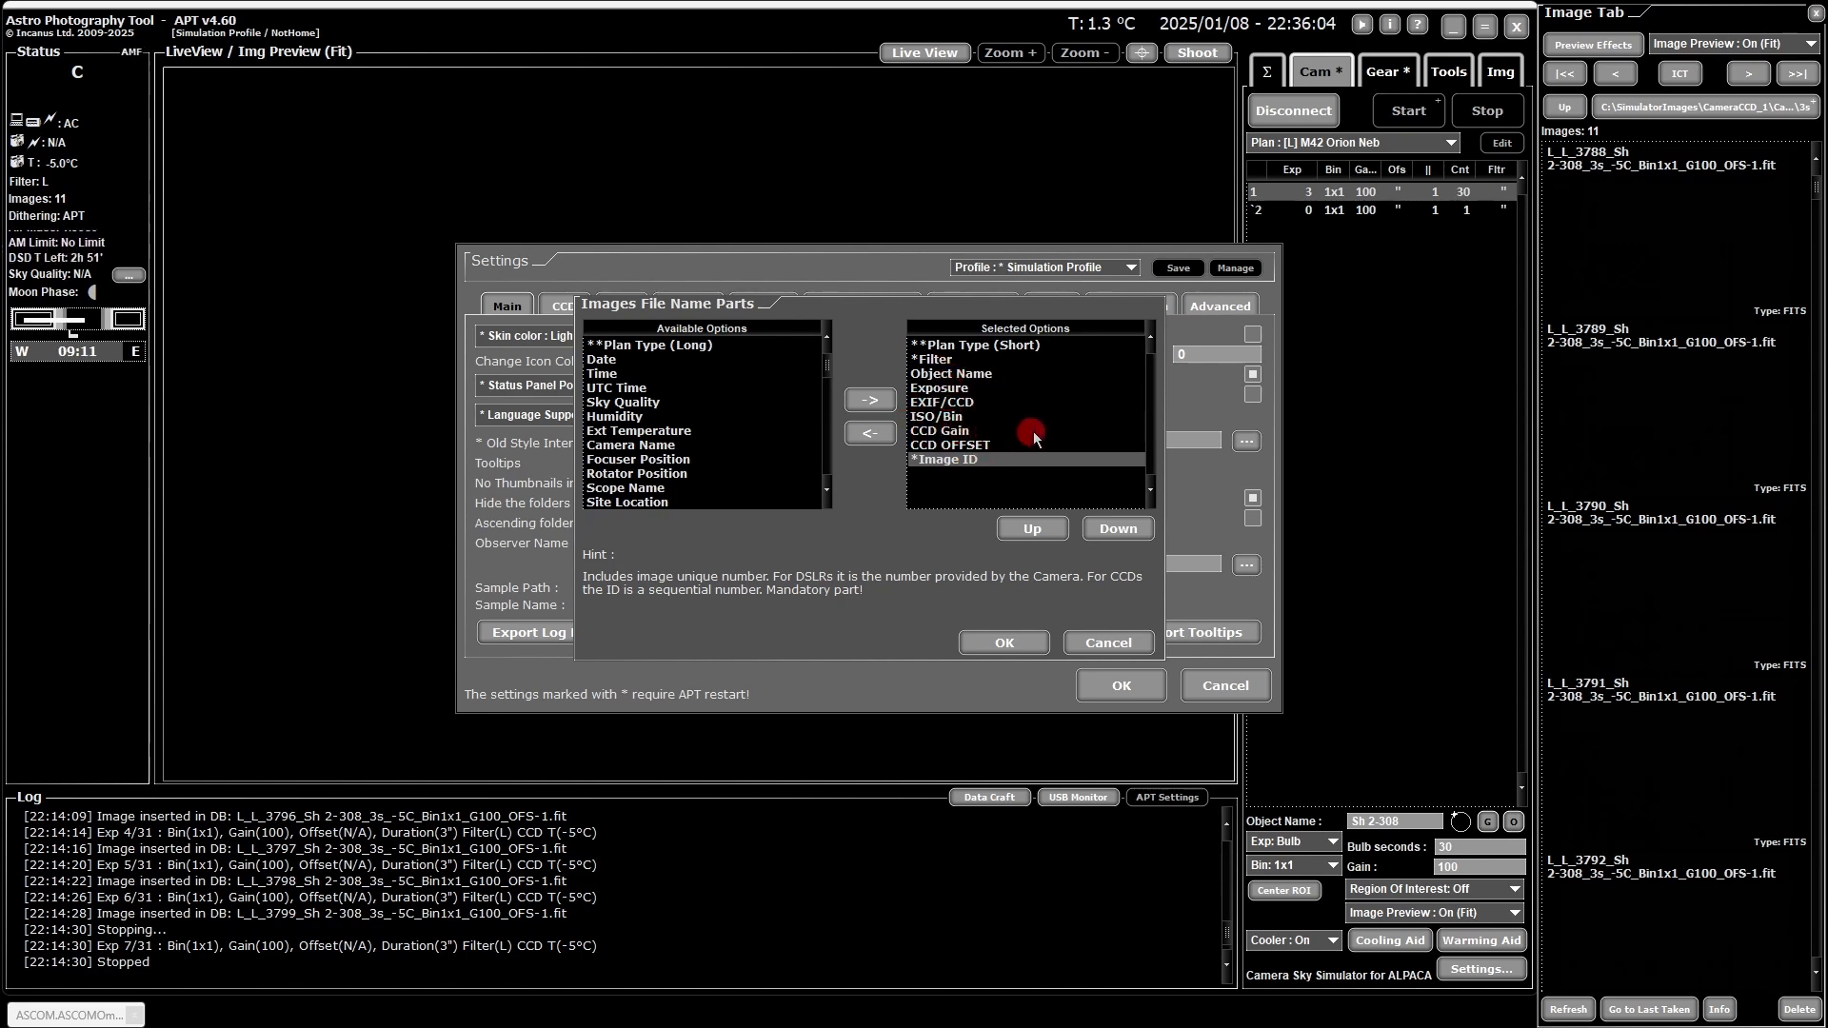
{"action": "left_click", "coordinate": [1105, 643]}
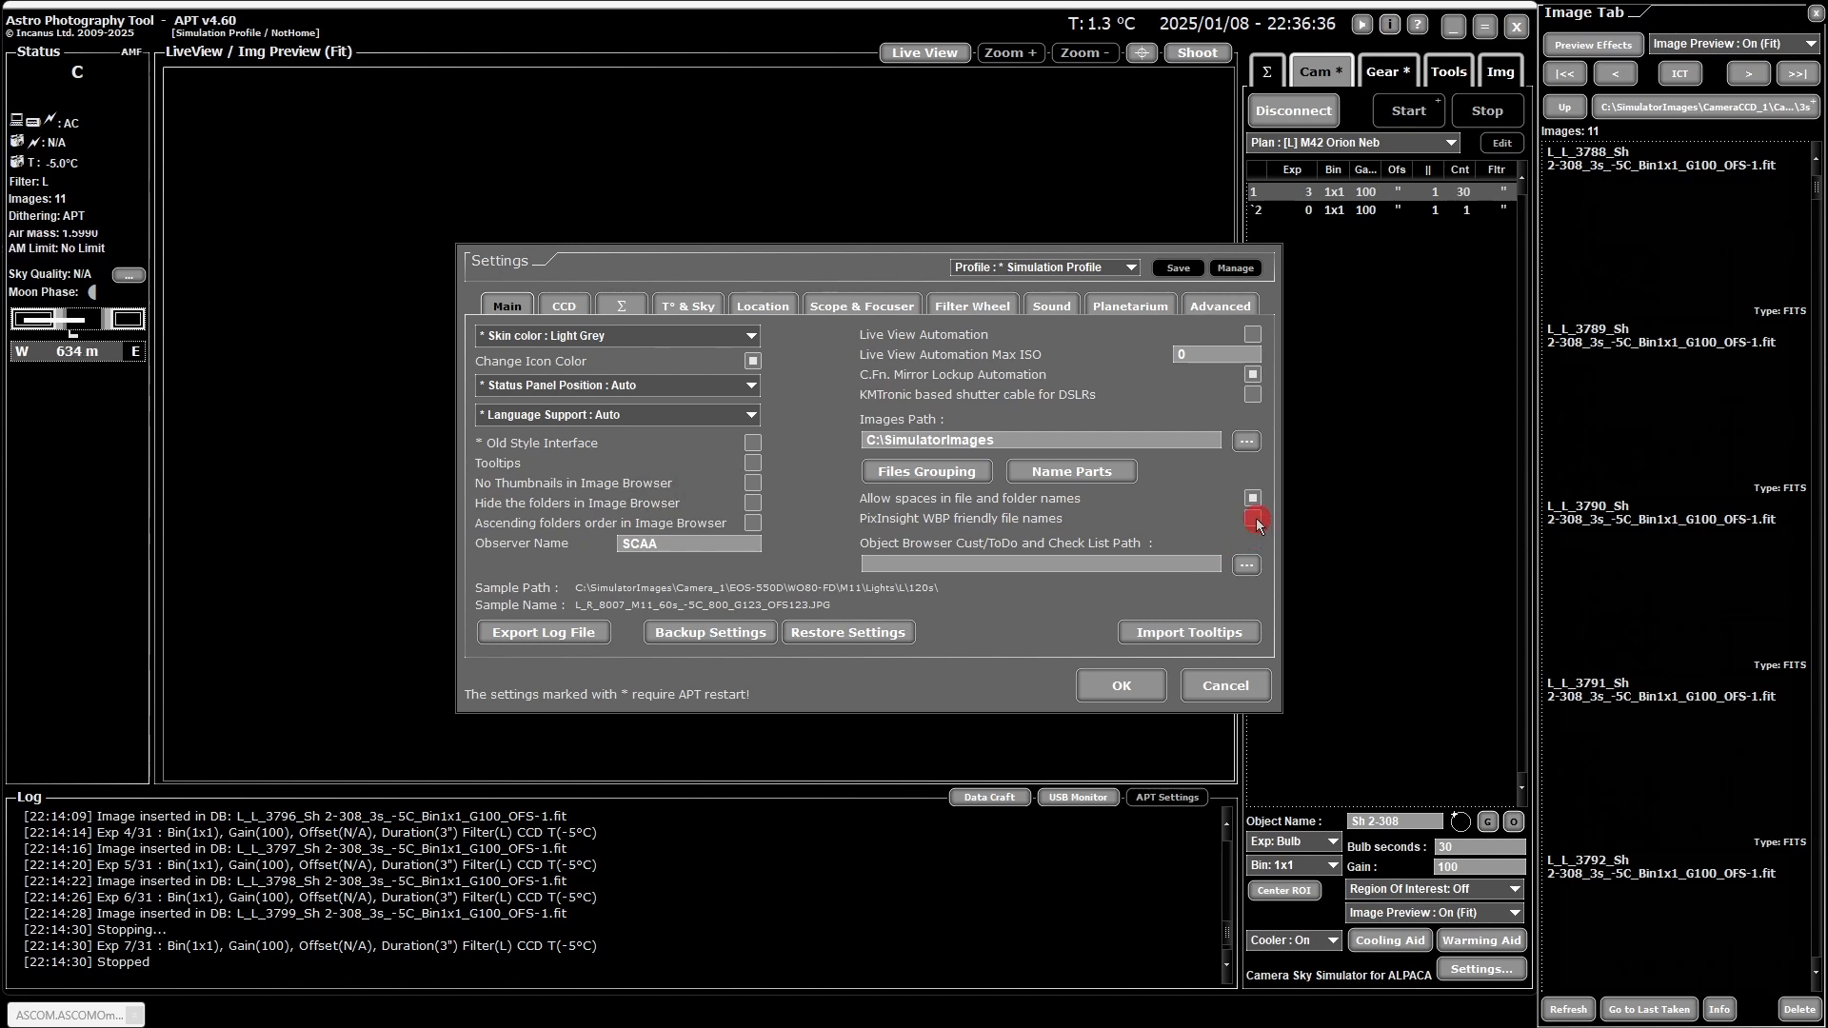
Step: Inspect the folder selection for the Object Browser Cust/ToDo and Check List Path, and cancel it without choosing a folder
{"action": "mouse_move", "coordinate": [1255, 525]}
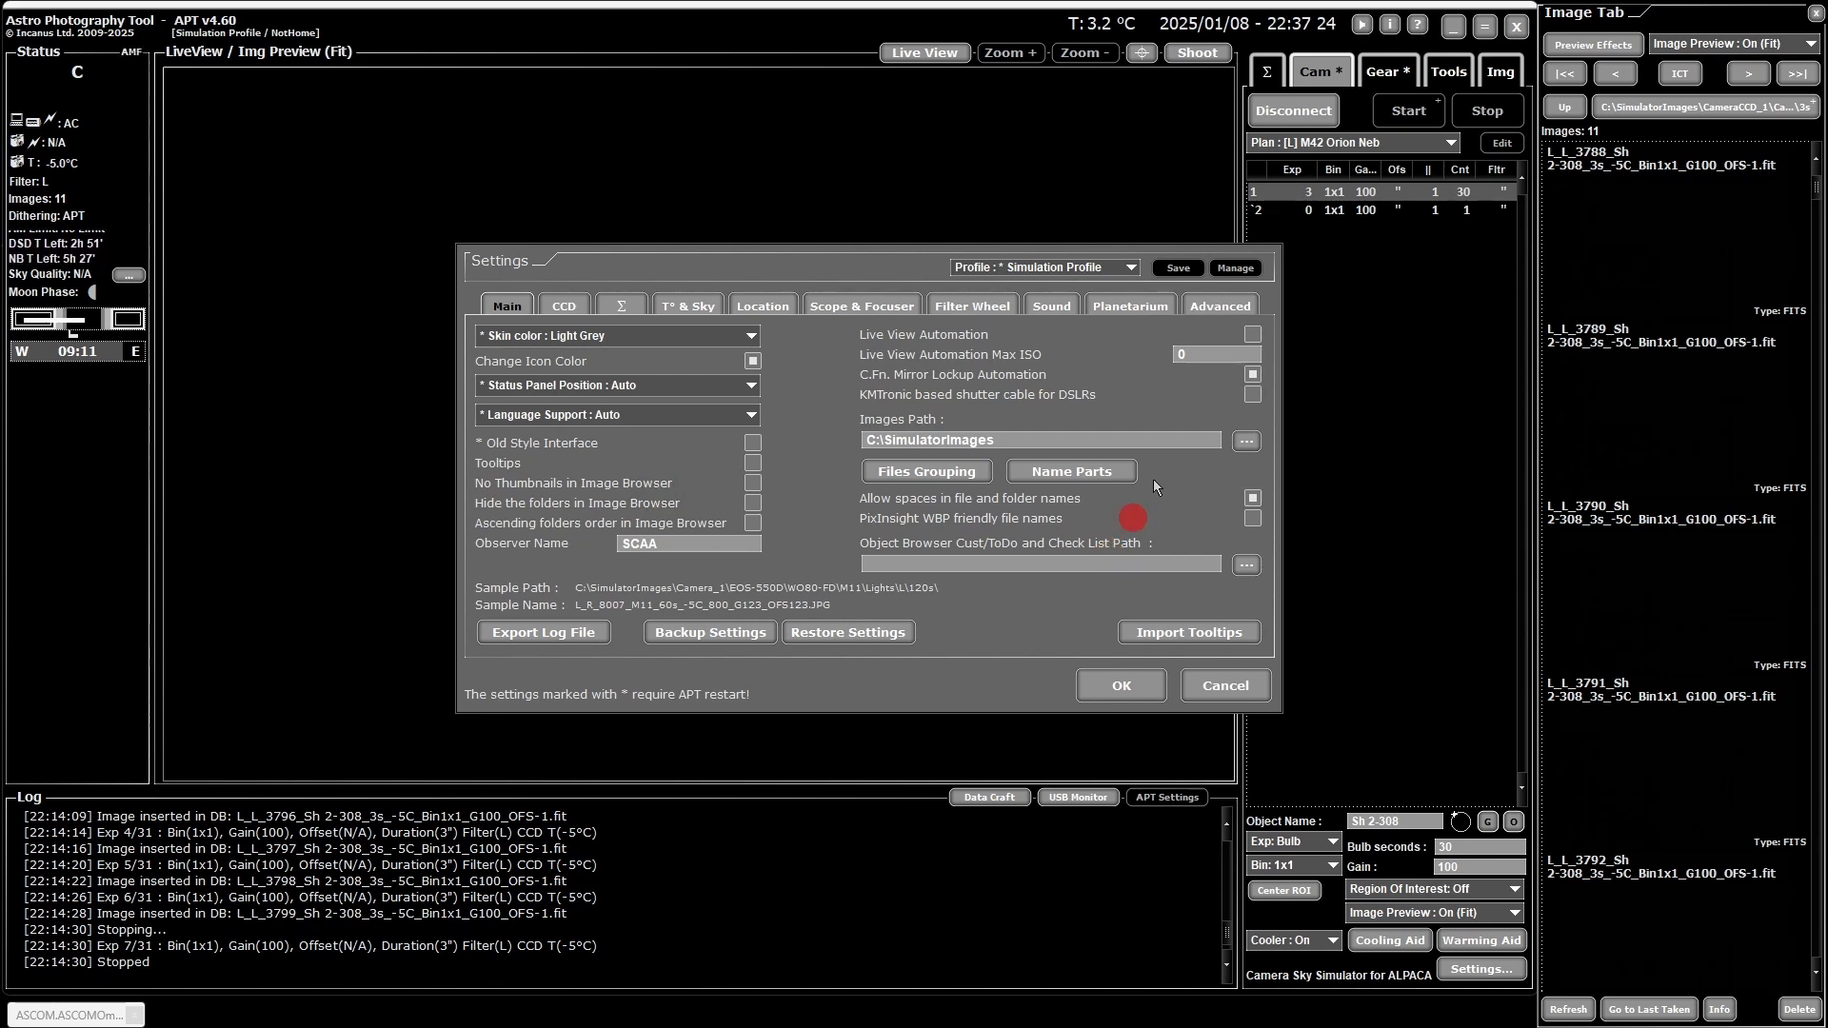
{"action": "left_click", "coordinate": [1246, 565]}
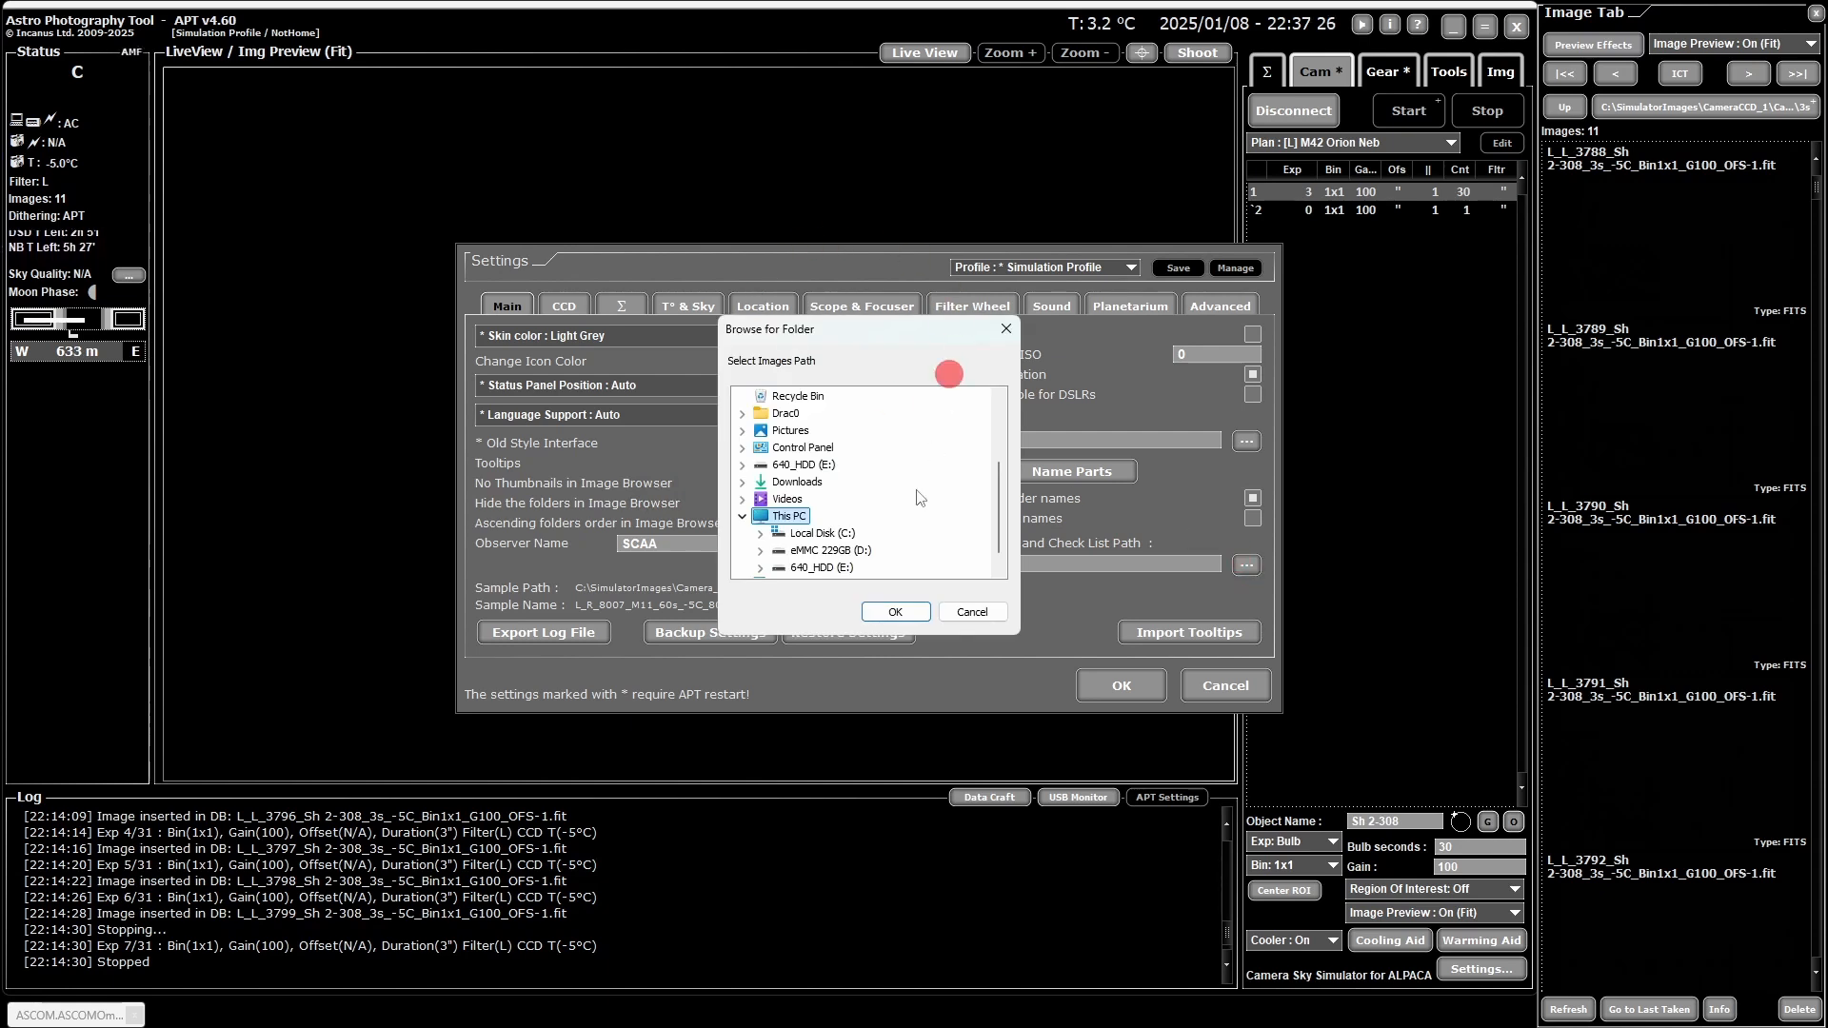
{"action": "left_click", "coordinate": [970, 614]}
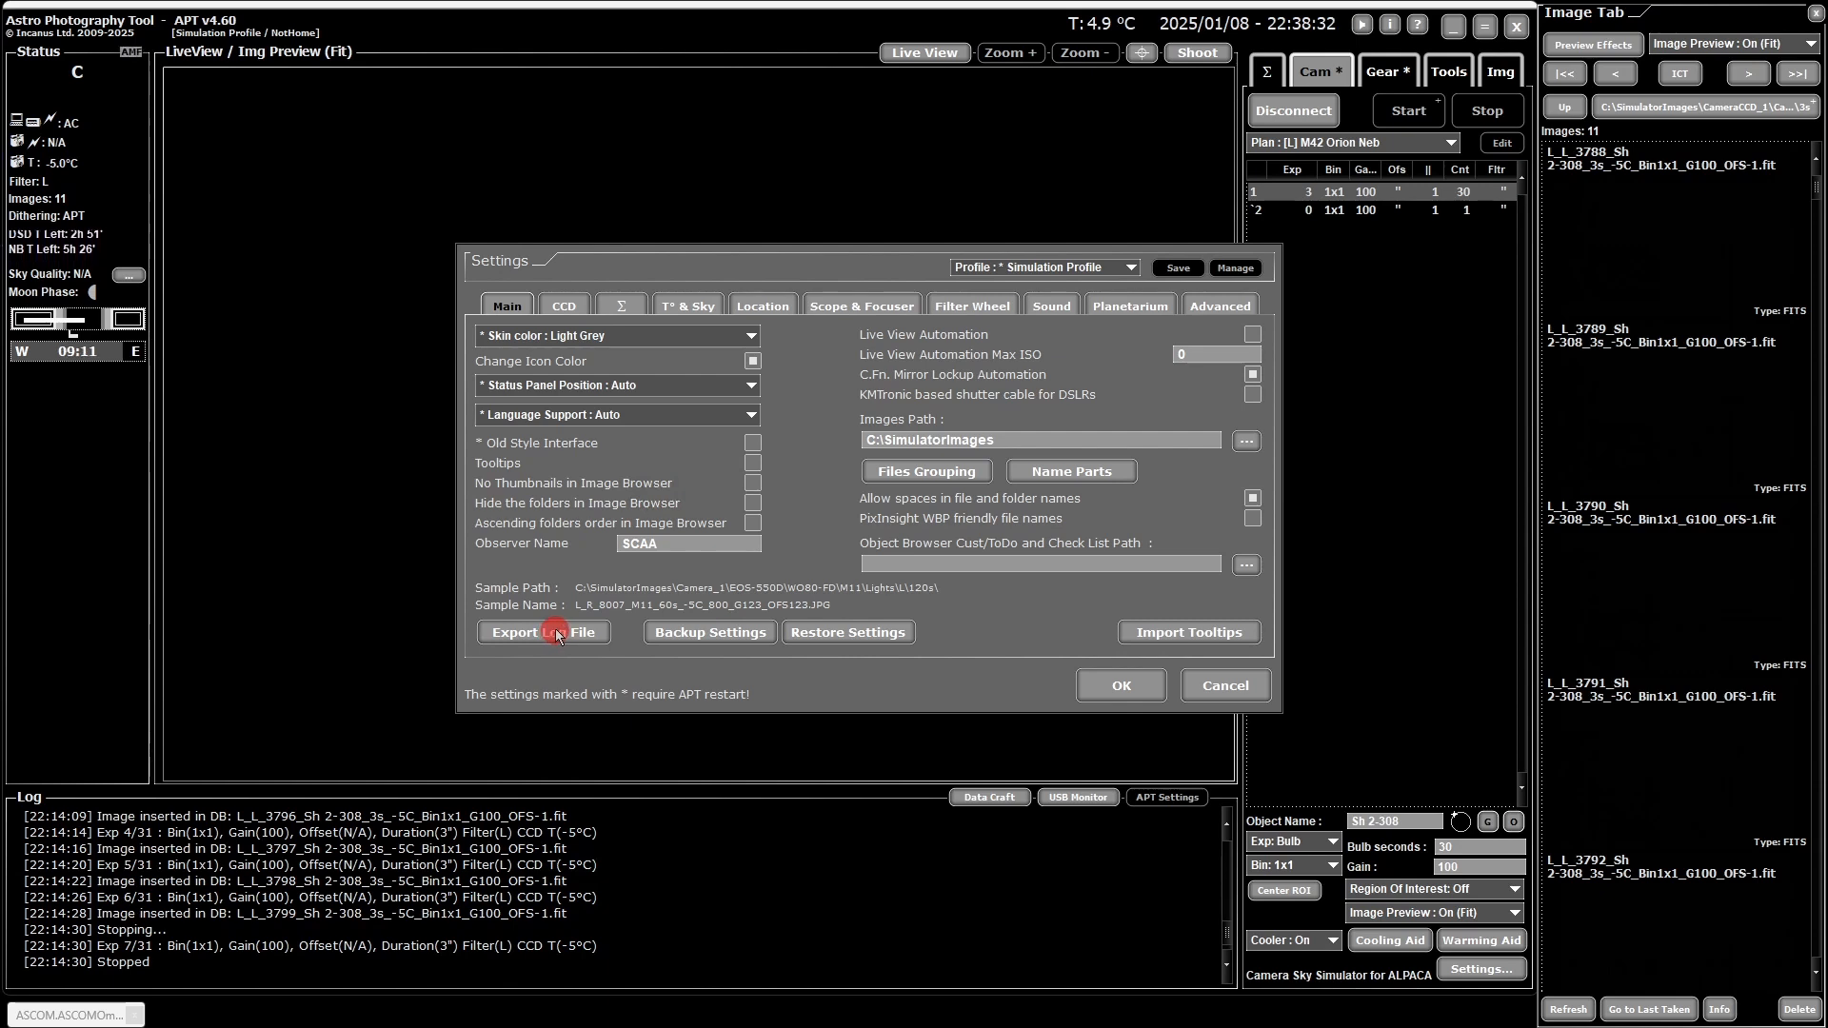
Step: Inspect the log file export and the settings backup options, cancelling both without saving anything
{"action": "left_click", "coordinate": [556, 635]}
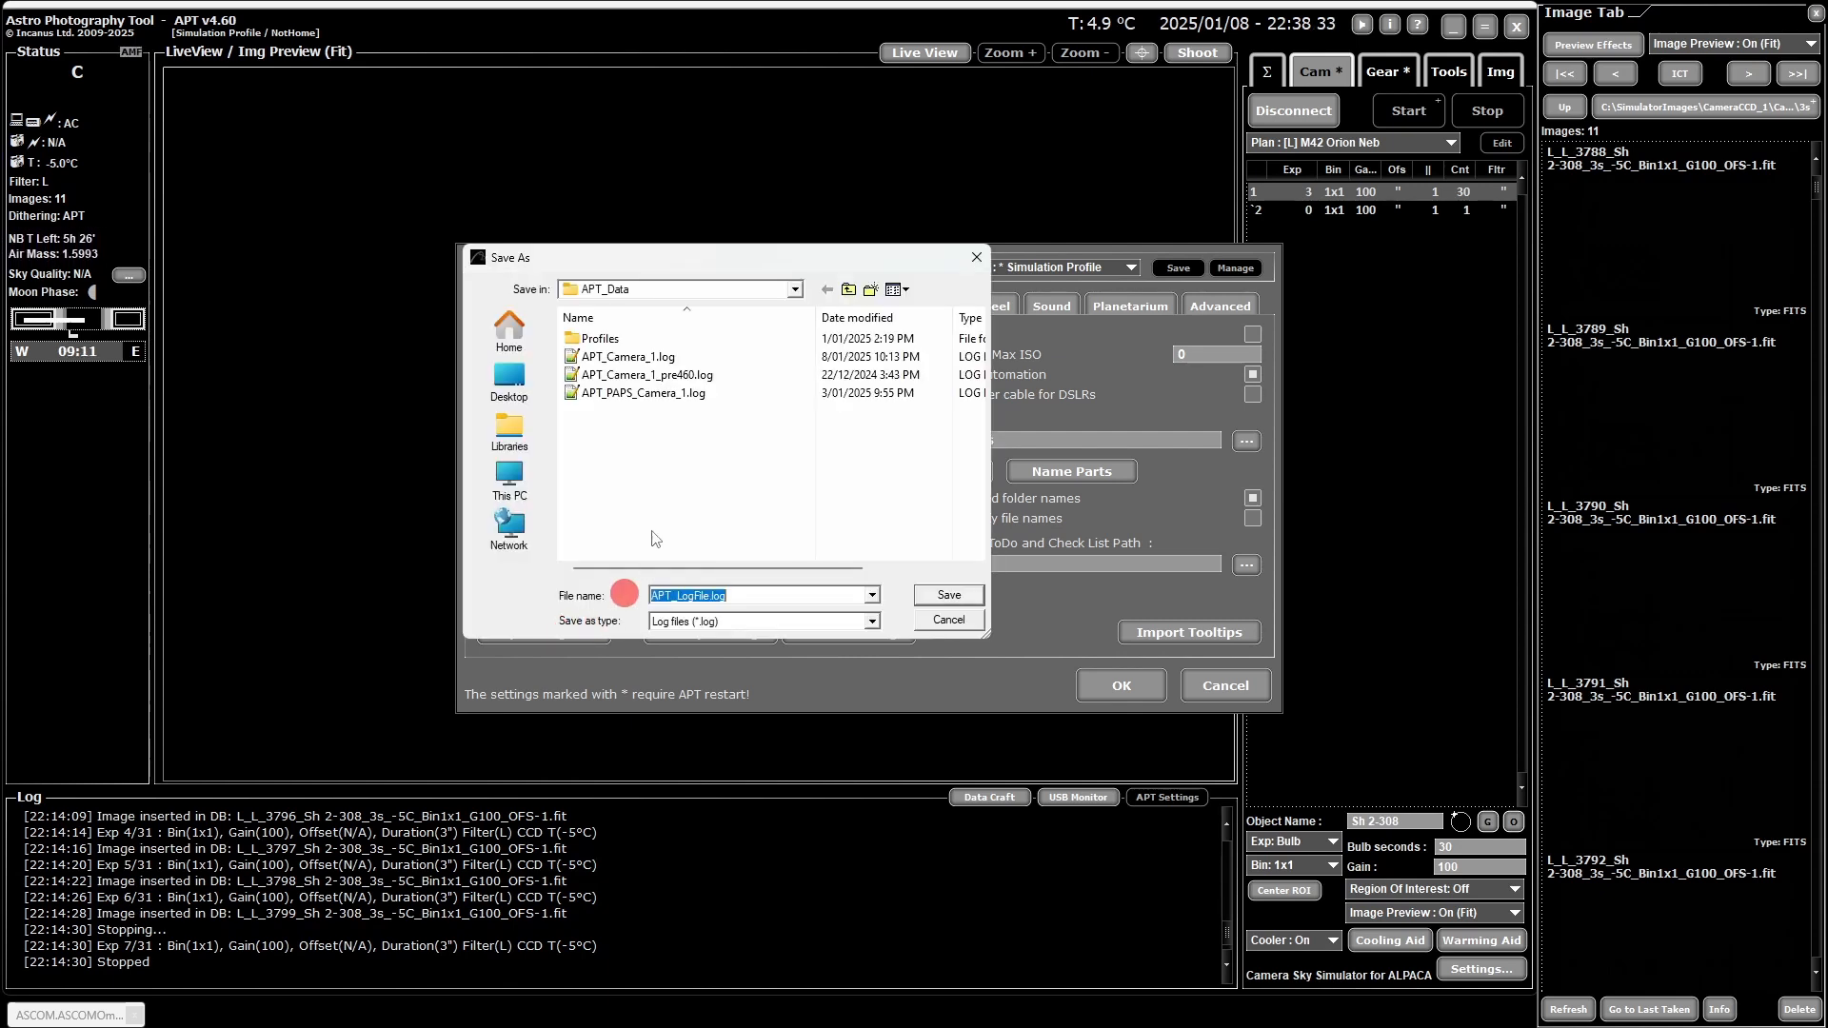
{"action": "left_click", "coordinate": [950, 620]}
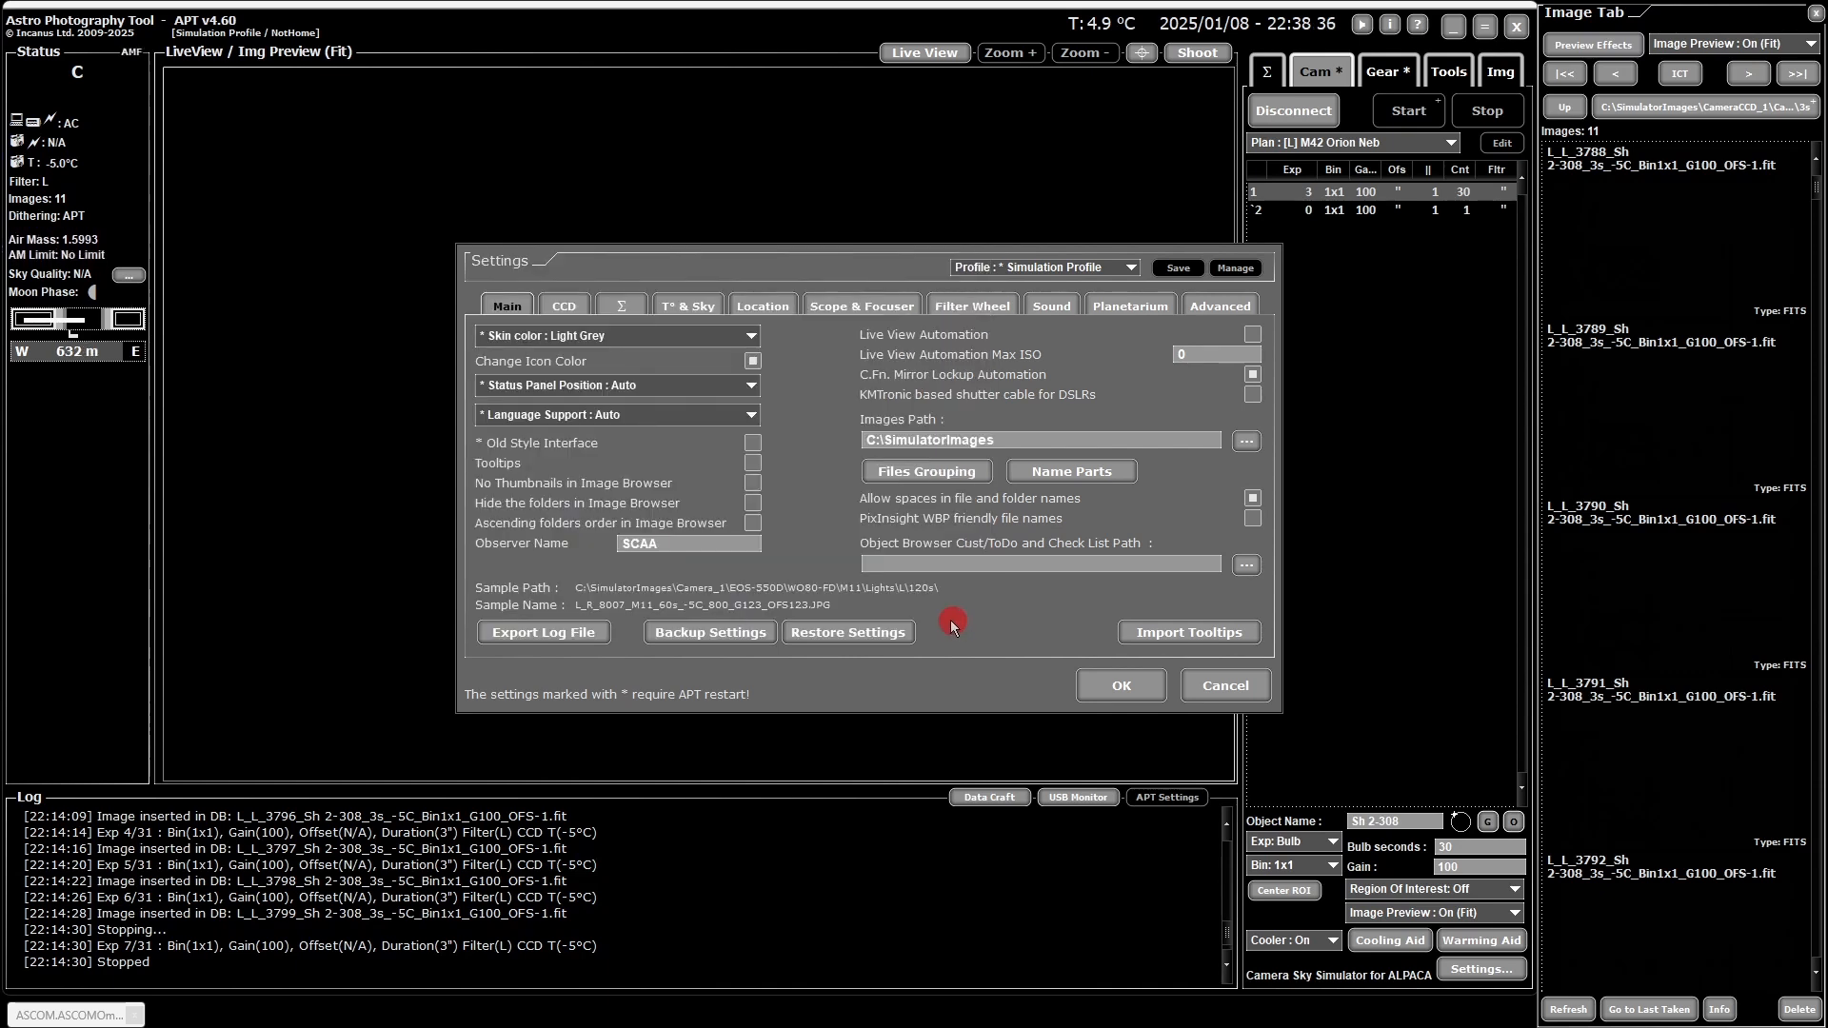
{"action": "left_click", "coordinate": [717, 639]}
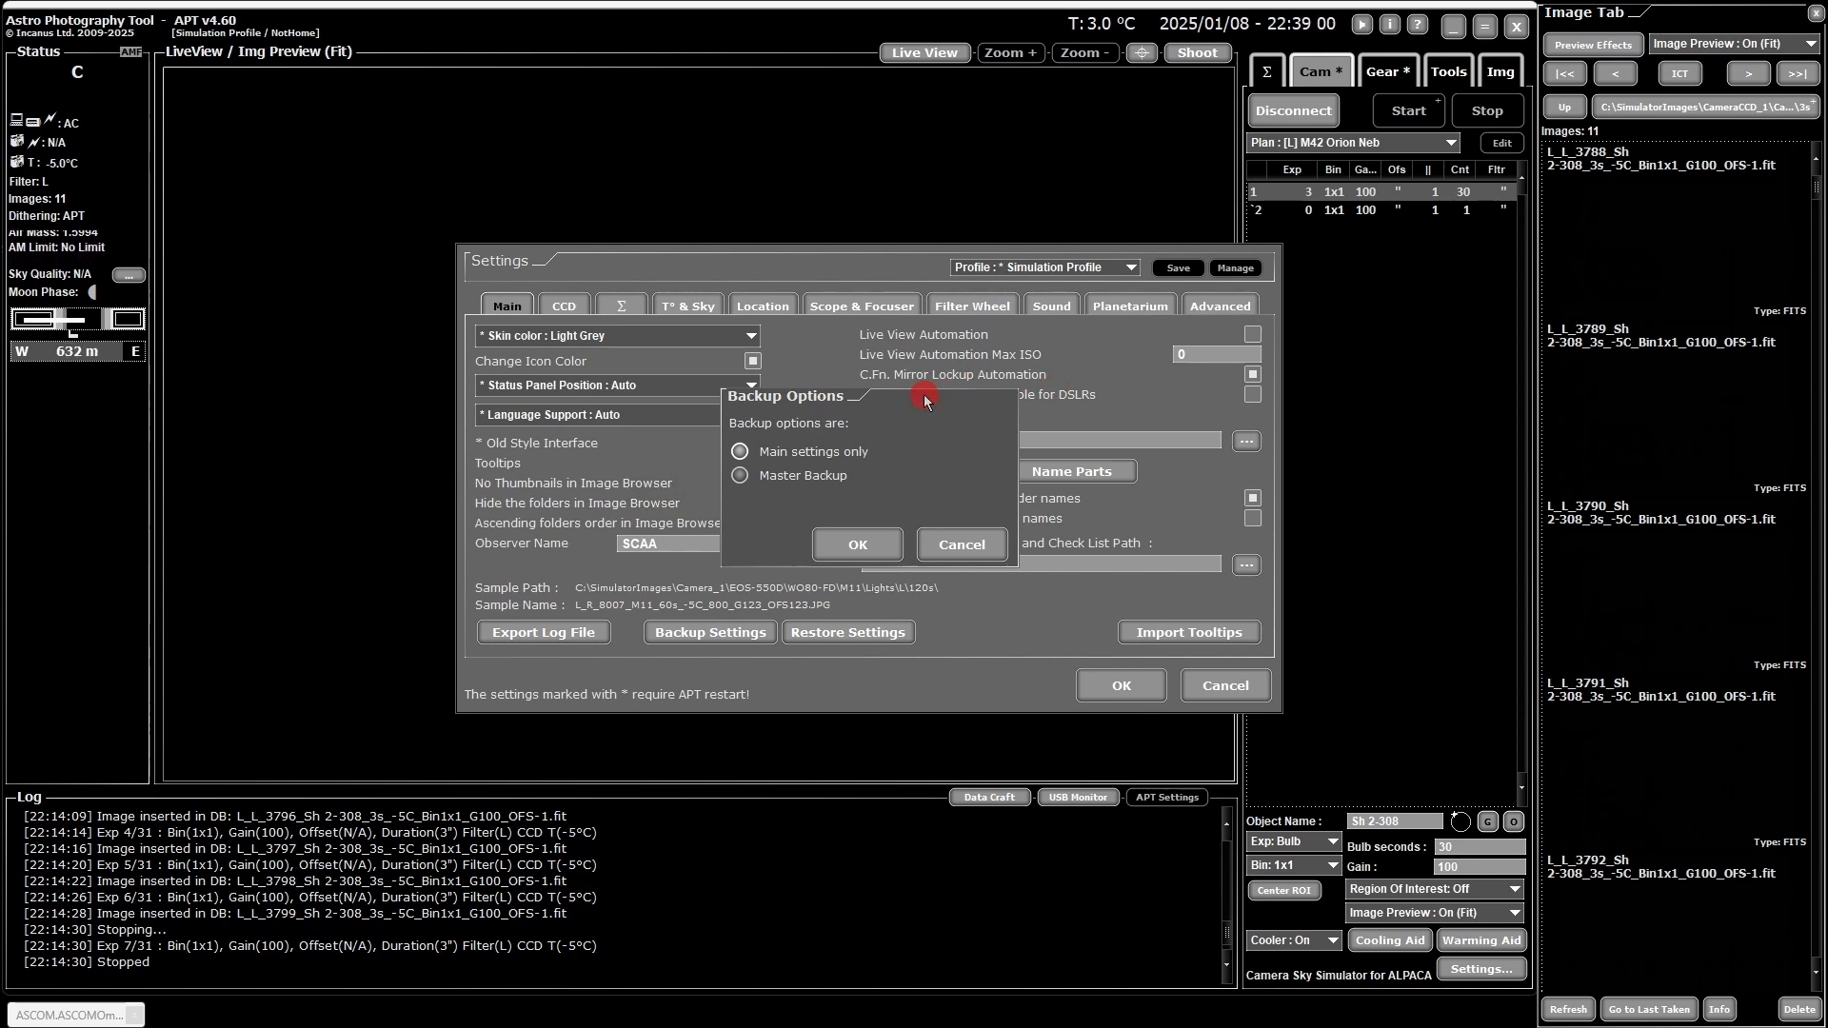
{"action": "left_click_drag", "start_coordinate": [913, 401], "coordinate": [834, 401]}
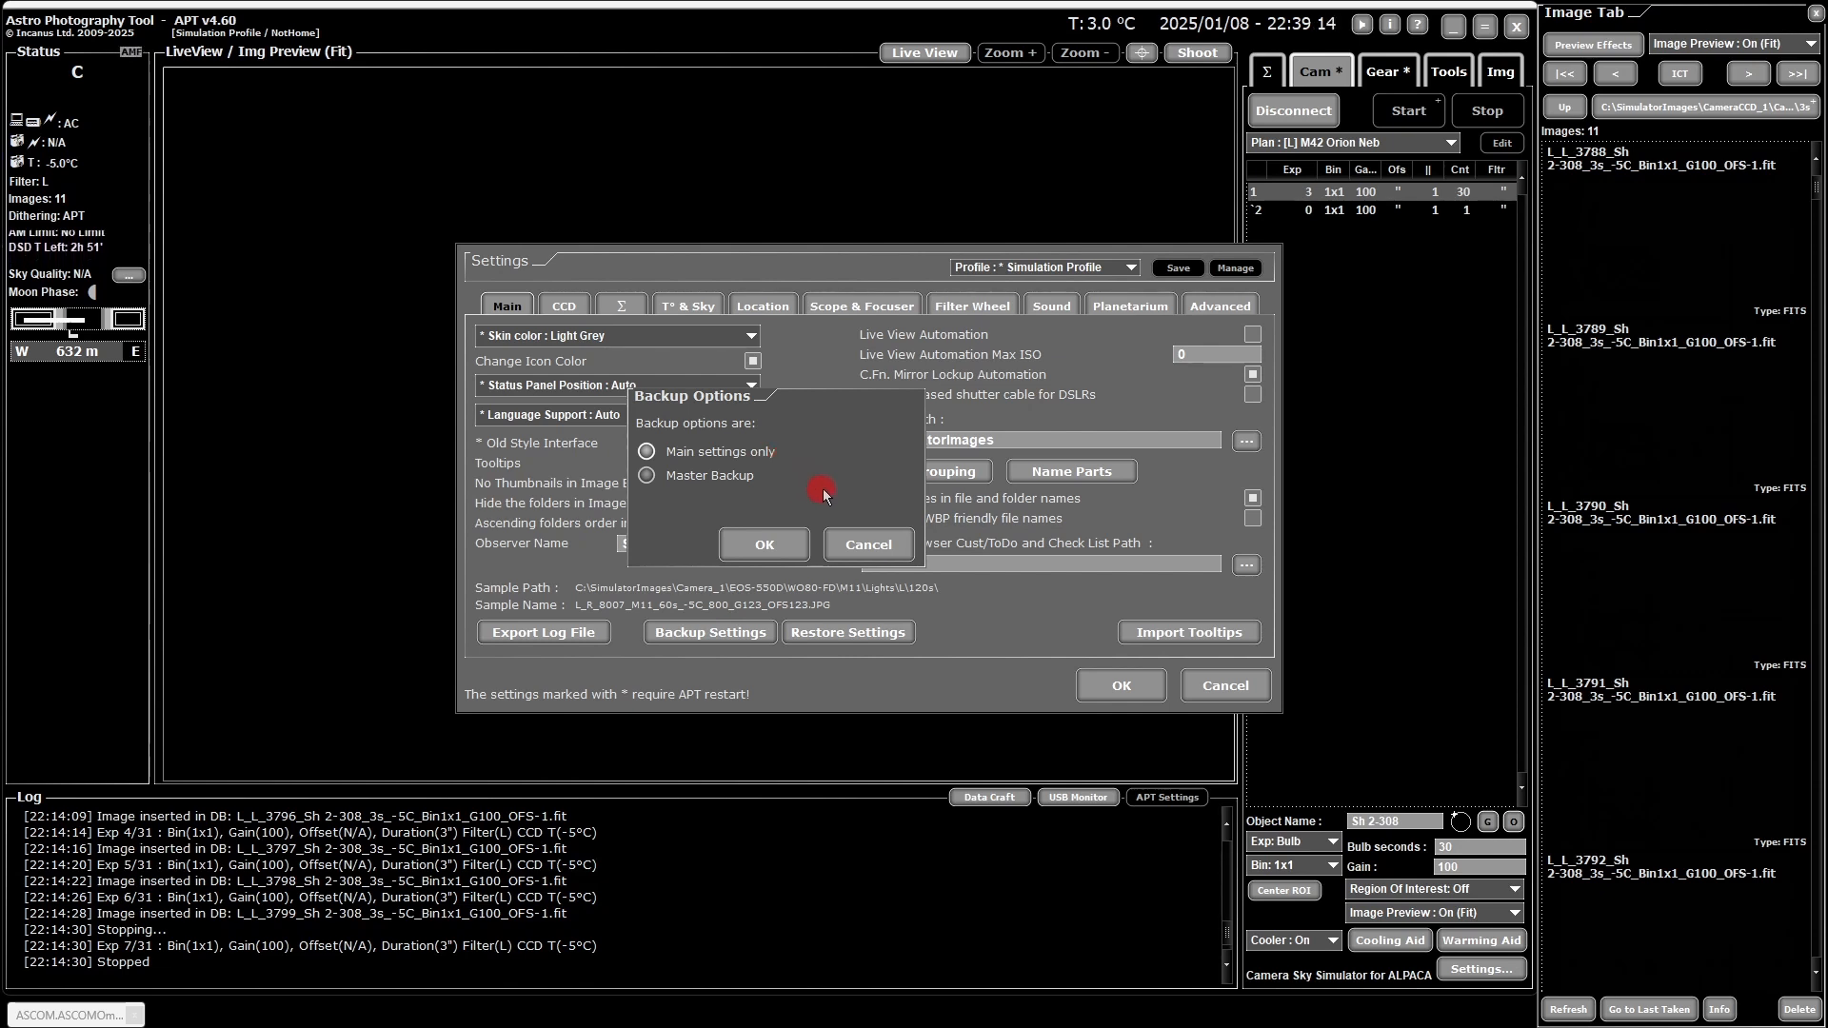
{"action": "left_click", "coordinate": [867, 547]}
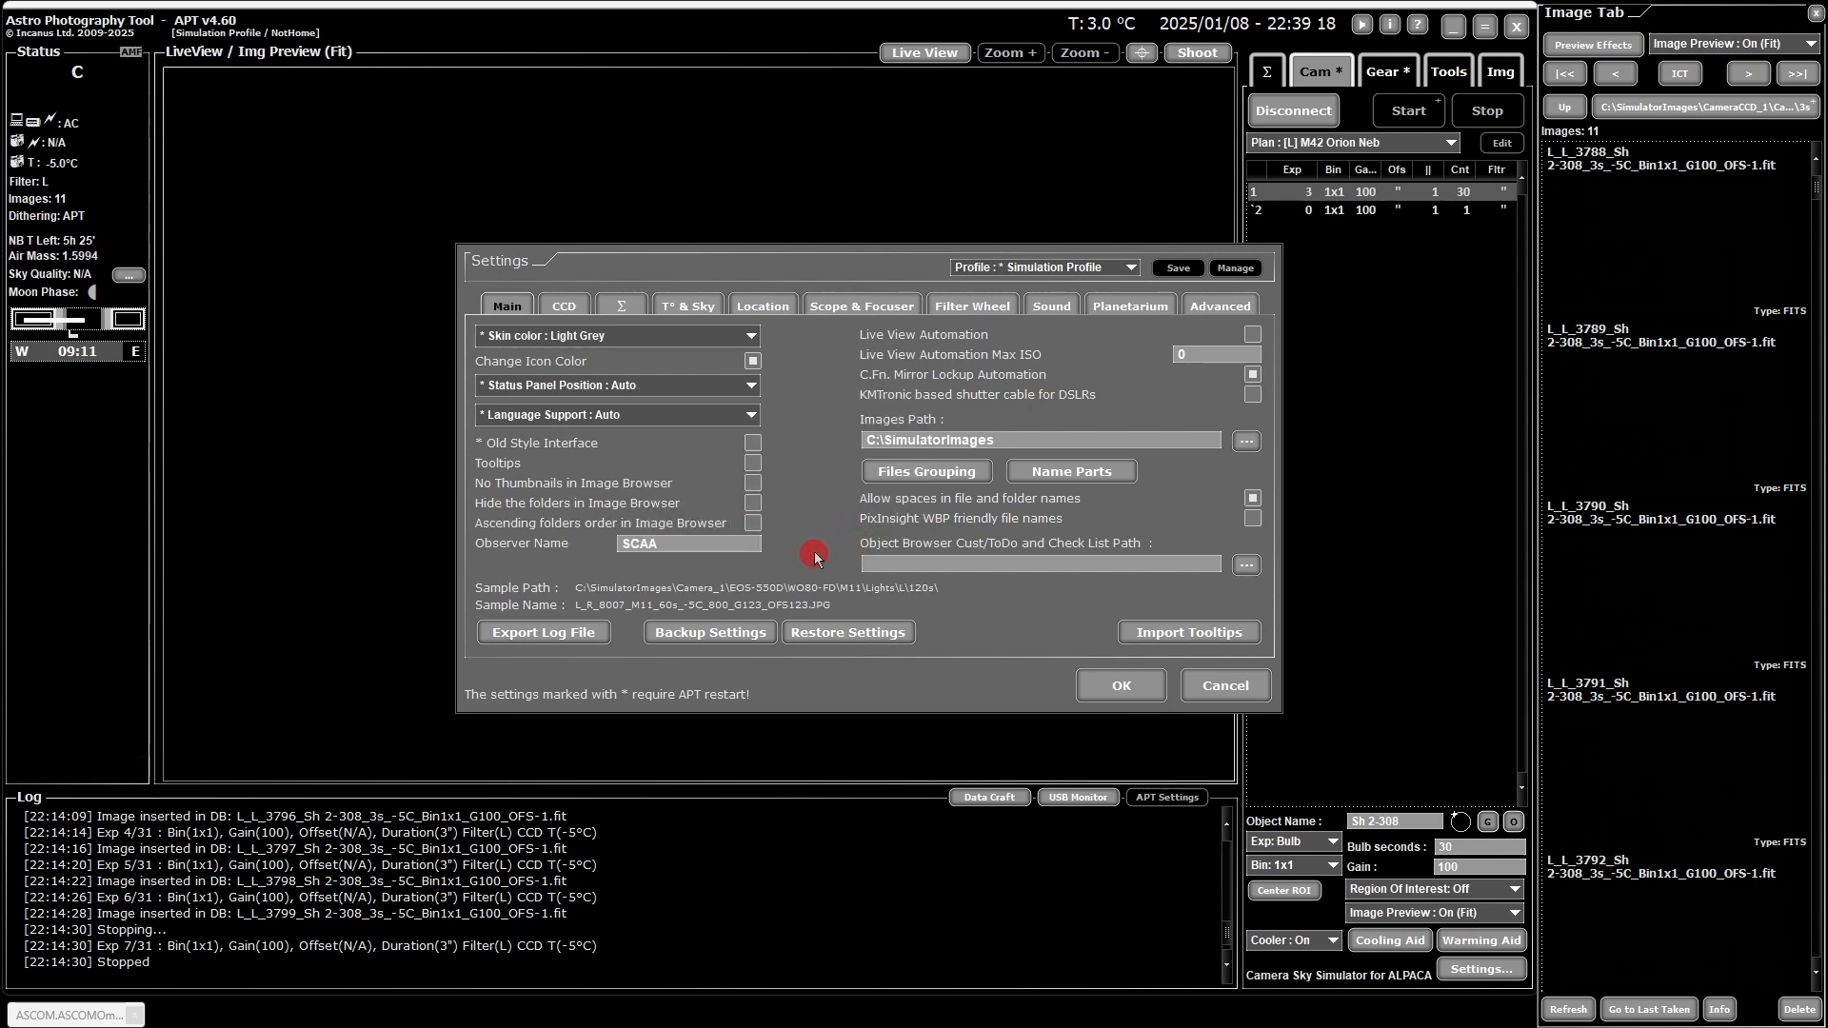
{"action": "left_click", "coordinate": [863, 630]}
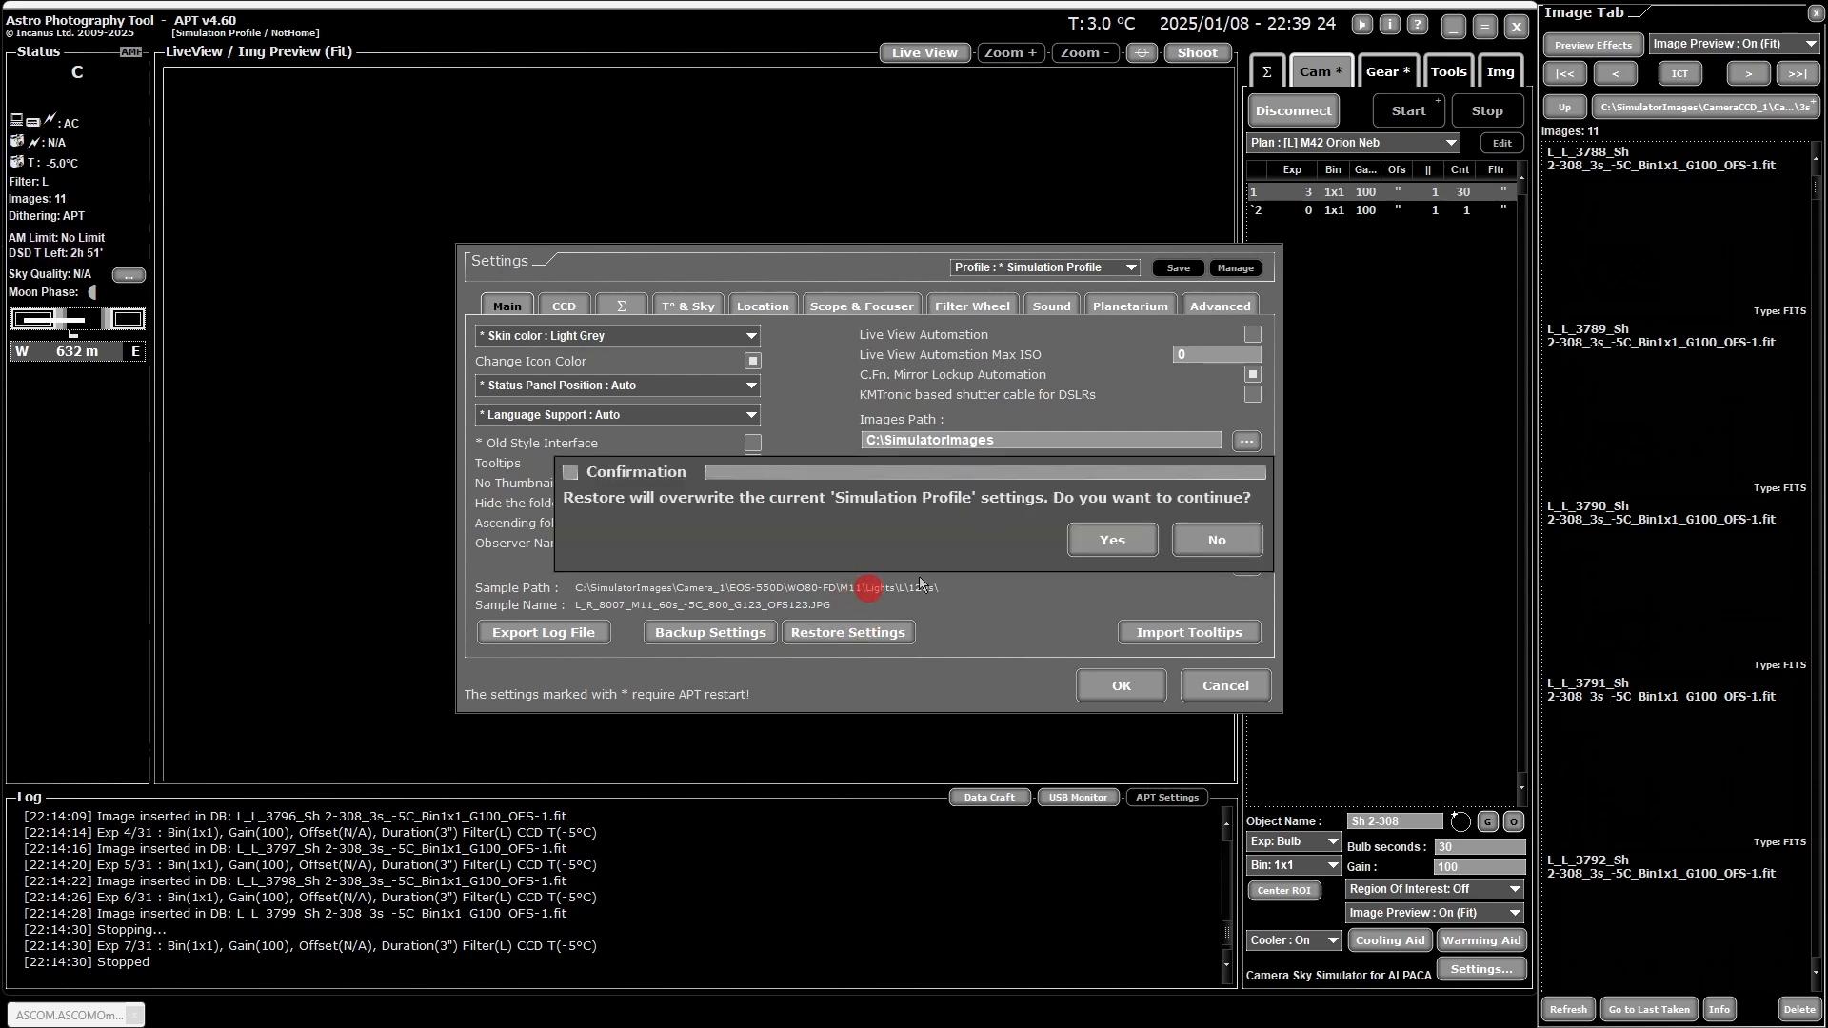
{"action": "left_click", "coordinate": [1112, 540]}
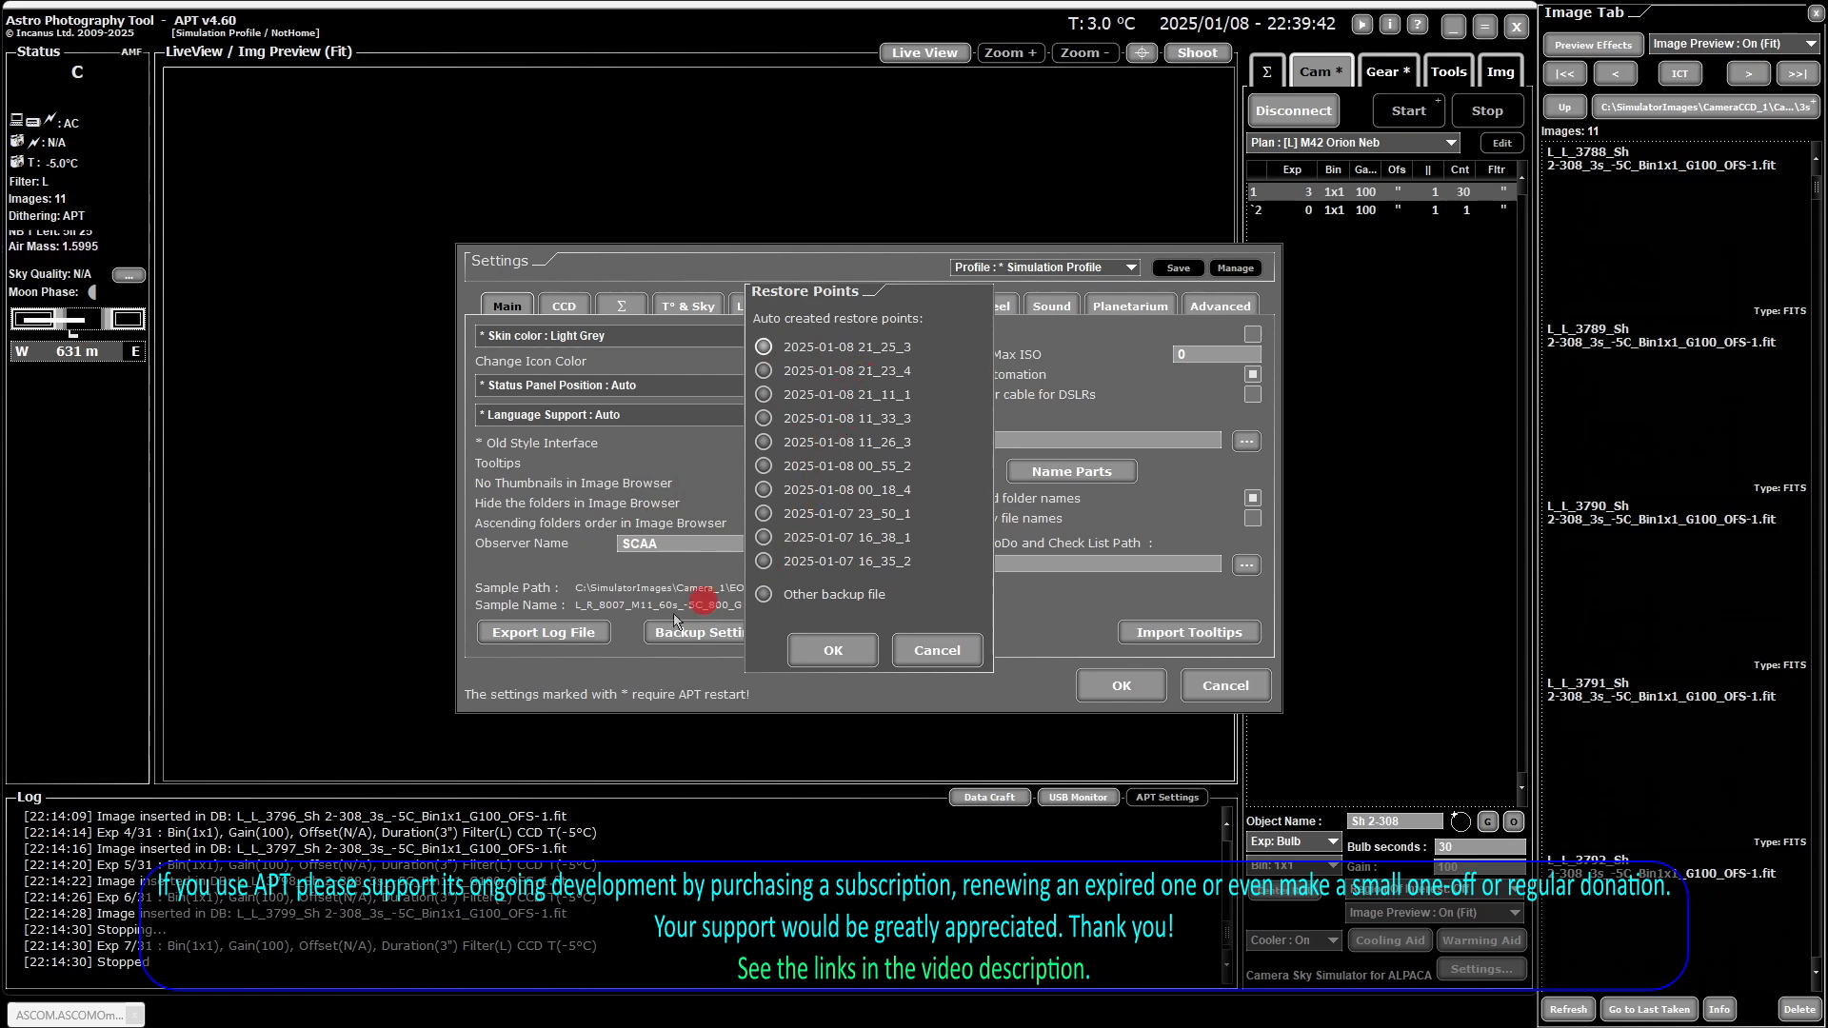
{"action": "left_click", "coordinate": [764, 594]}
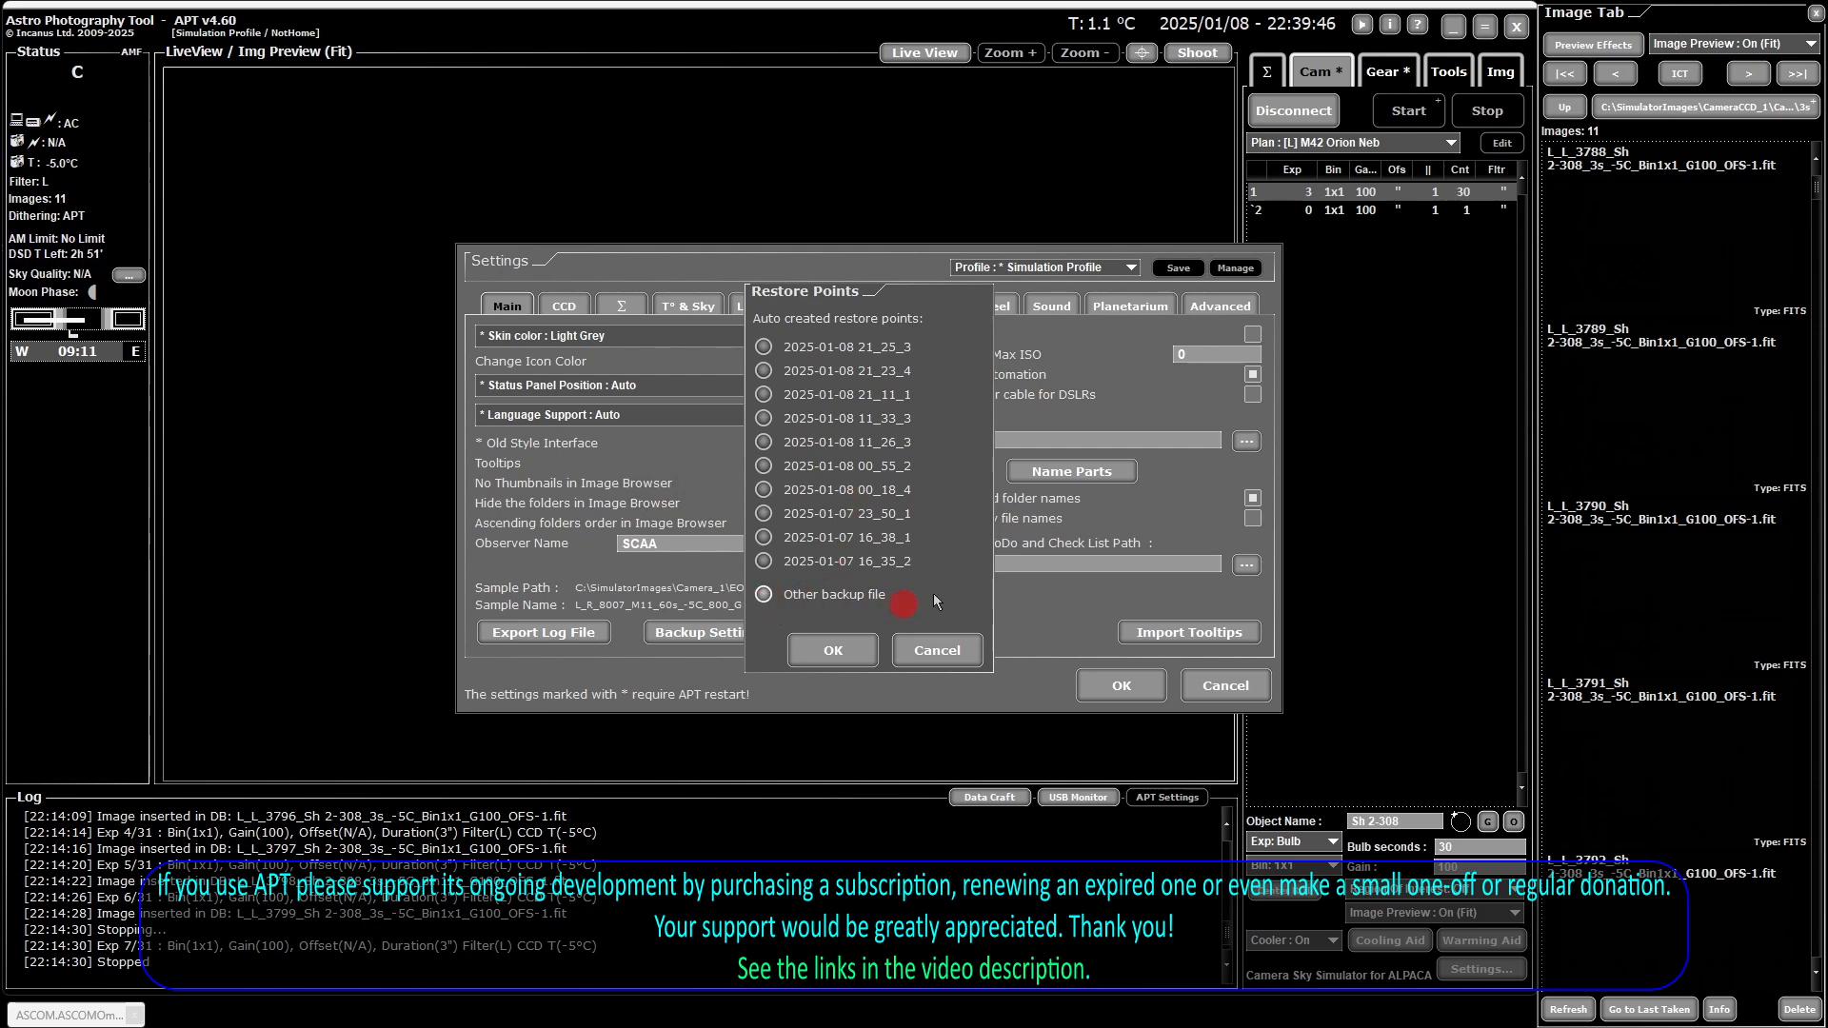
{"action": "left_click", "coordinate": [772, 346]}
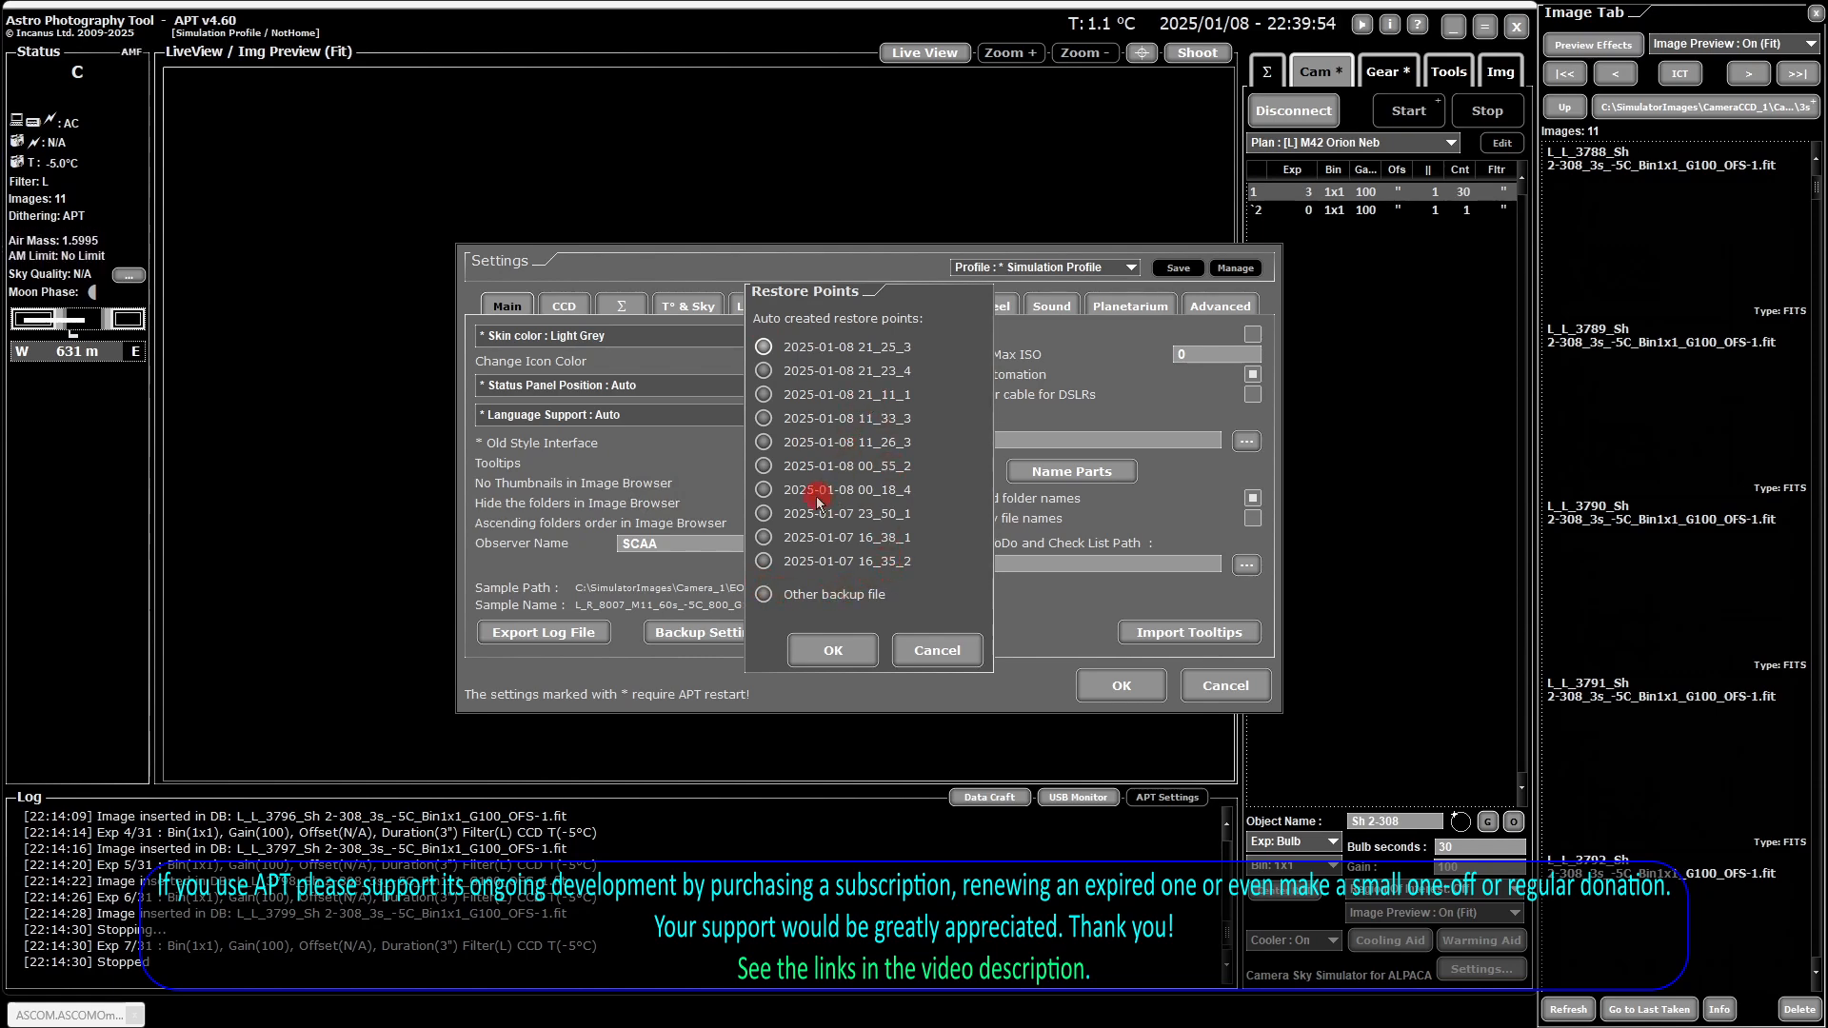
{"action": "left_click", "coordinate": [937, 646]}
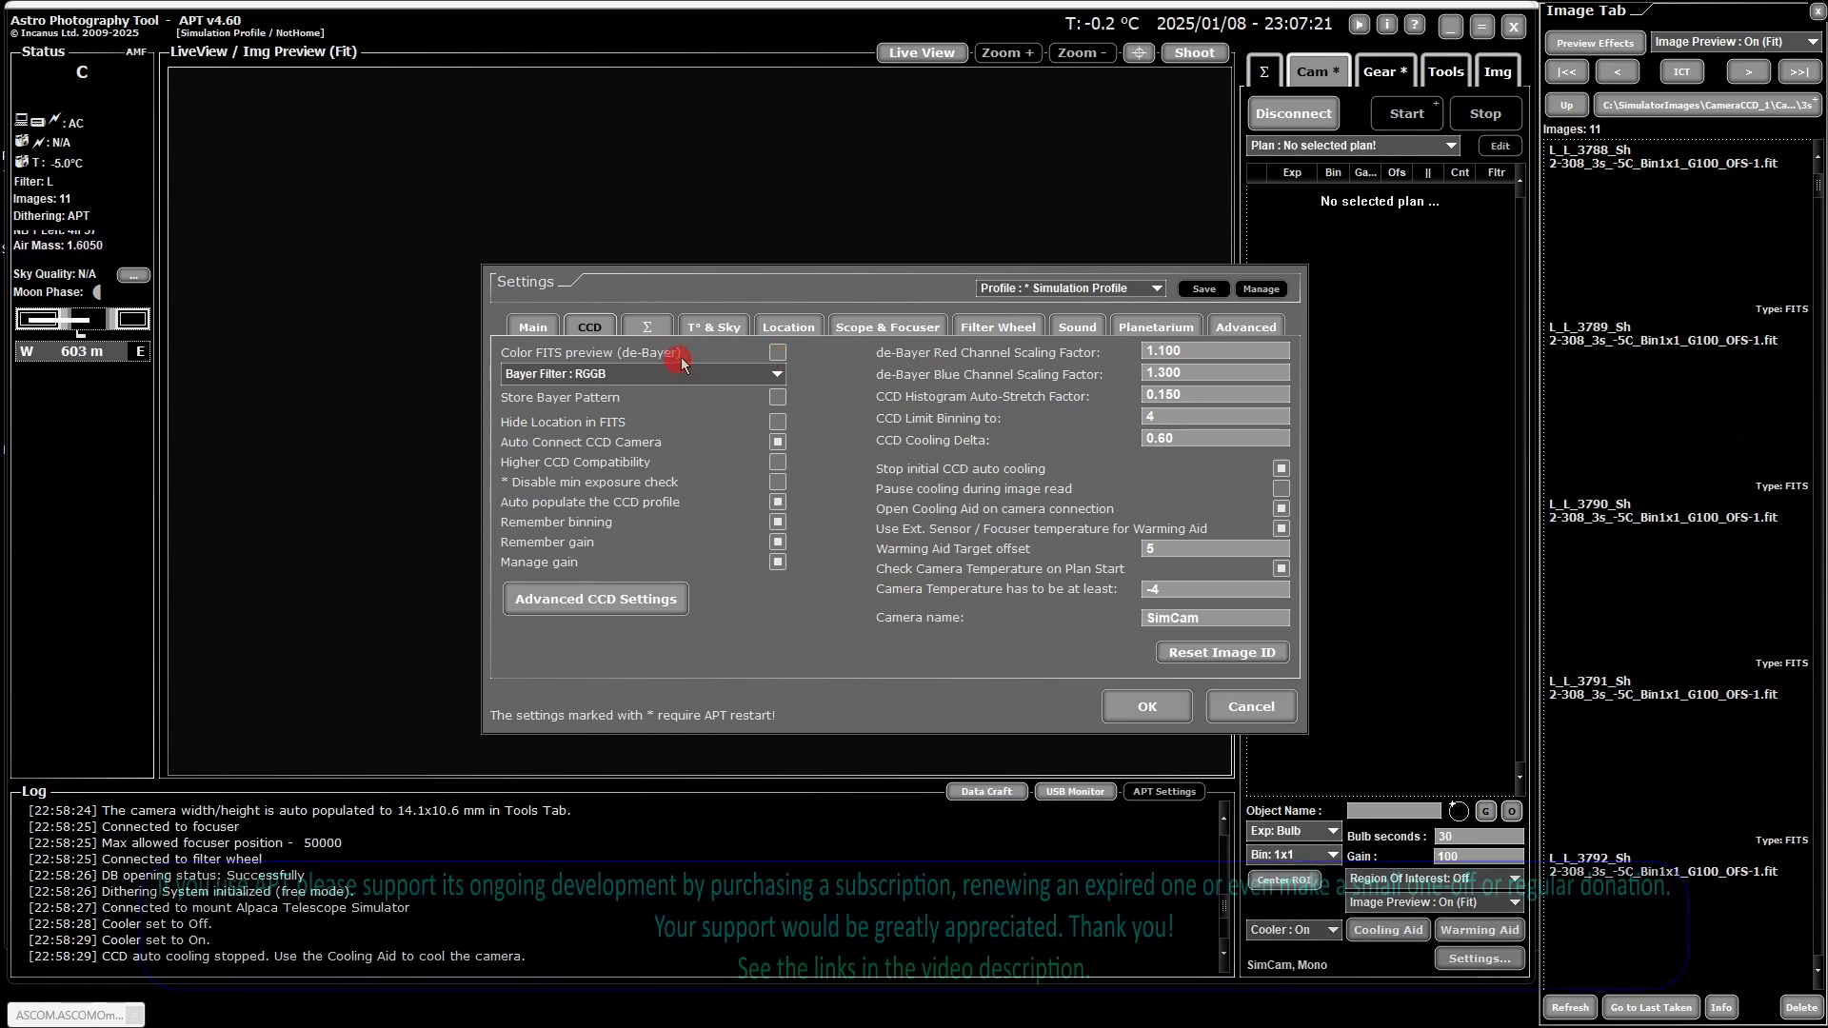
Step: Turn on Color FITS preview (de-Bayer) in the CCD settings and view the Bayer Filter choices, keeping RGGB
{"action": "left_click", "coordinate": [776, 355]}
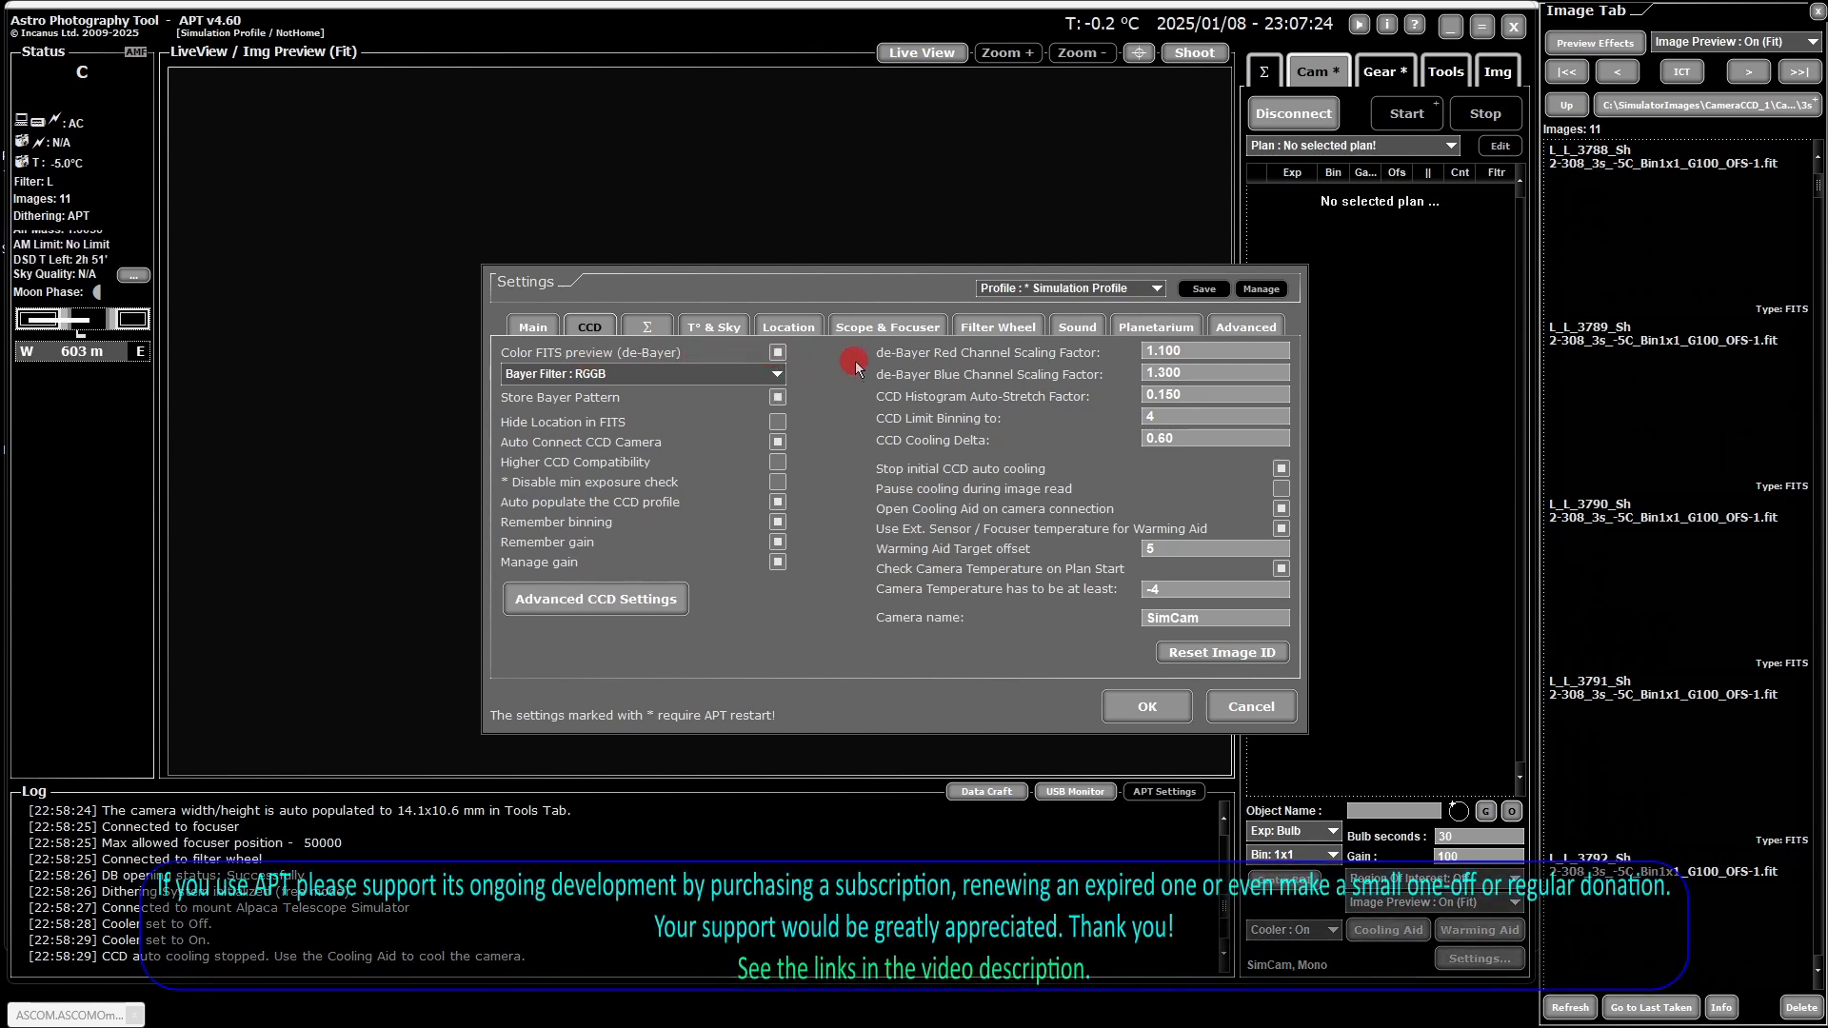
{"action": "left_click", "coordinate": [776, 377]}
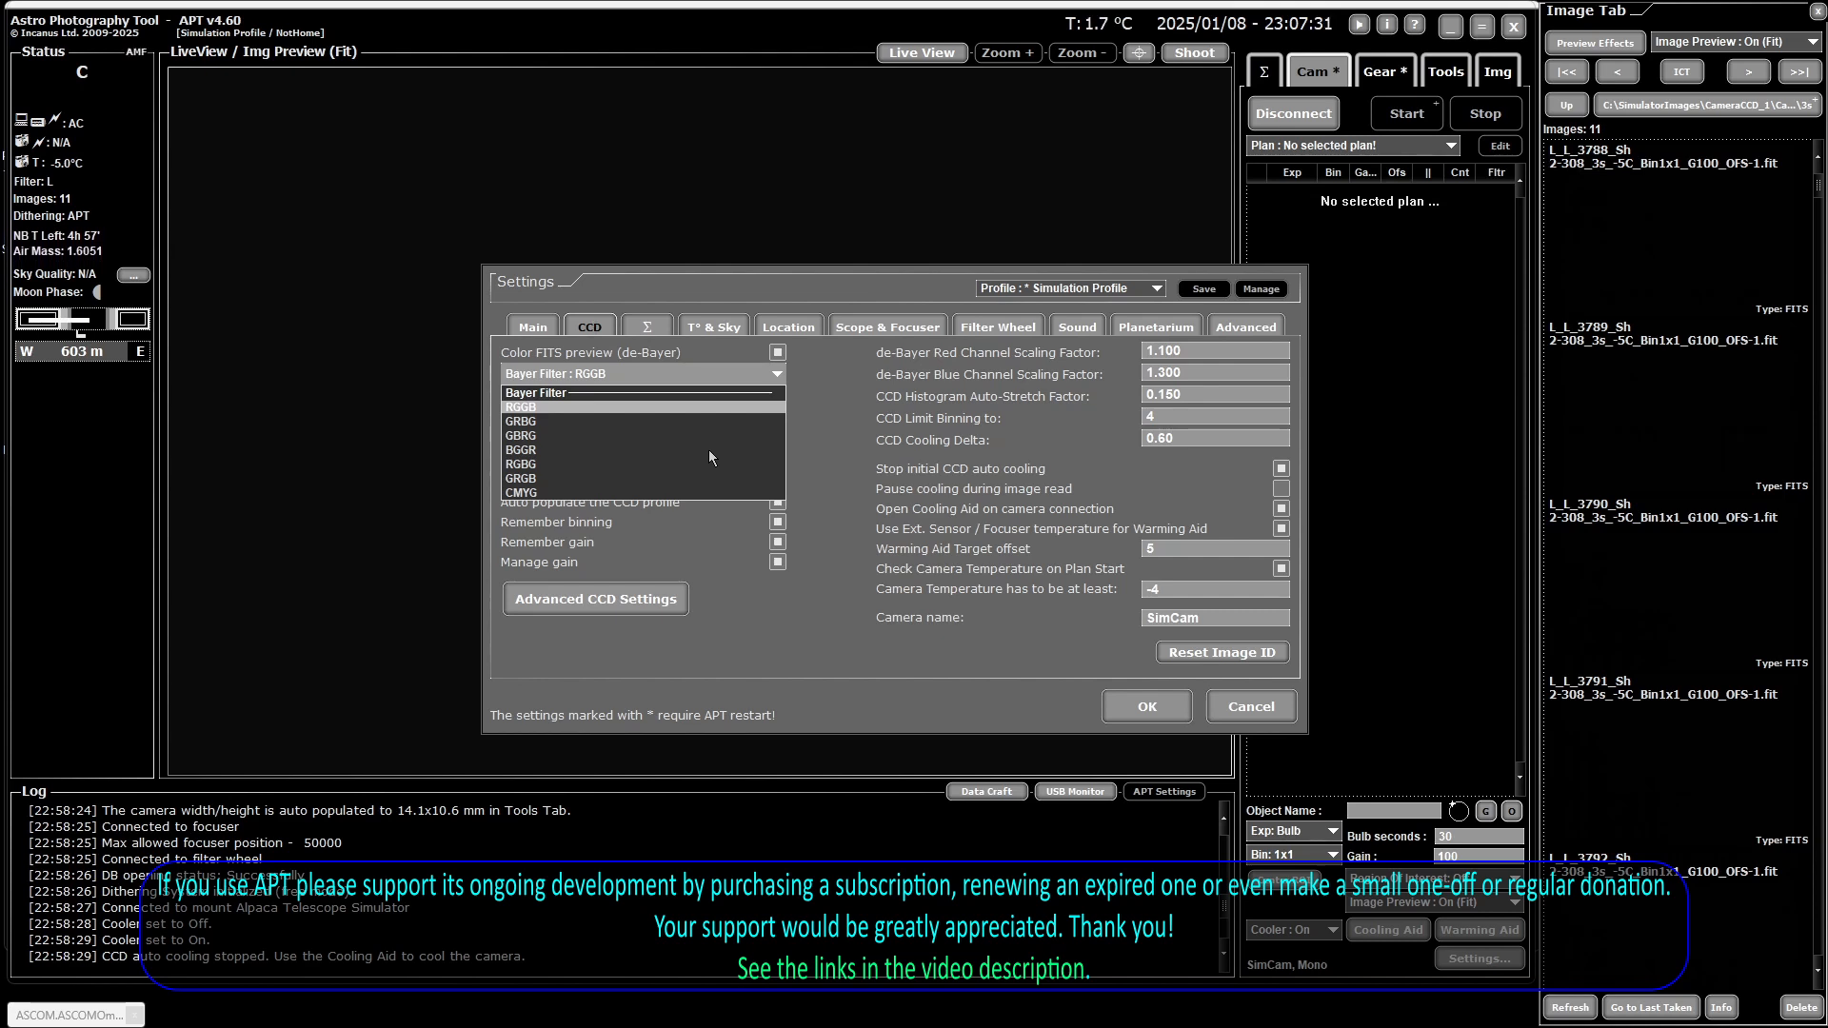
{"action": "left_click", "coordinate": [773, 375]}
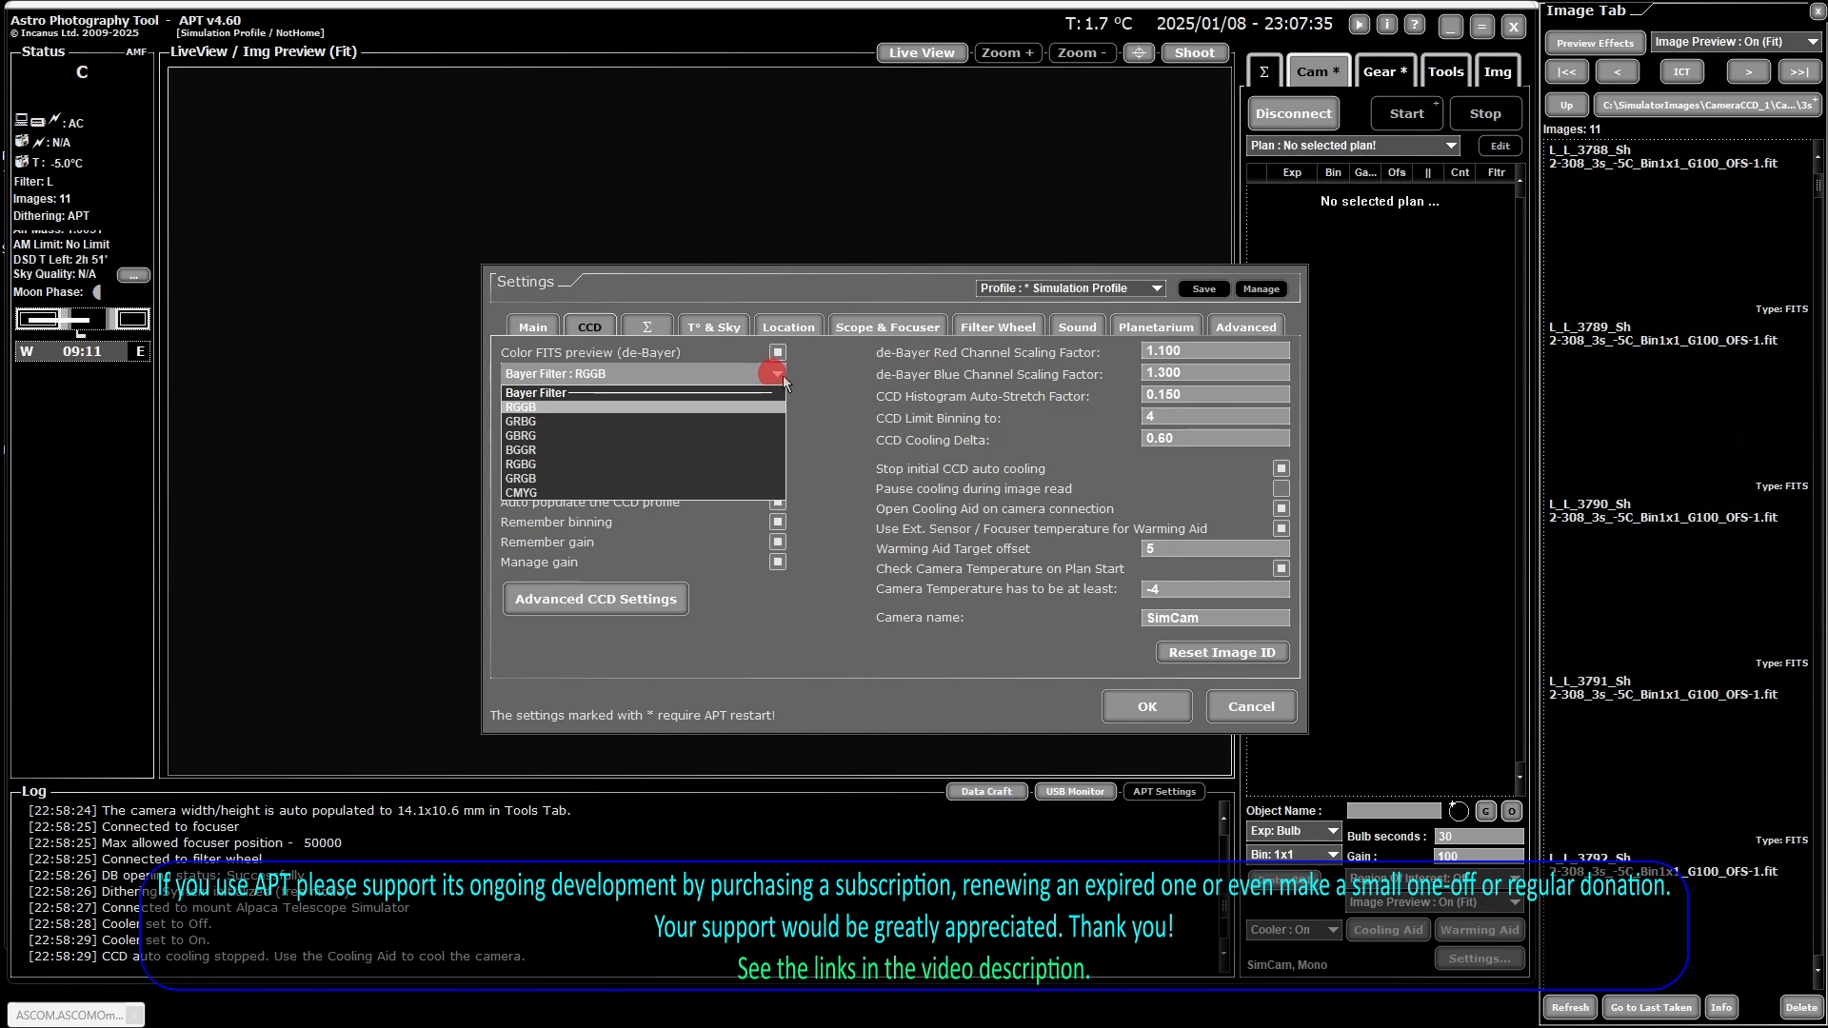
Step: Turn off Color FITS preview (de-Bayer) and Store Bayer Pattern in the CCD settings
{"action": "left_click", "coordinate": [814, 383]}
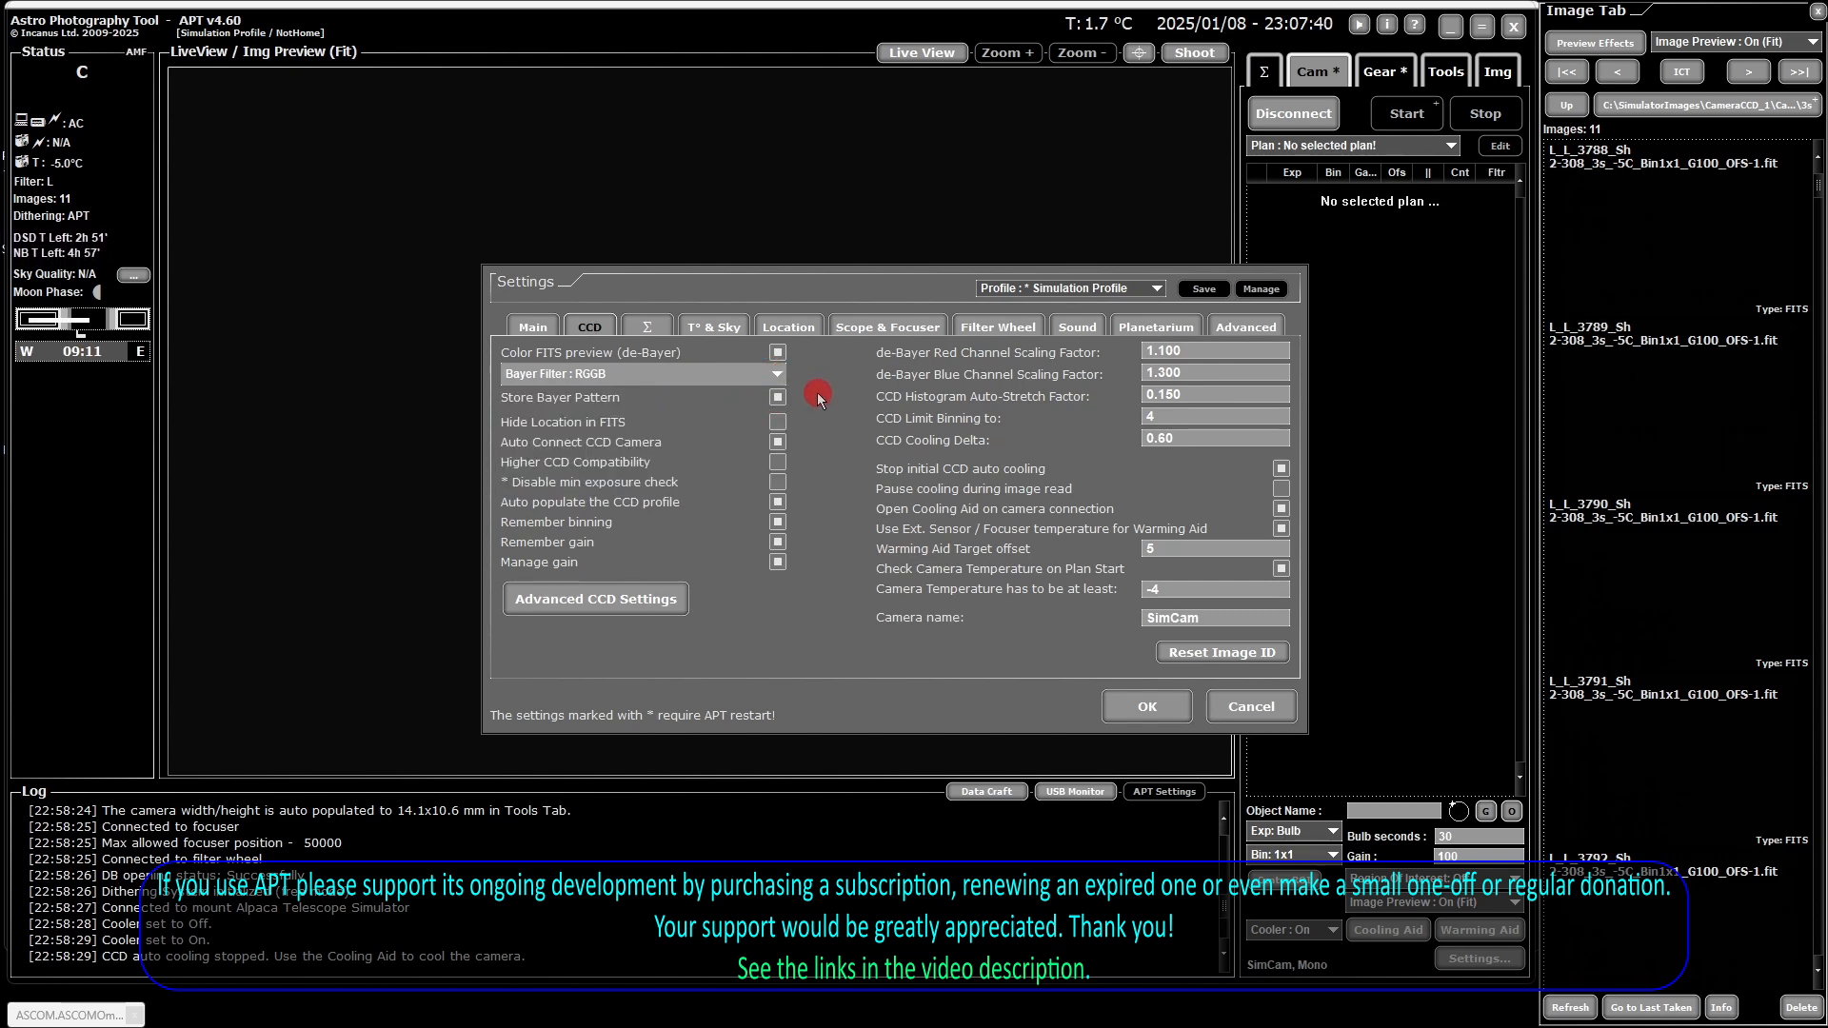
{"action": "left_click", "coordinate": [776, 354]}
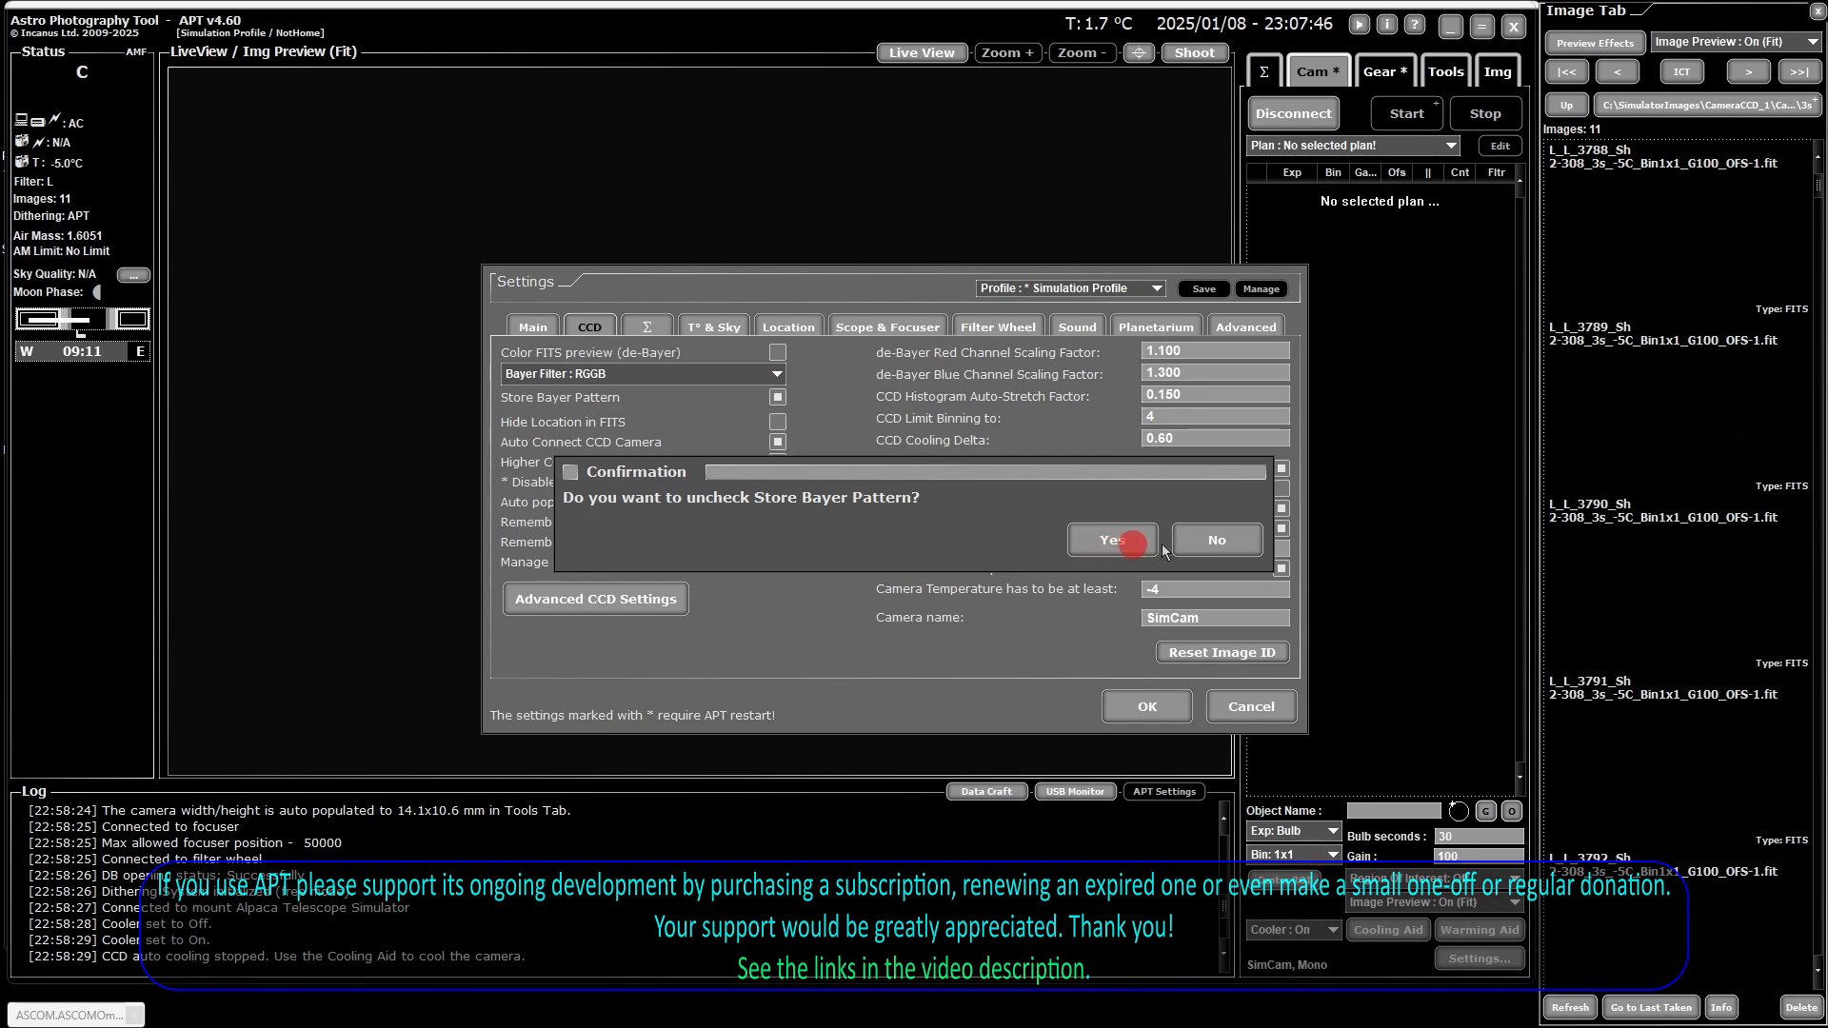
{"action": "left_click", "coordinate": [1198, 543]}
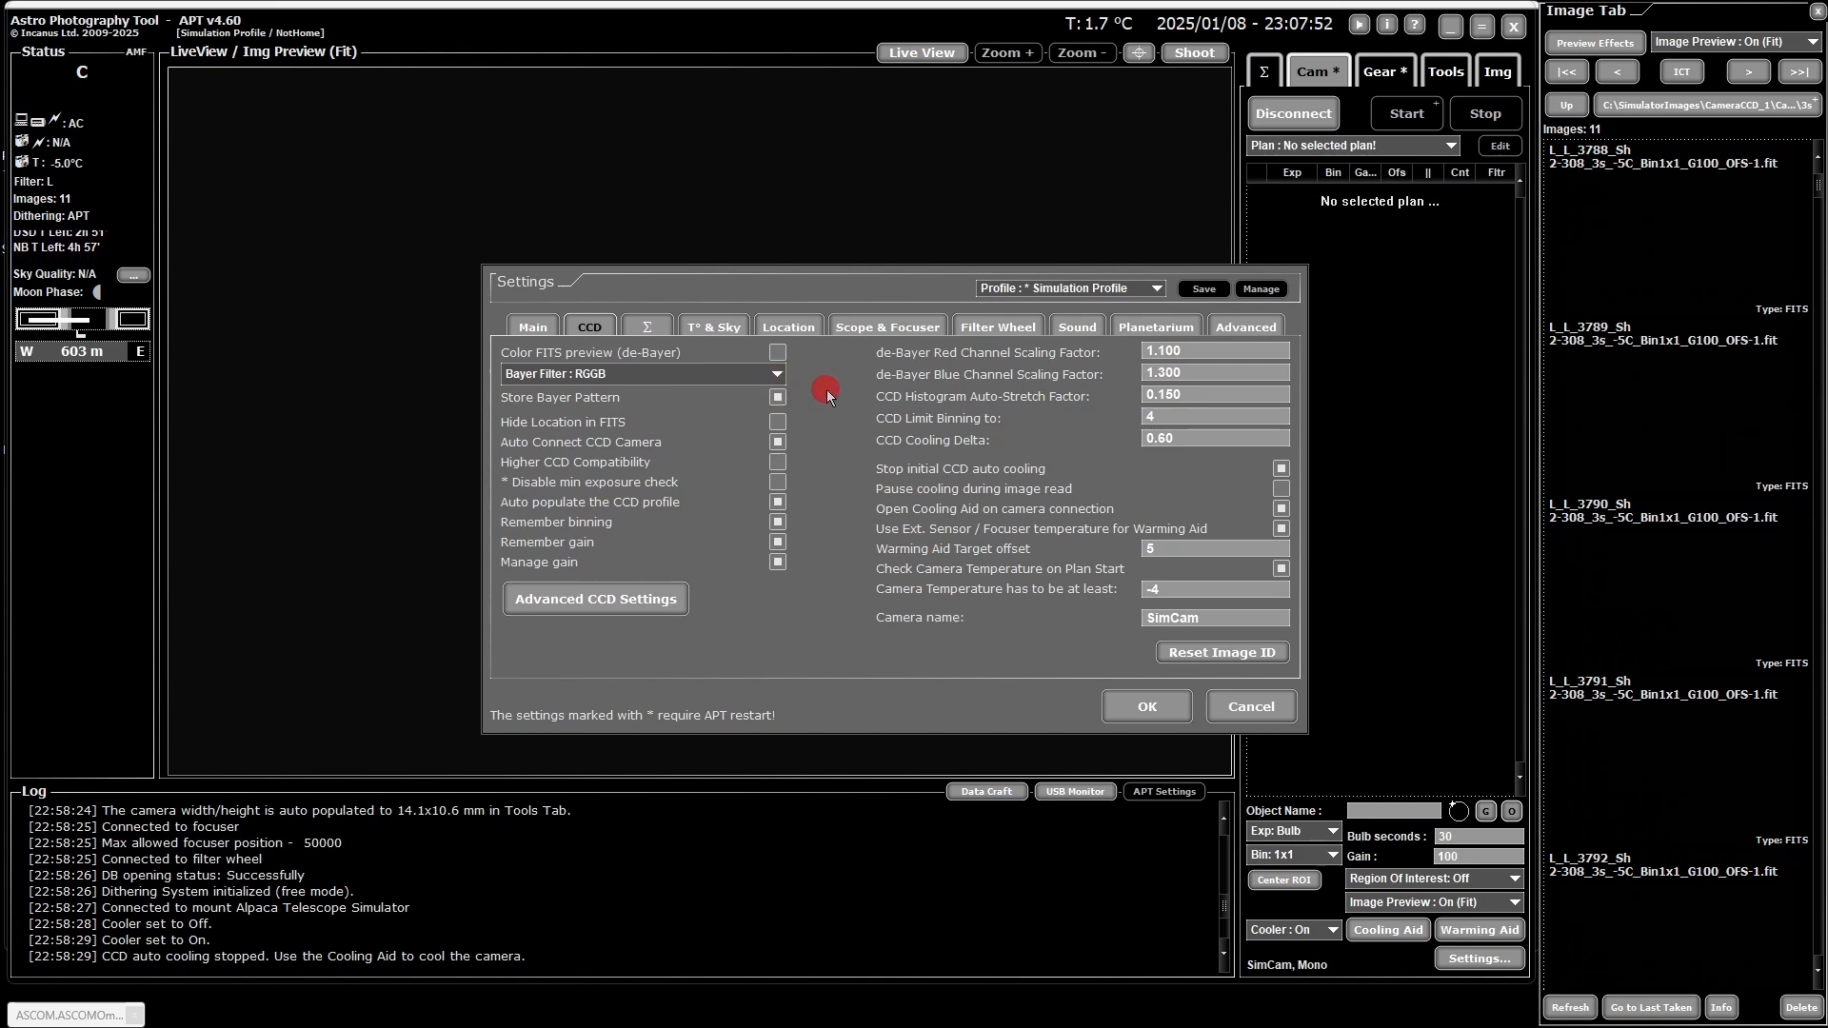
{"action": "left_click", "coordinate": [778, 397]}
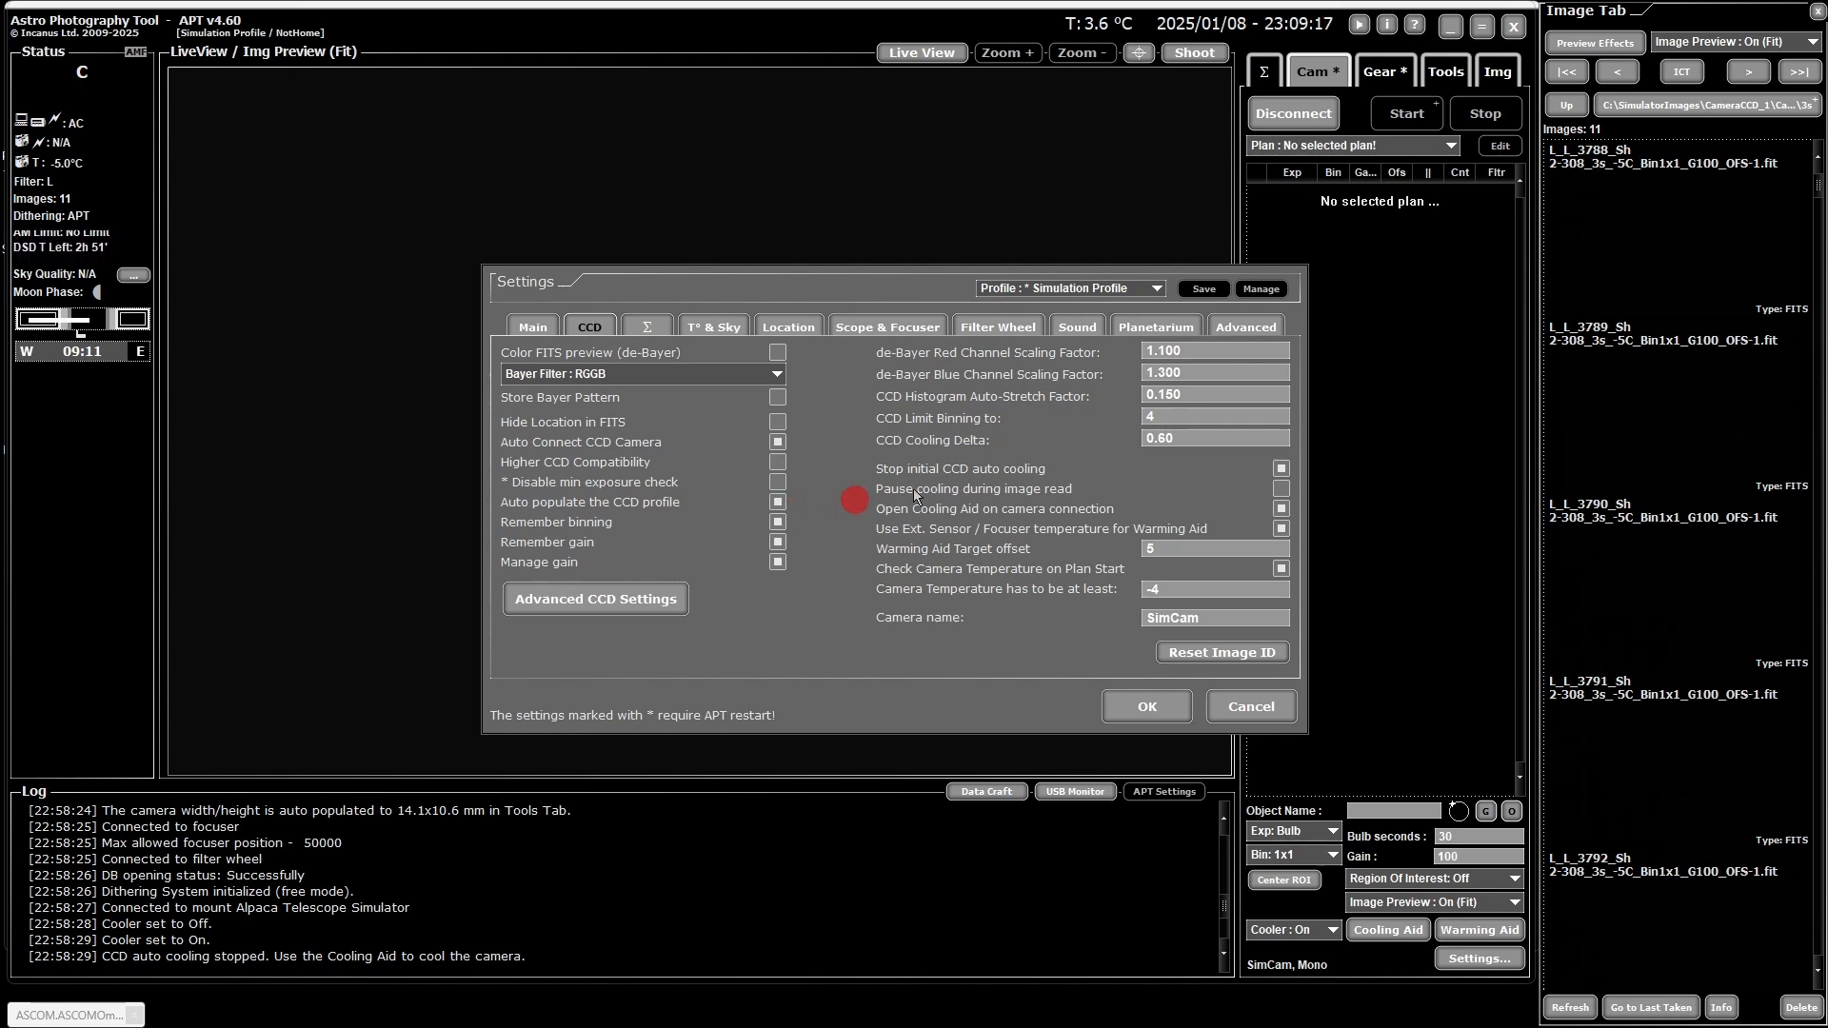
Step: Move the Settings window aside to examine the Object Calculator's CCD fields, and check the binning control among the camera controls
{"action": "left_click", "coordinate": [1446, 71]}
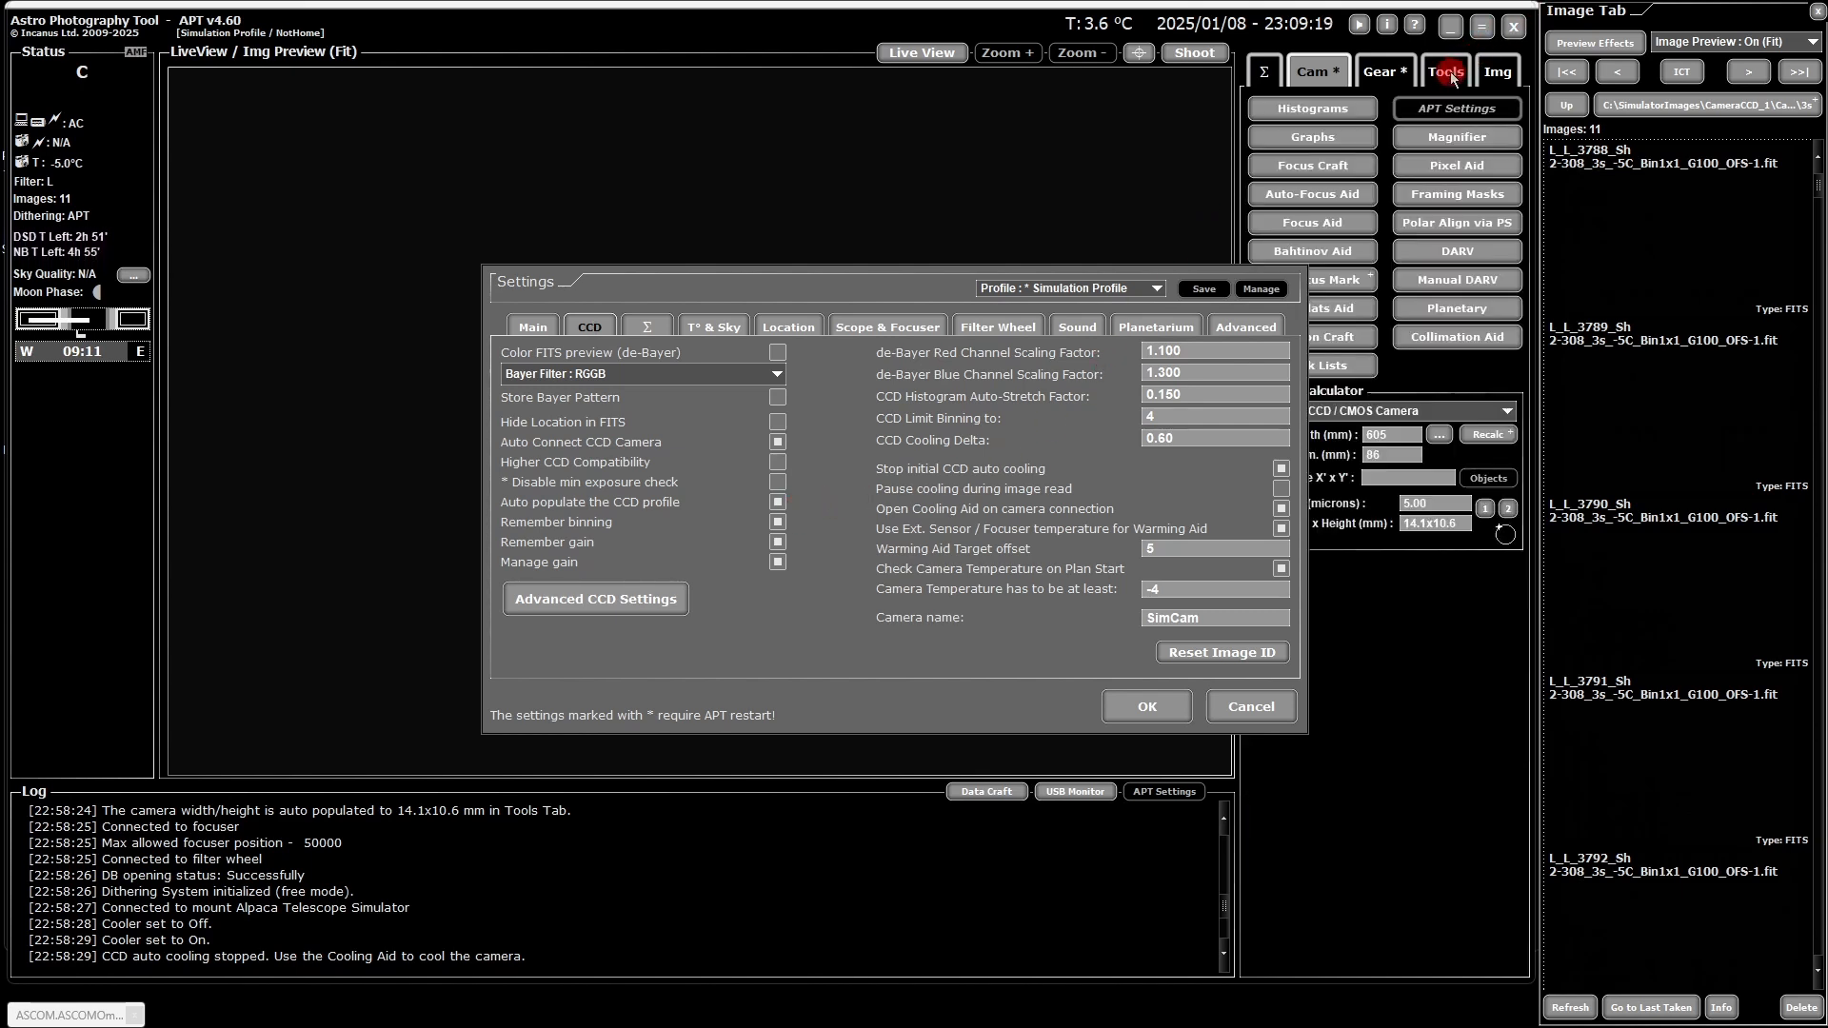
{"action": "left_click_drag", "start_coordinate": [909, 279], "coordinate": [809, 264]}
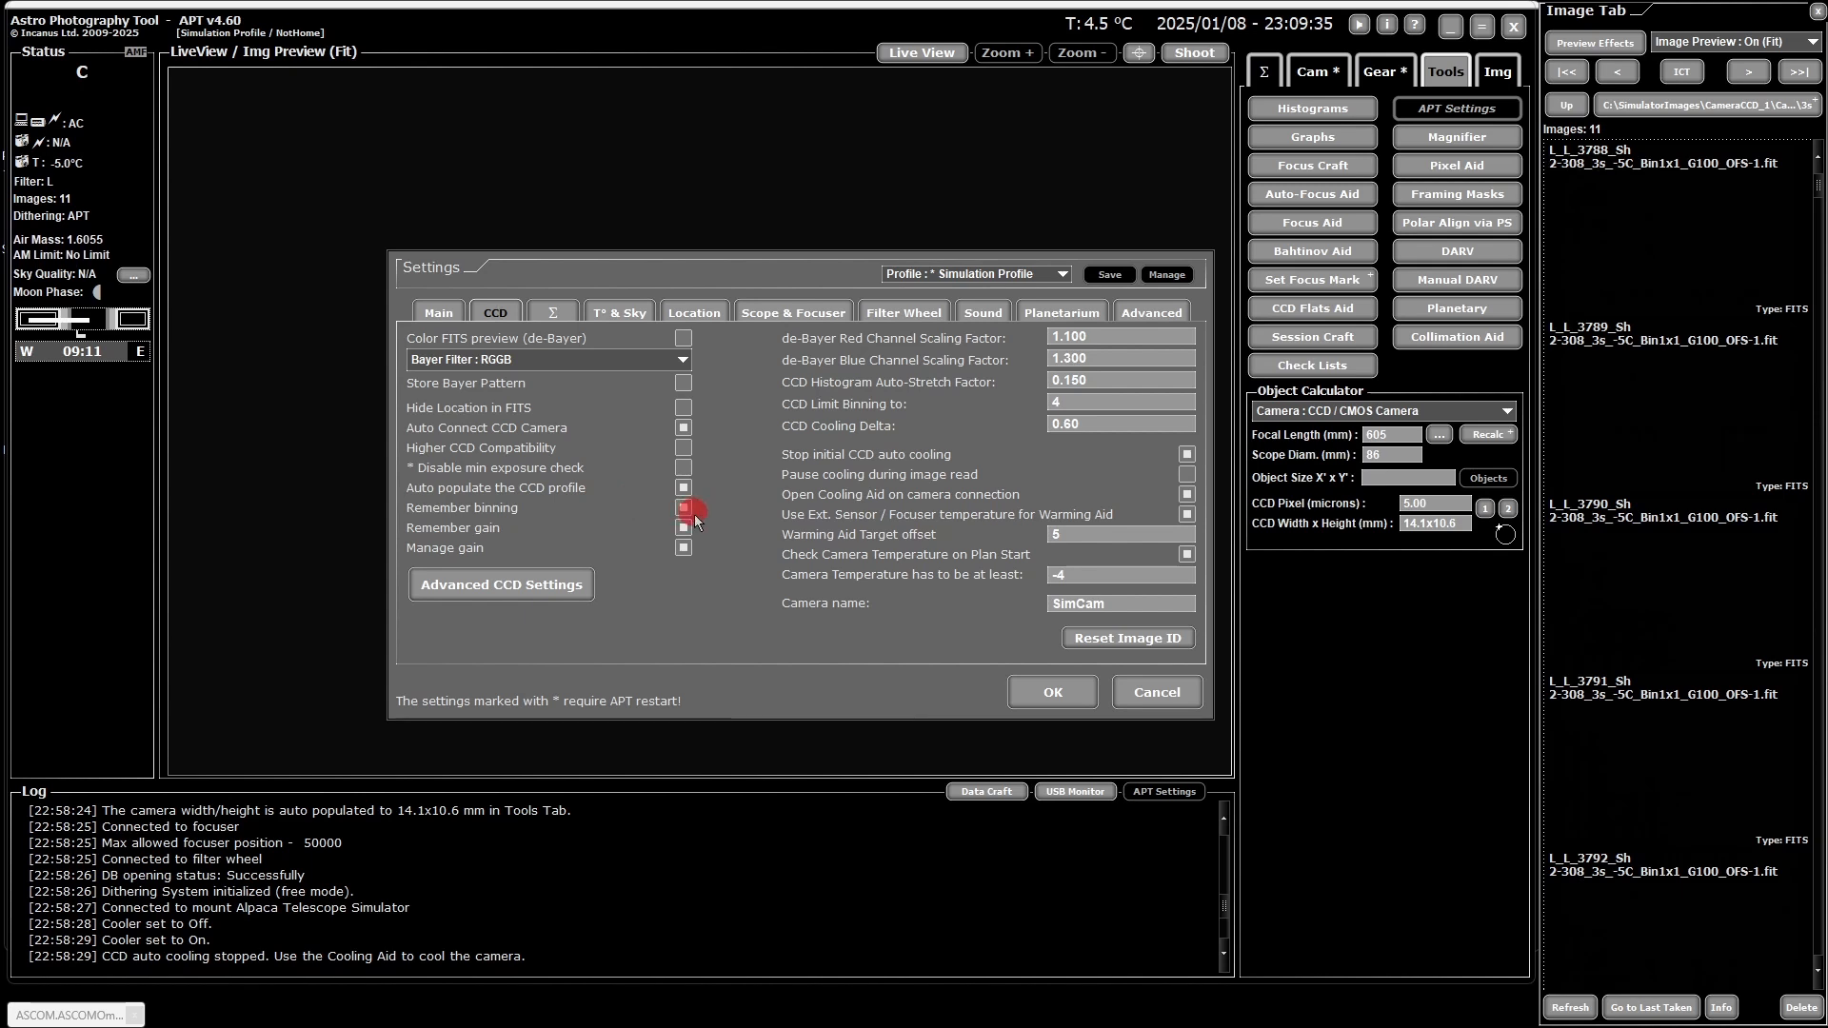
{"action": "left_click", "coordinate": [1073, 336]}
{"action": "left_click", "coordinate": [1314, 71]}
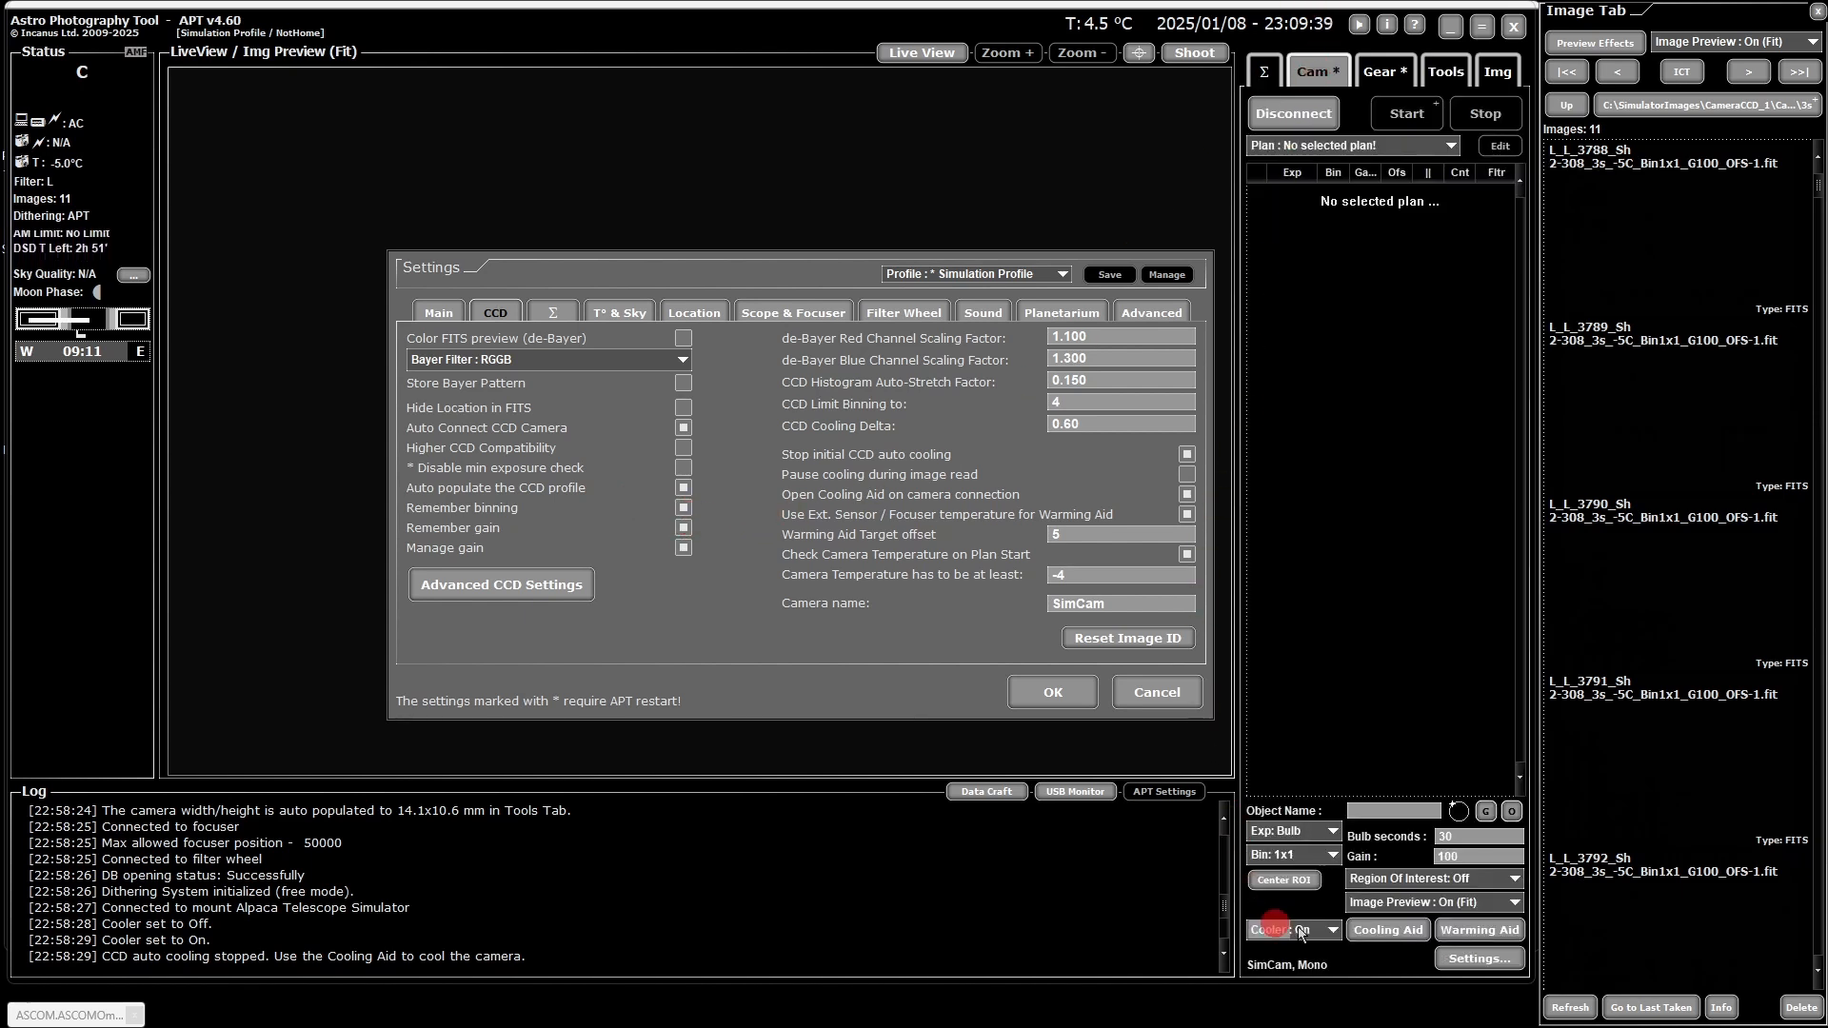
{"action": "left_click", "coordinate": [1297, 857]}
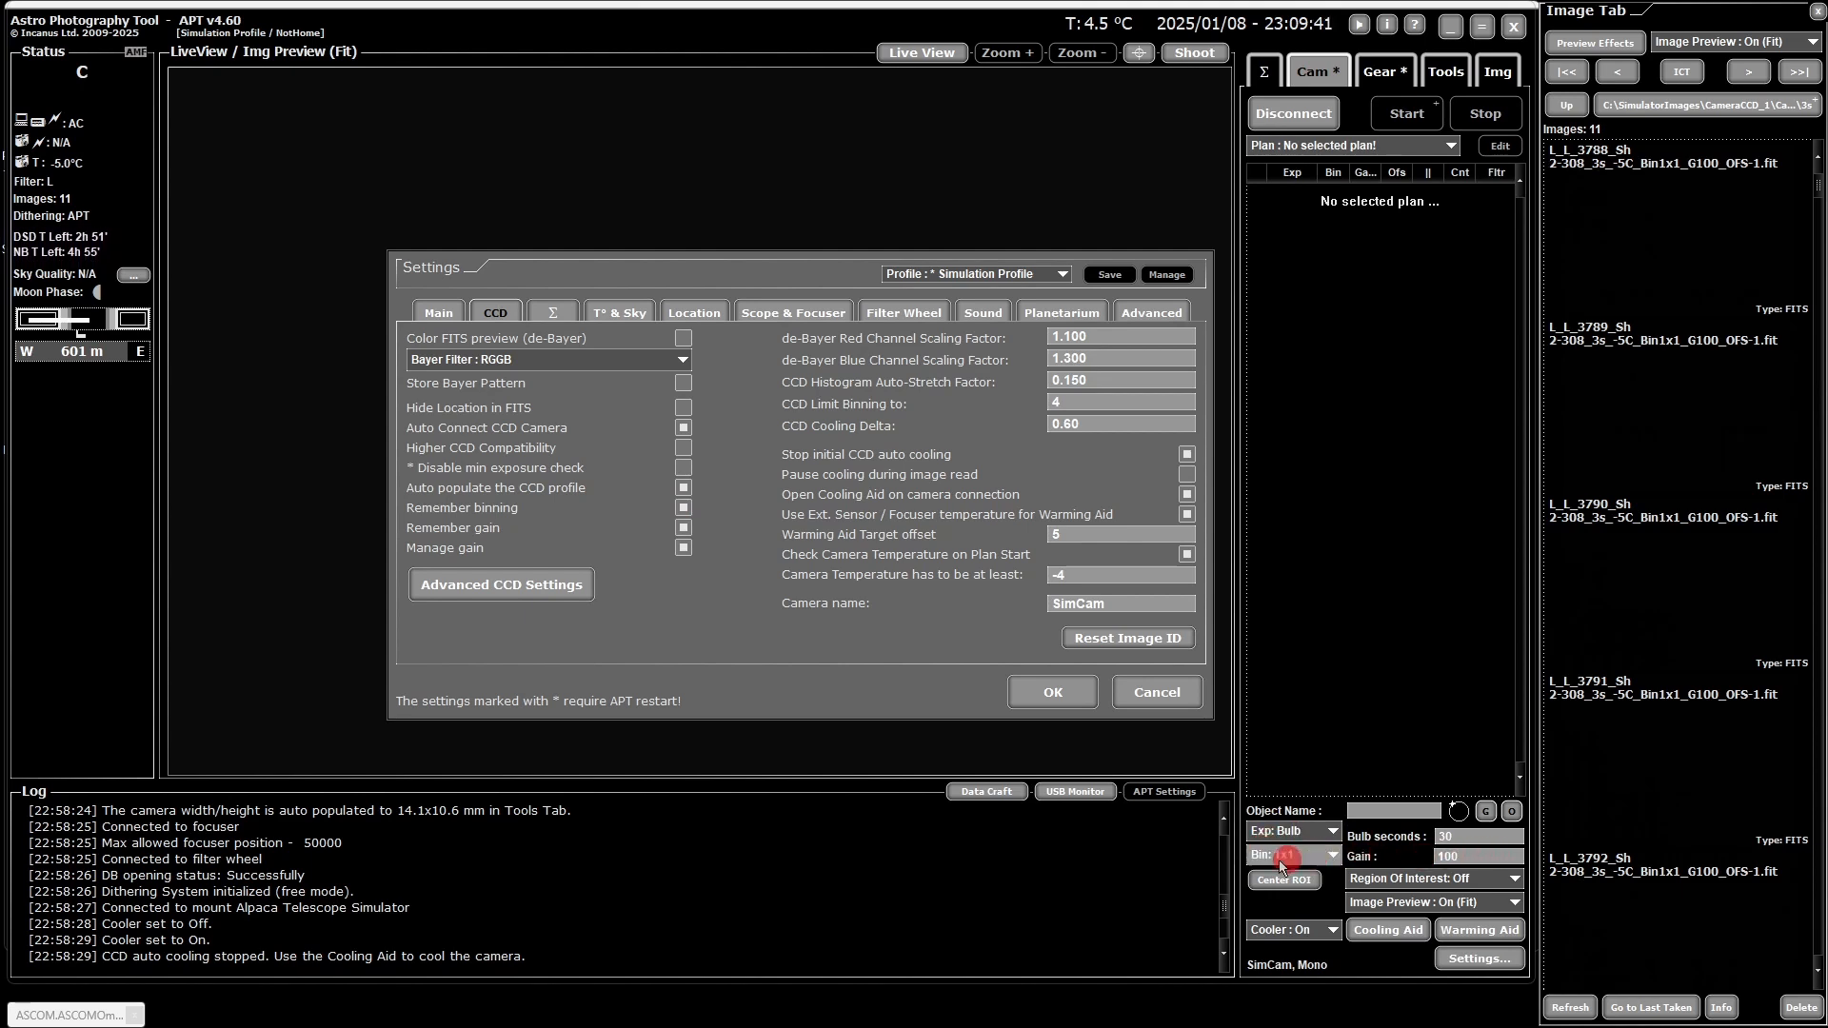
{"action": "left_click", "coordinate": [787, 595]}
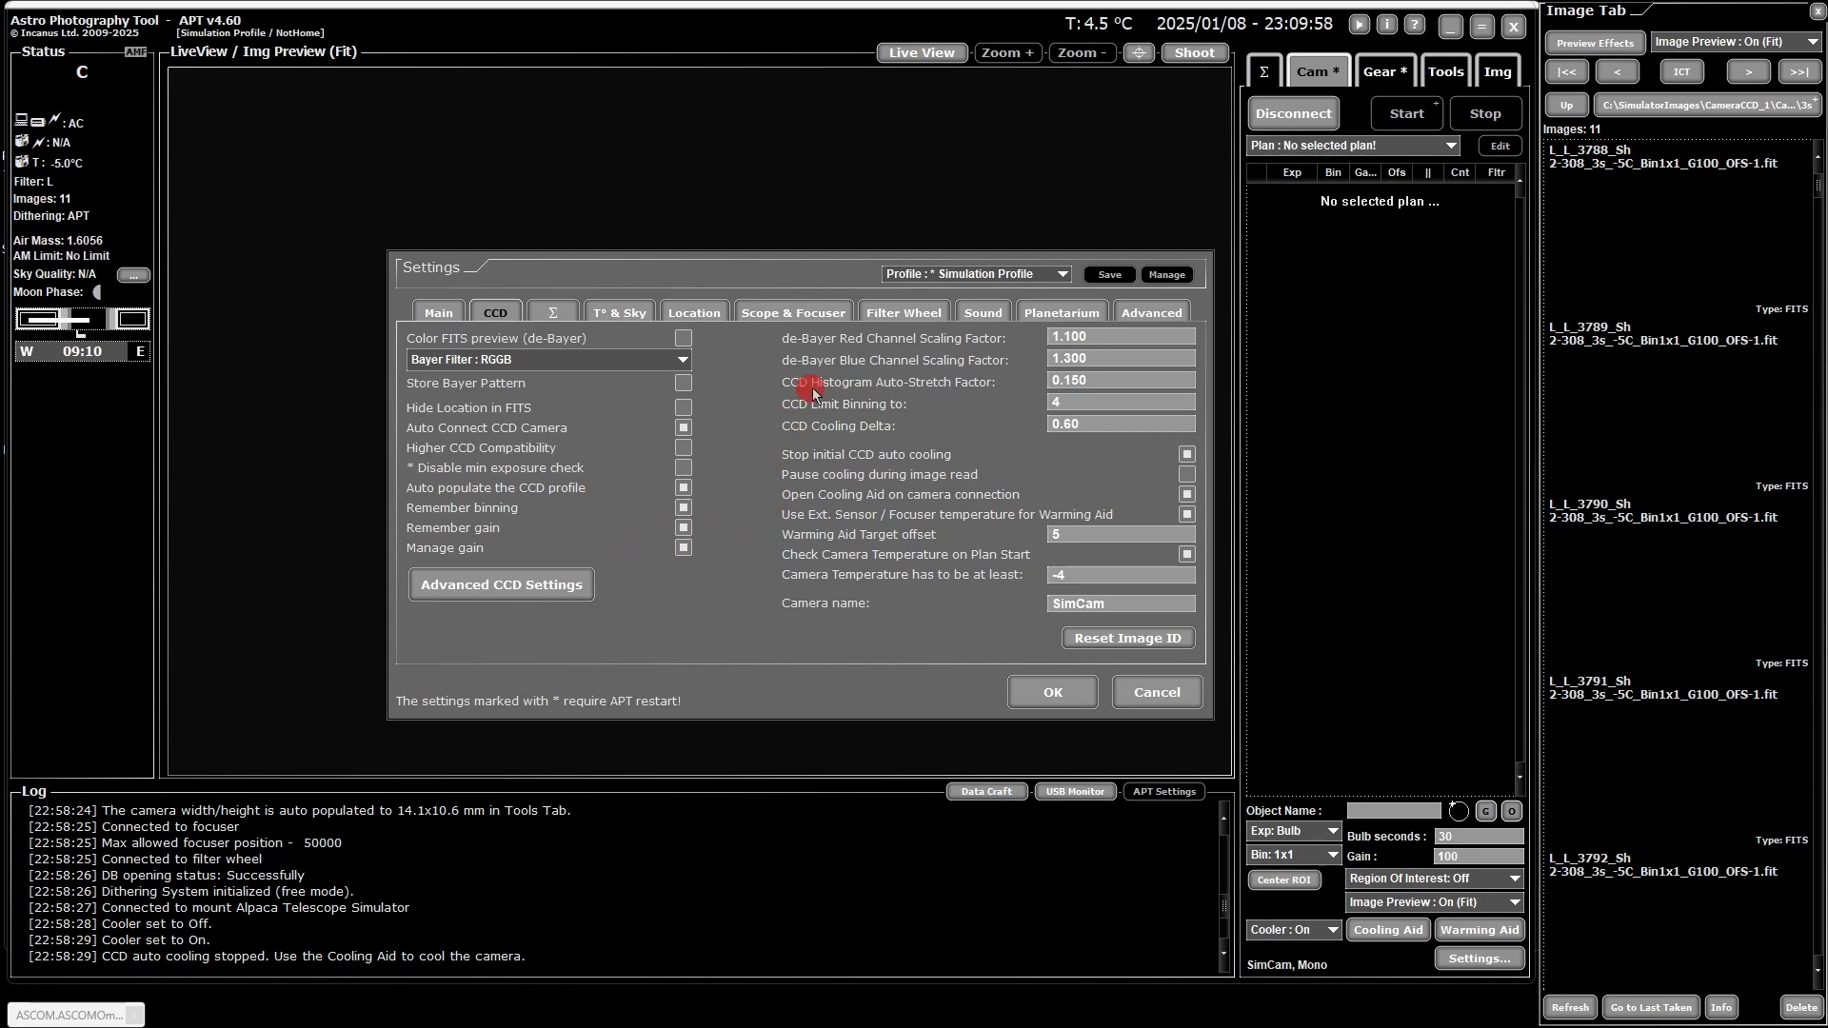
Step: Inspect the per-filter gain values in the Filter Wheel settings and the options in Advanced CCD Settings, accepting them without changes
{"action": "left_click", "coordinate": [886, 314]}
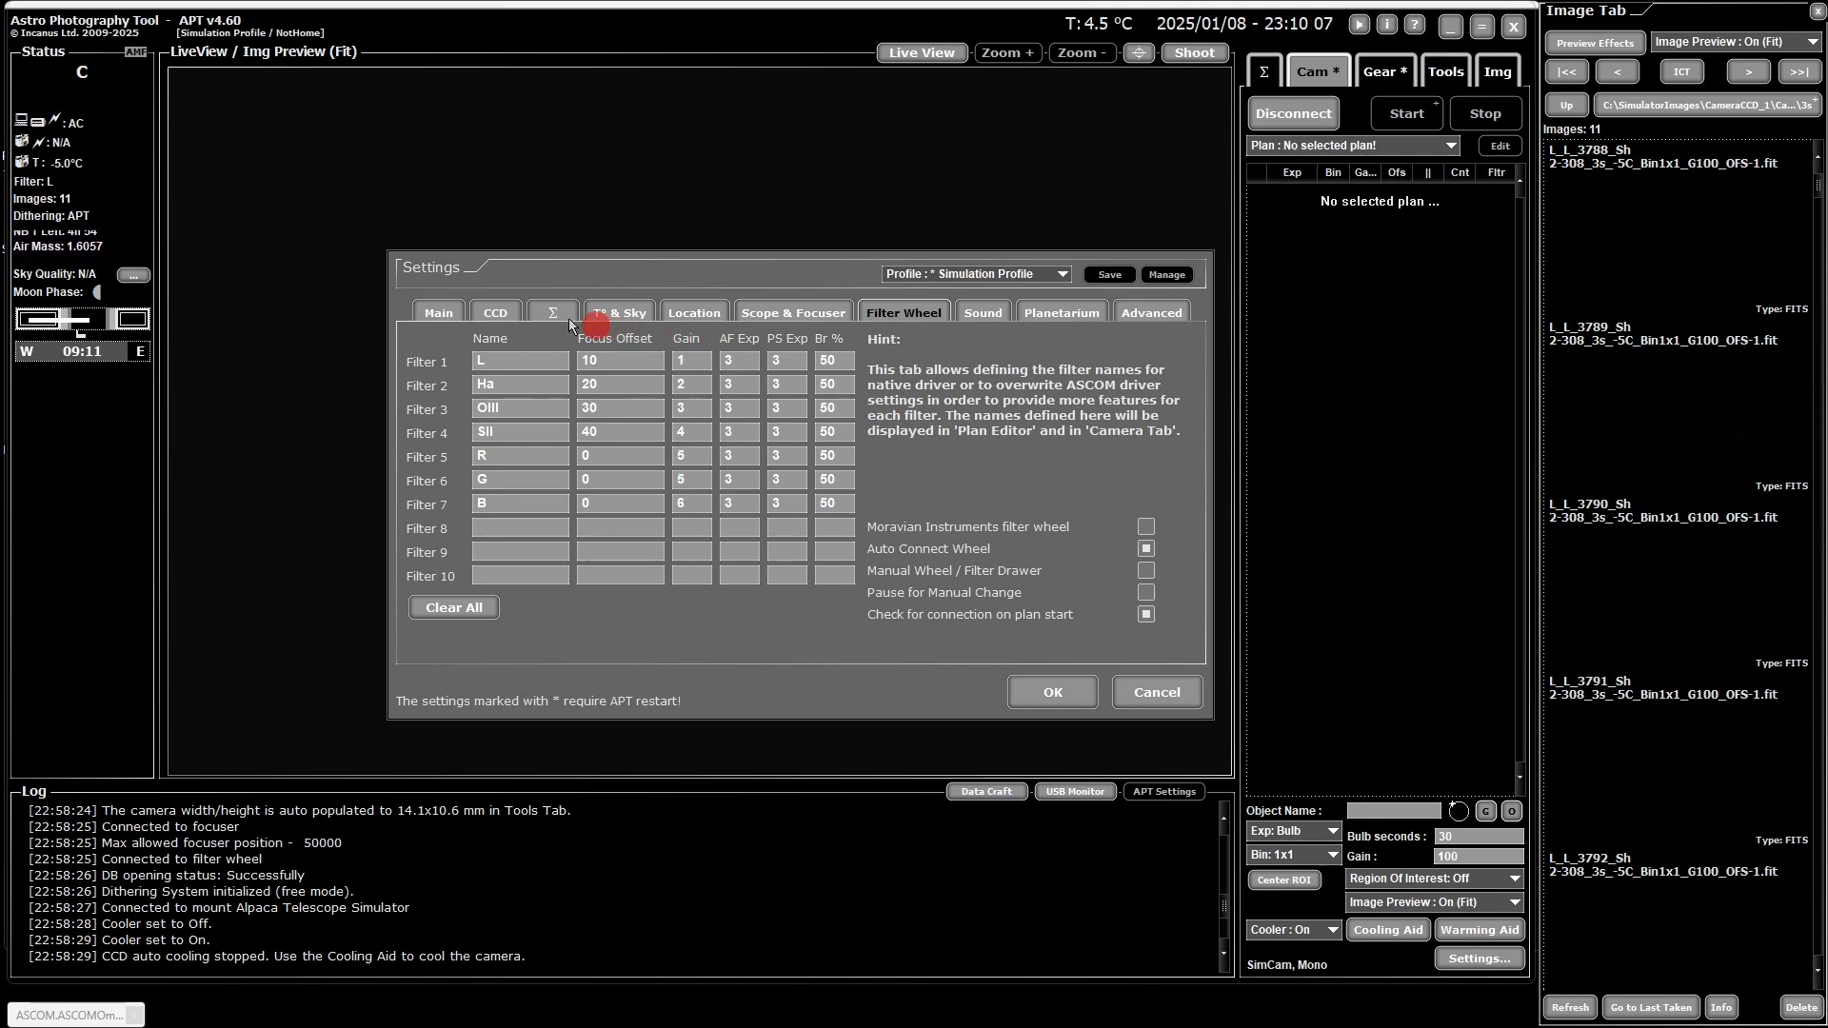
{"action": "left_click", "coordinate": [496, 311]}
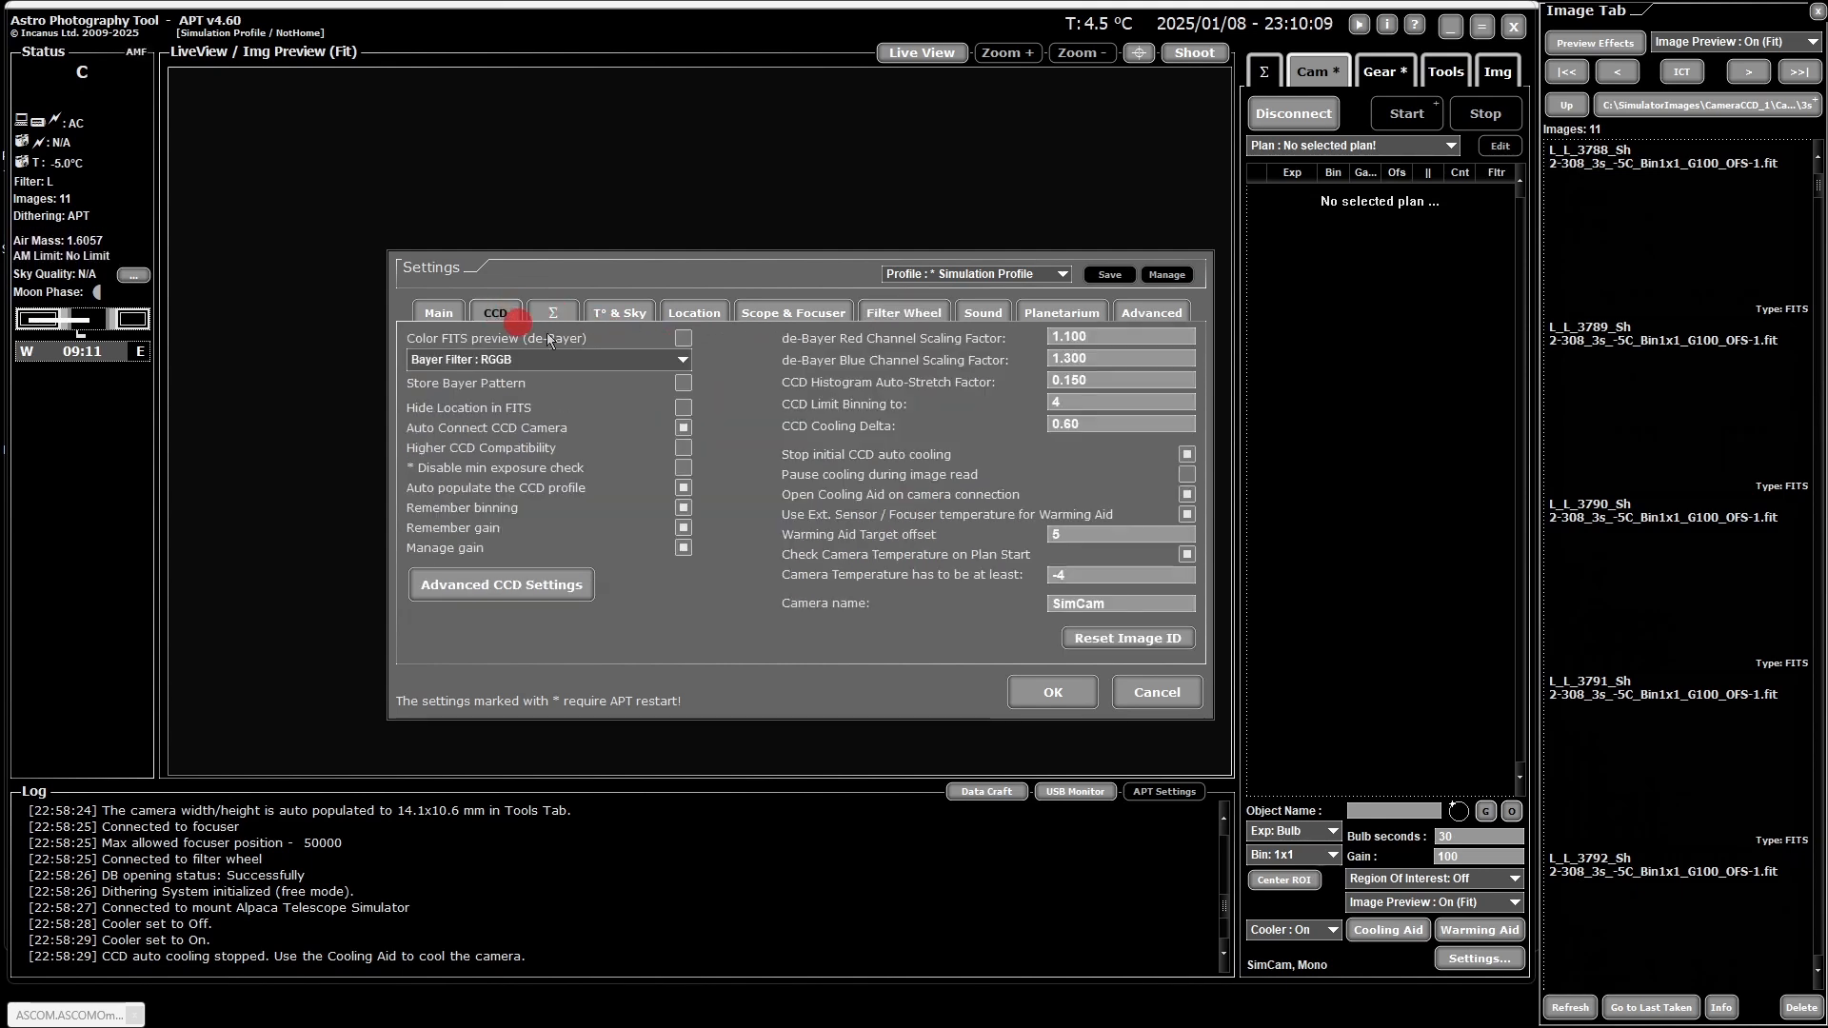
{"action": "left_click", "coordinate": [685, 548]}
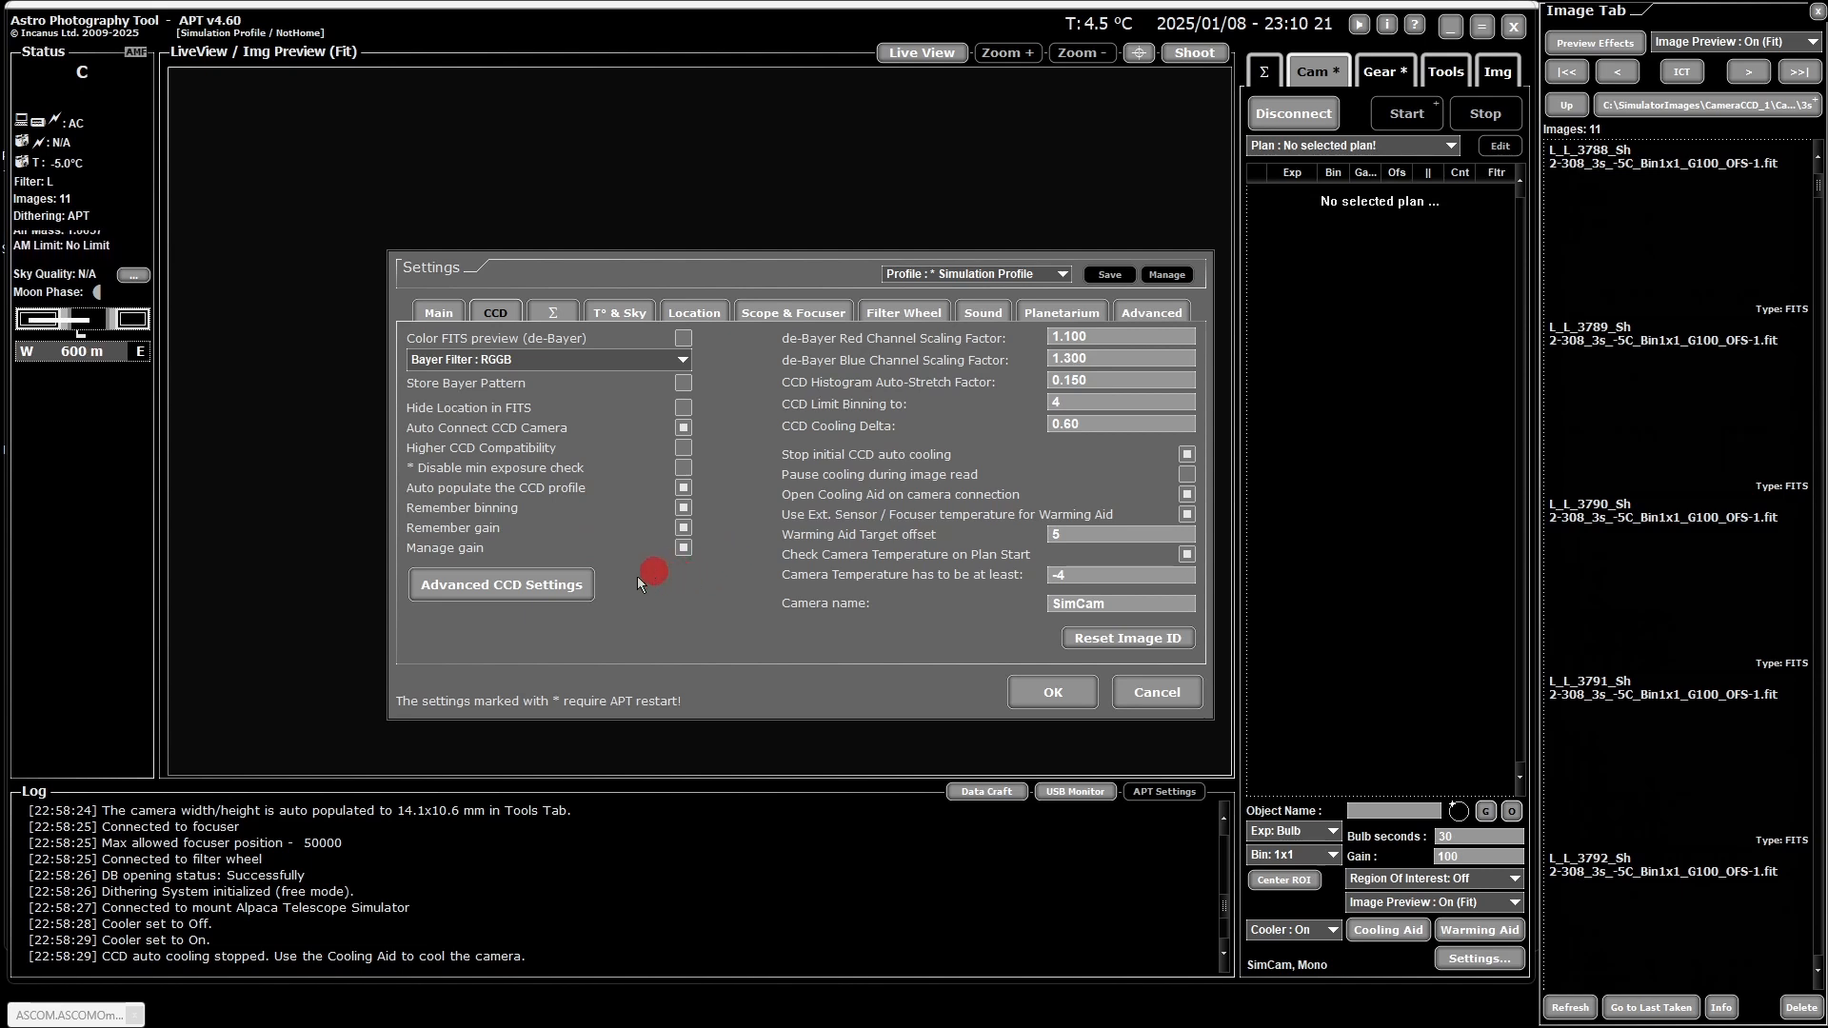
{"action": "left_click", "coordinate": [550, 588]}
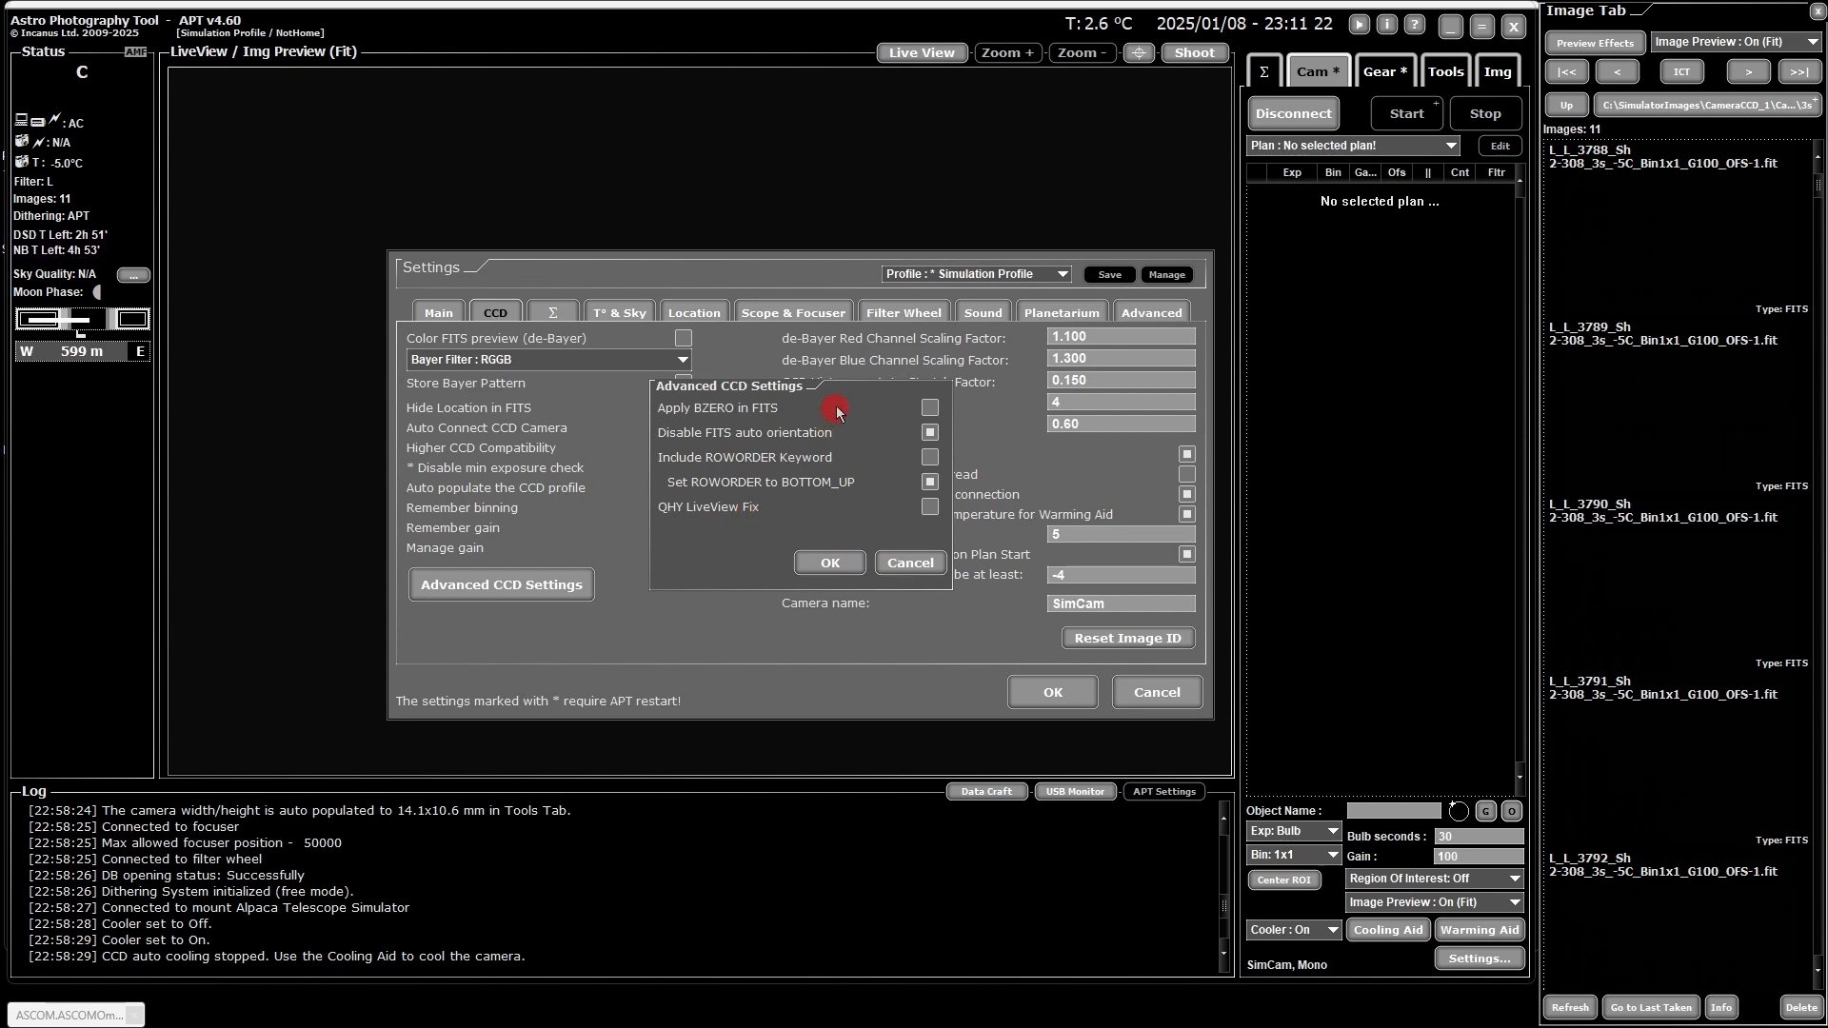
{"action": "left_click", "coordinate": [844, 563]}
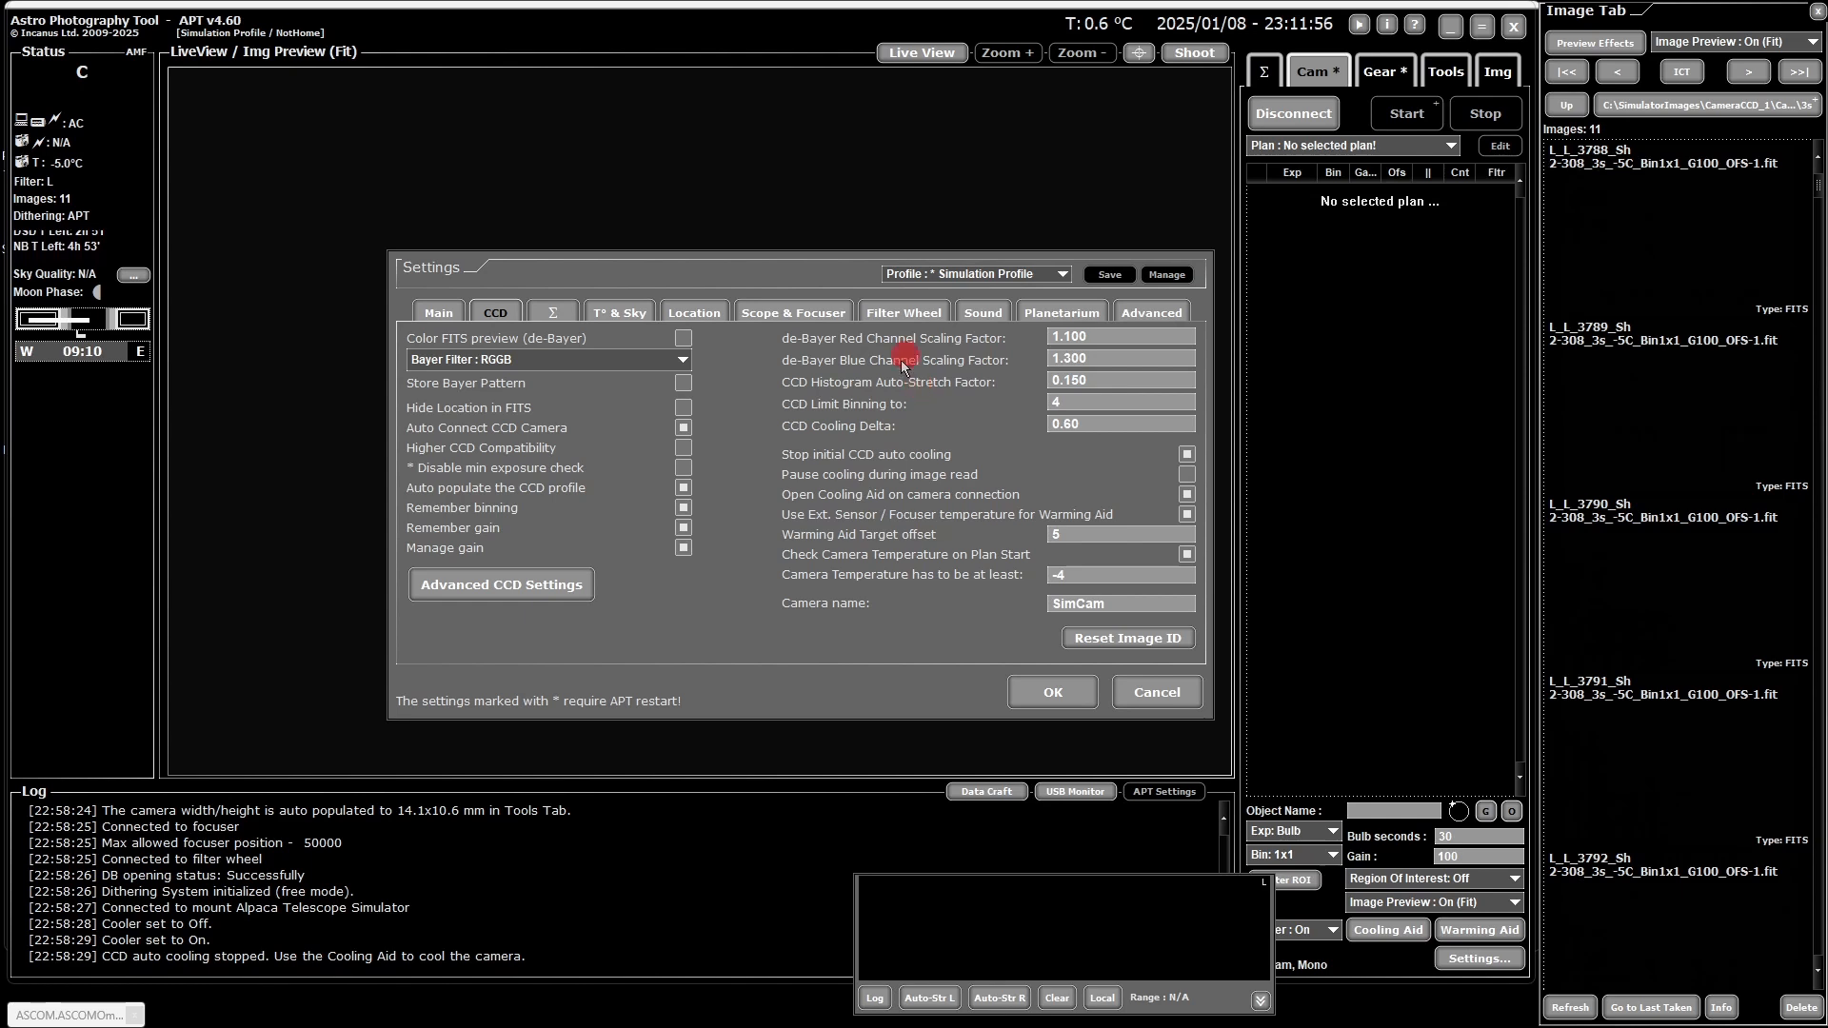
Step: Try the Auto-Str L histogram stretch on the L_L_3792_Sh image and clear the stretch
{"action": "left_click", "coordinate": [909, 1002]}
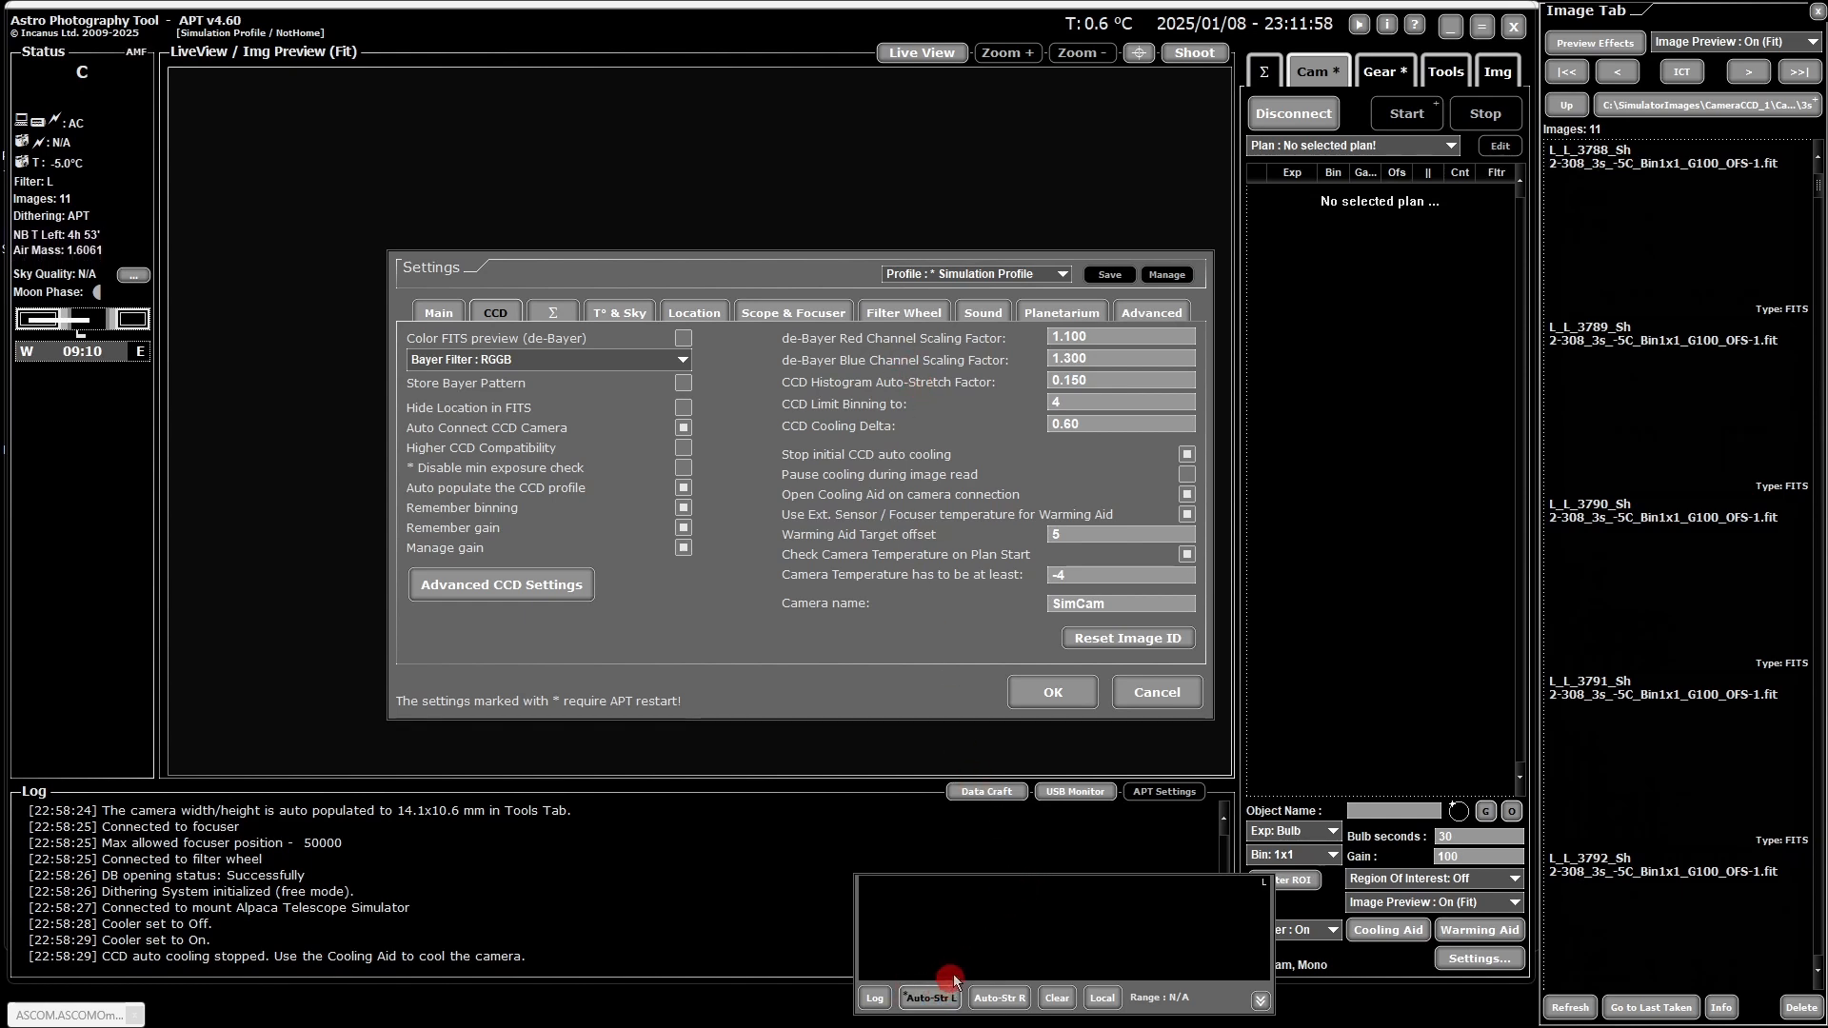
{"action": "left_click_drag", "start_coordinate": [1034, 877], "coordinate": [962, 818]}
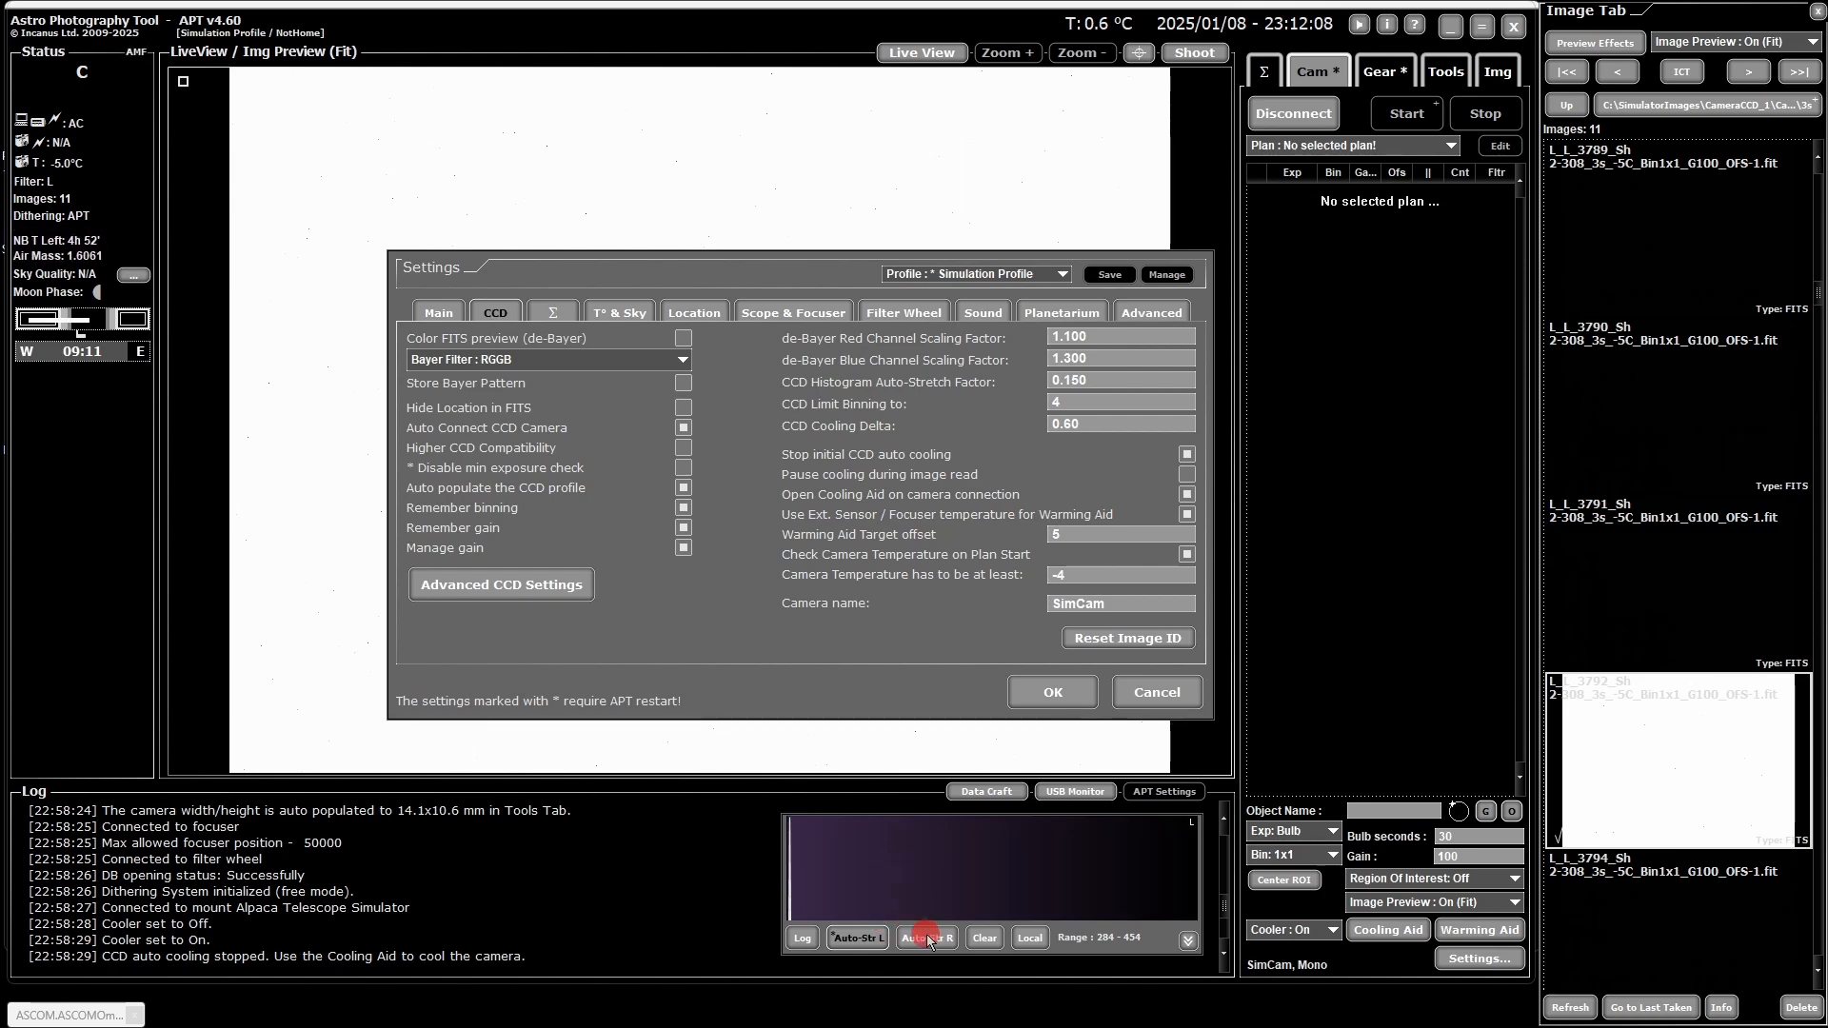
{"action": "left_click", "coordinate": [984, 938]}
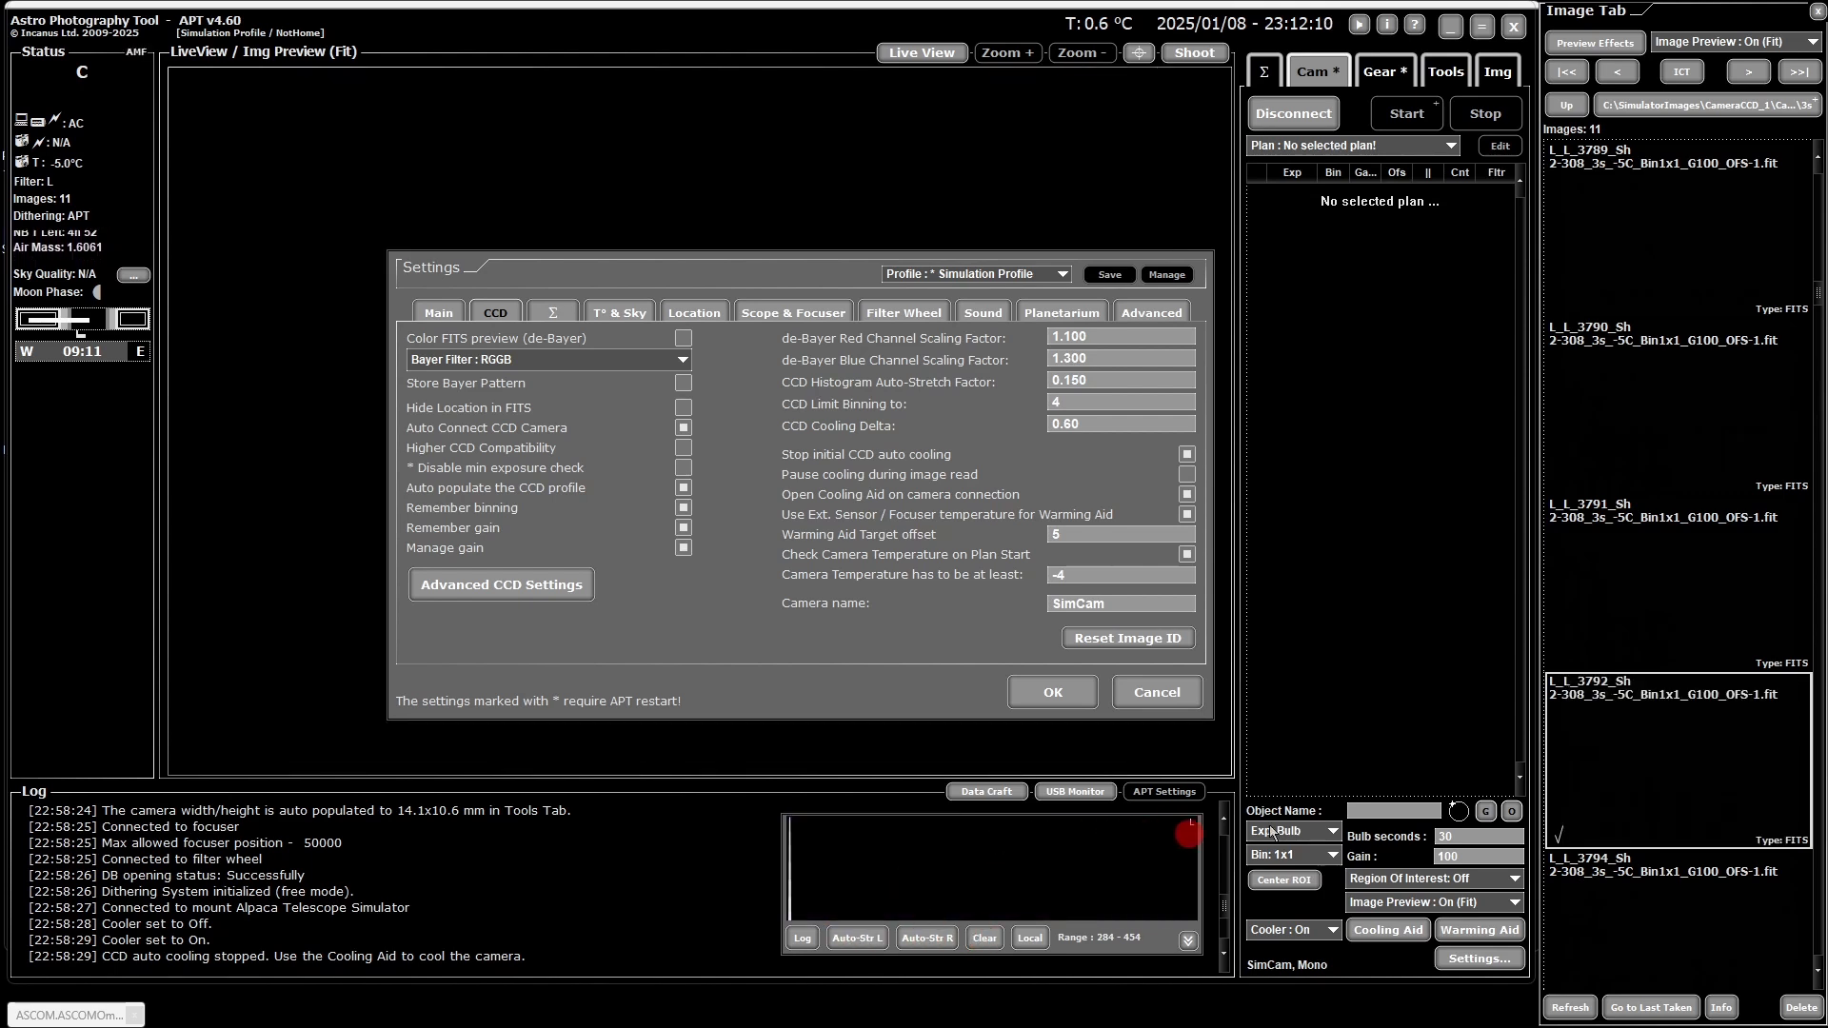
{"action": "left_click", "coordinate": [1291, 833]}
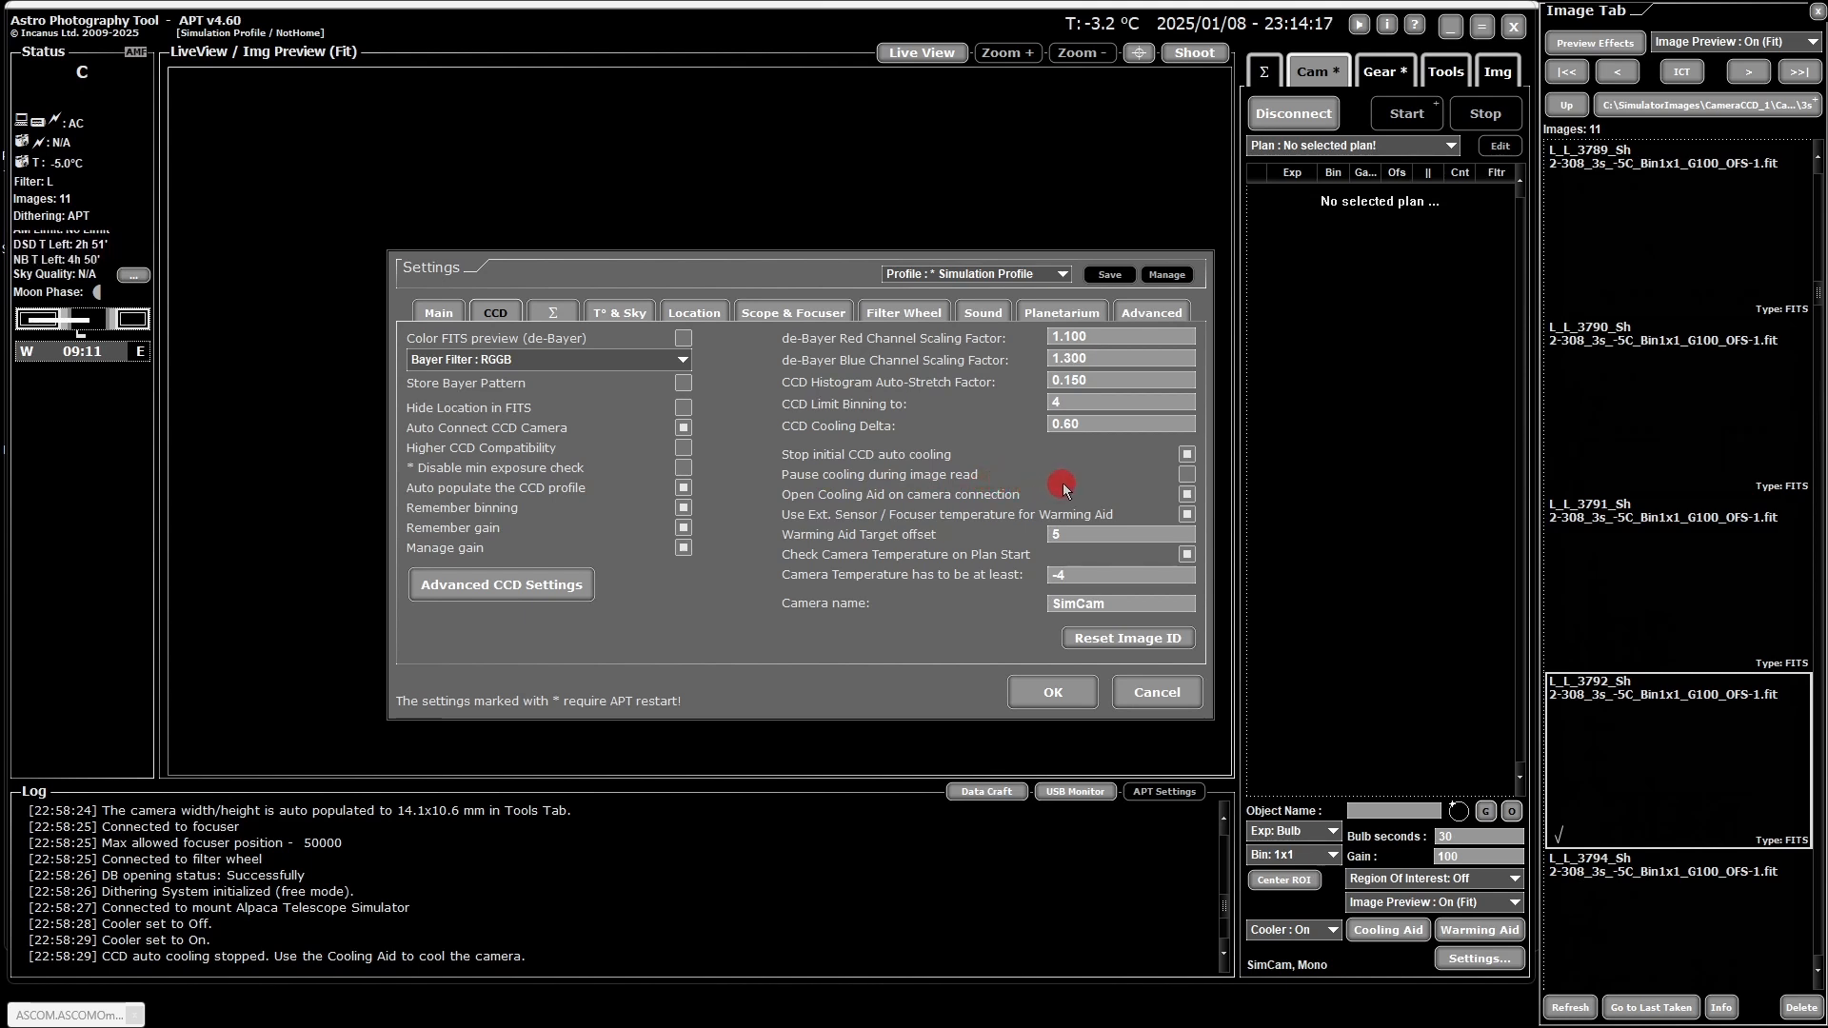
{"action": "left_click", "coordinate": [1185, 475]}
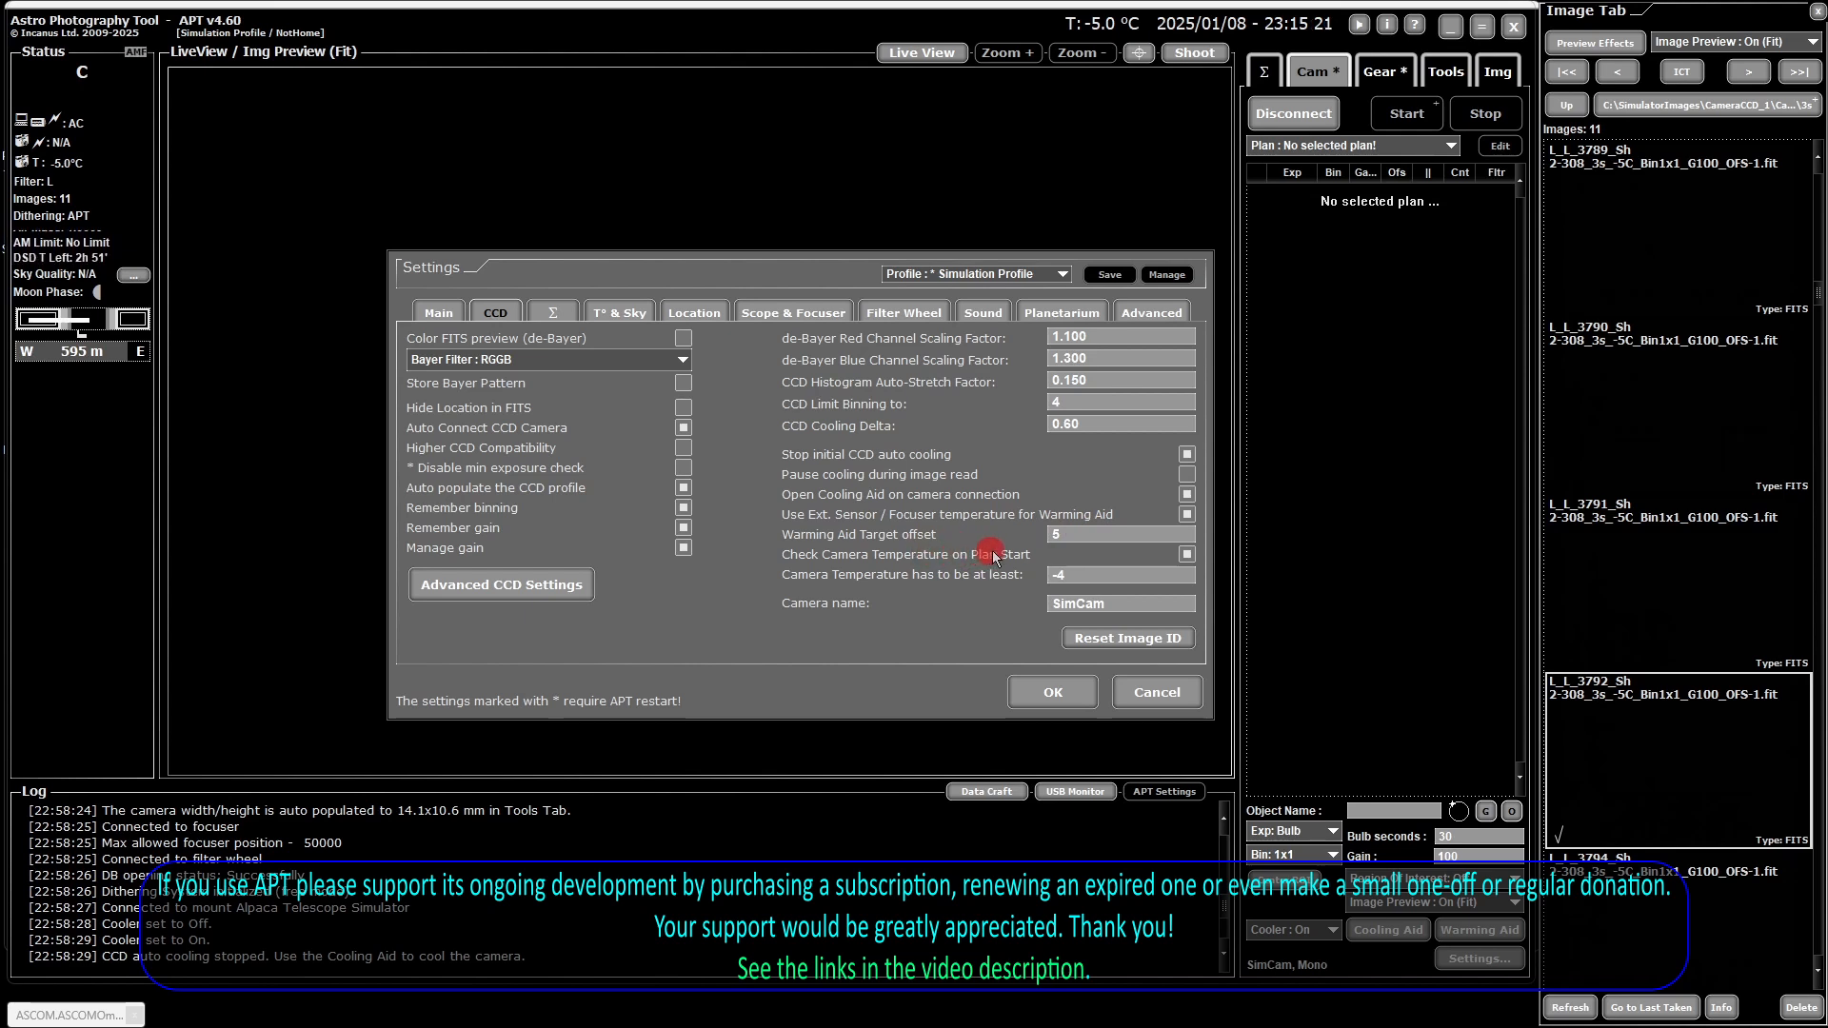
{"action": "left_click", "coordinate": [1184, 558]}
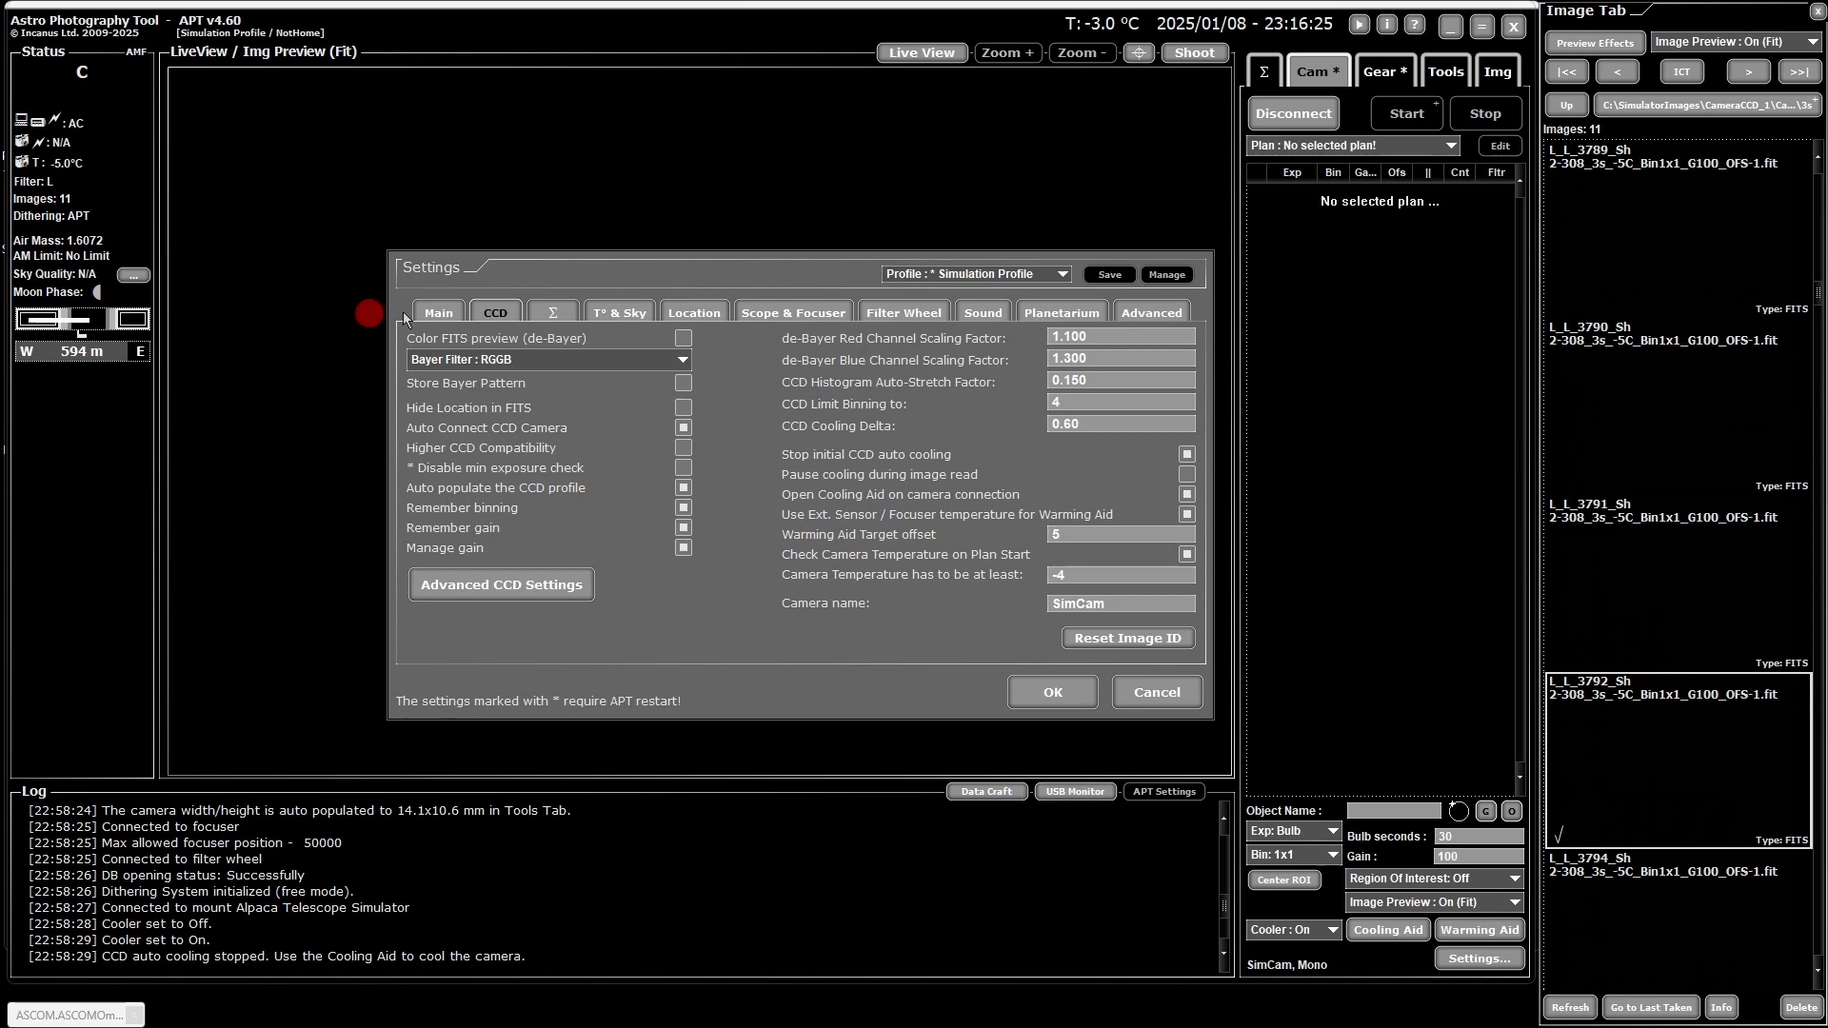
Step: Review the Images File Name Parts in the Main settings, cancel without changes, and return to the CCD settings
{"action": "left_click", "coordinate": [440, 314]}
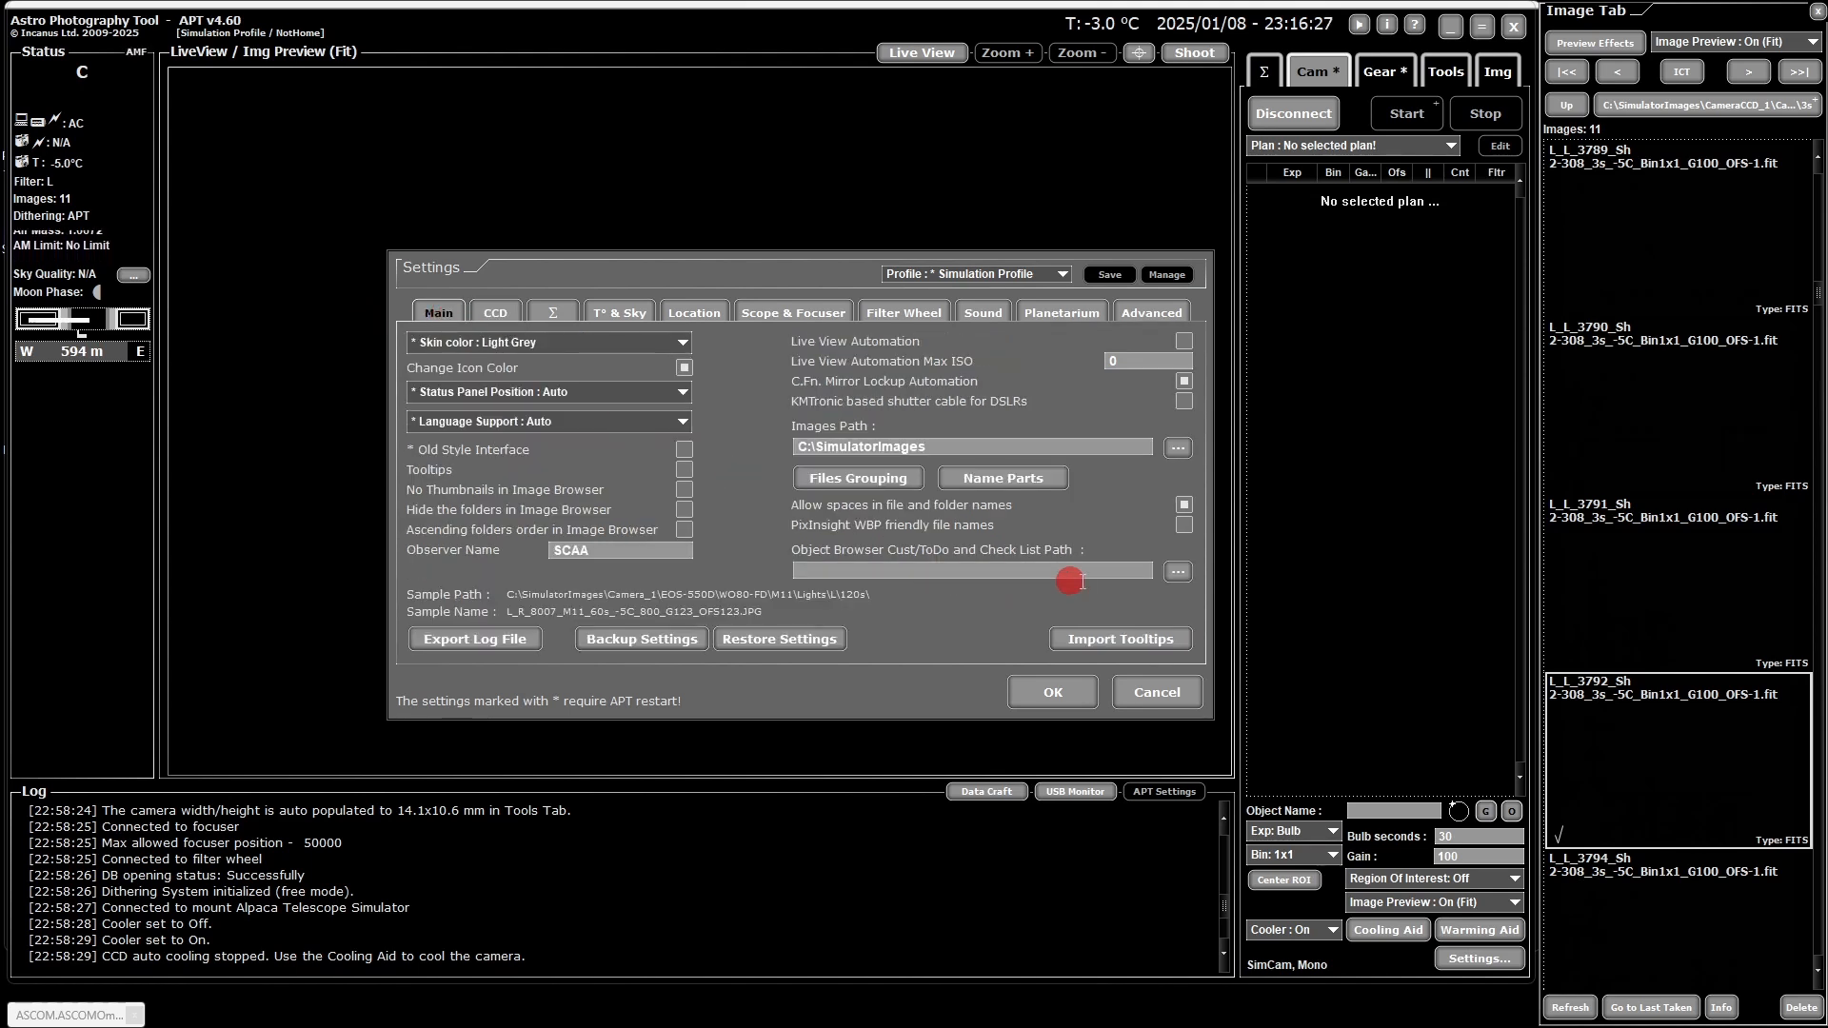
{"action": "left_click", "coordinate": [1028, 481]}
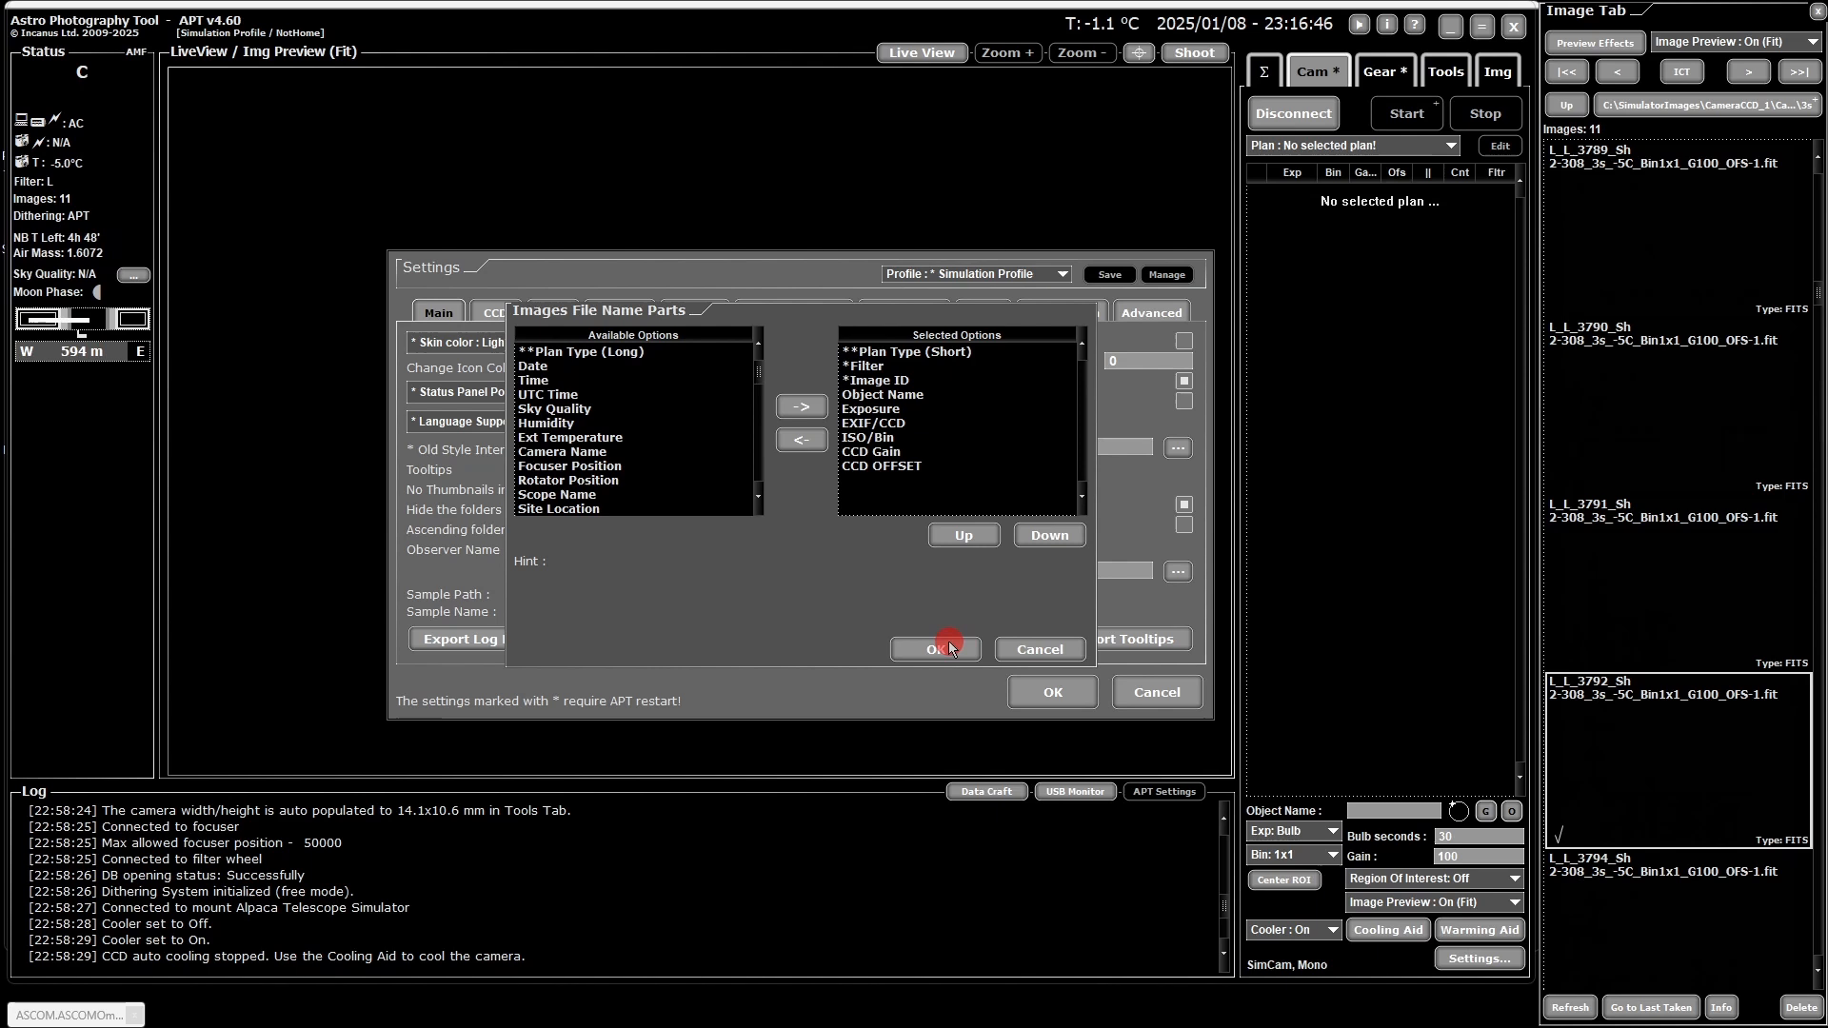
{"action": "left_click", "coordinate": [1024, 652]}
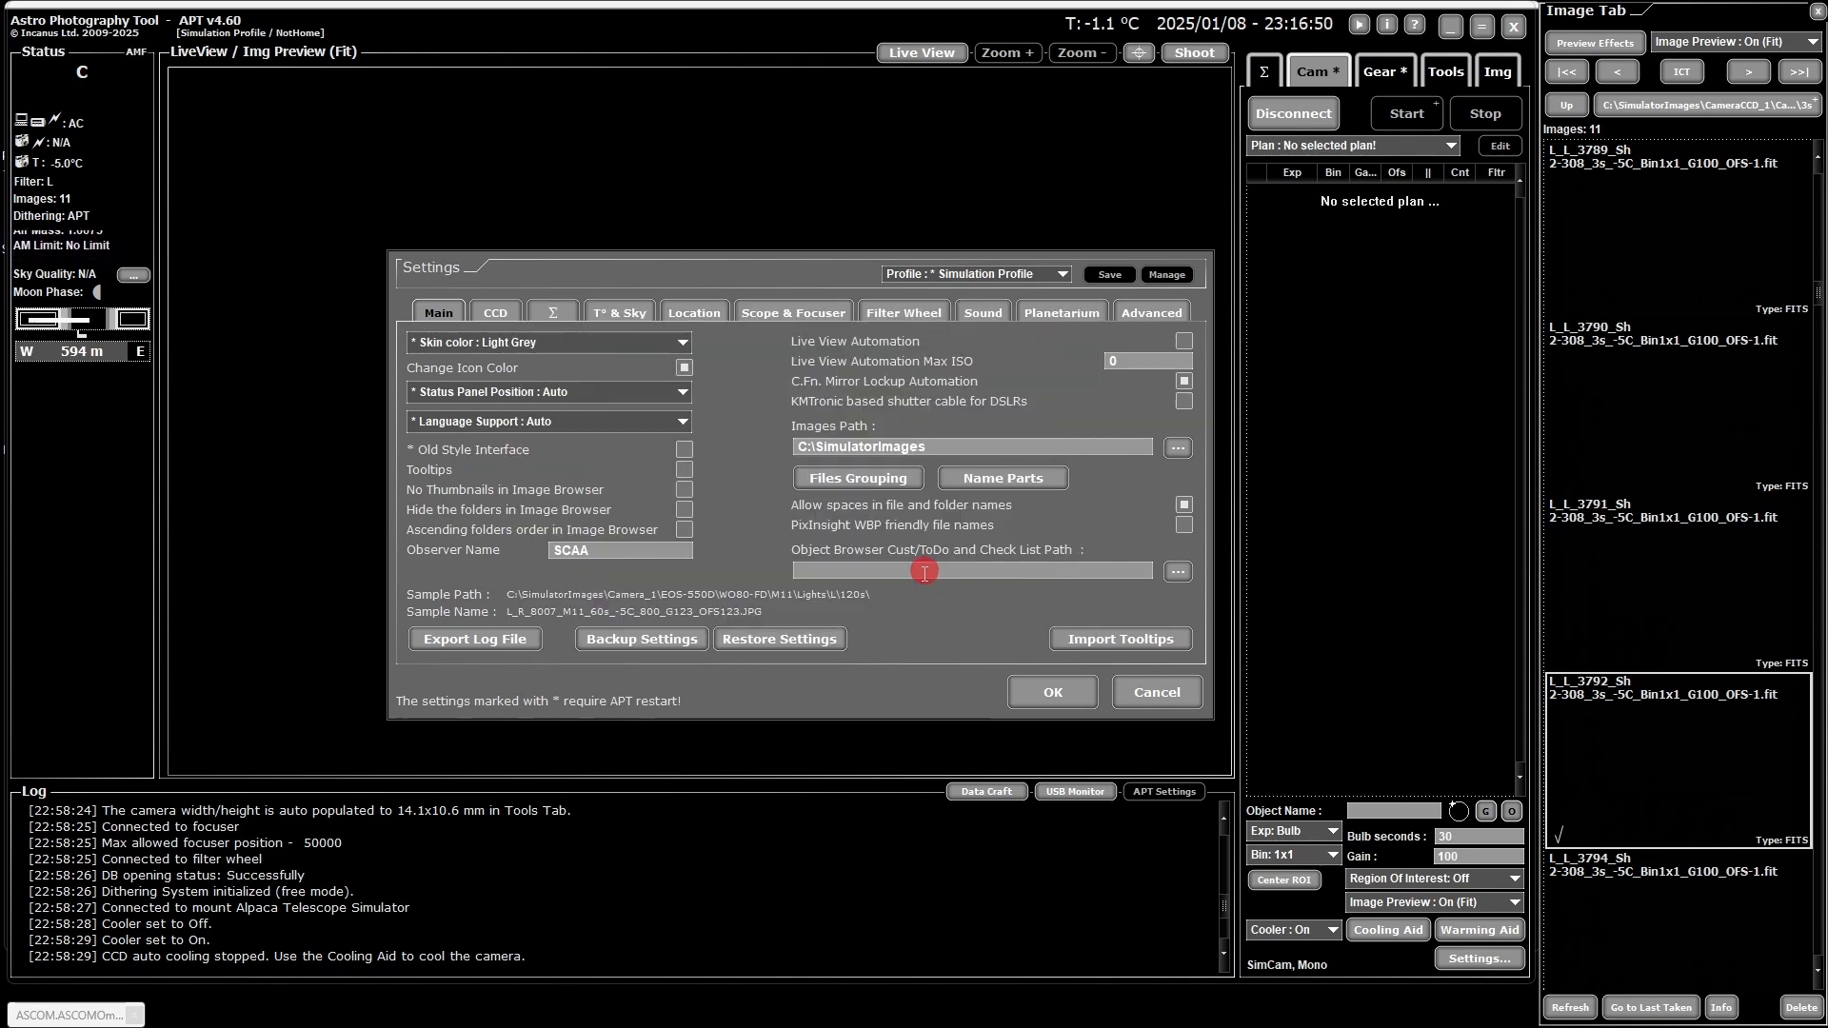
{"action": "left_click", "coordinate": [495, 312]}
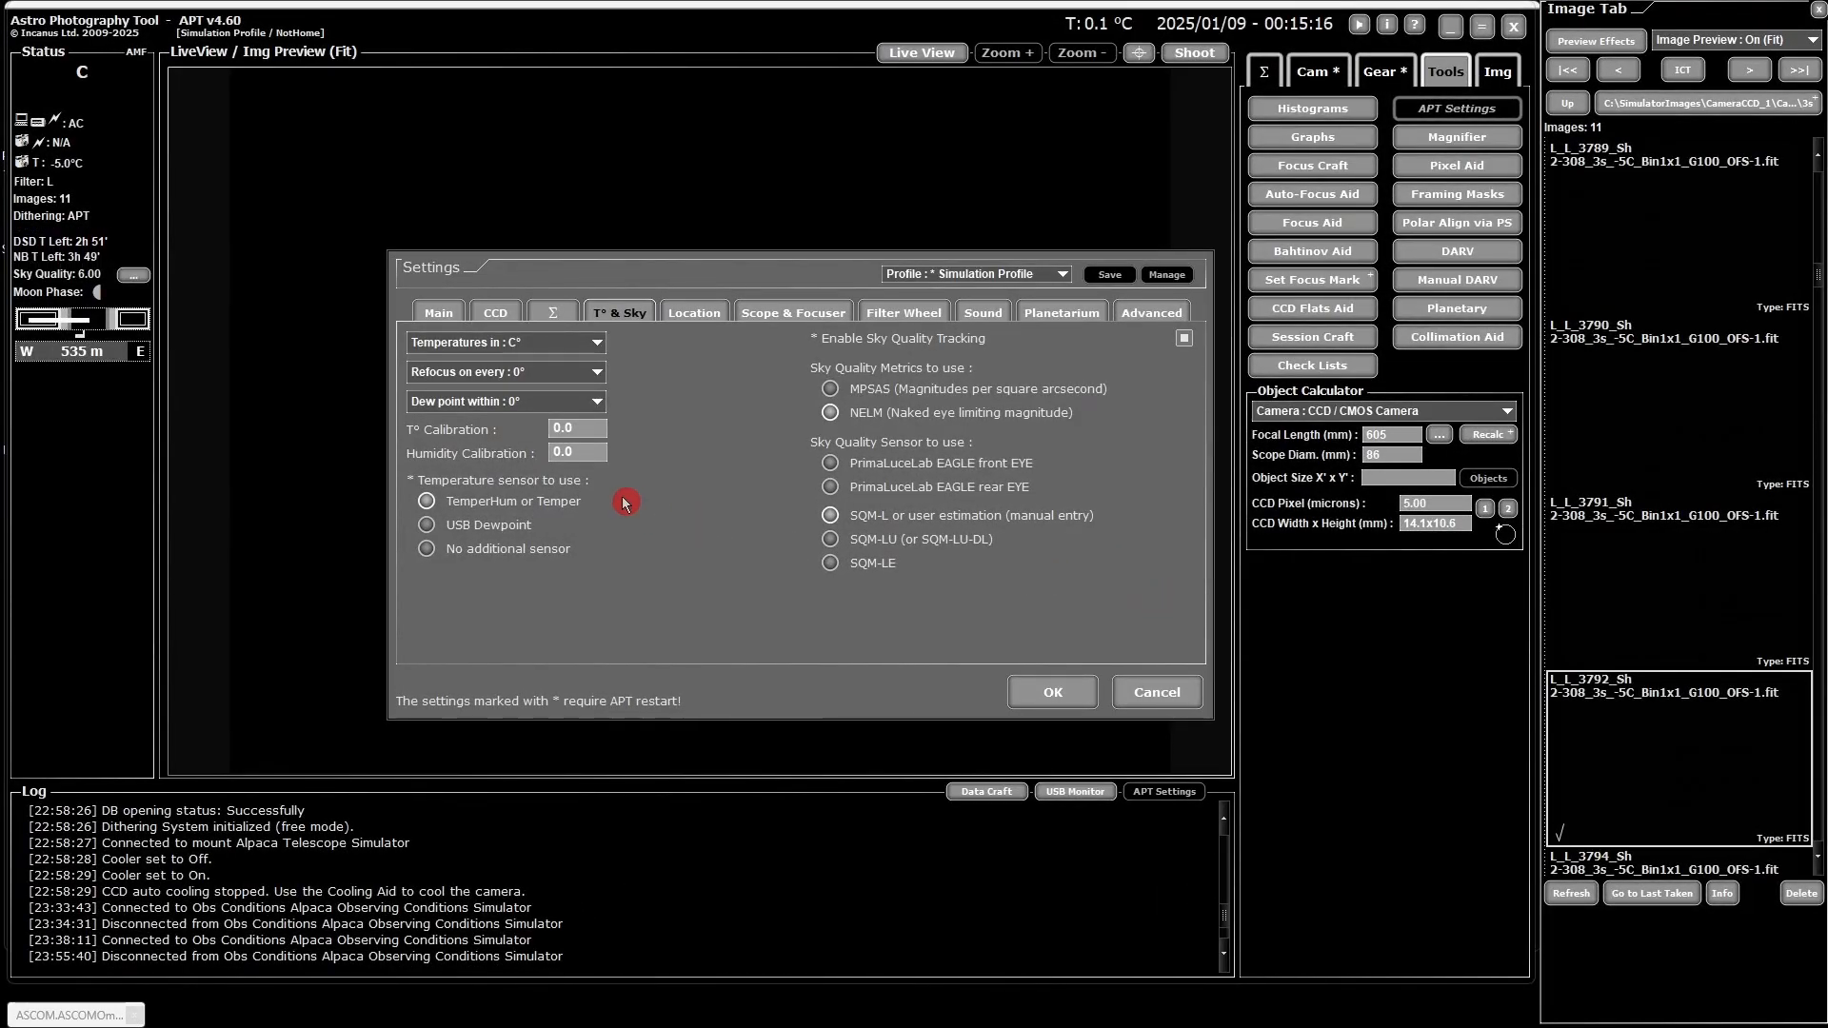
Step: Keep temperatures in C° in the T° & Sky settings, and try Refocus on every at 2° and 4° before resetting it to 0°
{"action": "left_click", "coordinate": [598, 344]}
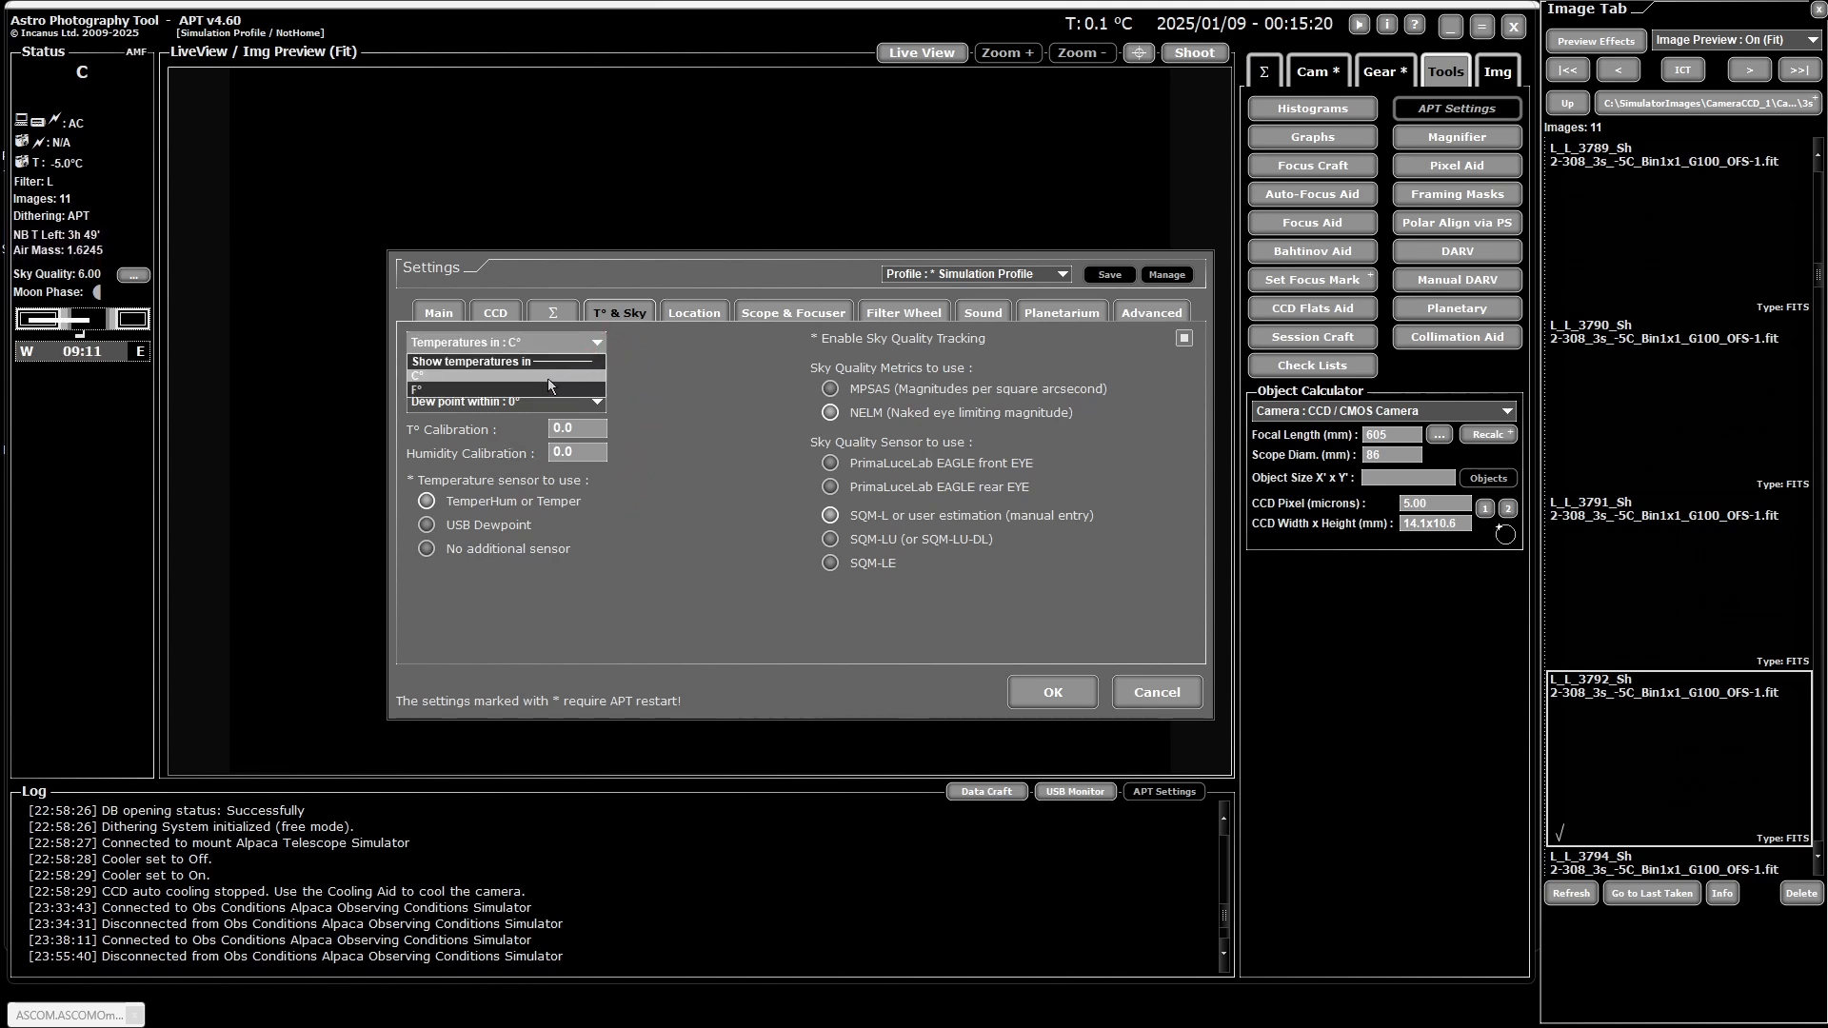
{"action": "left_click", "coordinate": [551, 376]}
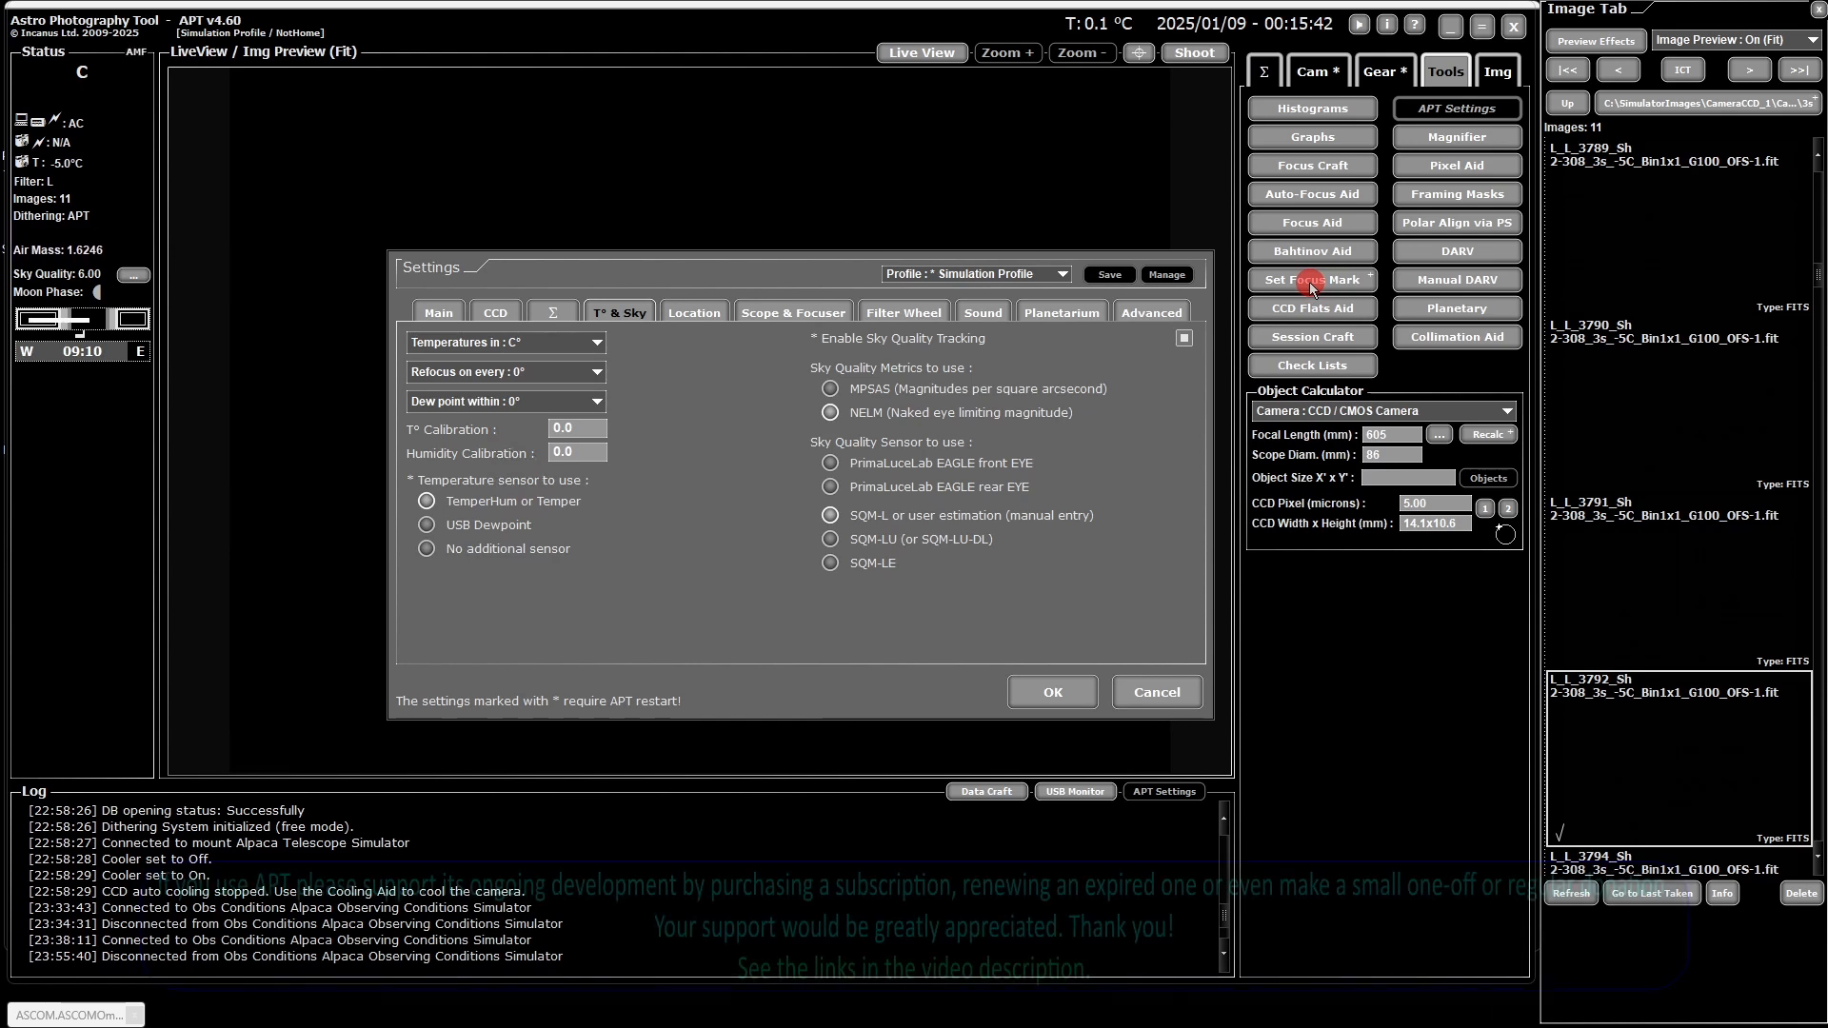
{"action": "left_click", "coordinate": [598, 372]}
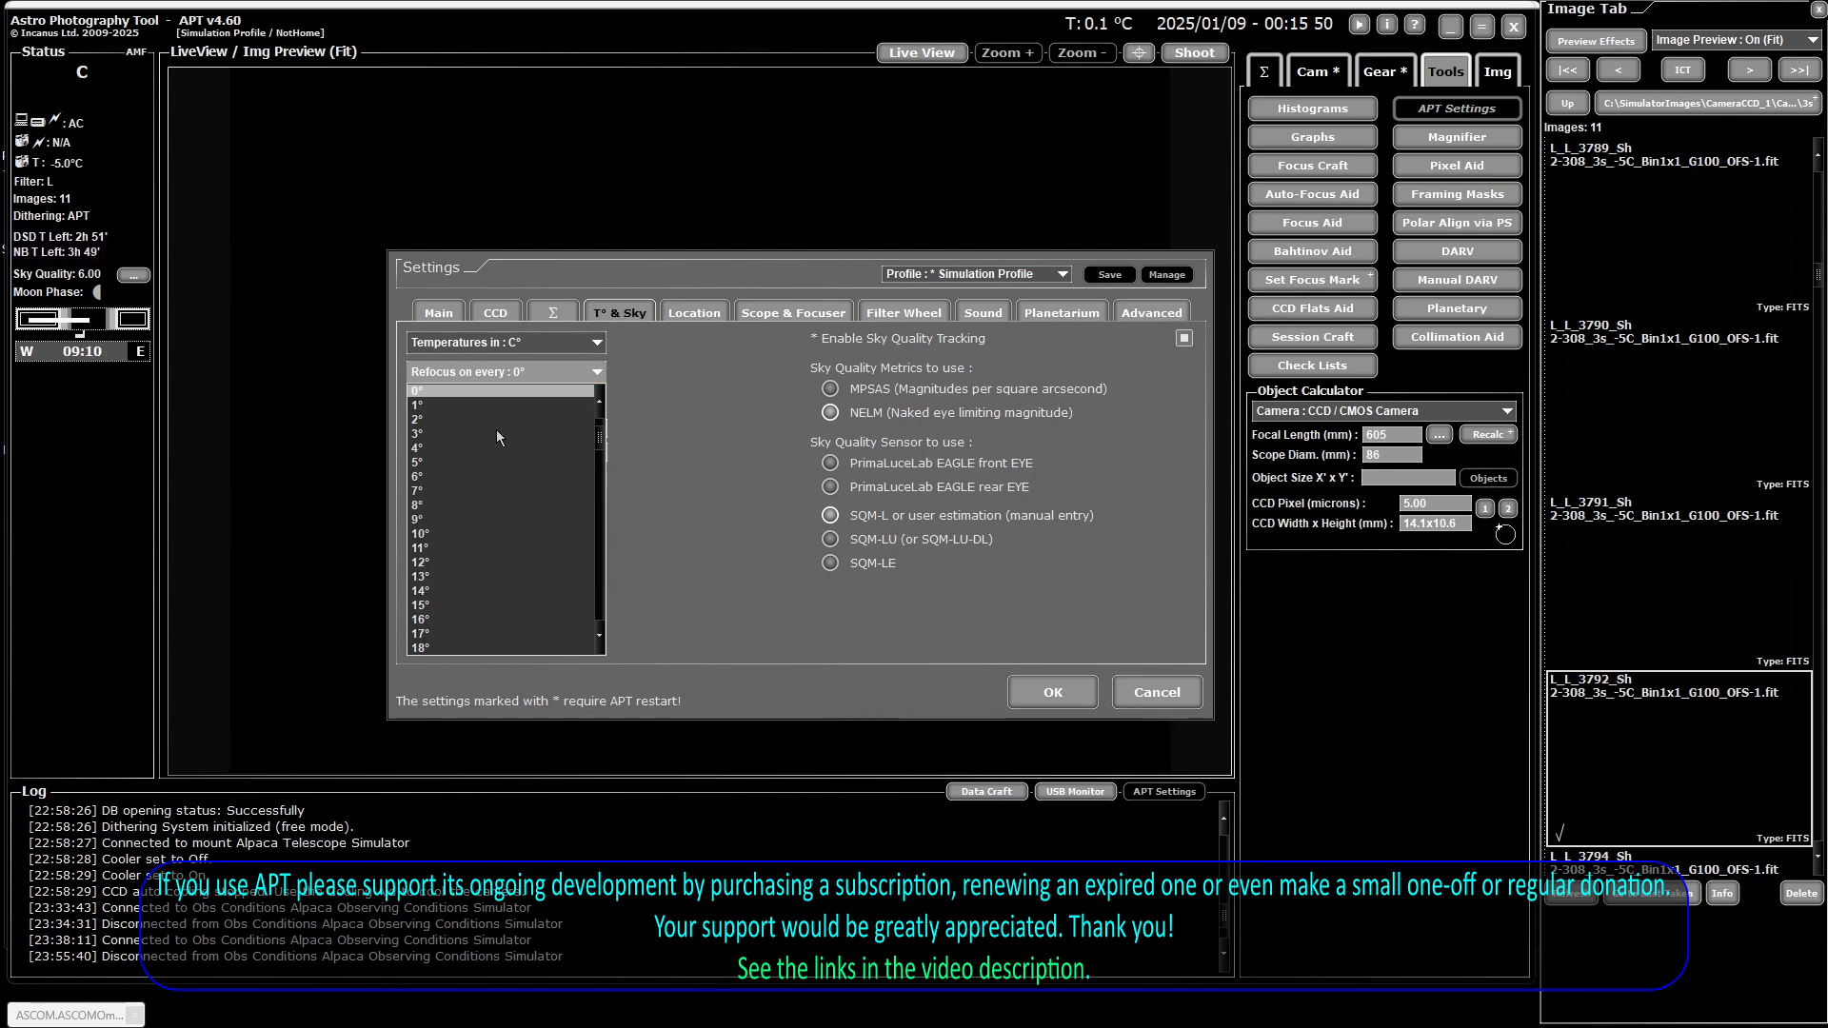
{"action": "left_click", "coordinate": [430, 419]}
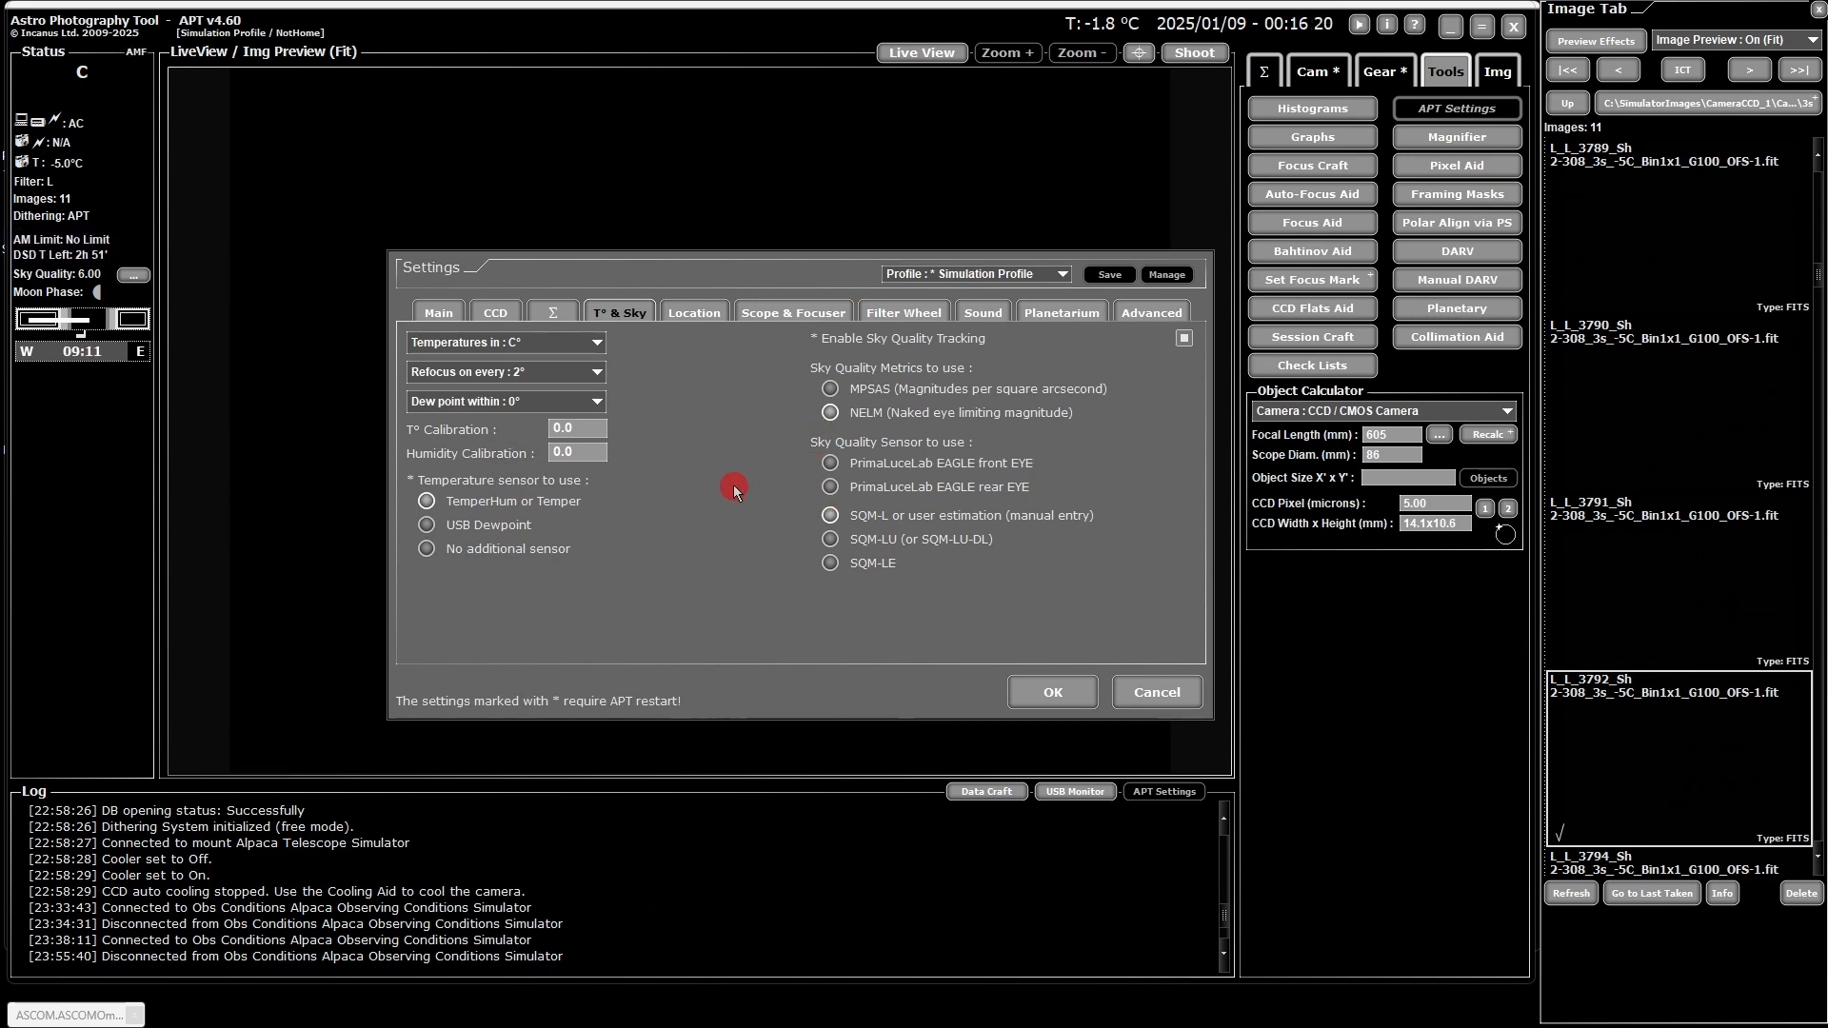
{"action": "left_click", "coordinate": [599, 373]}
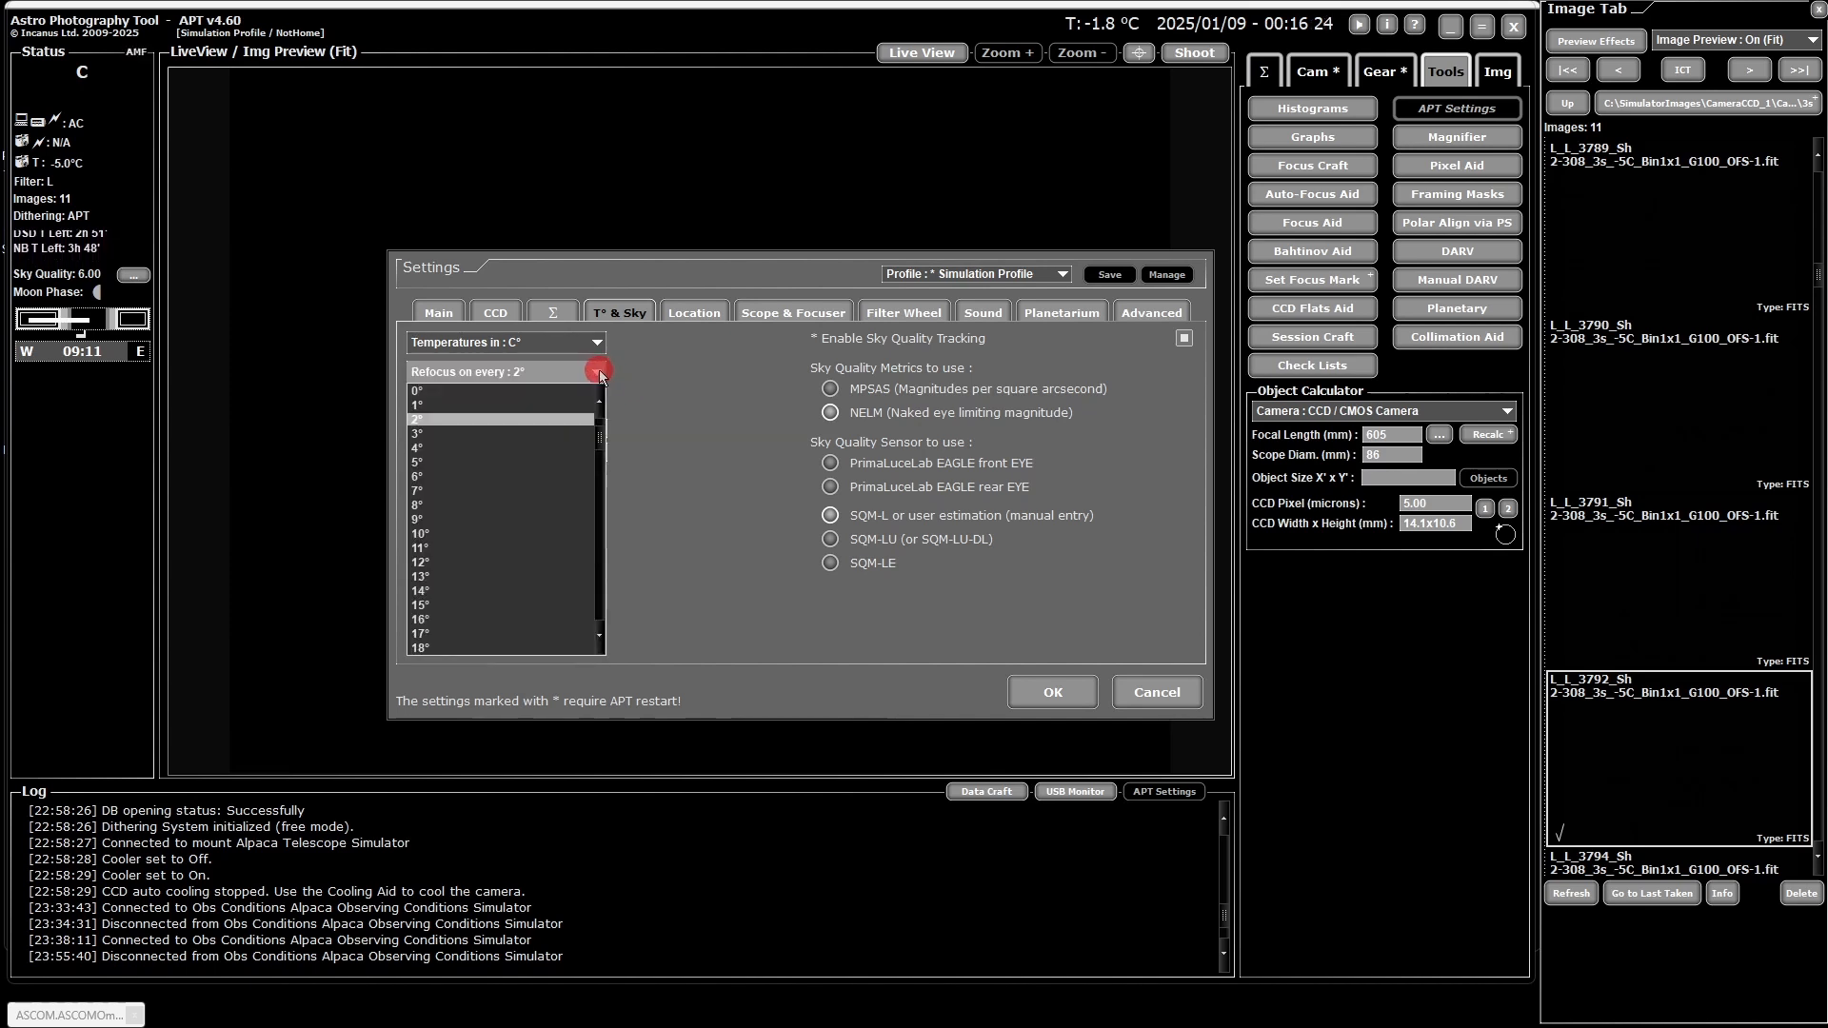
{"action": "left_click", "coordinate": [432, 448]}
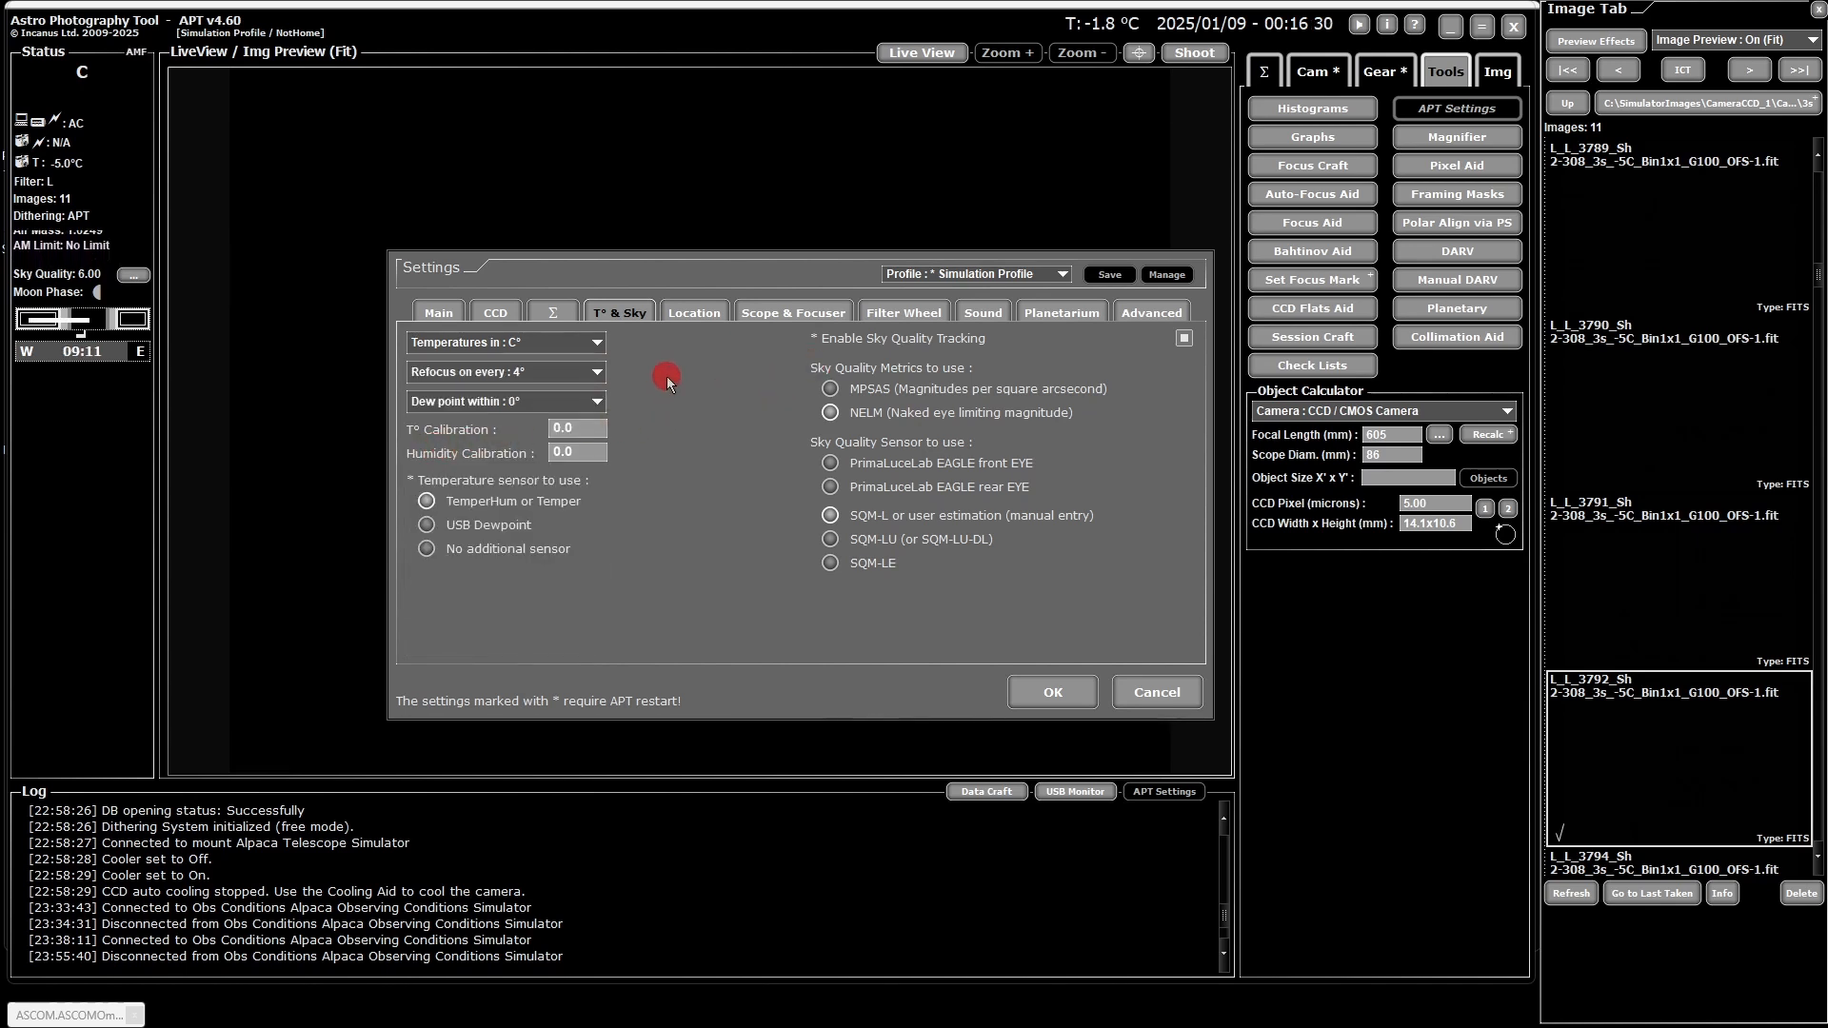
{"action": "left_click", "coordinate": [597, 372]}
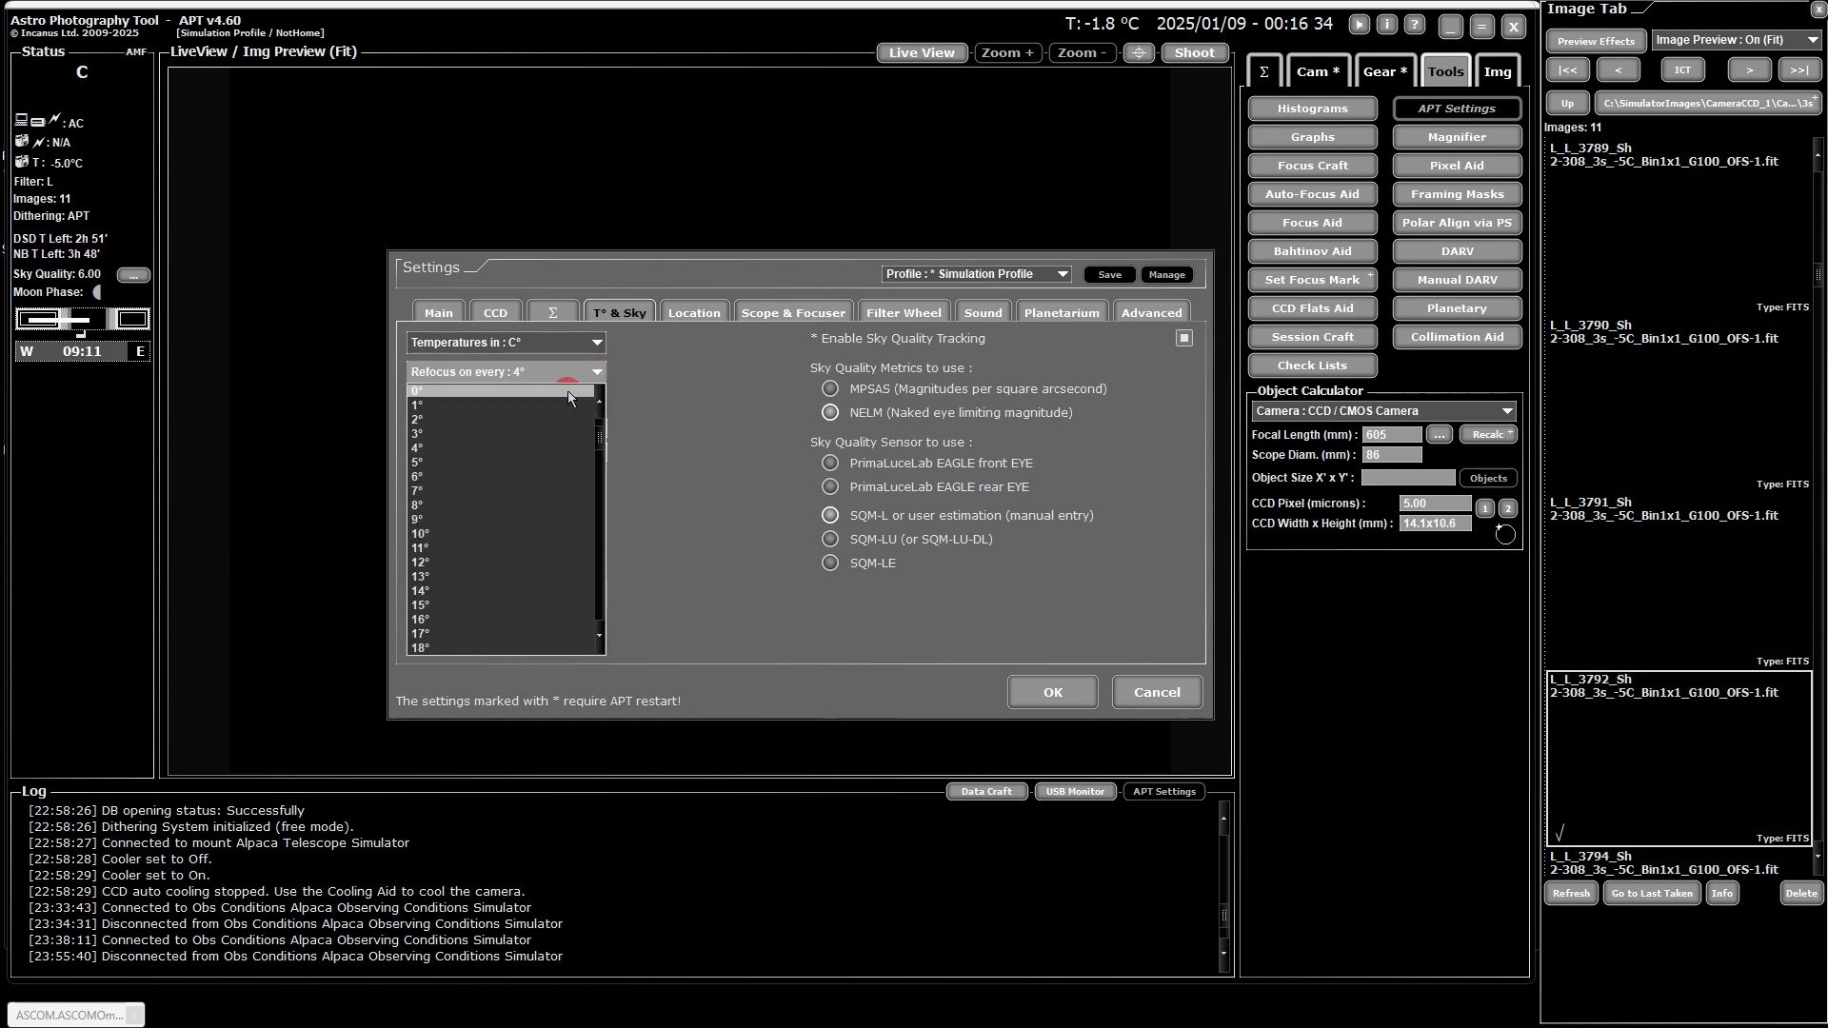
{"action": "left_click", "coordinate": [567, 391]}
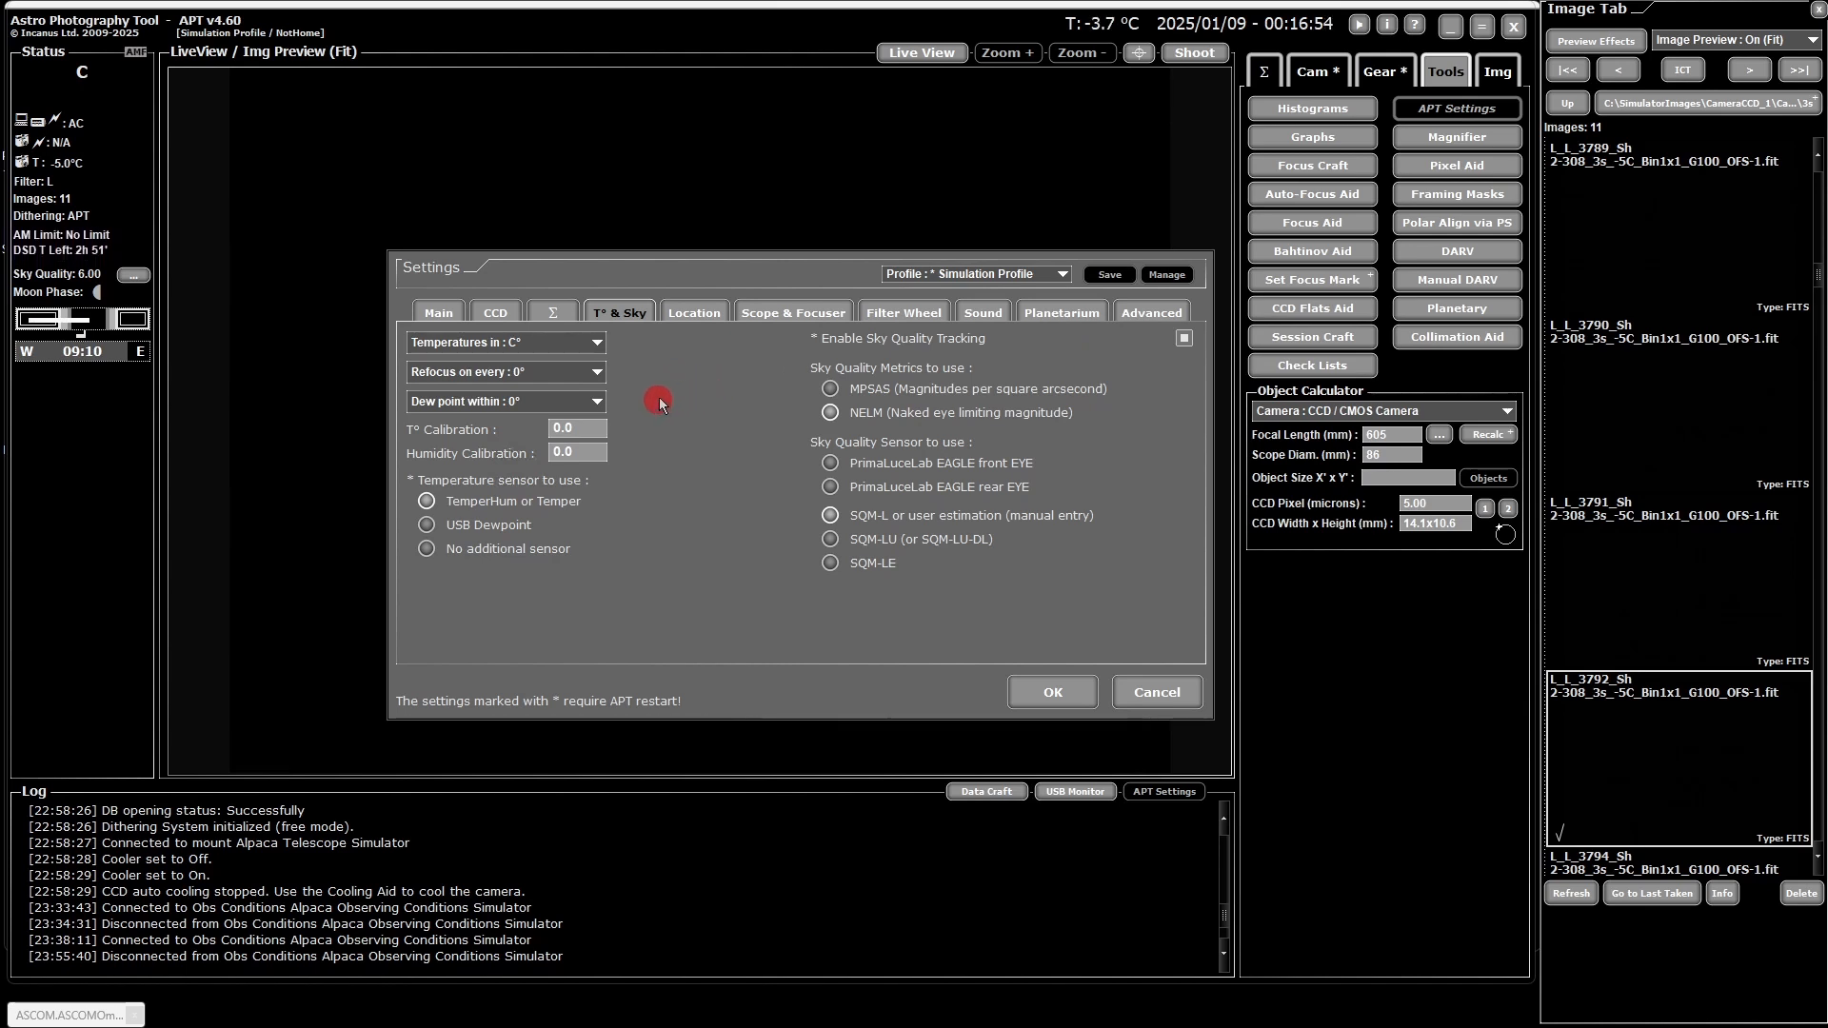
Step: View the available Dew point within thresholds in the T° & Sky settings, keeping 0°
{"action": "left_click", "coordinate": [598, 401]}
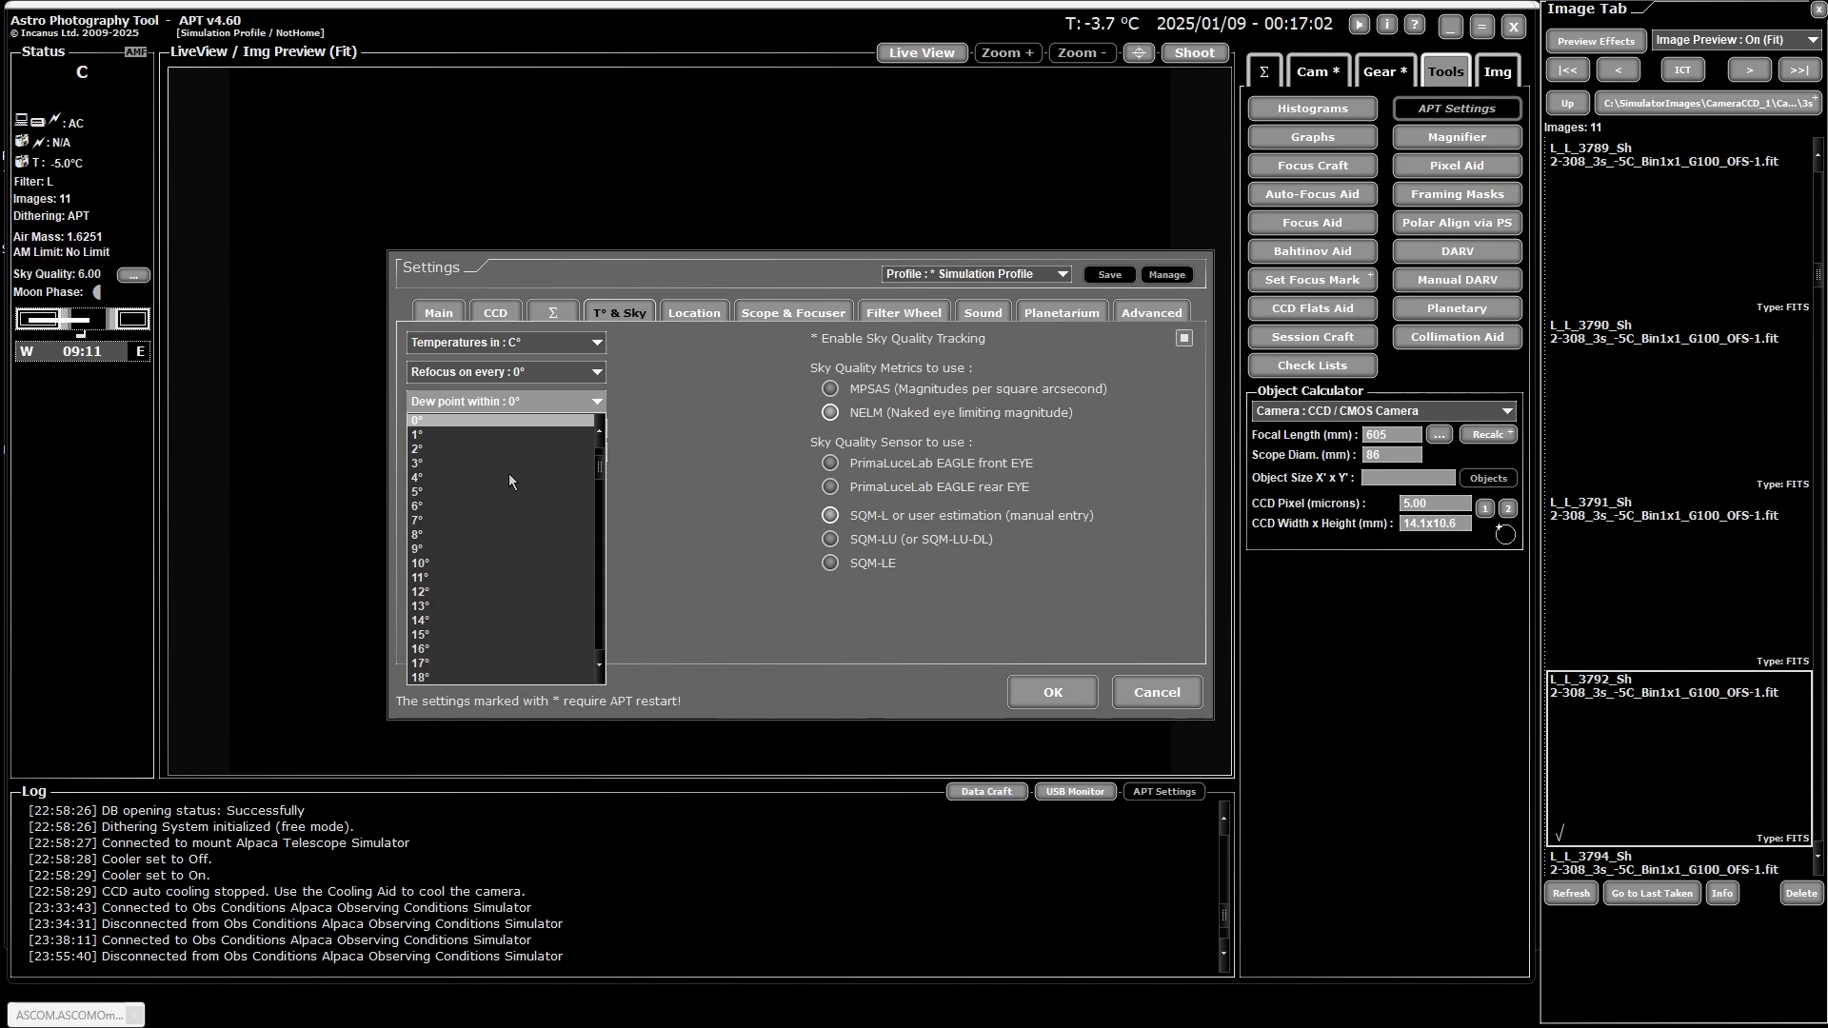
{"action": "left_click", "coordinate": [600, 399]}
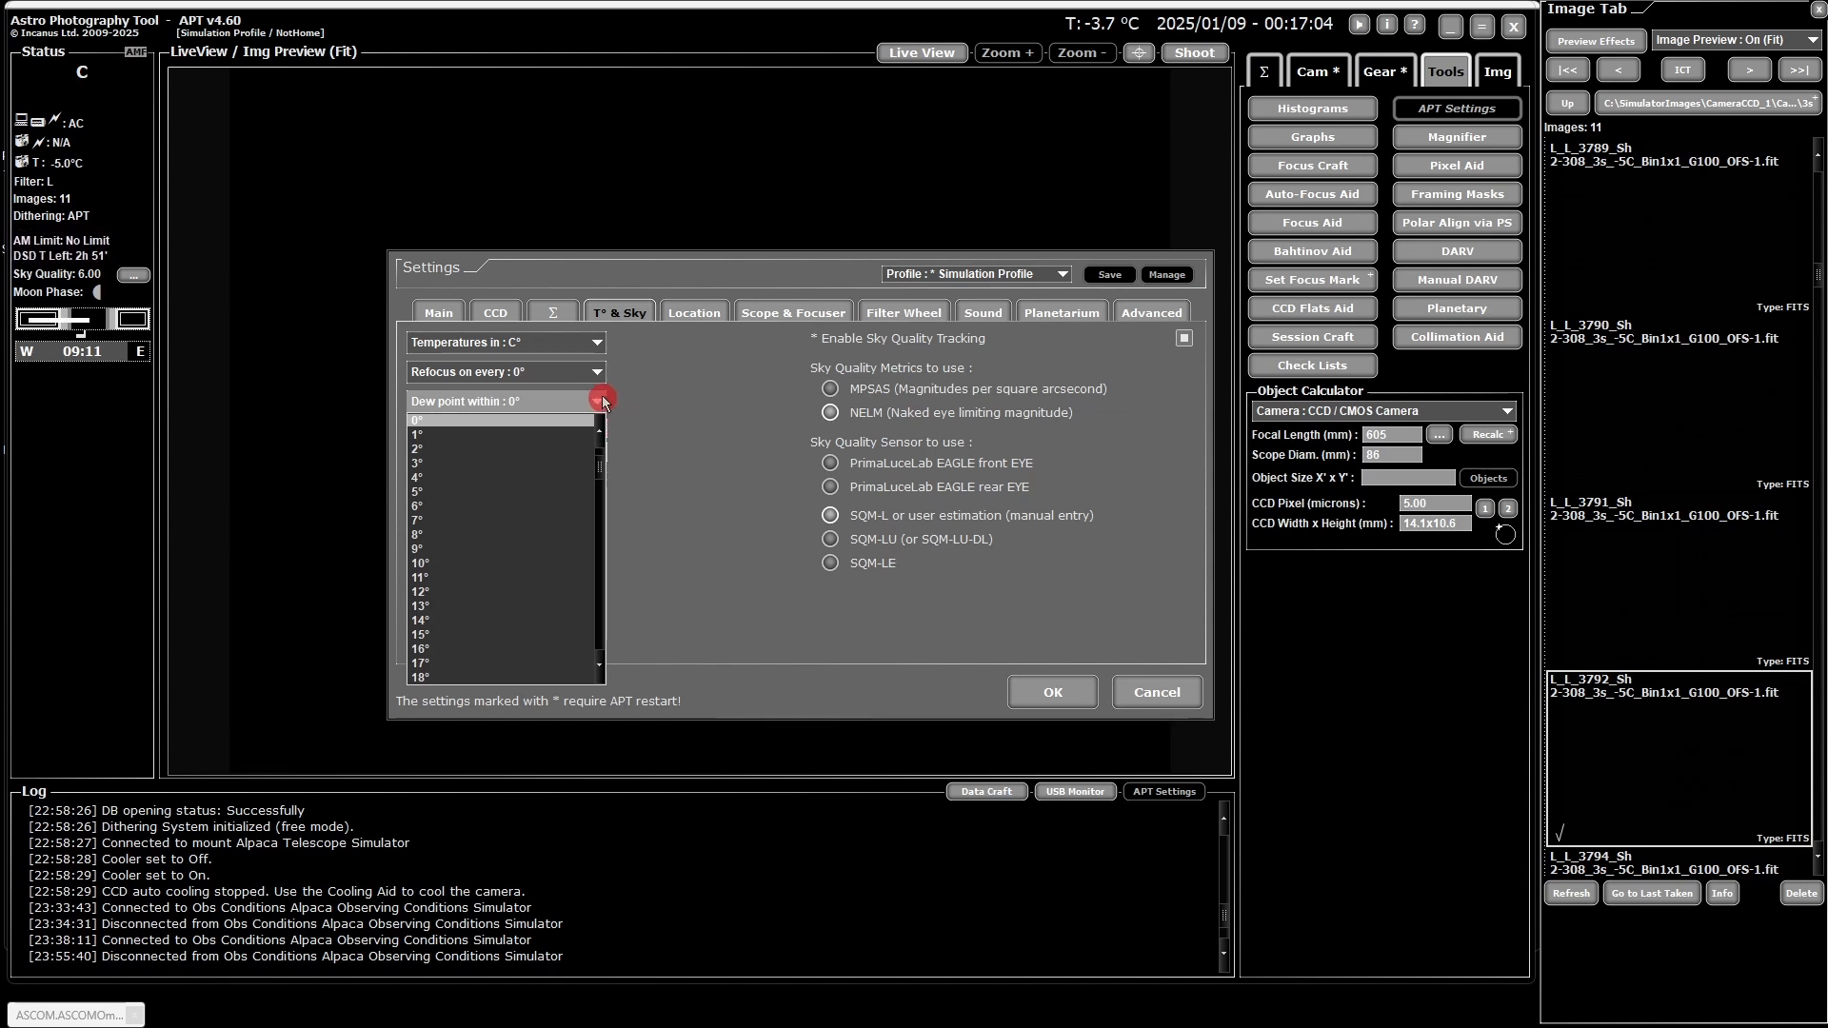
{"action": "left_click", "coordinate": [600, 399]}
{"action": "left_click", "coordinate": [598, 400]}
{"action": "left_click", "coordinate": [693, 392]}
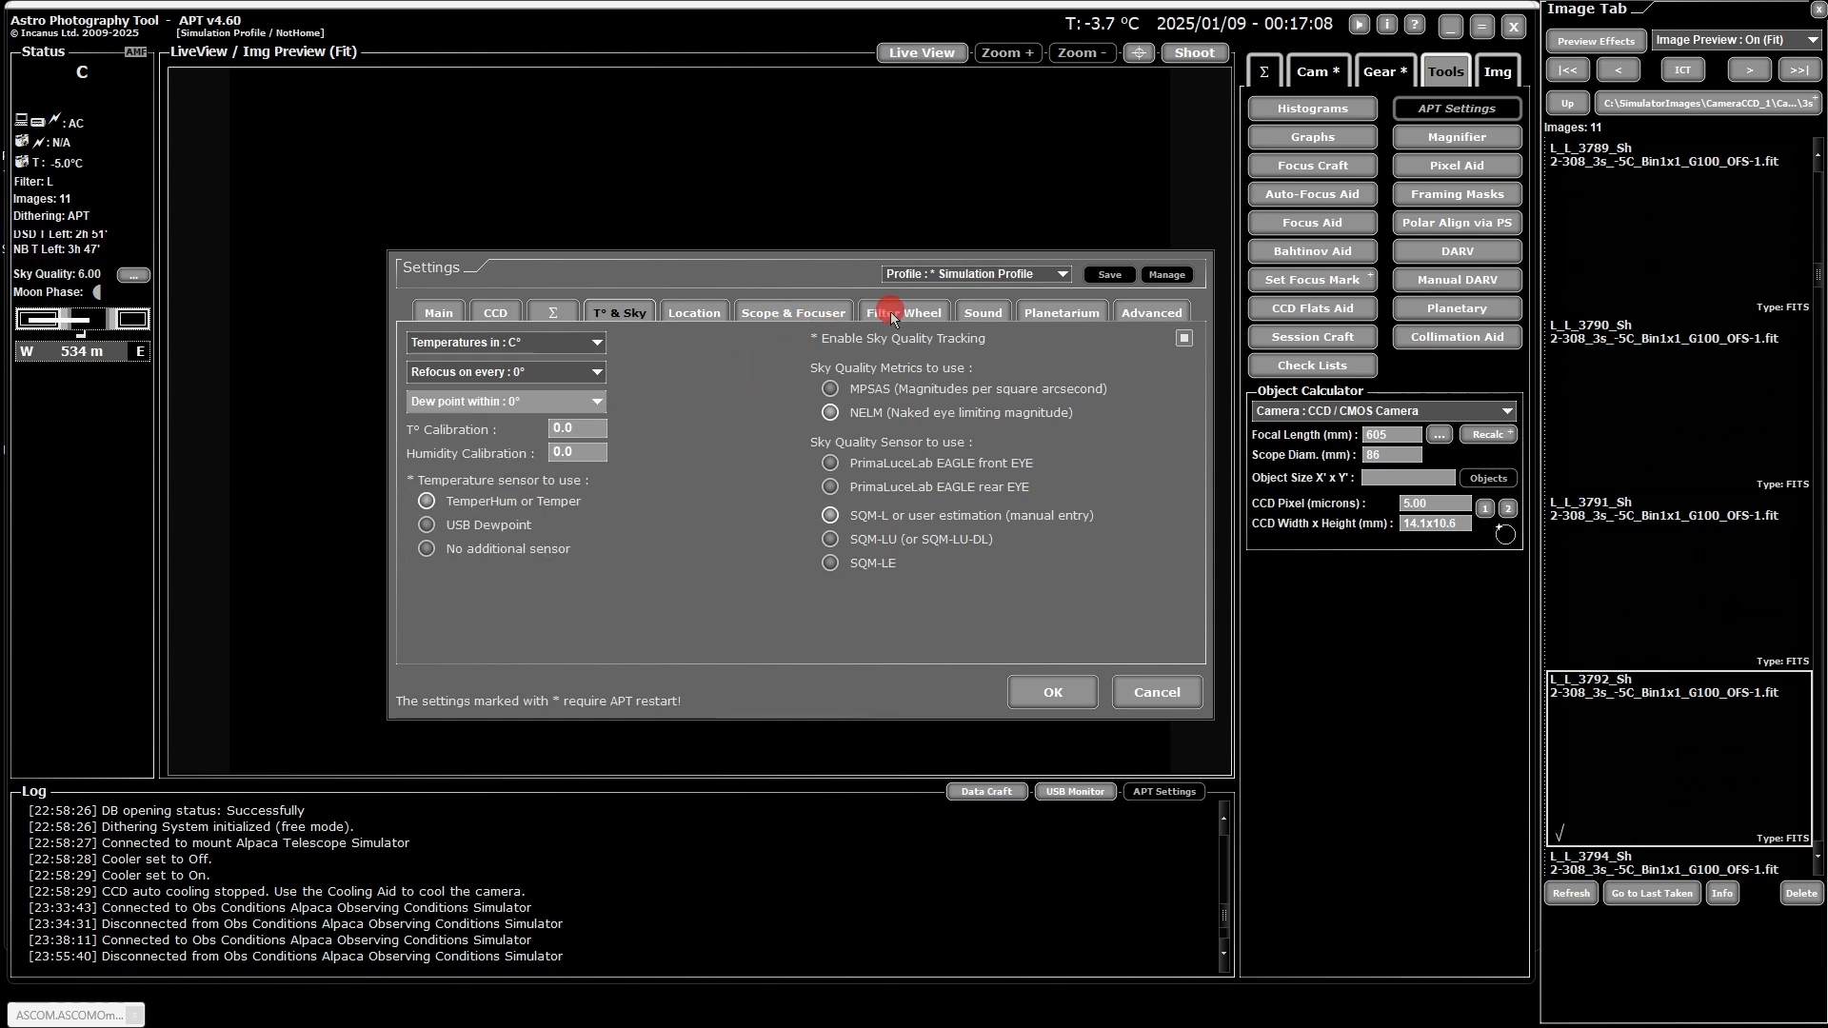
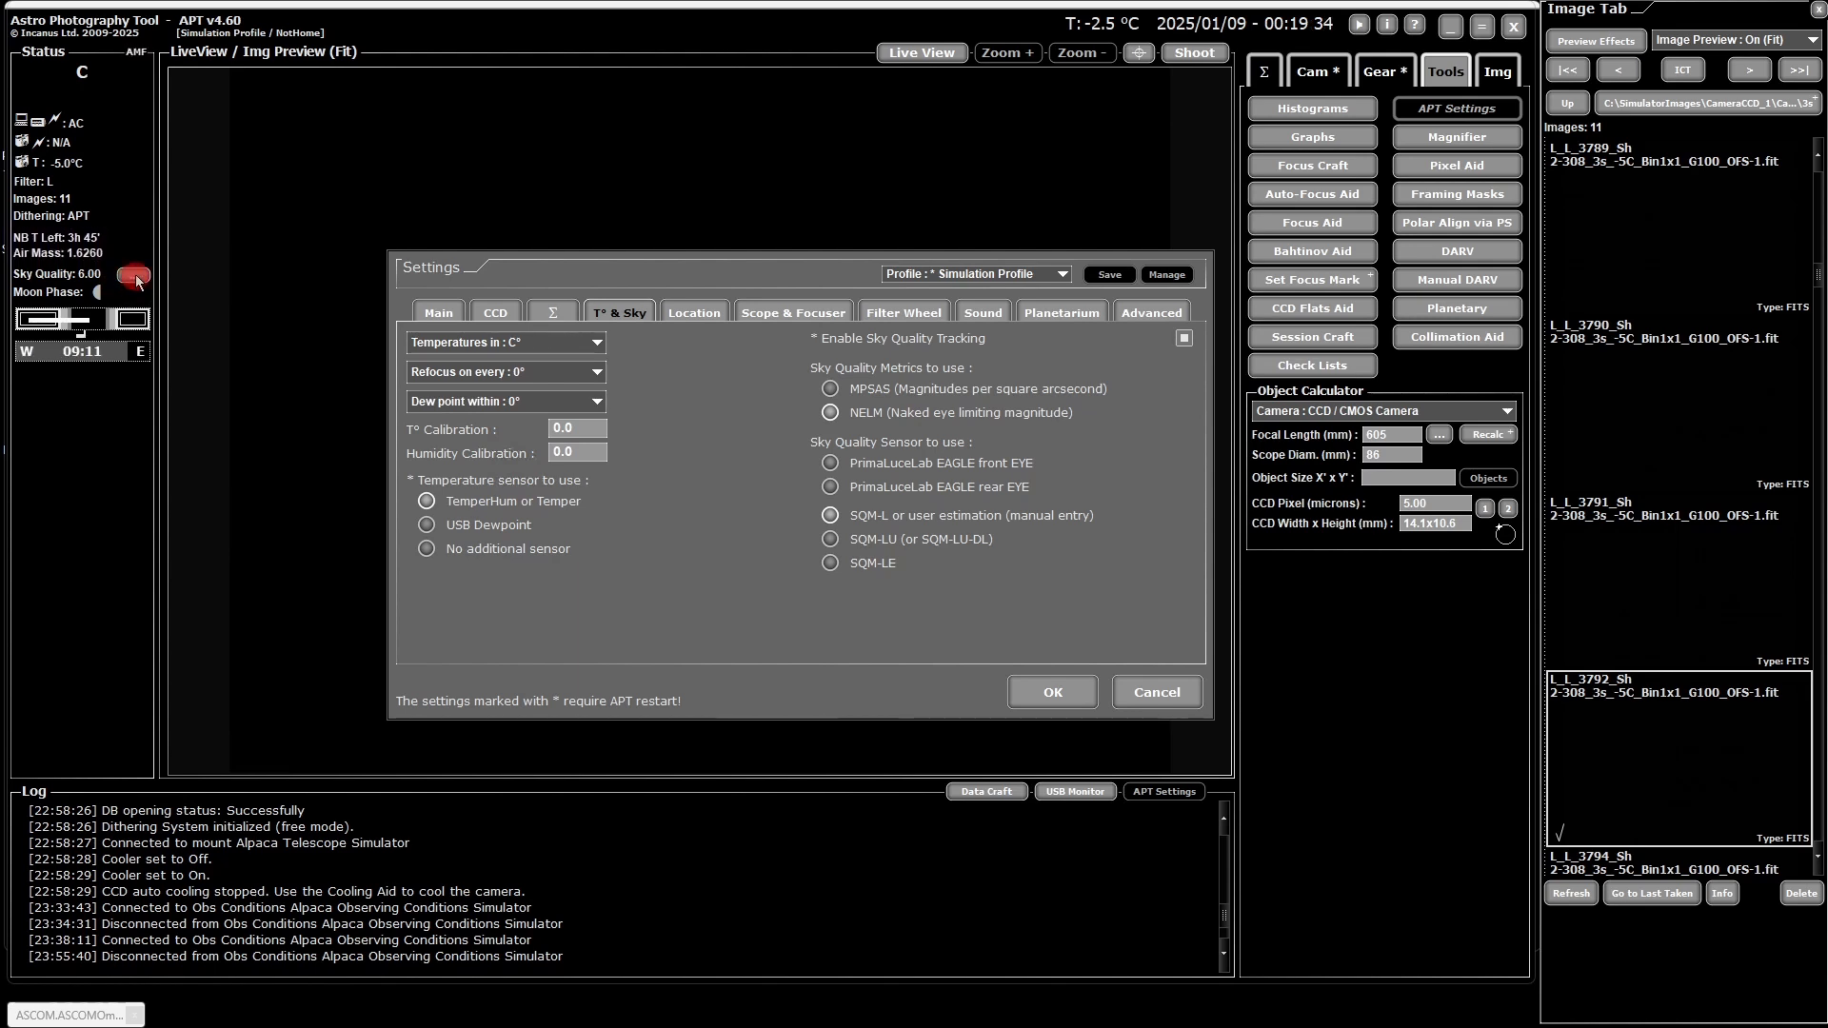
Step: View the Sky Quality readings window from the status area and close it
{"action": "left_click", "coordinate": [134, 276]}
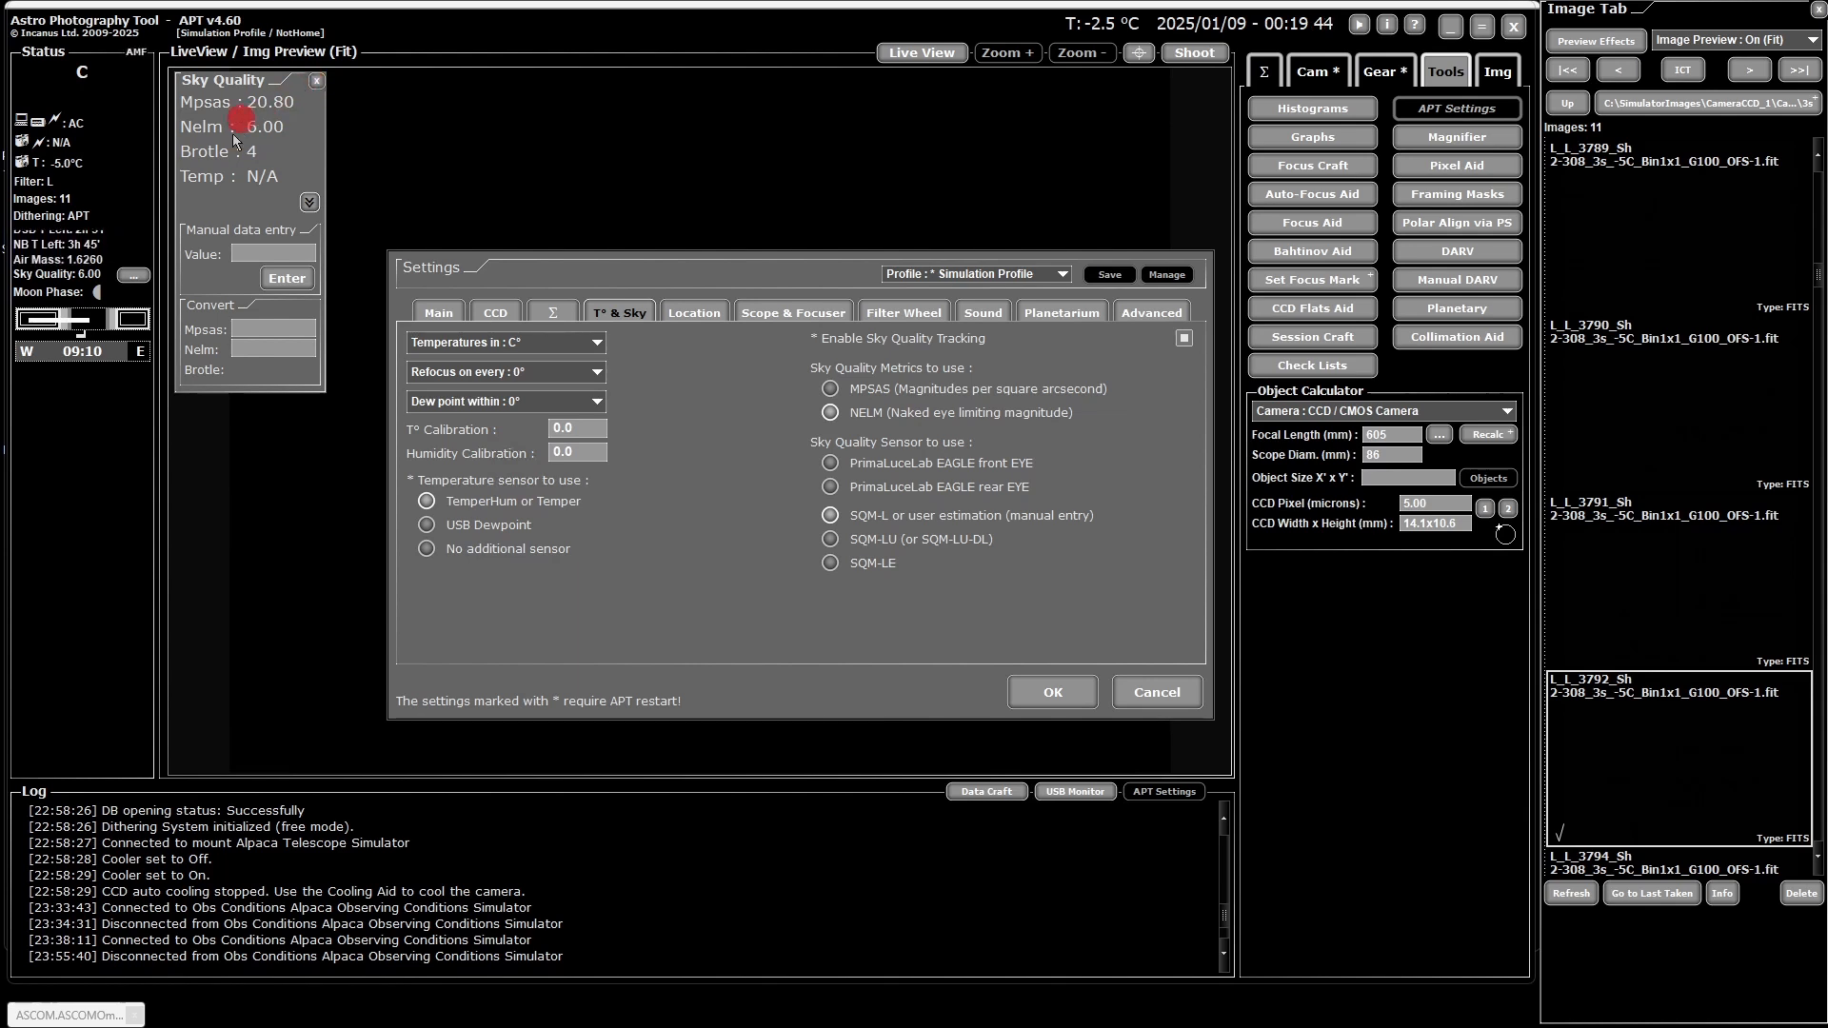
{"action": "left_click", "coordinate": [317, 84]}
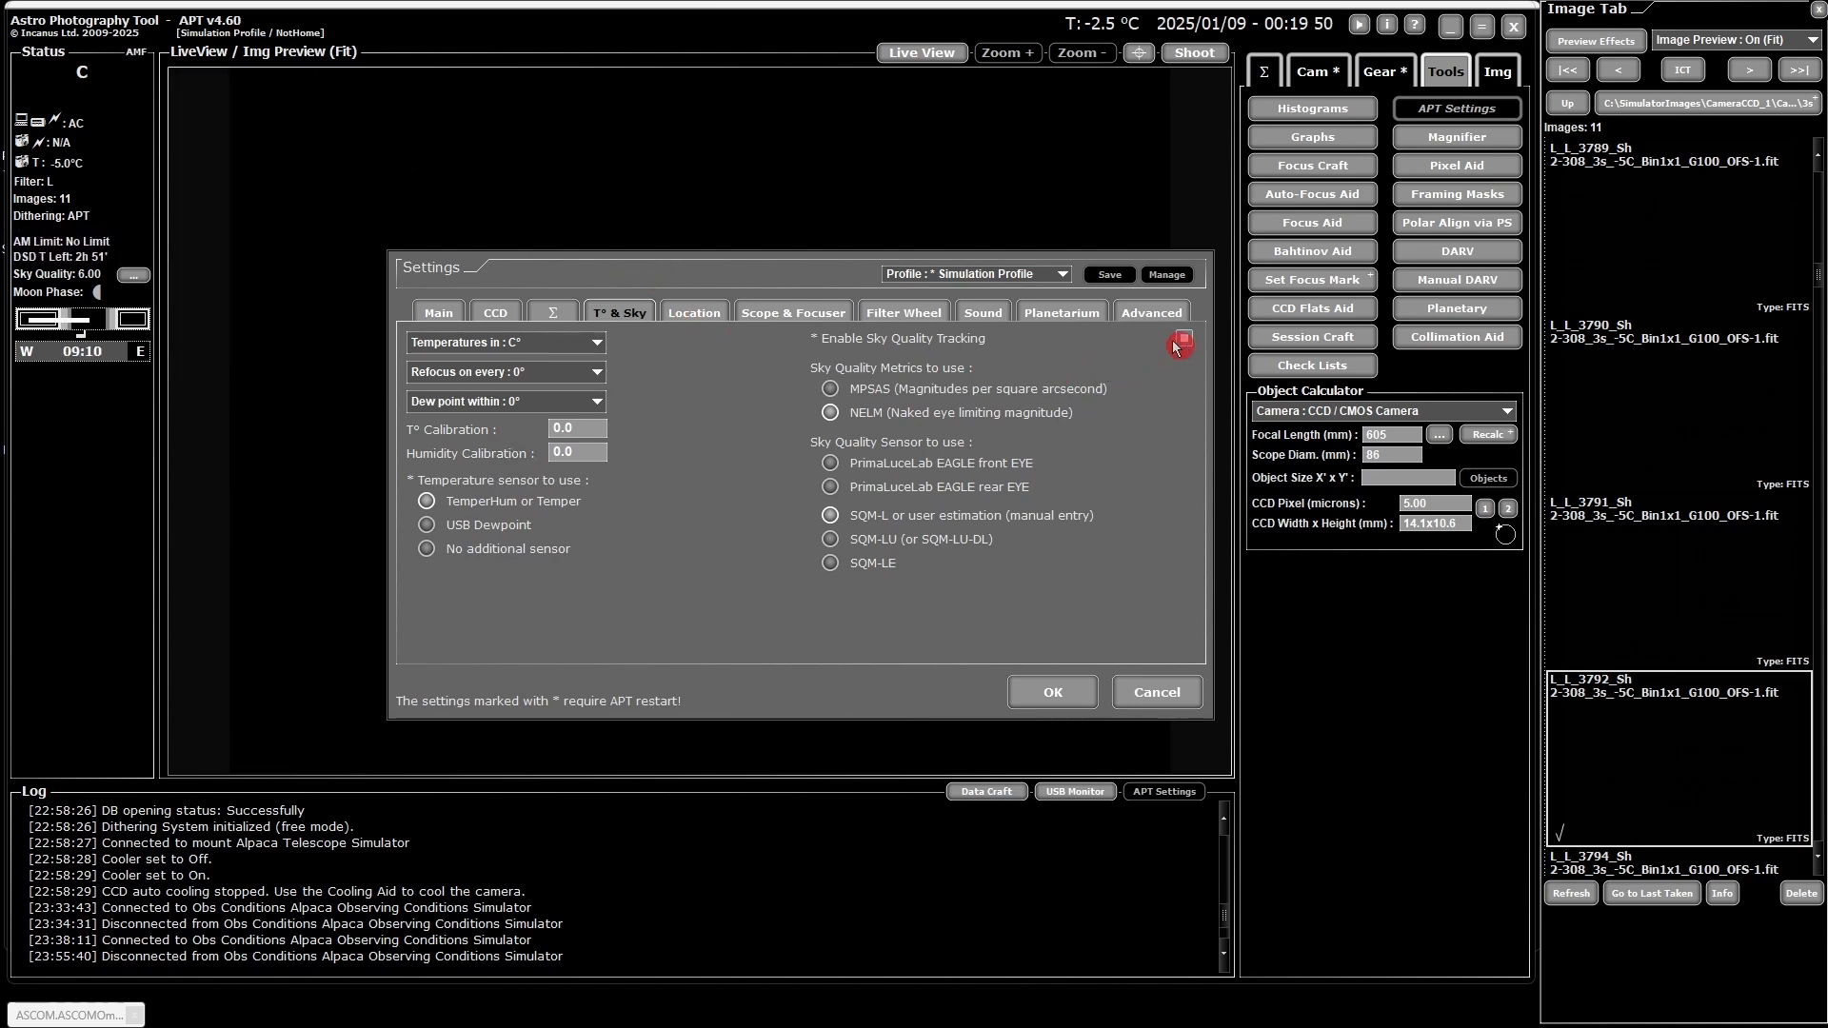
{"action": "left_click", "coordinate": [132, 275]}
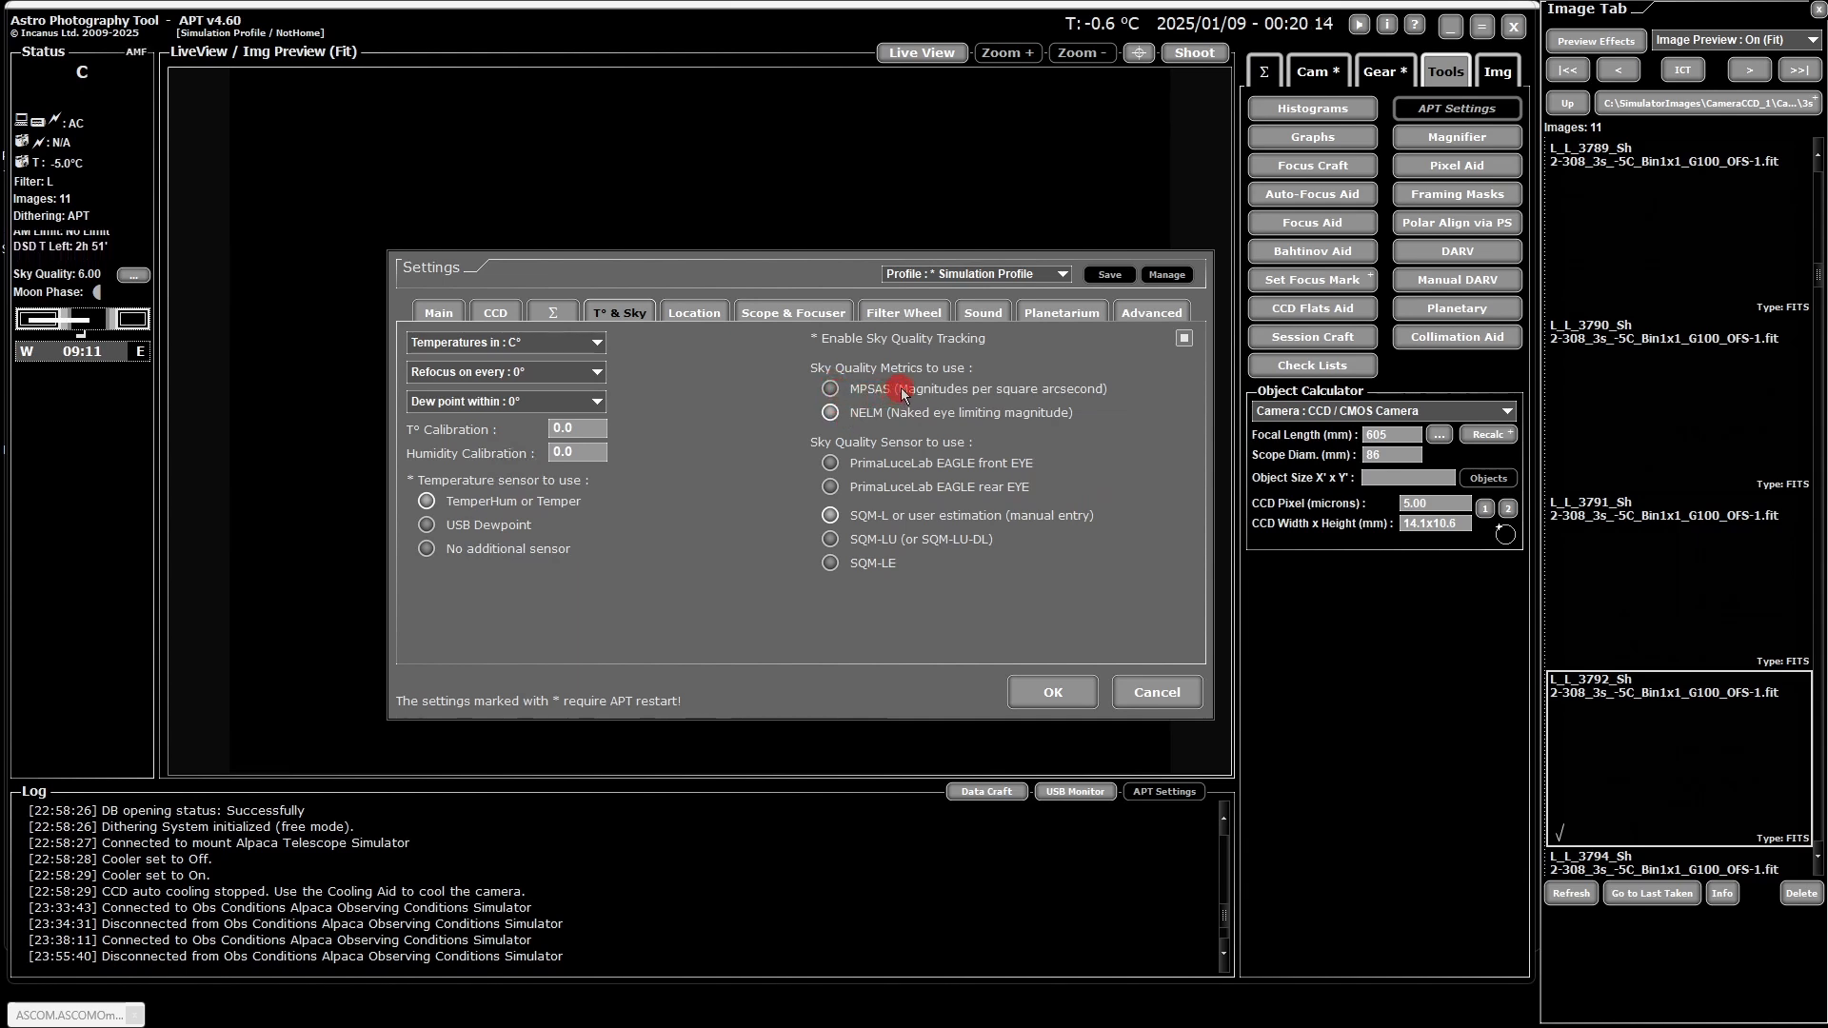
Step: Open the Sky Quality window and enter a manual sky quality value of 7
{"action": "left_click", "coordinate": [134, 276]}
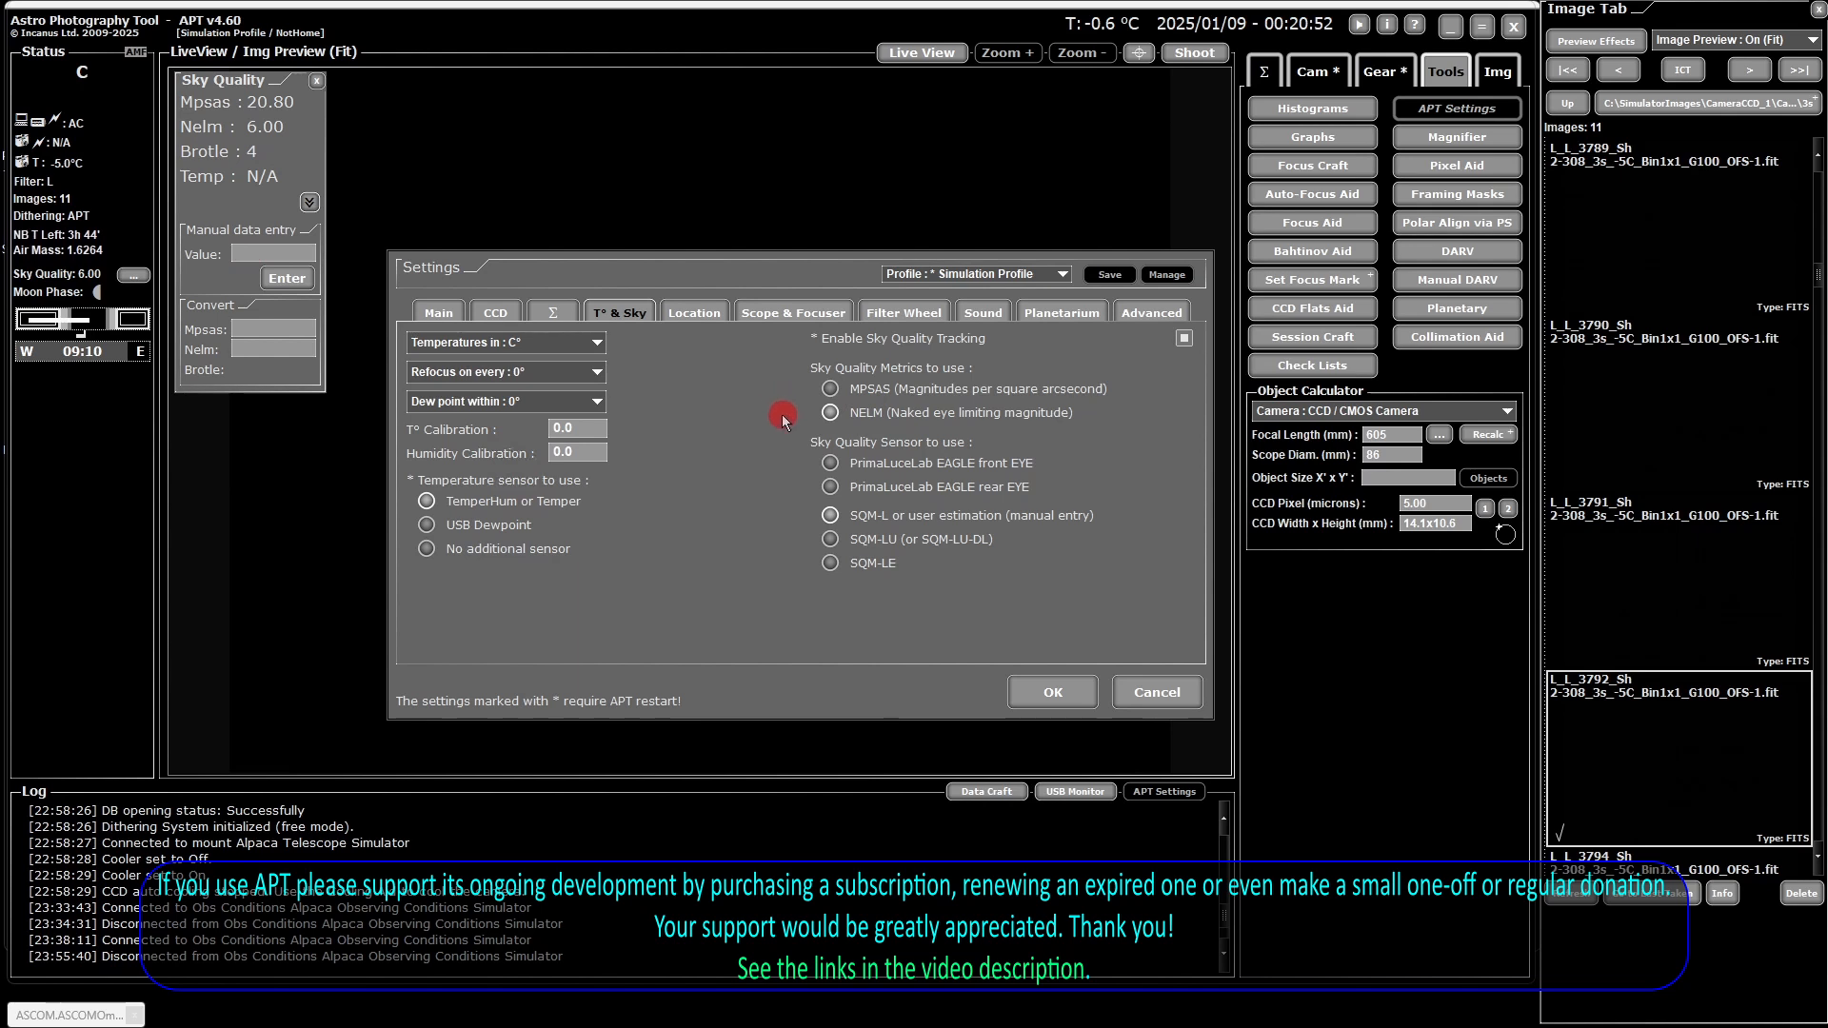
{"action": "left_click", "coordinate": [277, 254]}
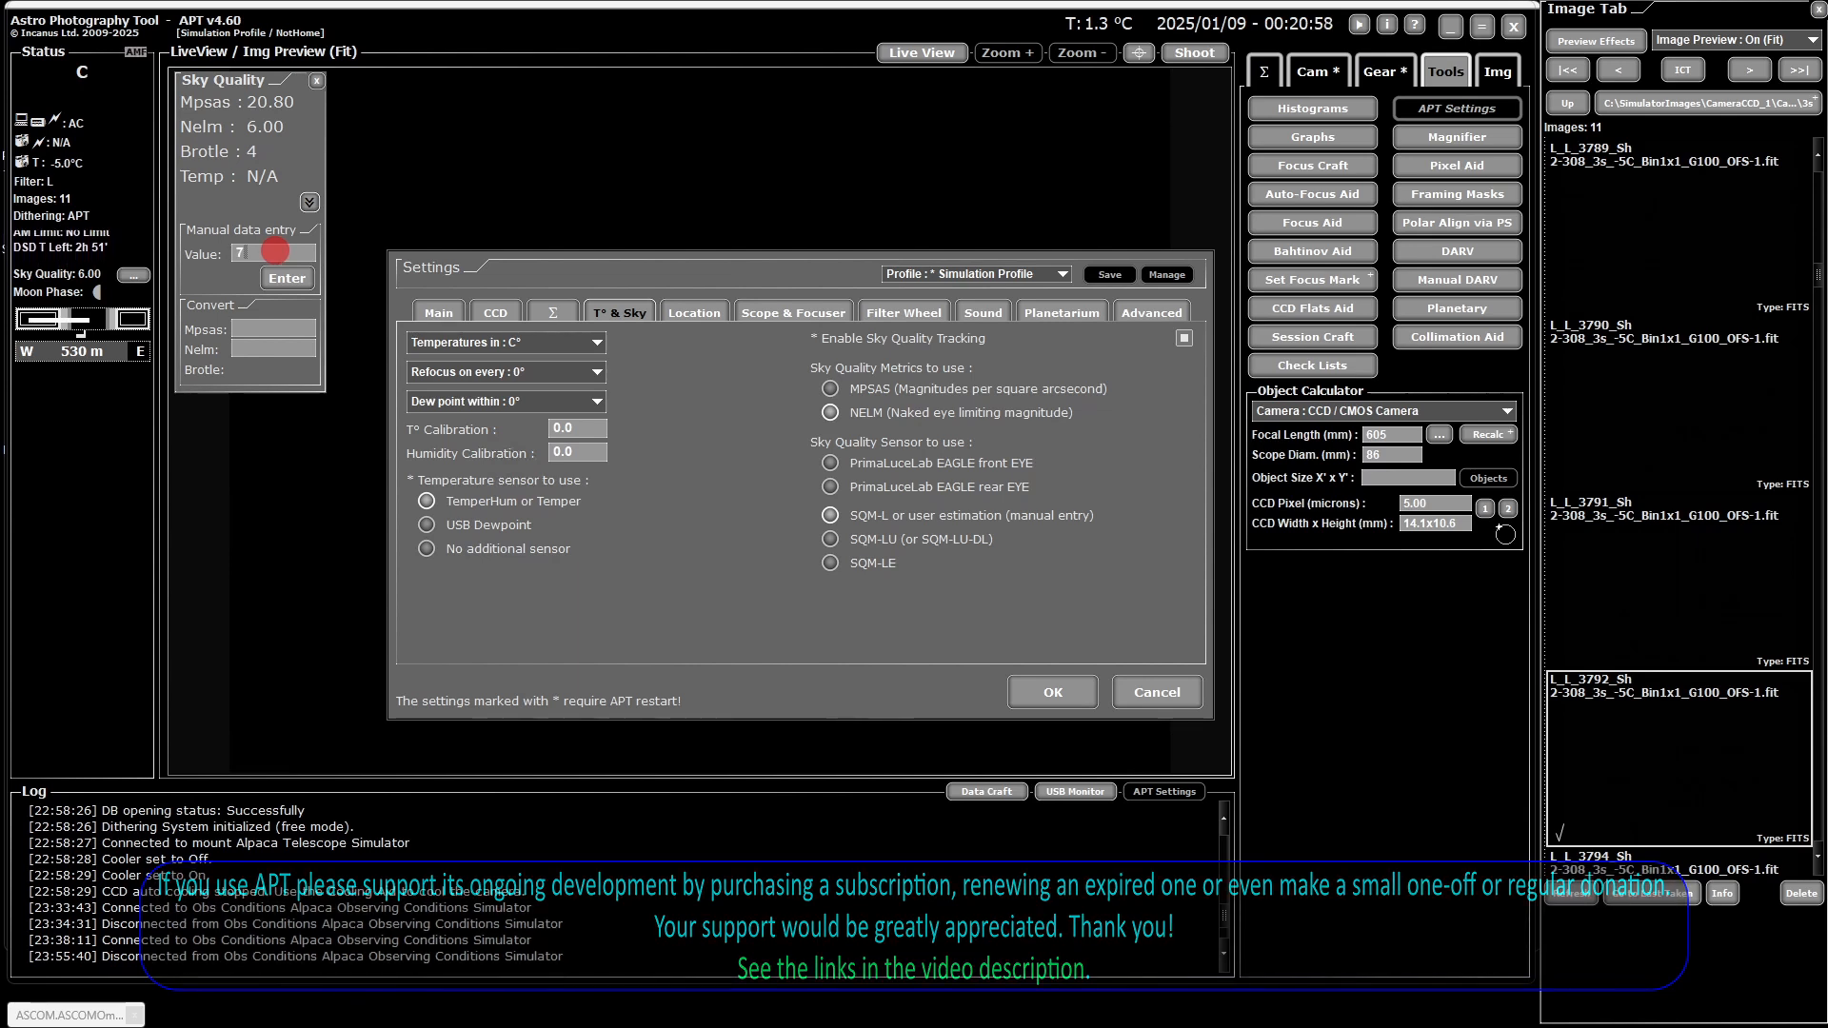
{"action": "left_click", "coordinate": [286, 278]}
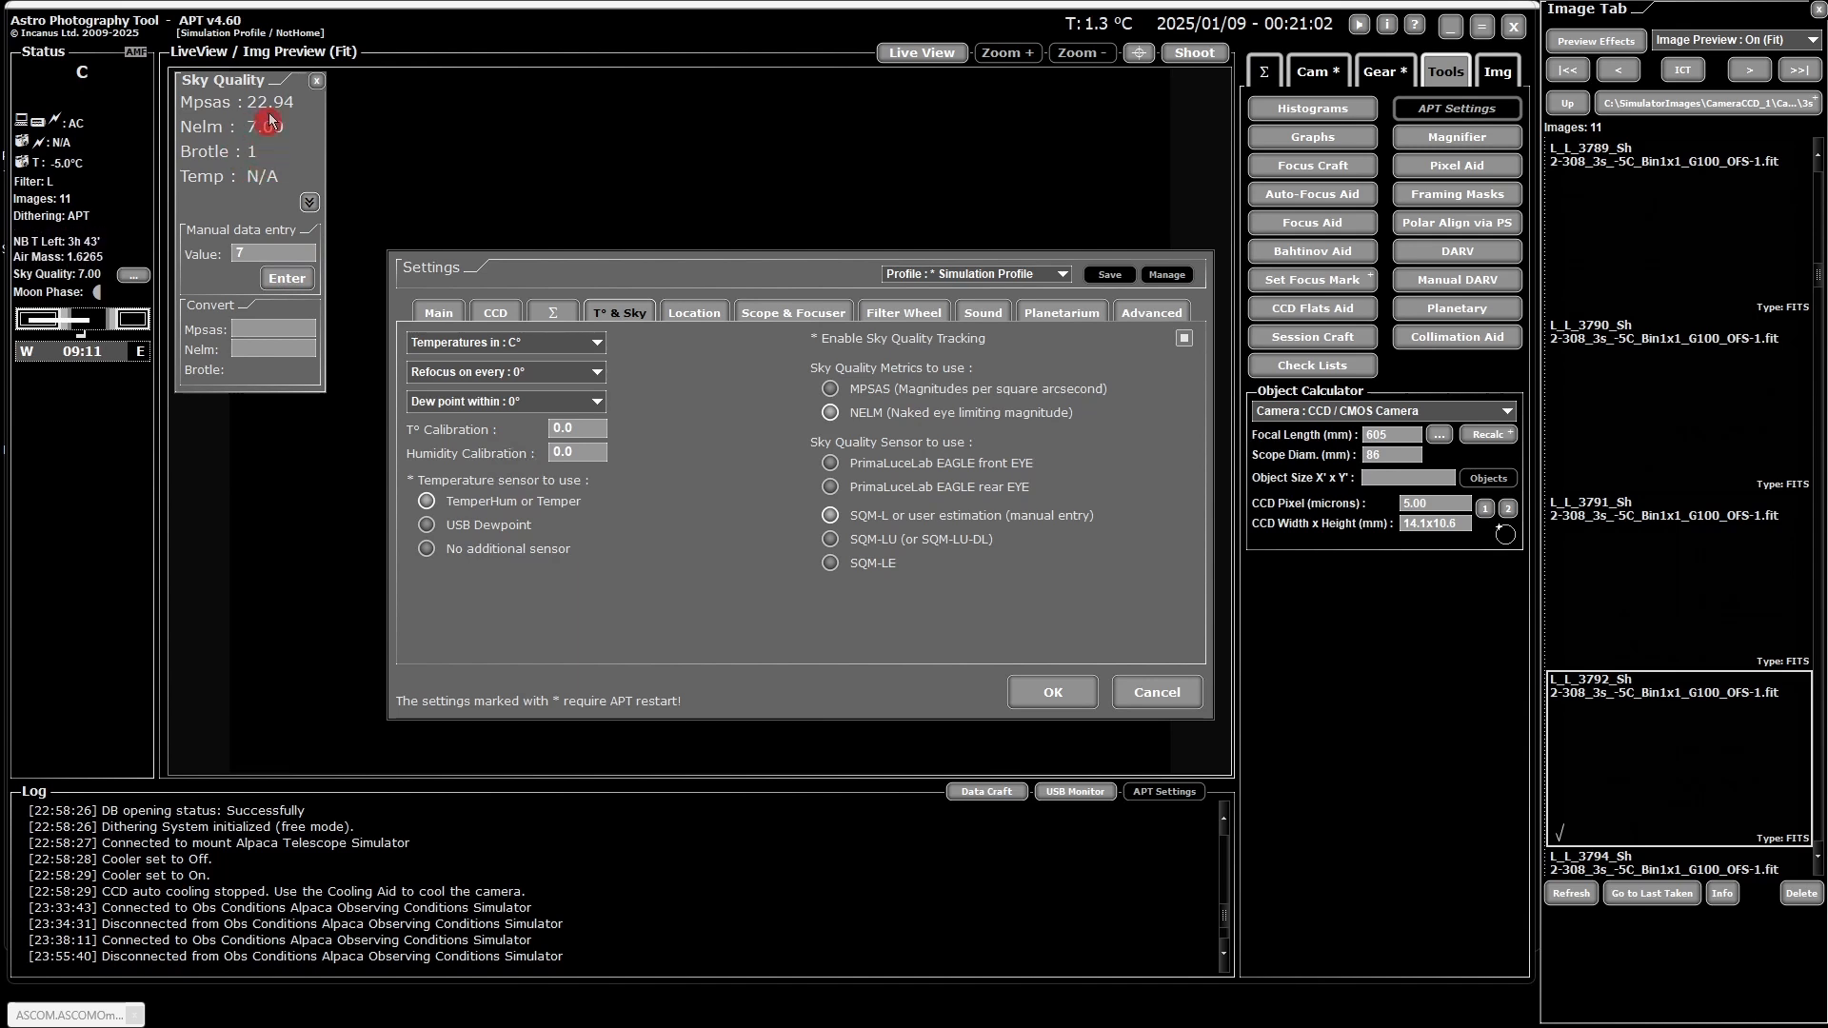
Step: Review the sky quality metrics and sensor options in the T° & Sky settings, and close the Sky Quality window
{"action": "left_click", "coordinate": [829, 487]}
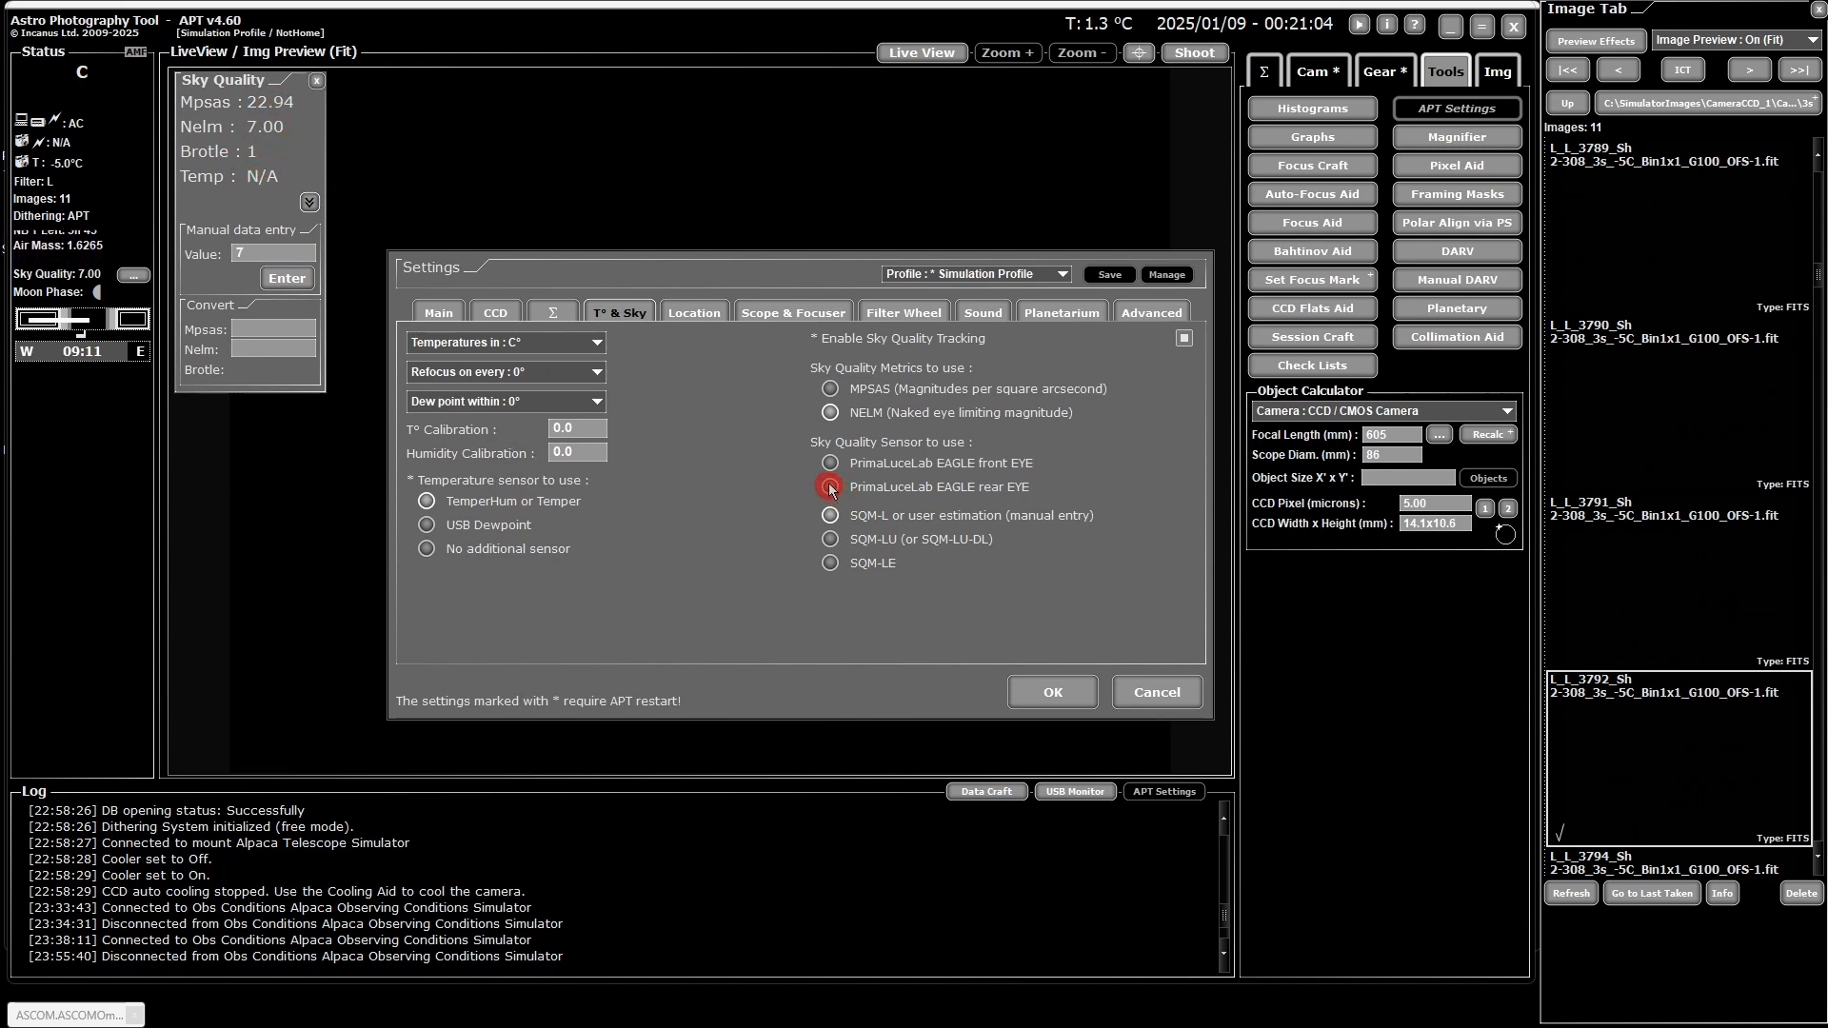
{"action": "left_click", "coordinate": [955, 391]}
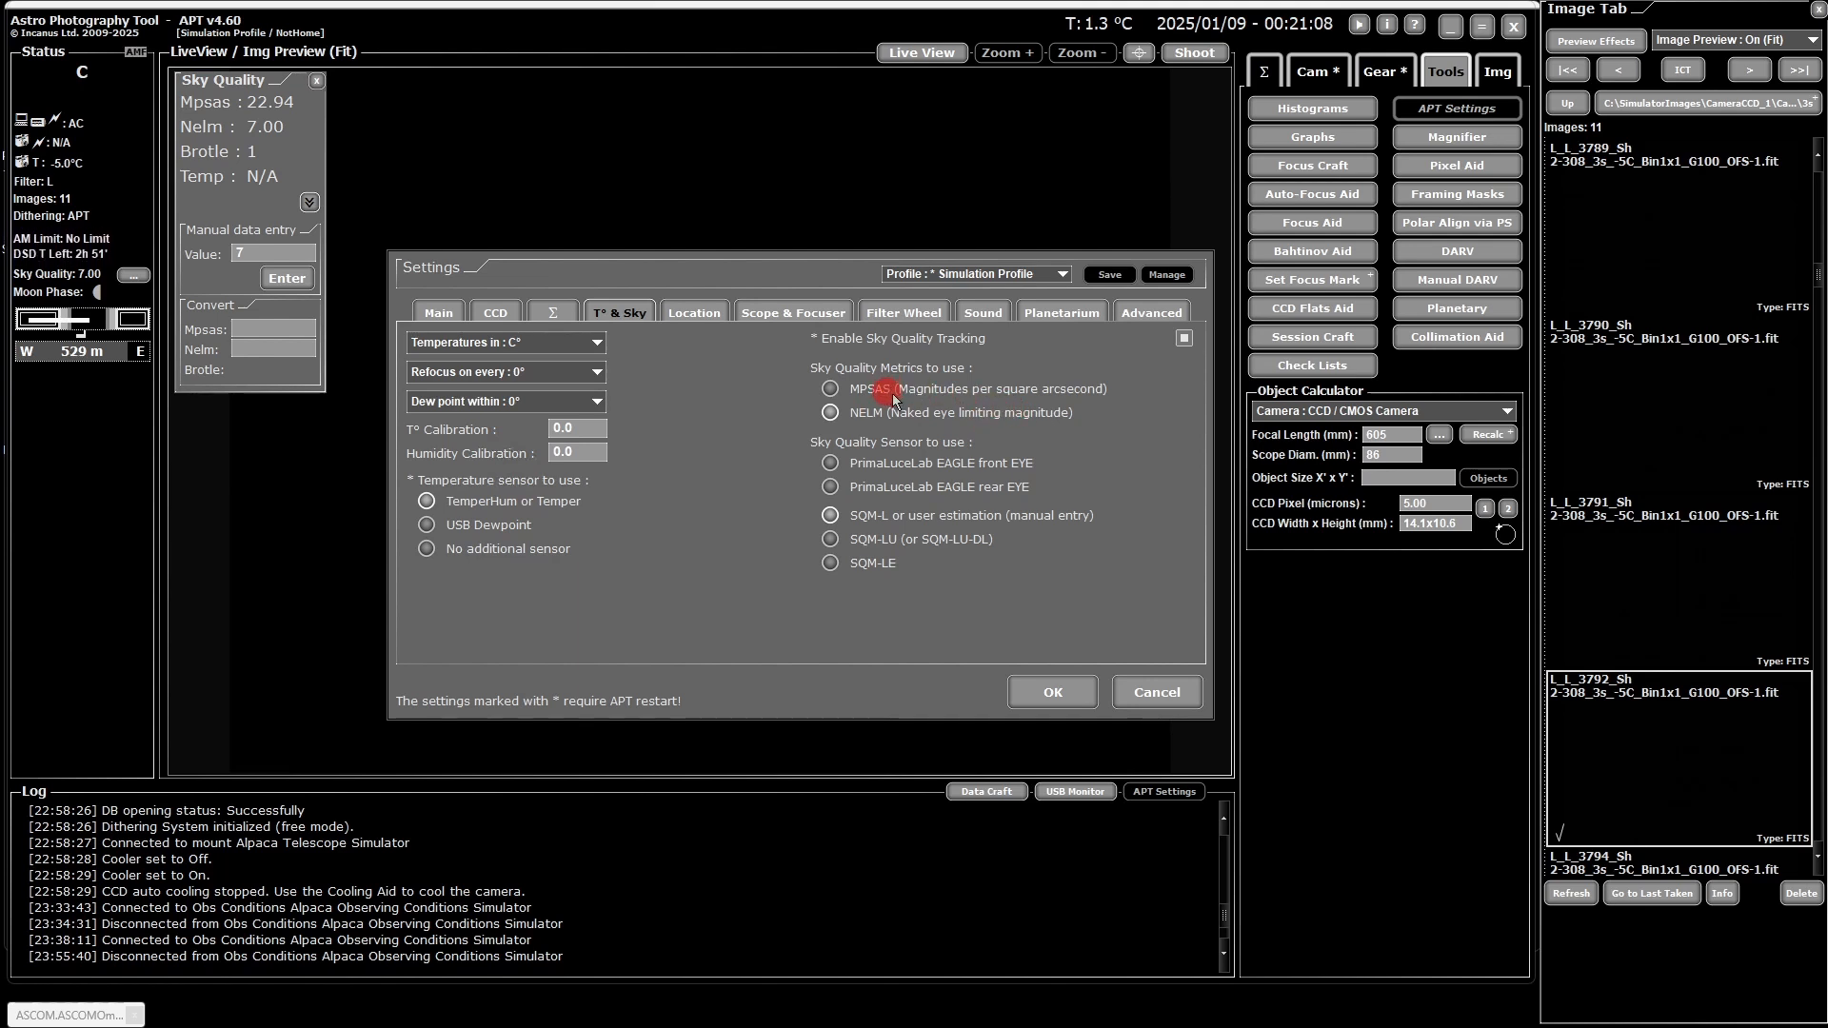
{"action": "left_click", "coordinate": [830, 462]}
{"action": "left_click", "coordinate": [975, 471]}
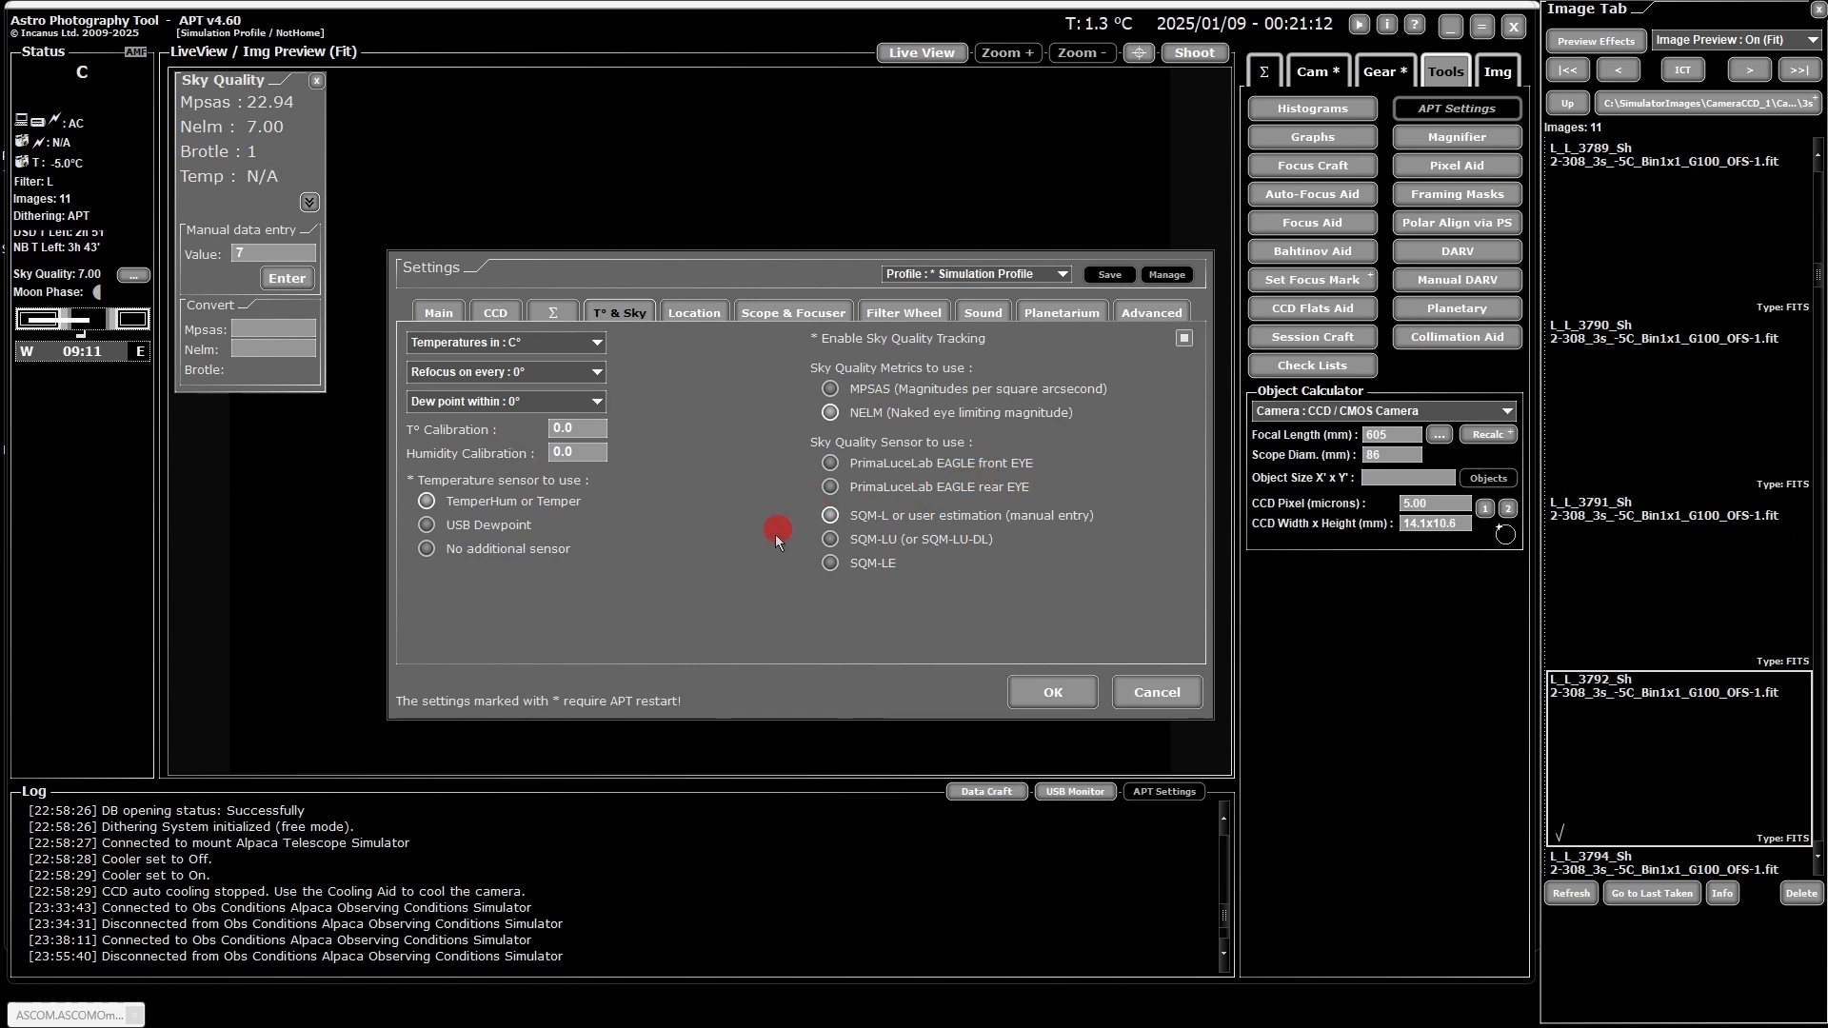
{"action": "left_click", "coordinate": [886, 575]}
{"action": "left_click", "coordinate": [134, 275]}
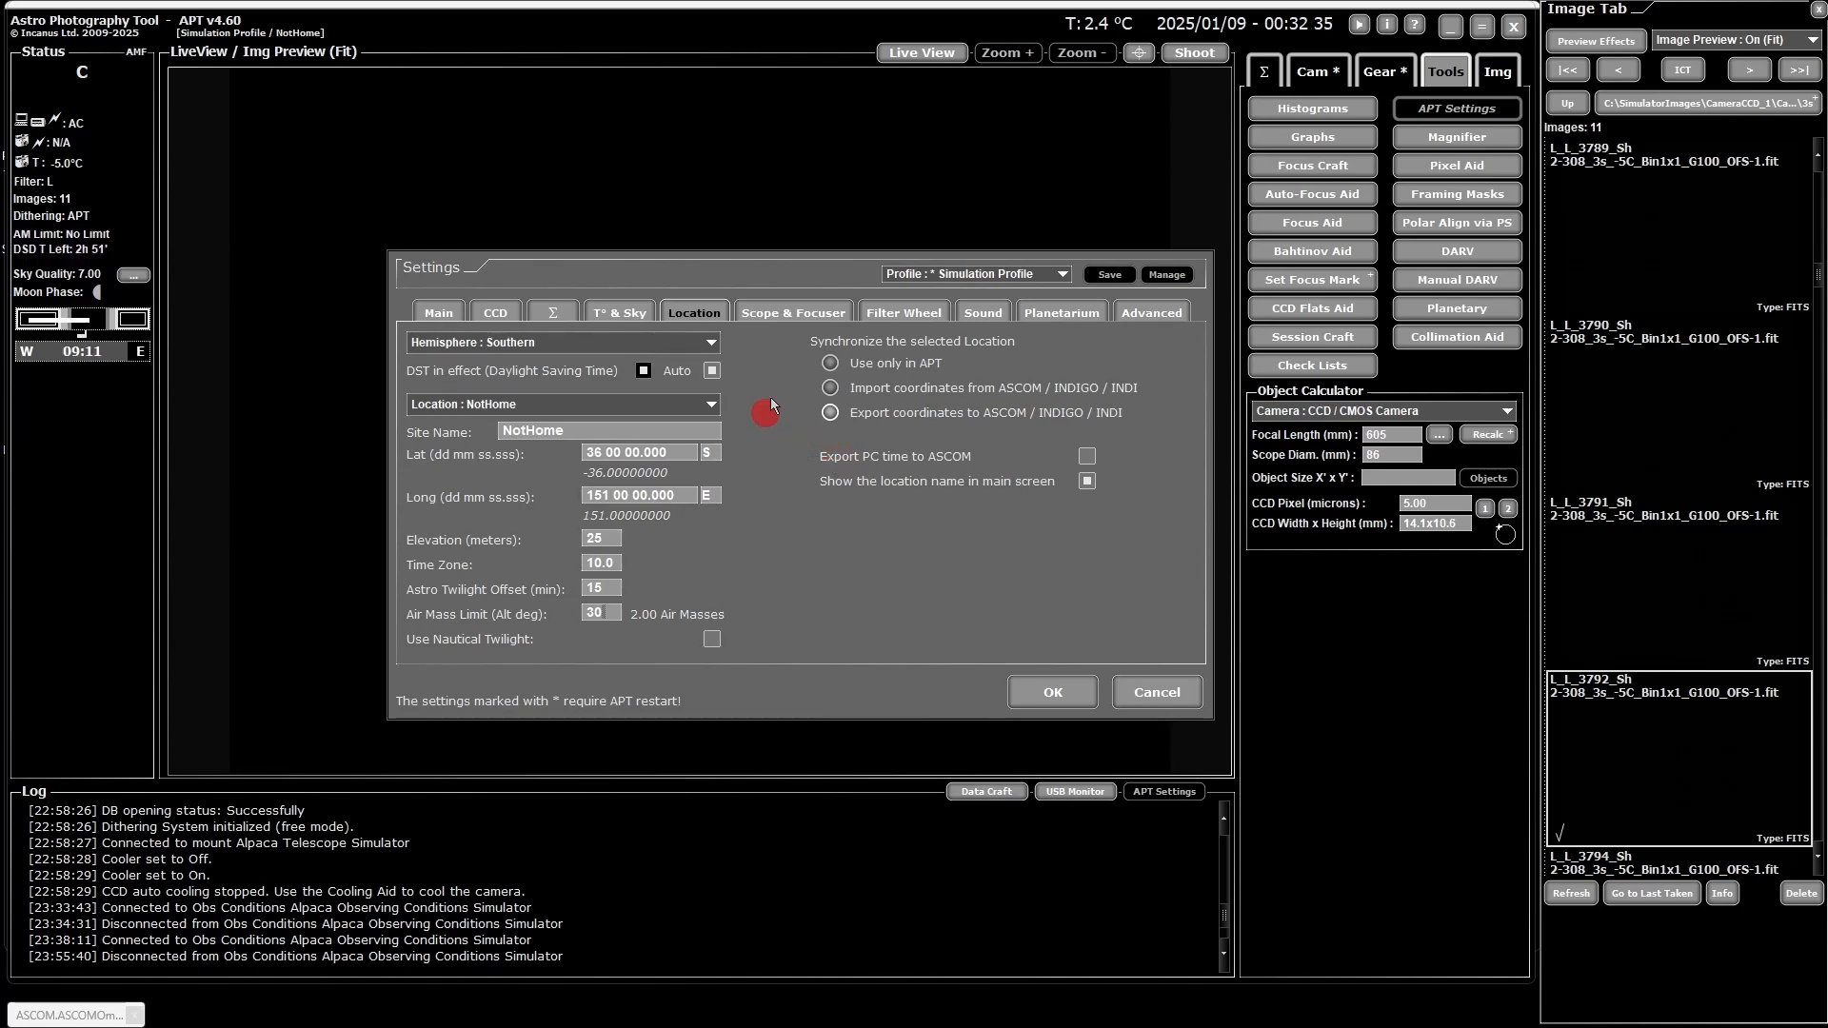
Step: Check the Hemisphere options in the Location settings, and try the Rozhen and Location 6 sites before reselecting NotHome
{"action": "left_click", "coordinate": [712, 342]}
{"action": "left_click", "coordinate": [714, 348]}
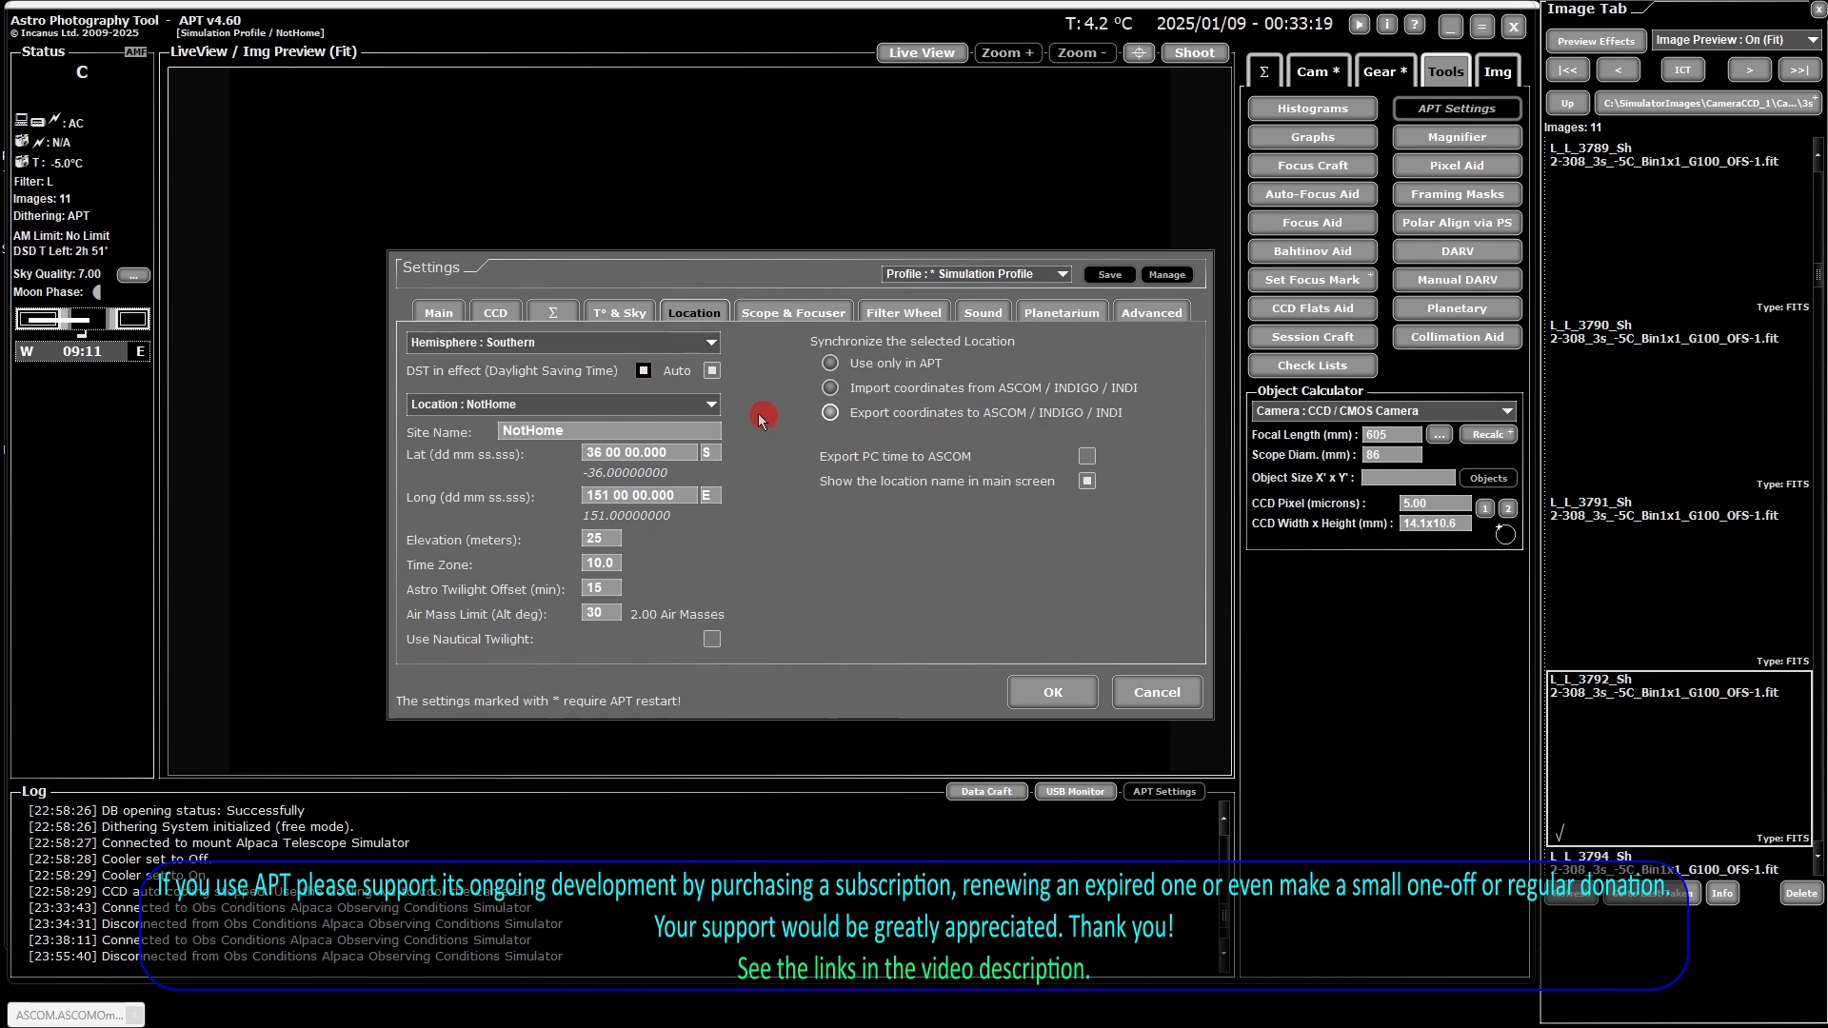
{"action": "left_click", "coordinate": [712, 404]}
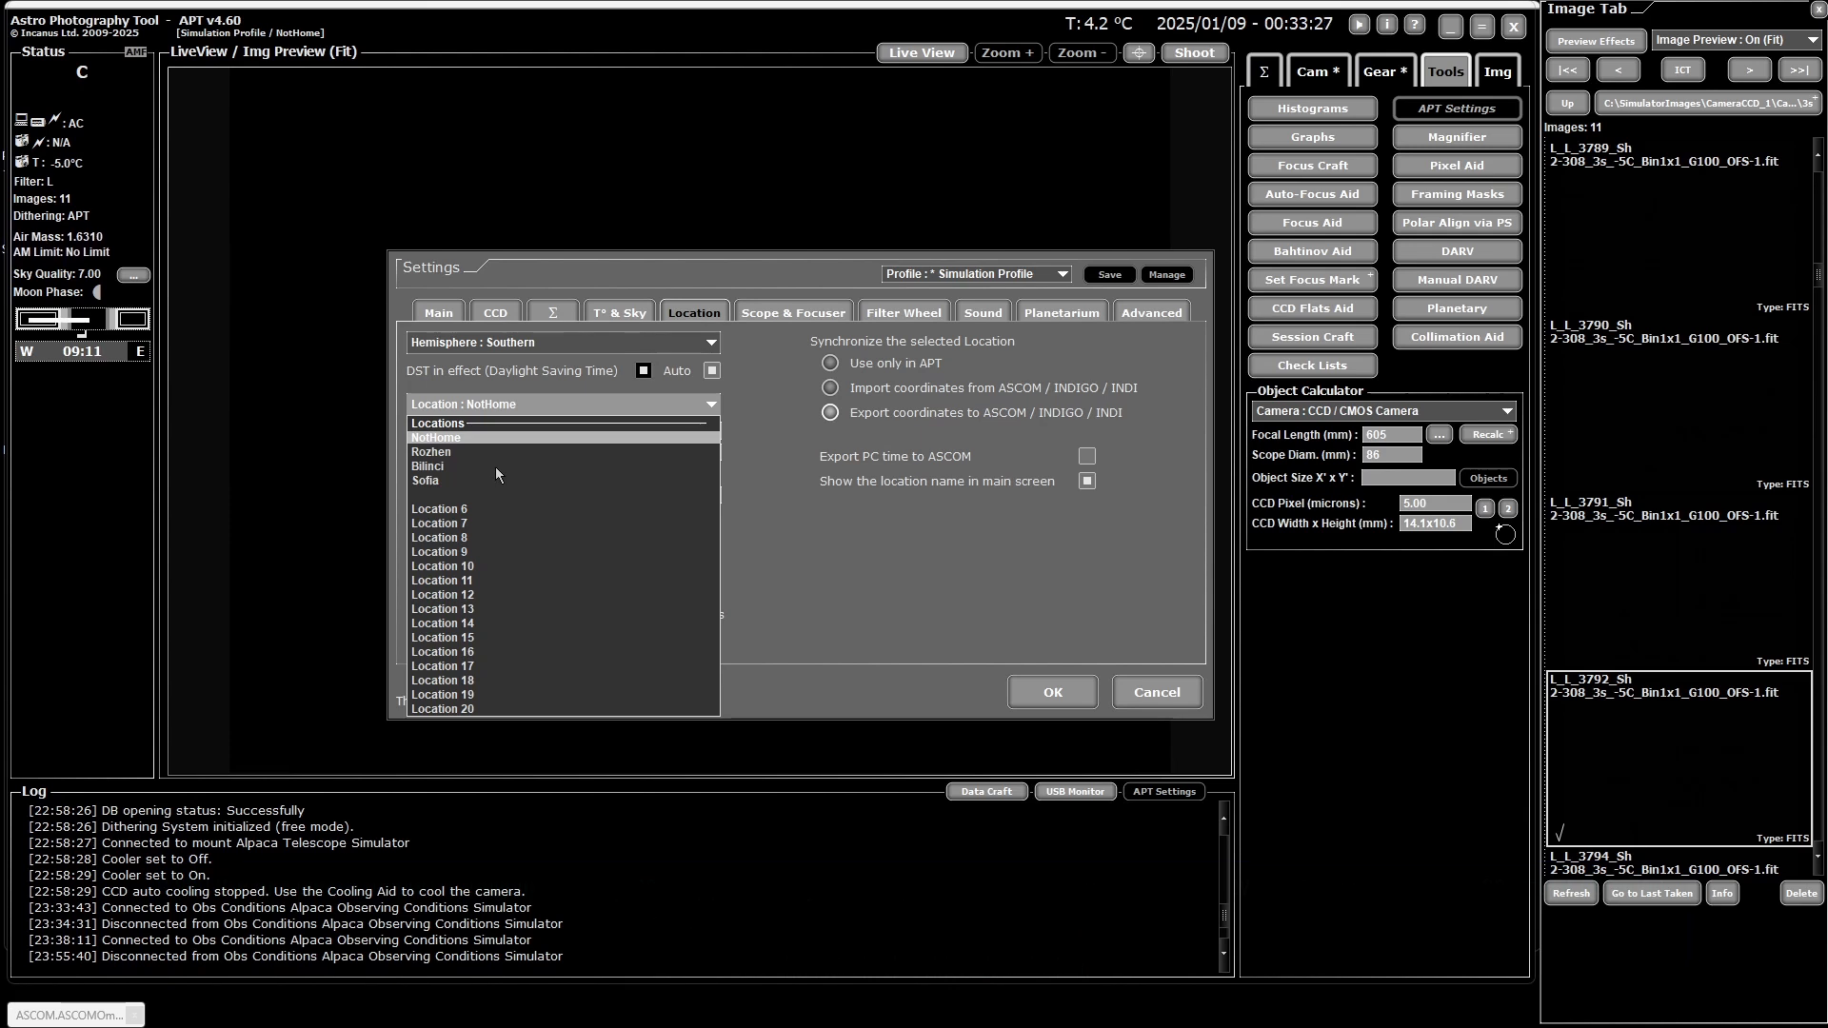
{"action": "left_click", "coordinate": [451, 453]}
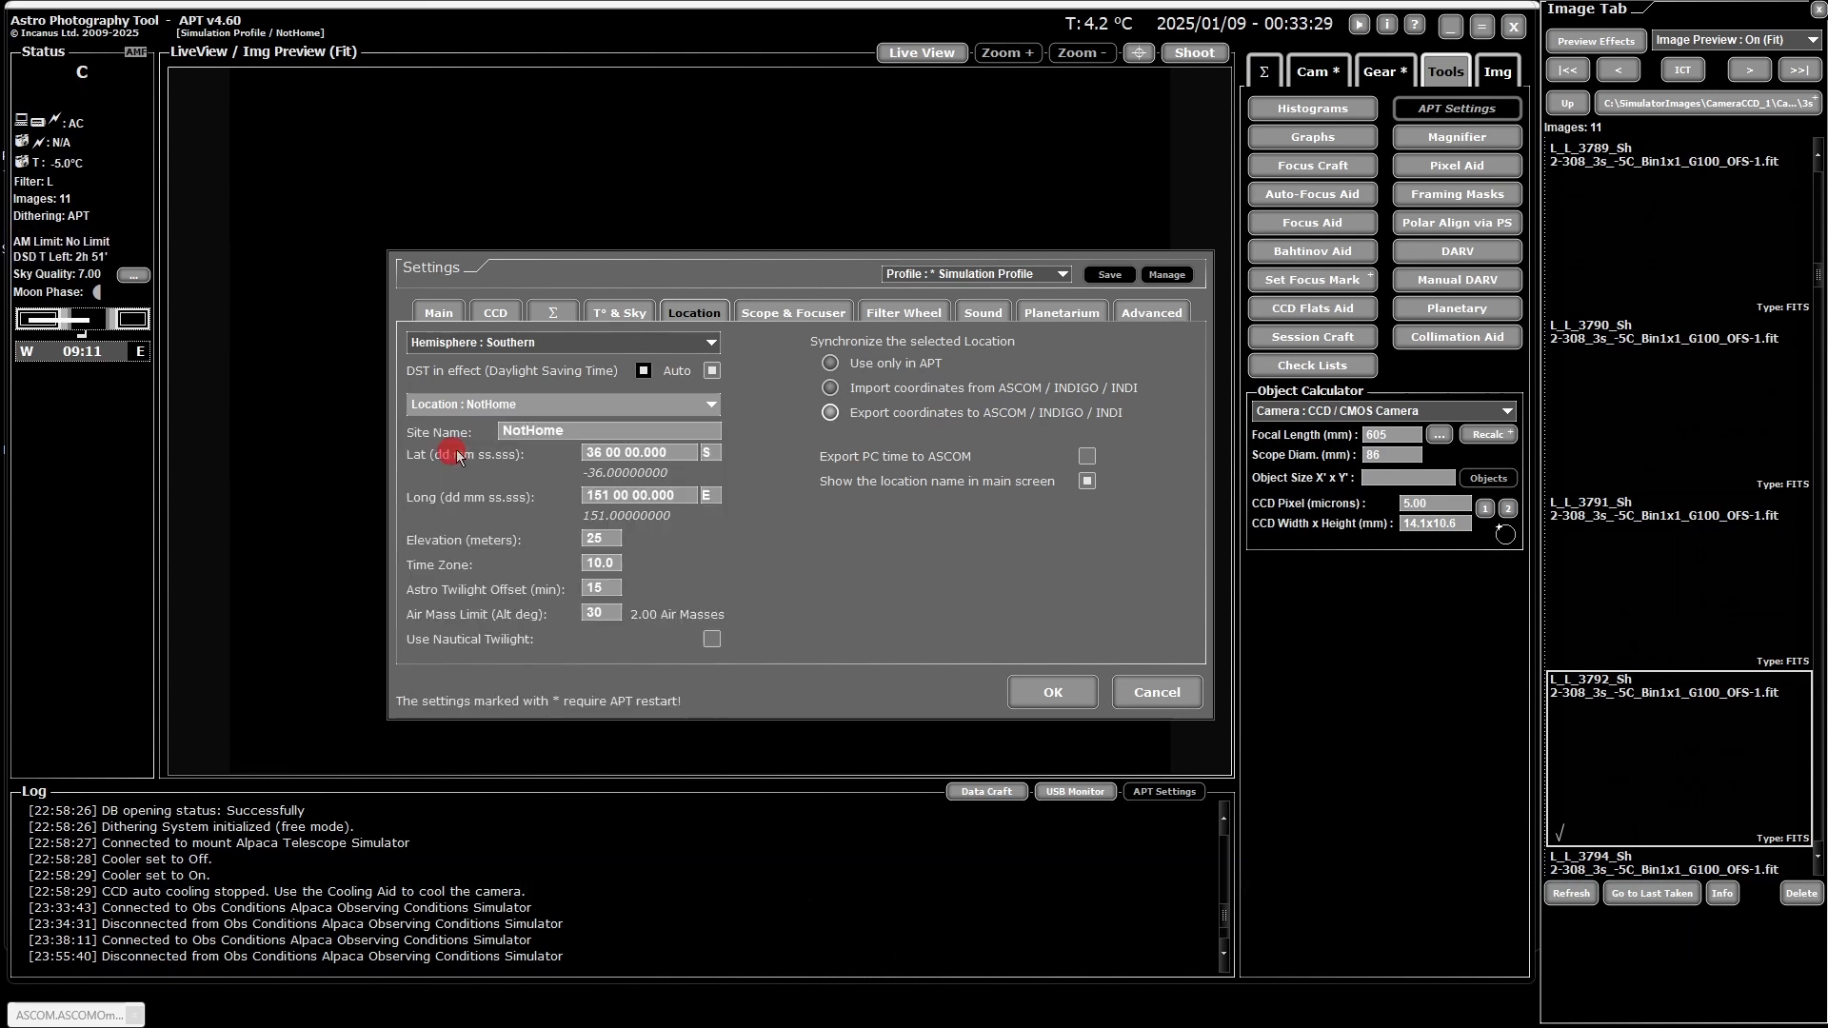
{"action": "left_click", "coordinate": [714, 405]}
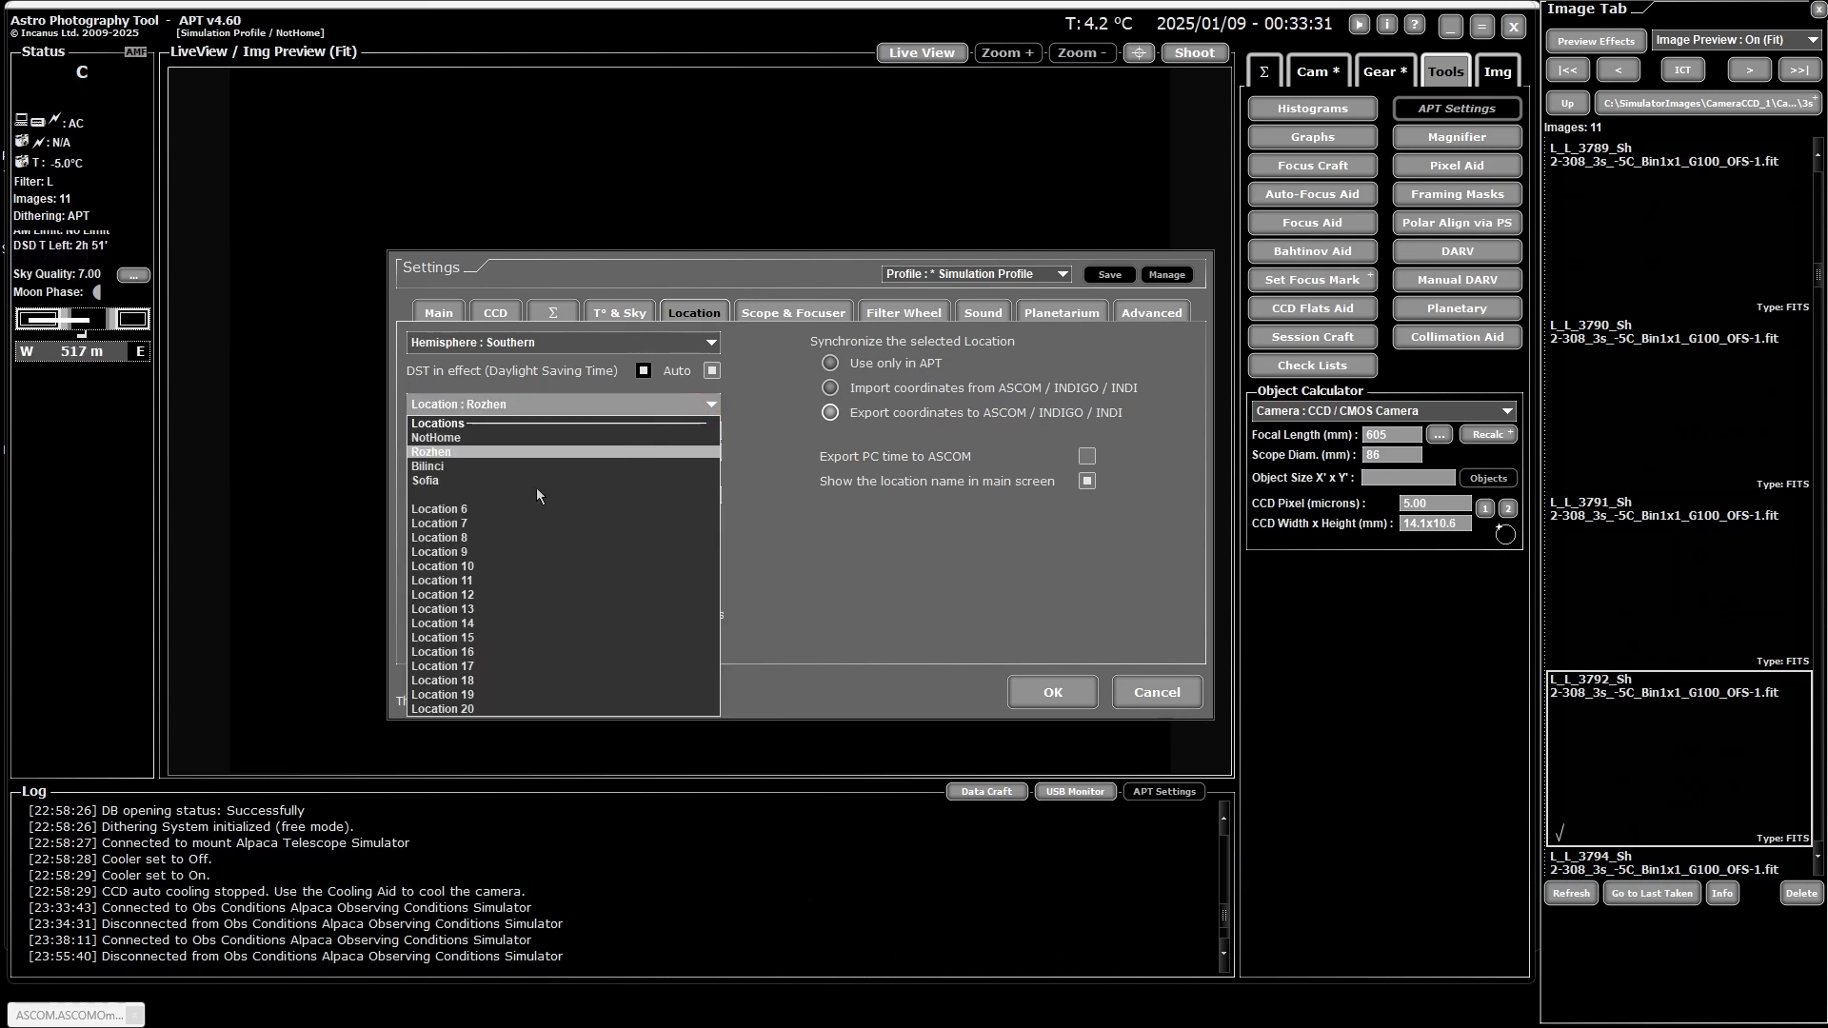
{"action": "left_click", "coordinate": [529, 500]}
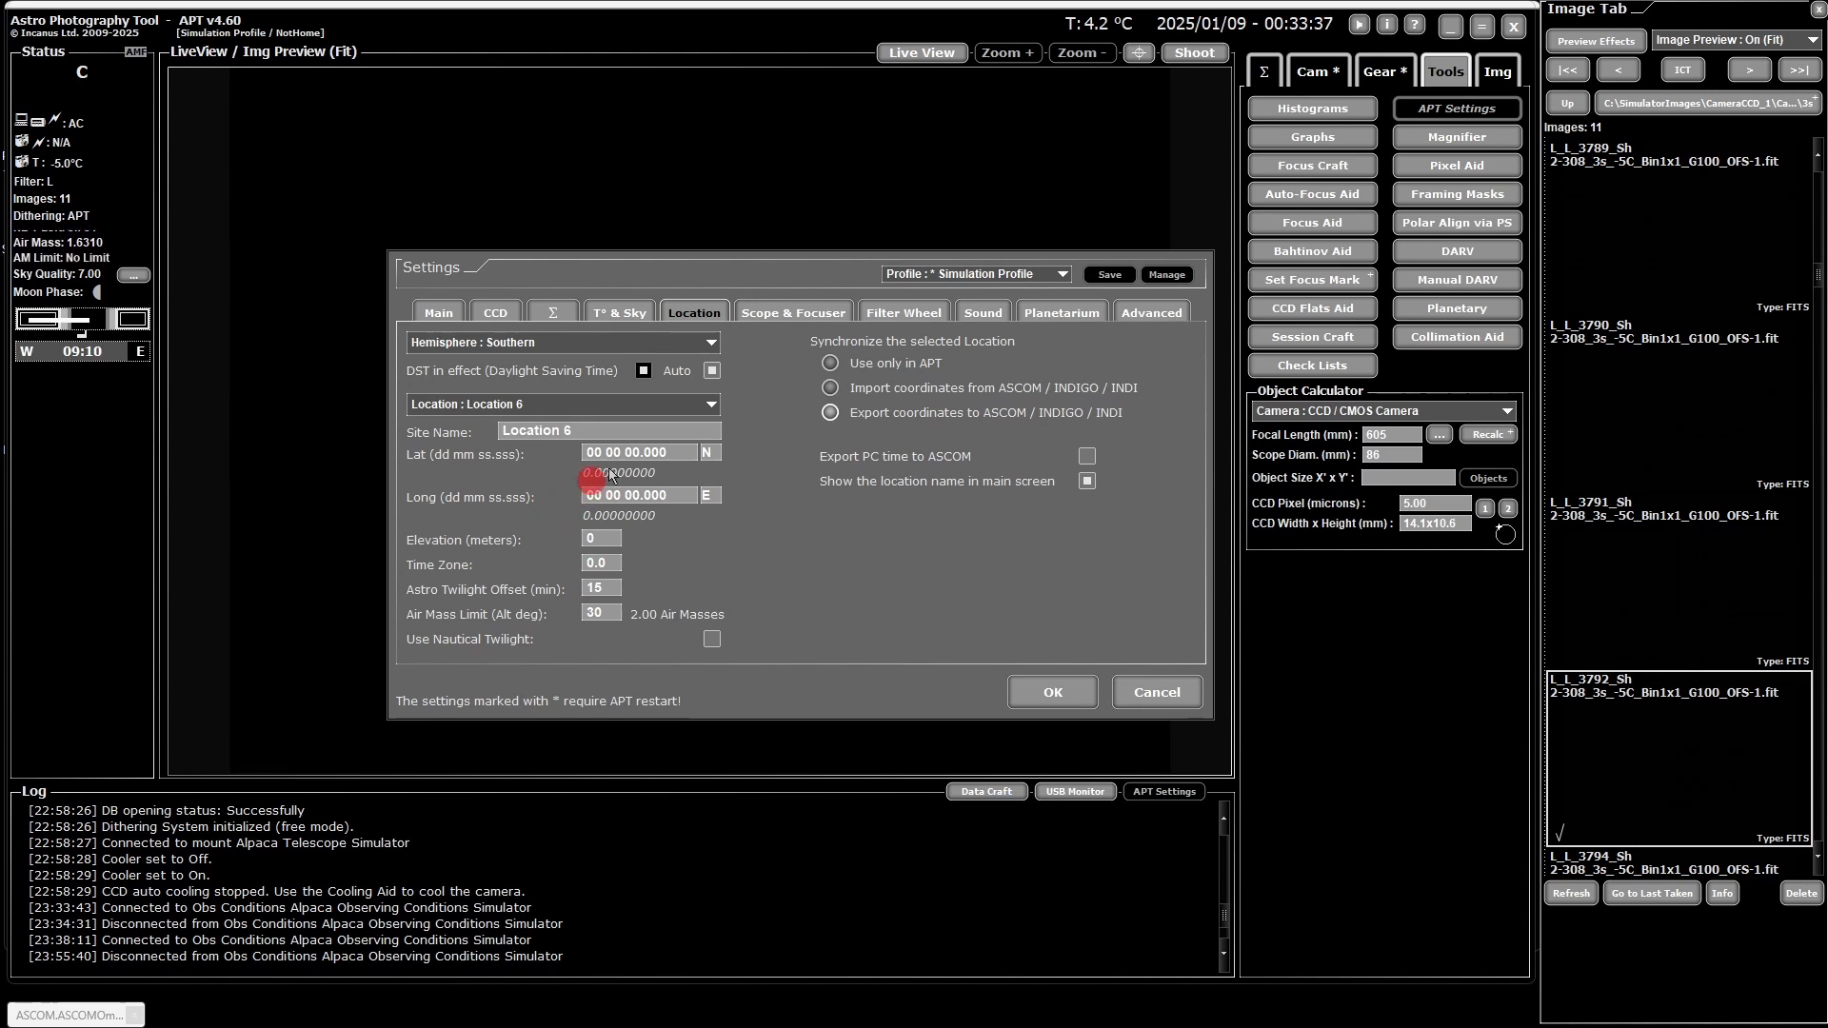
{"action": "left_click", "coordinate": [714, 407]}
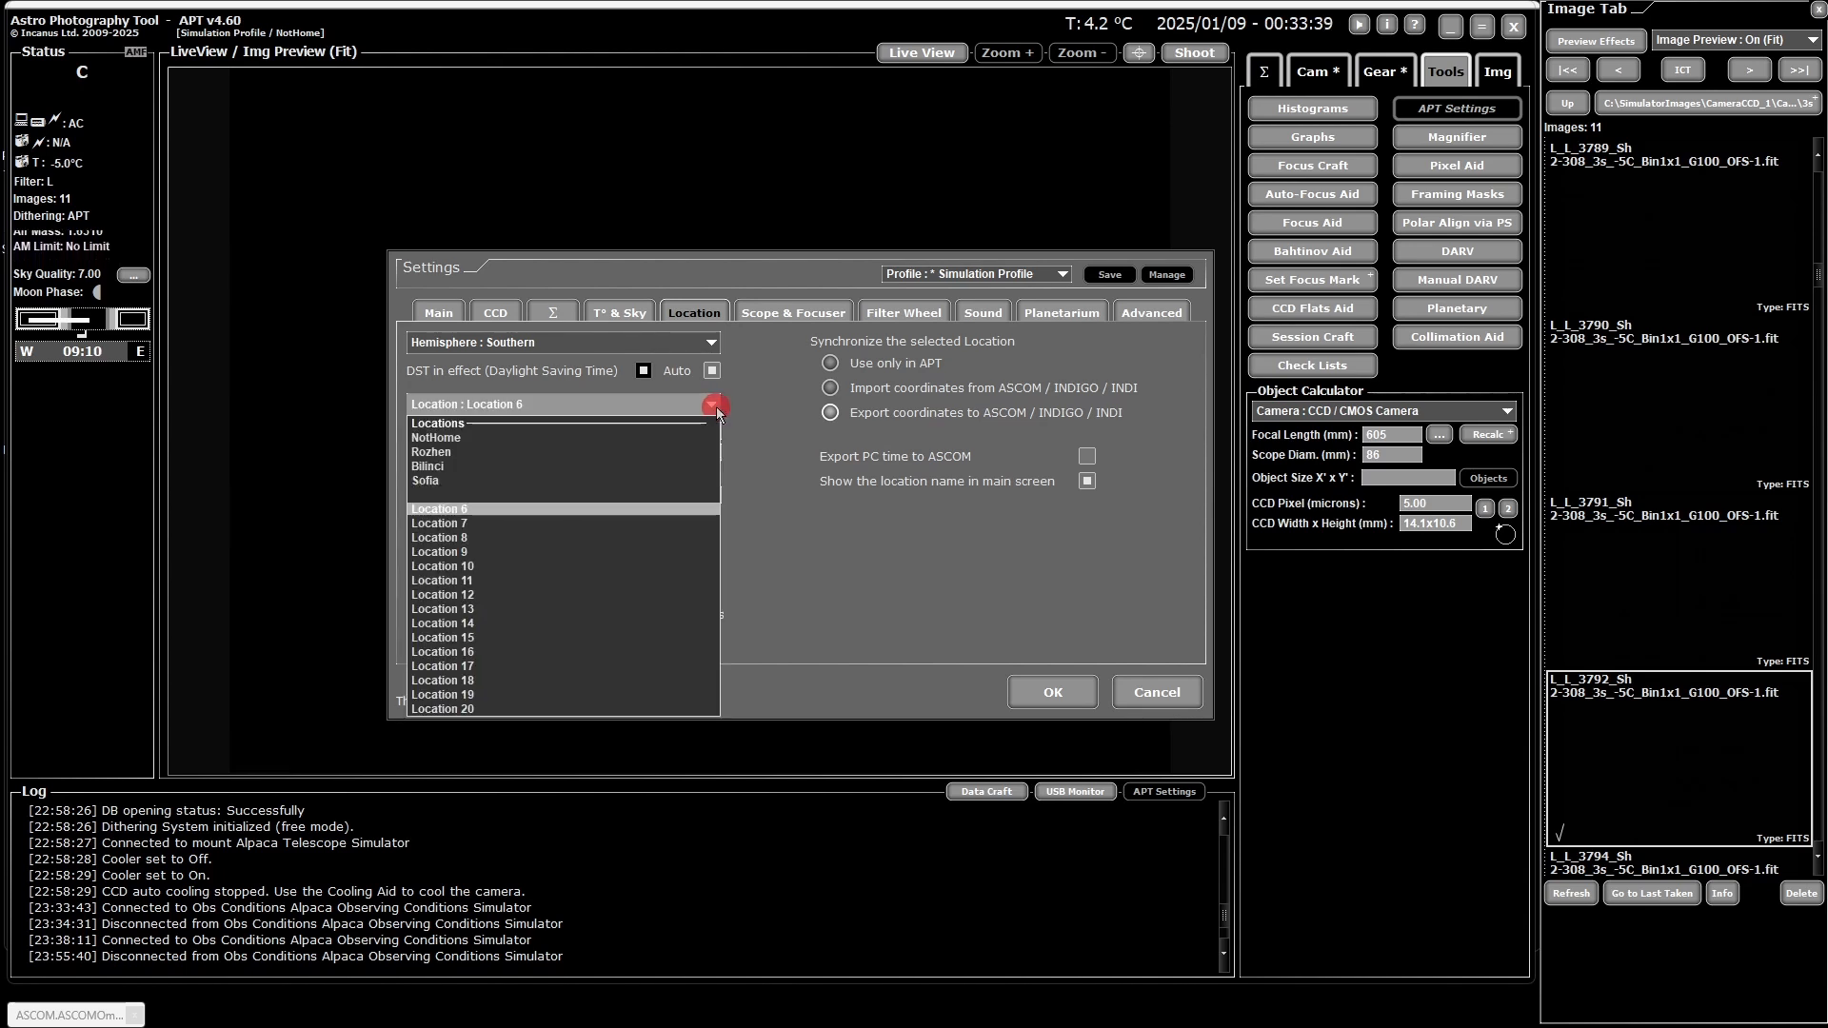
{"action": "left_click", "coordinate": [464, 438]}
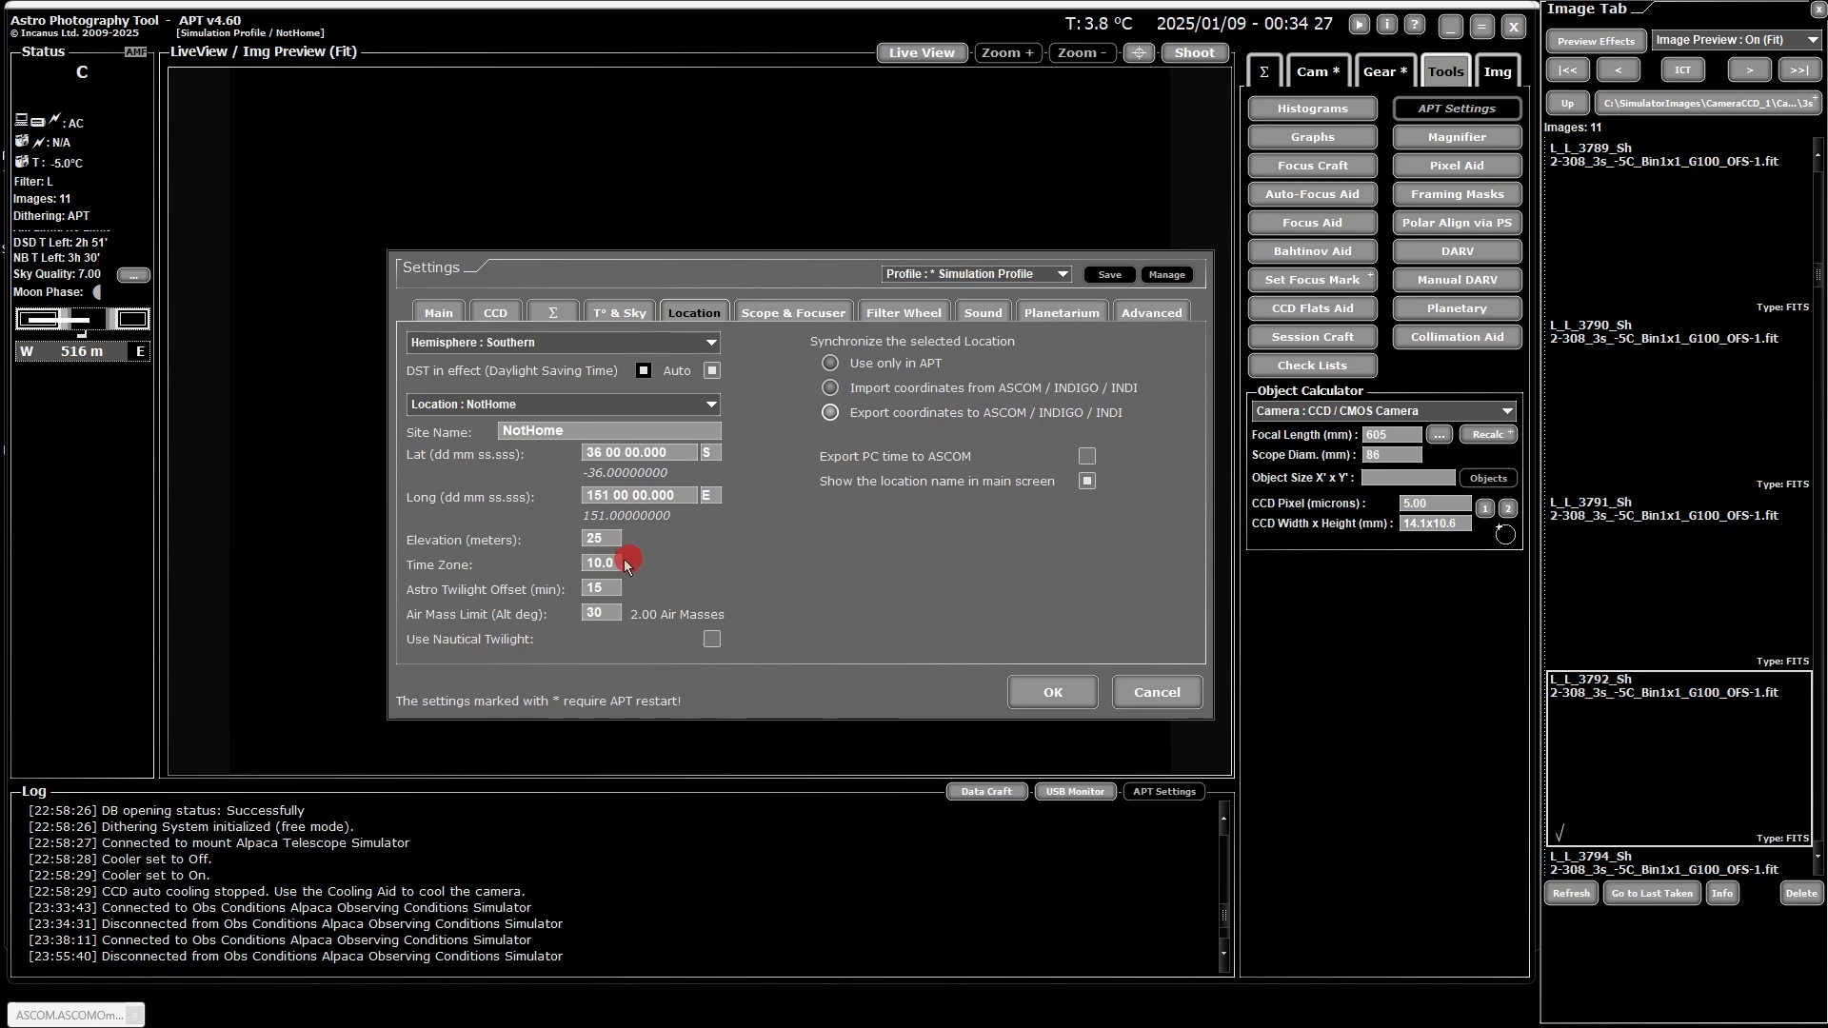
Step: Review the NotHome site's Time Zone and the options for synchronizing the selected location with ASCOM / INDIGO / INDI
{"action": "double_click", "coordinate": [604, 564]}
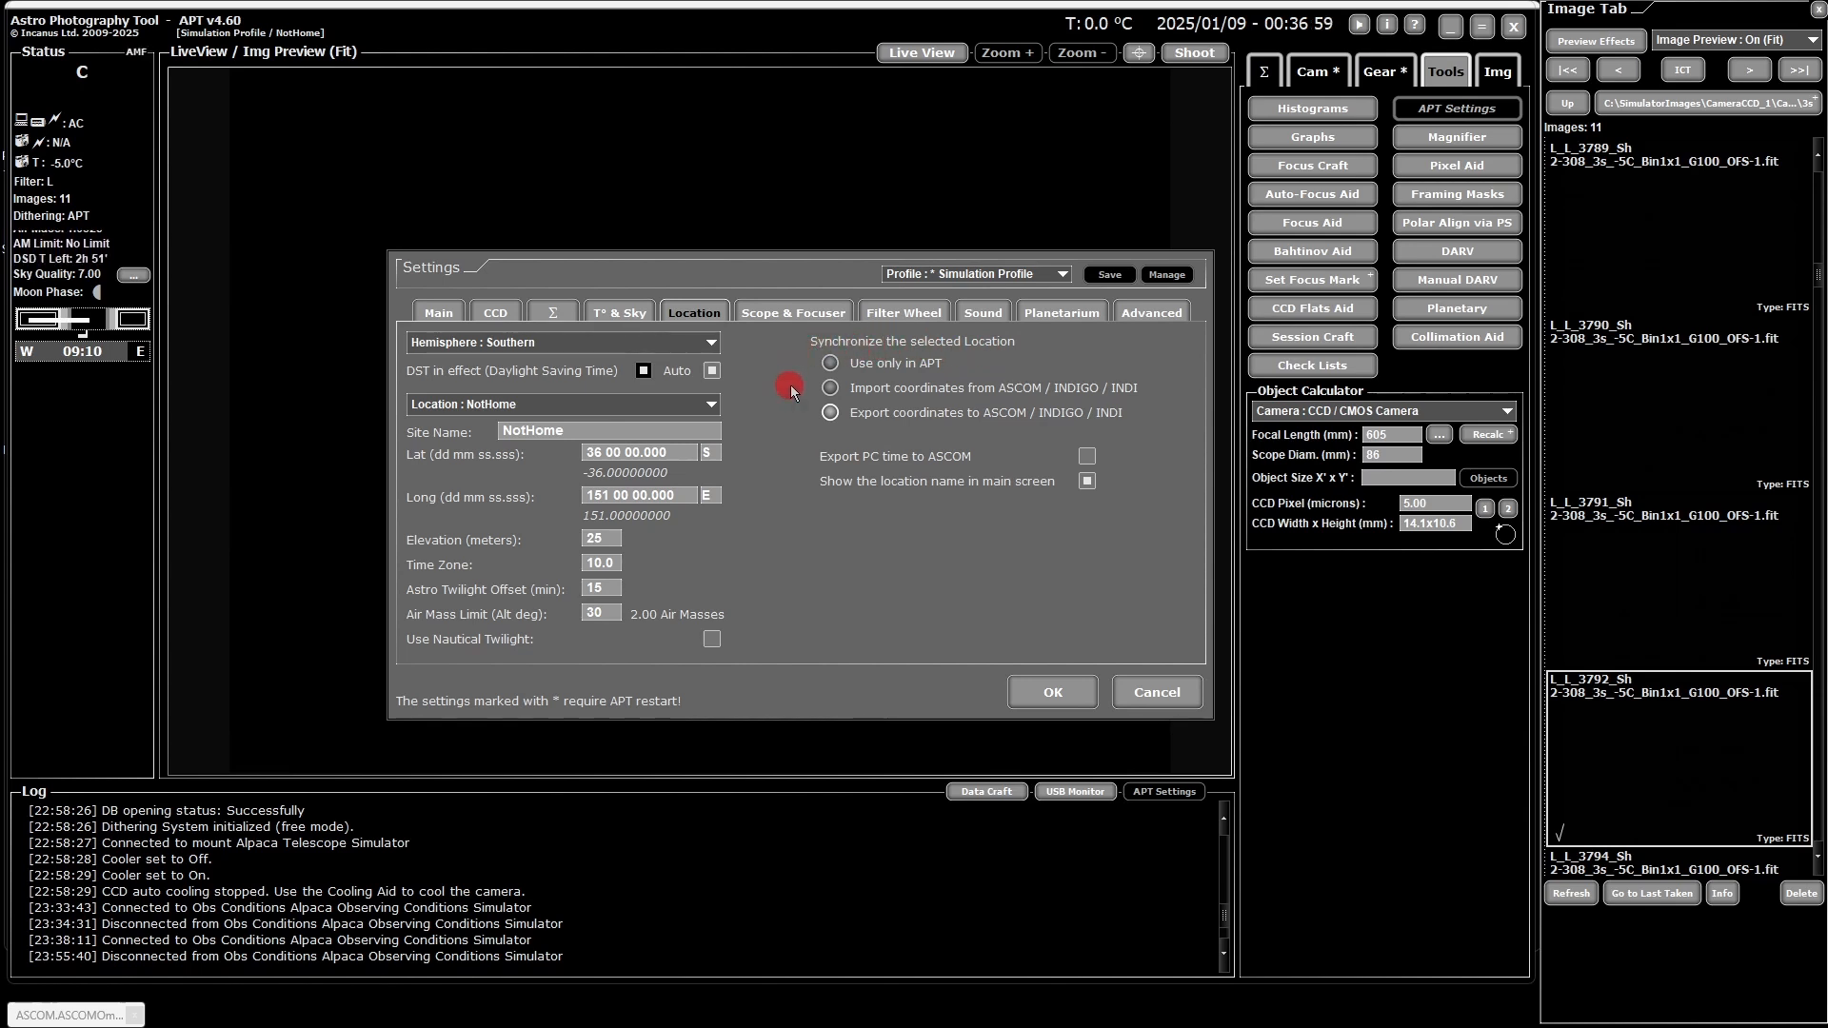
{"action": "left_click", "coordinate": [832, 369]}
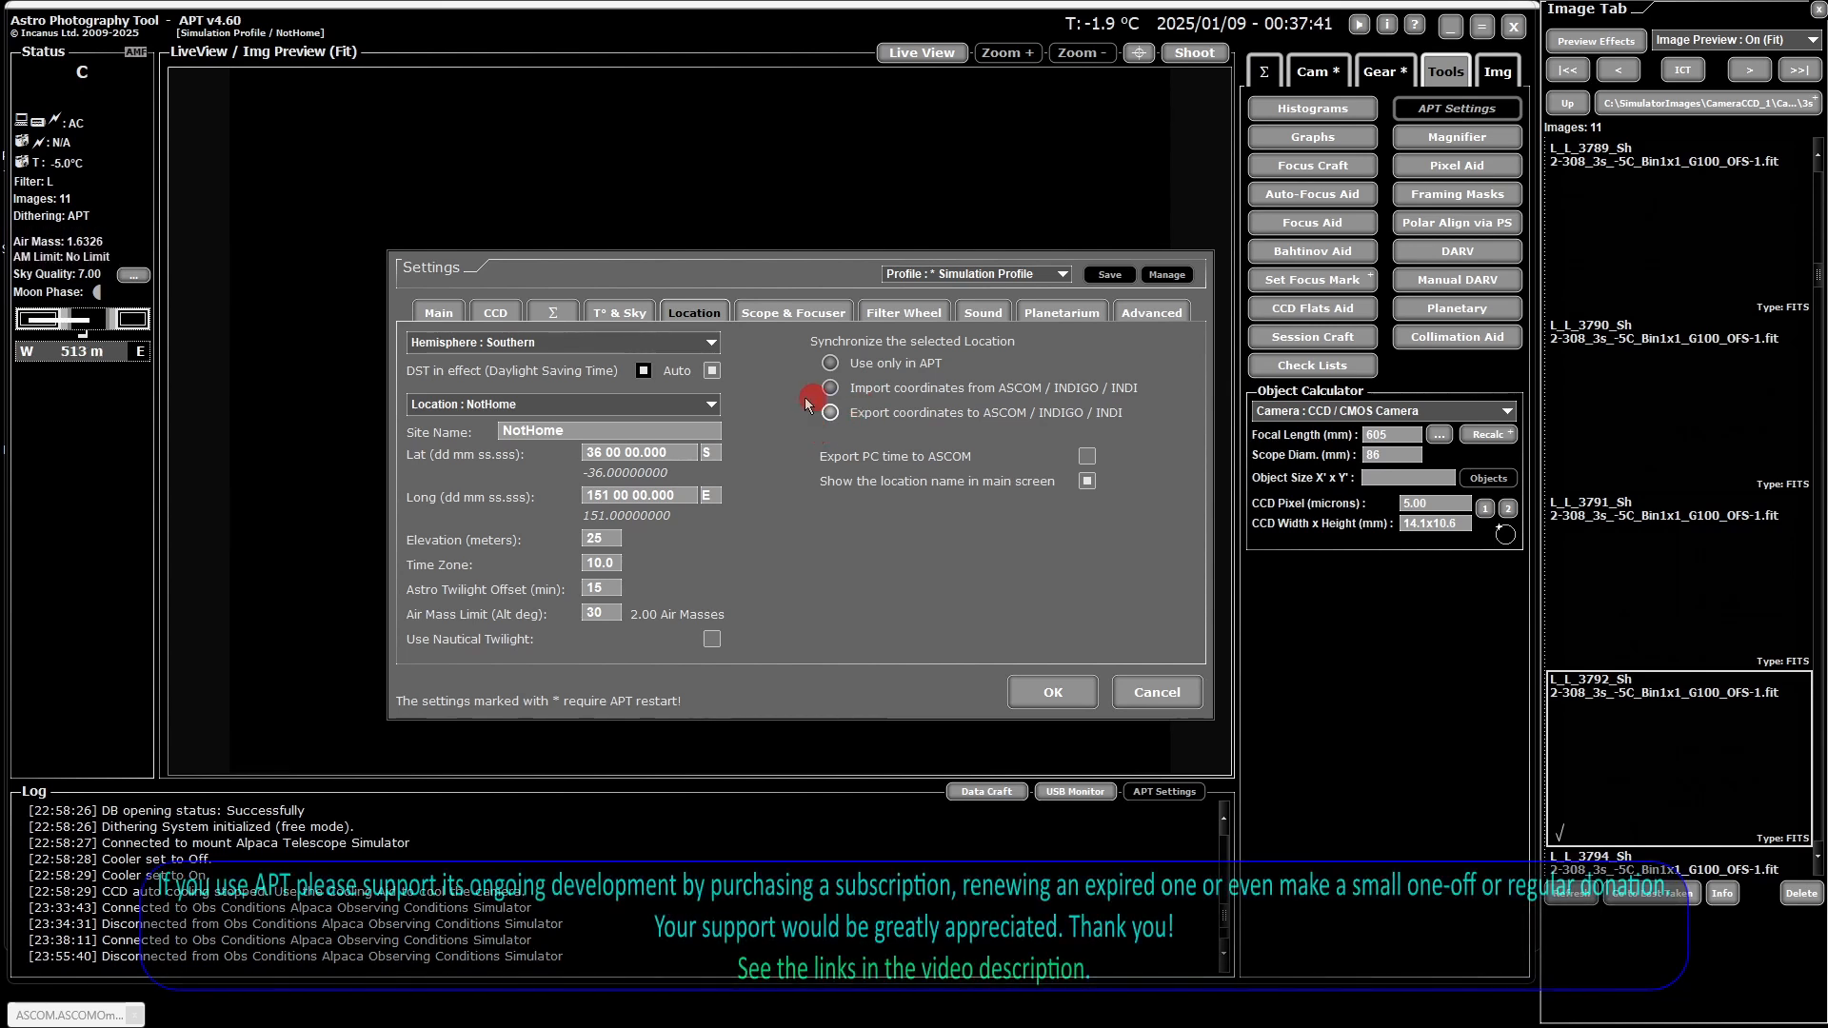
{"action": "left_click", "coordinate": [844, 426]}
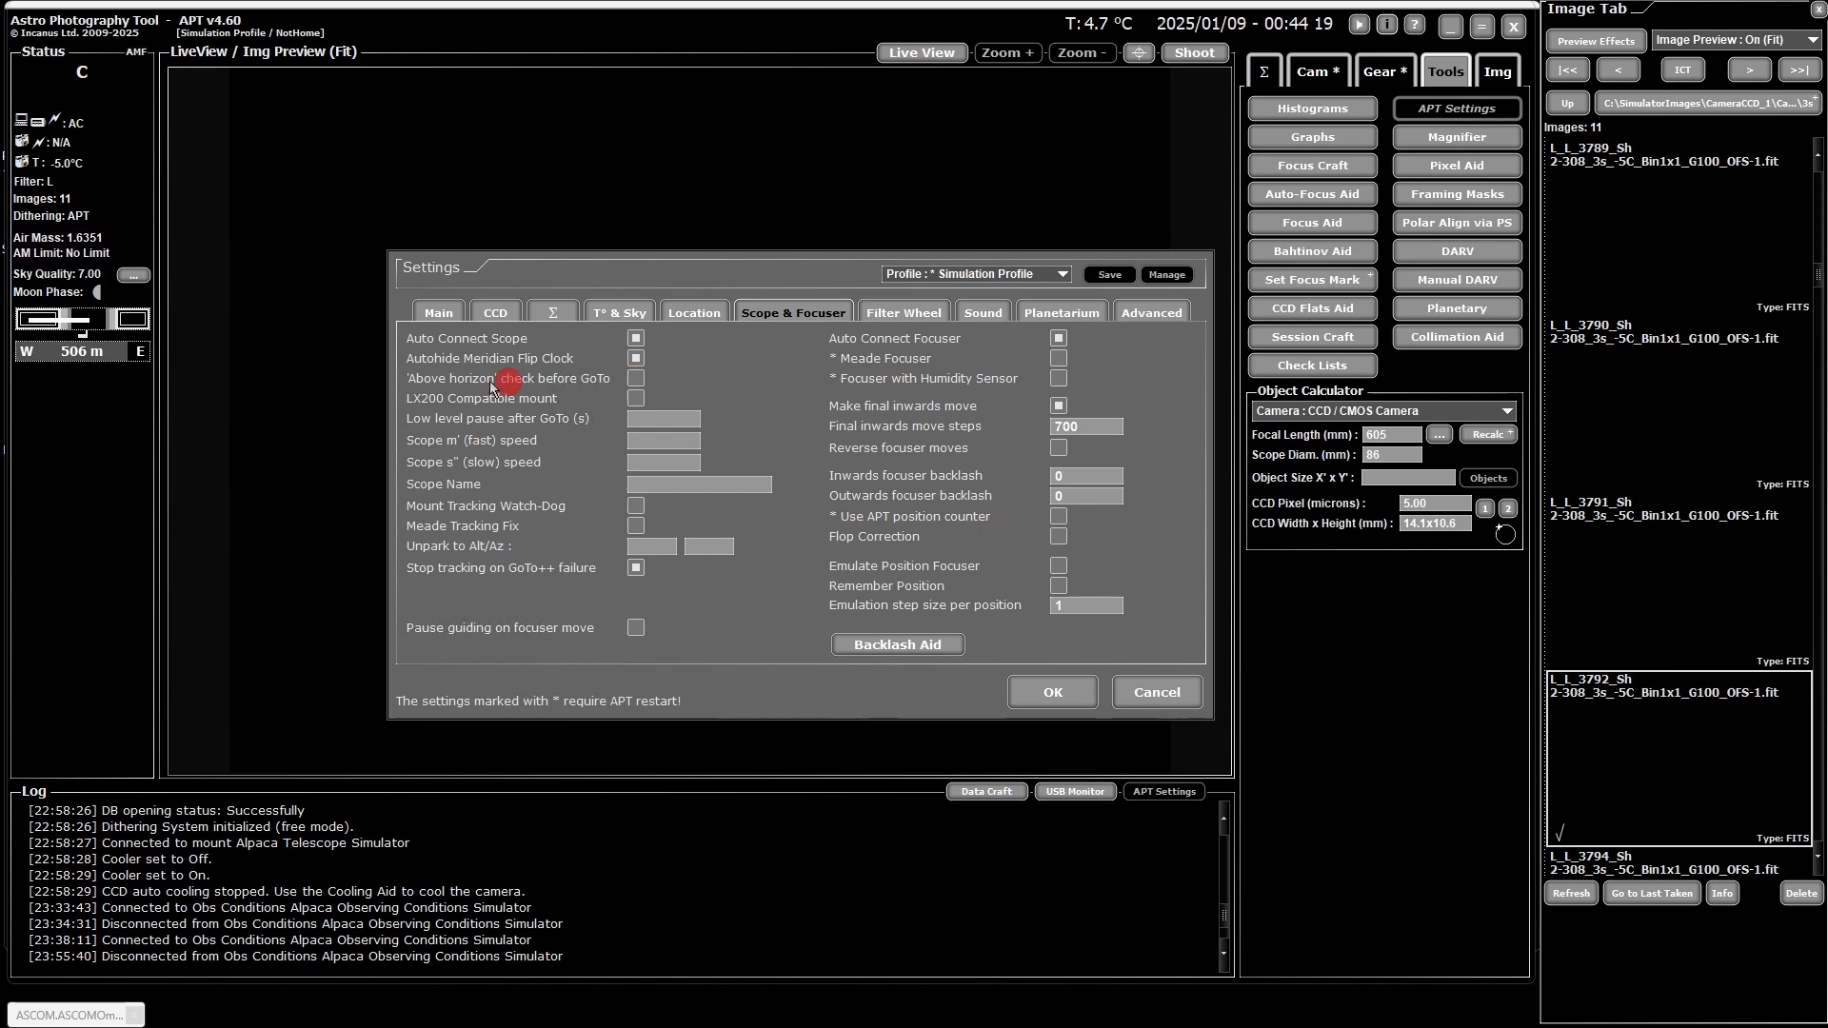
Step: Enable the 'Above horizon' check before GoTo in the Scope & Focuser settings, and display the Gear mount controls
{"action": "left_click", "coordinate": [635, 378]}
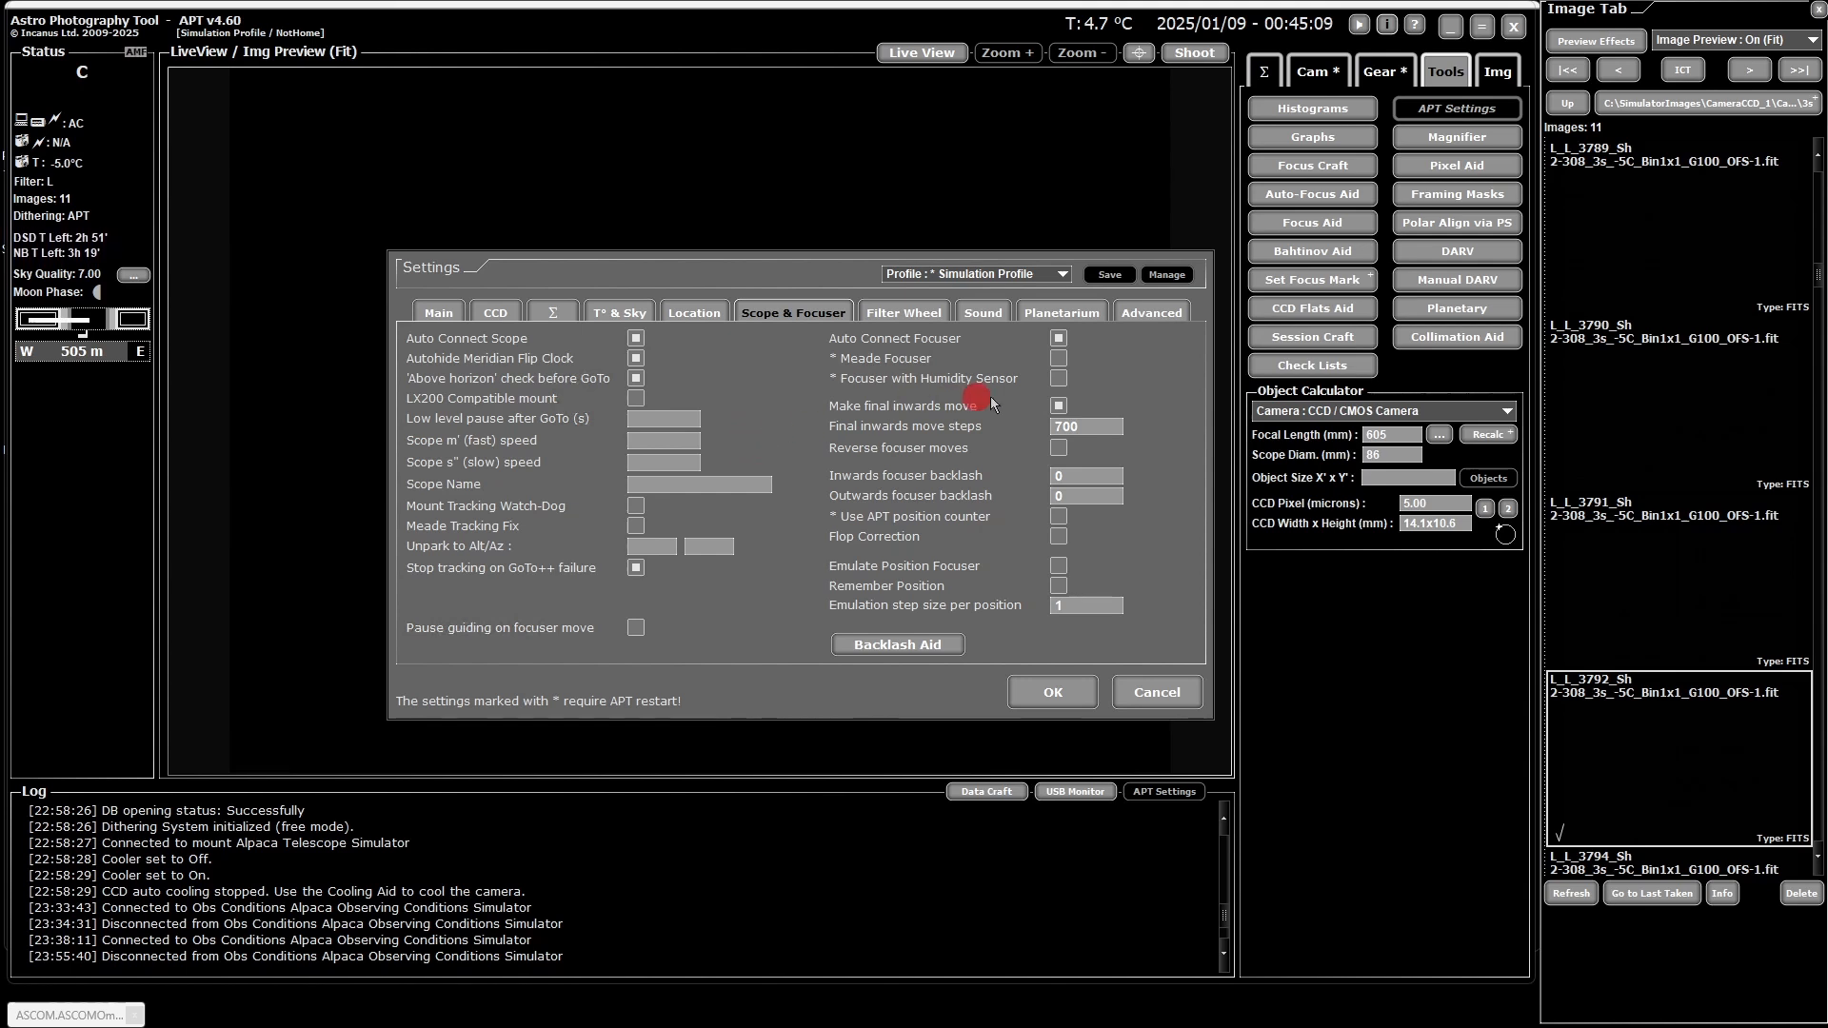
{"action": "left_click", "coordinate": [1383, 72]}
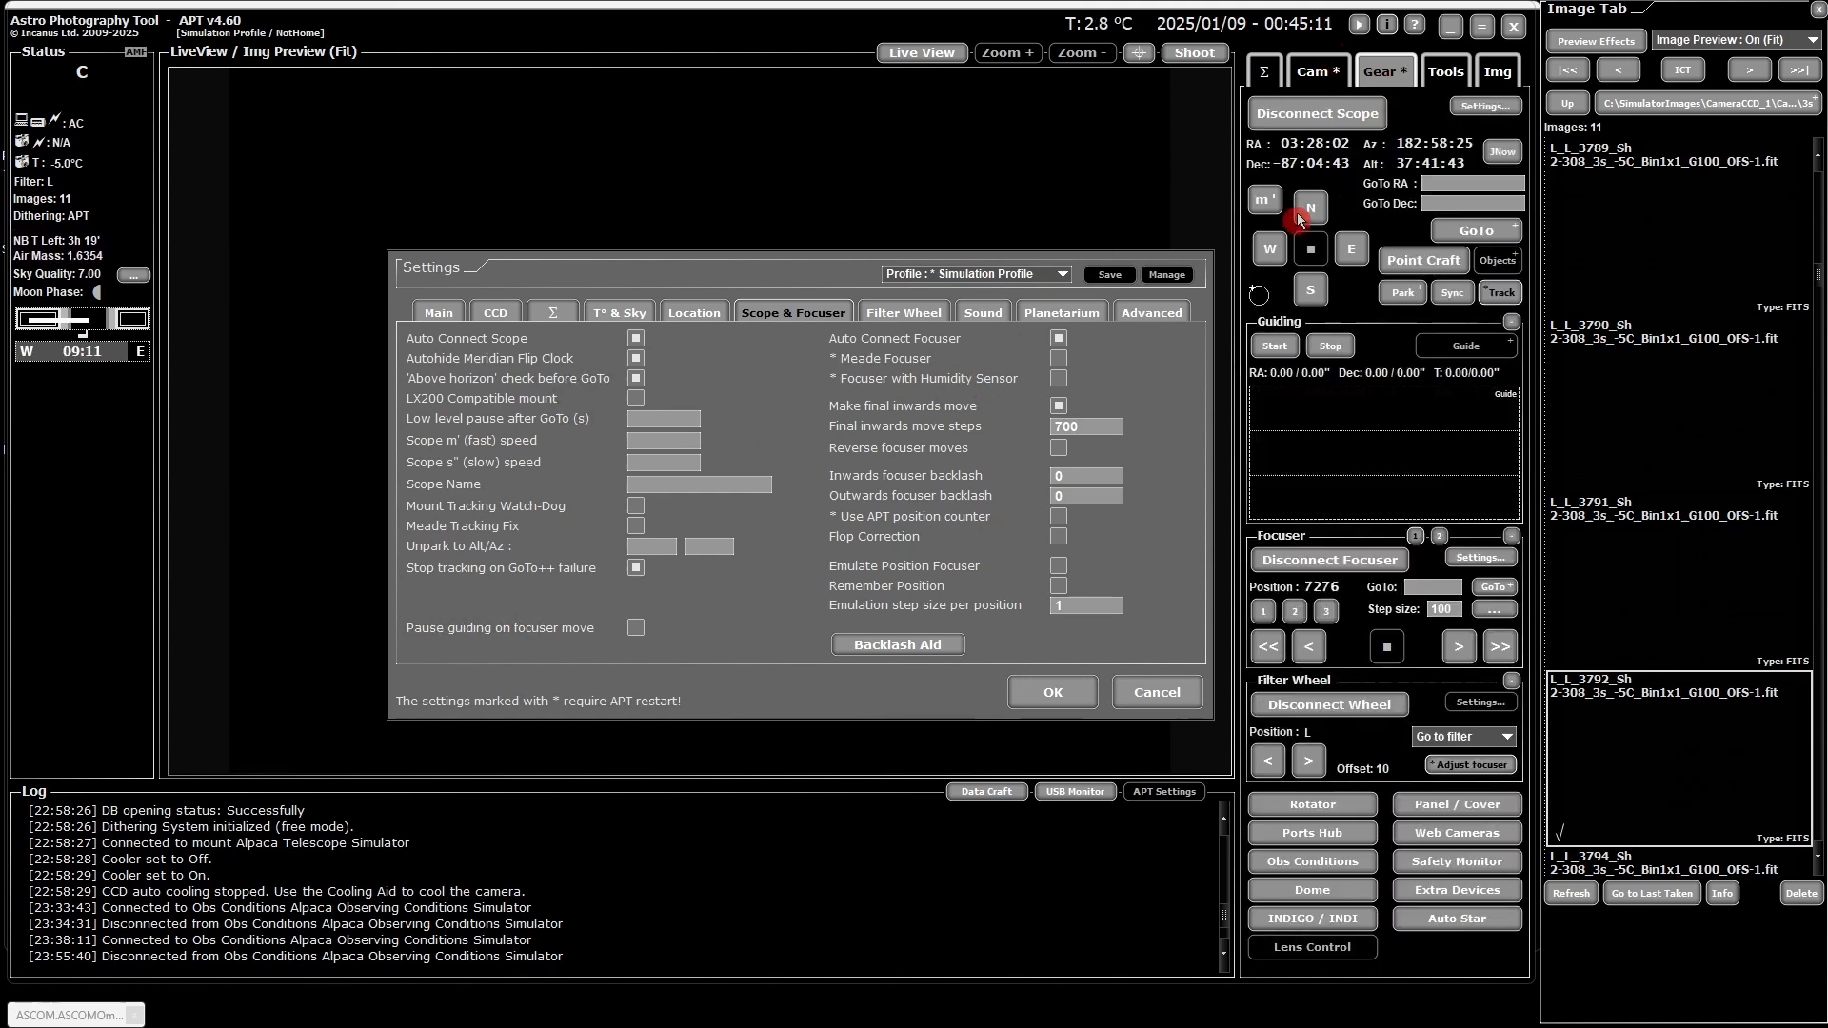
{"action": "left_click", "coordinate": [1349, 247]}
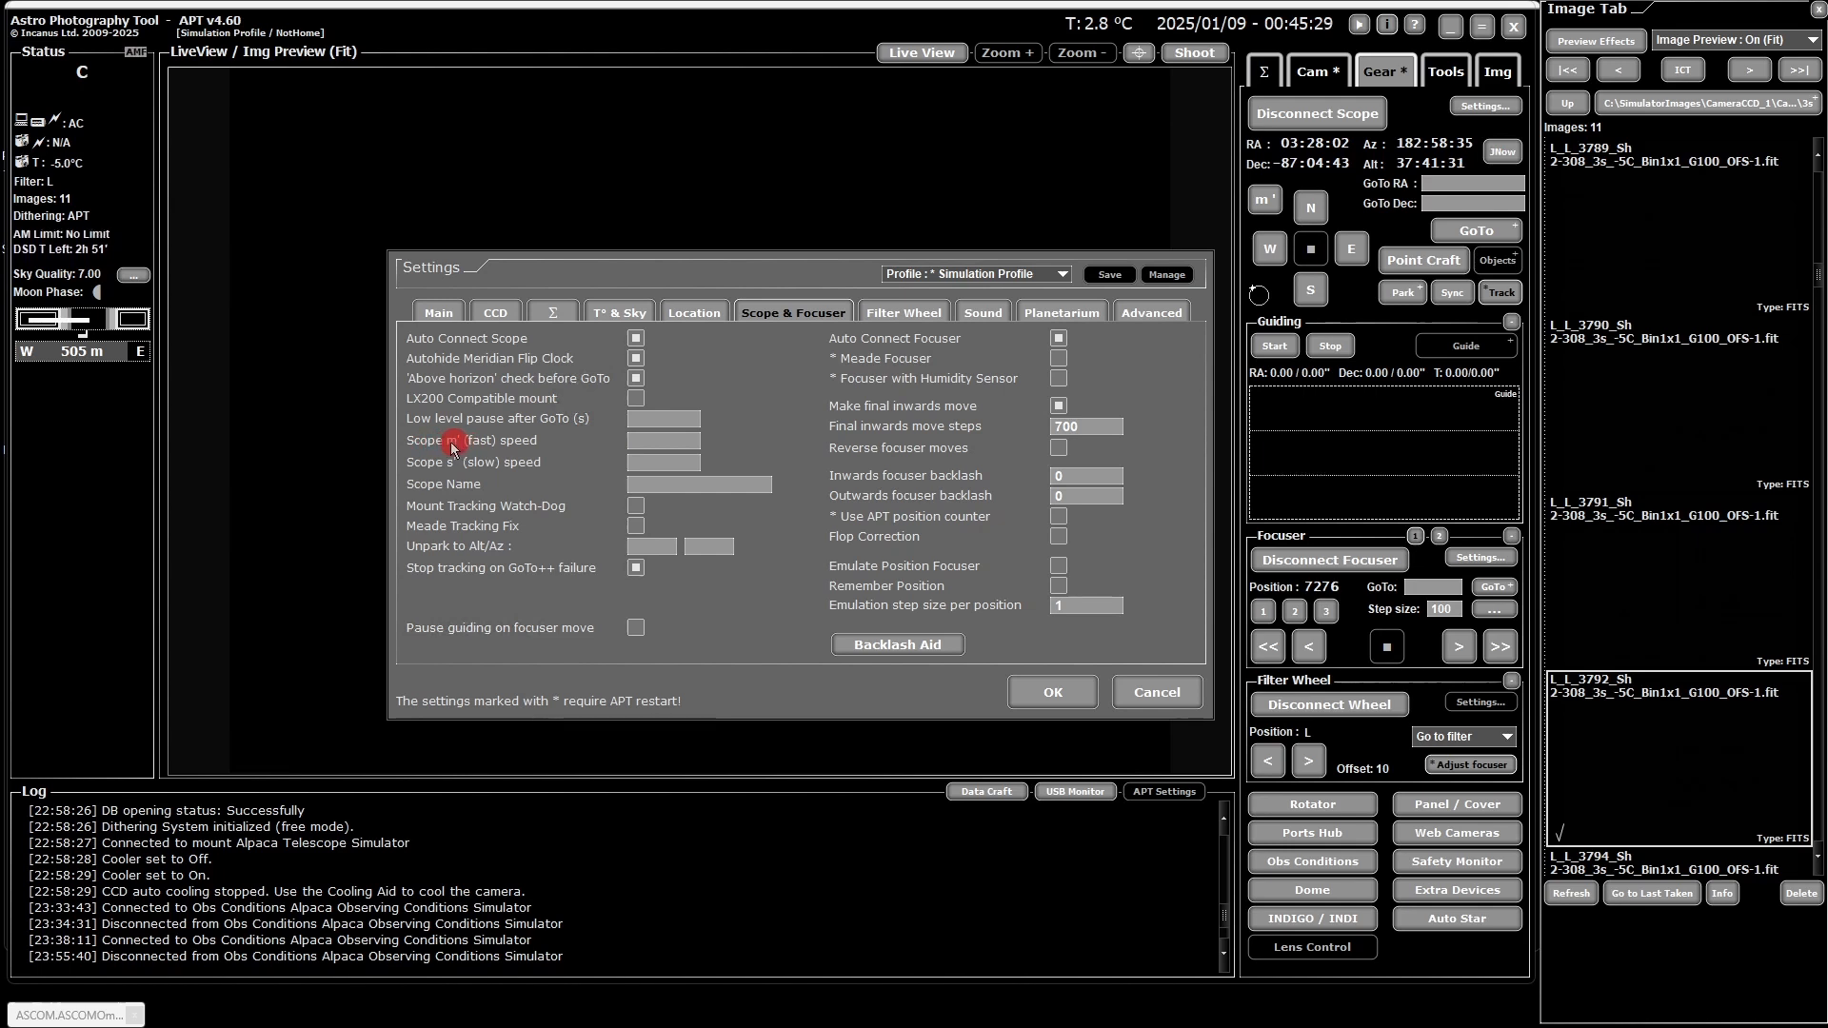
Step: Examine the scope speed, Meade tracking, unpark and guiding pause options, and the focuser's final inwards move, position counter and Flop Correction options
{"action": "mouse_move", "coordinate": [454, 449]}
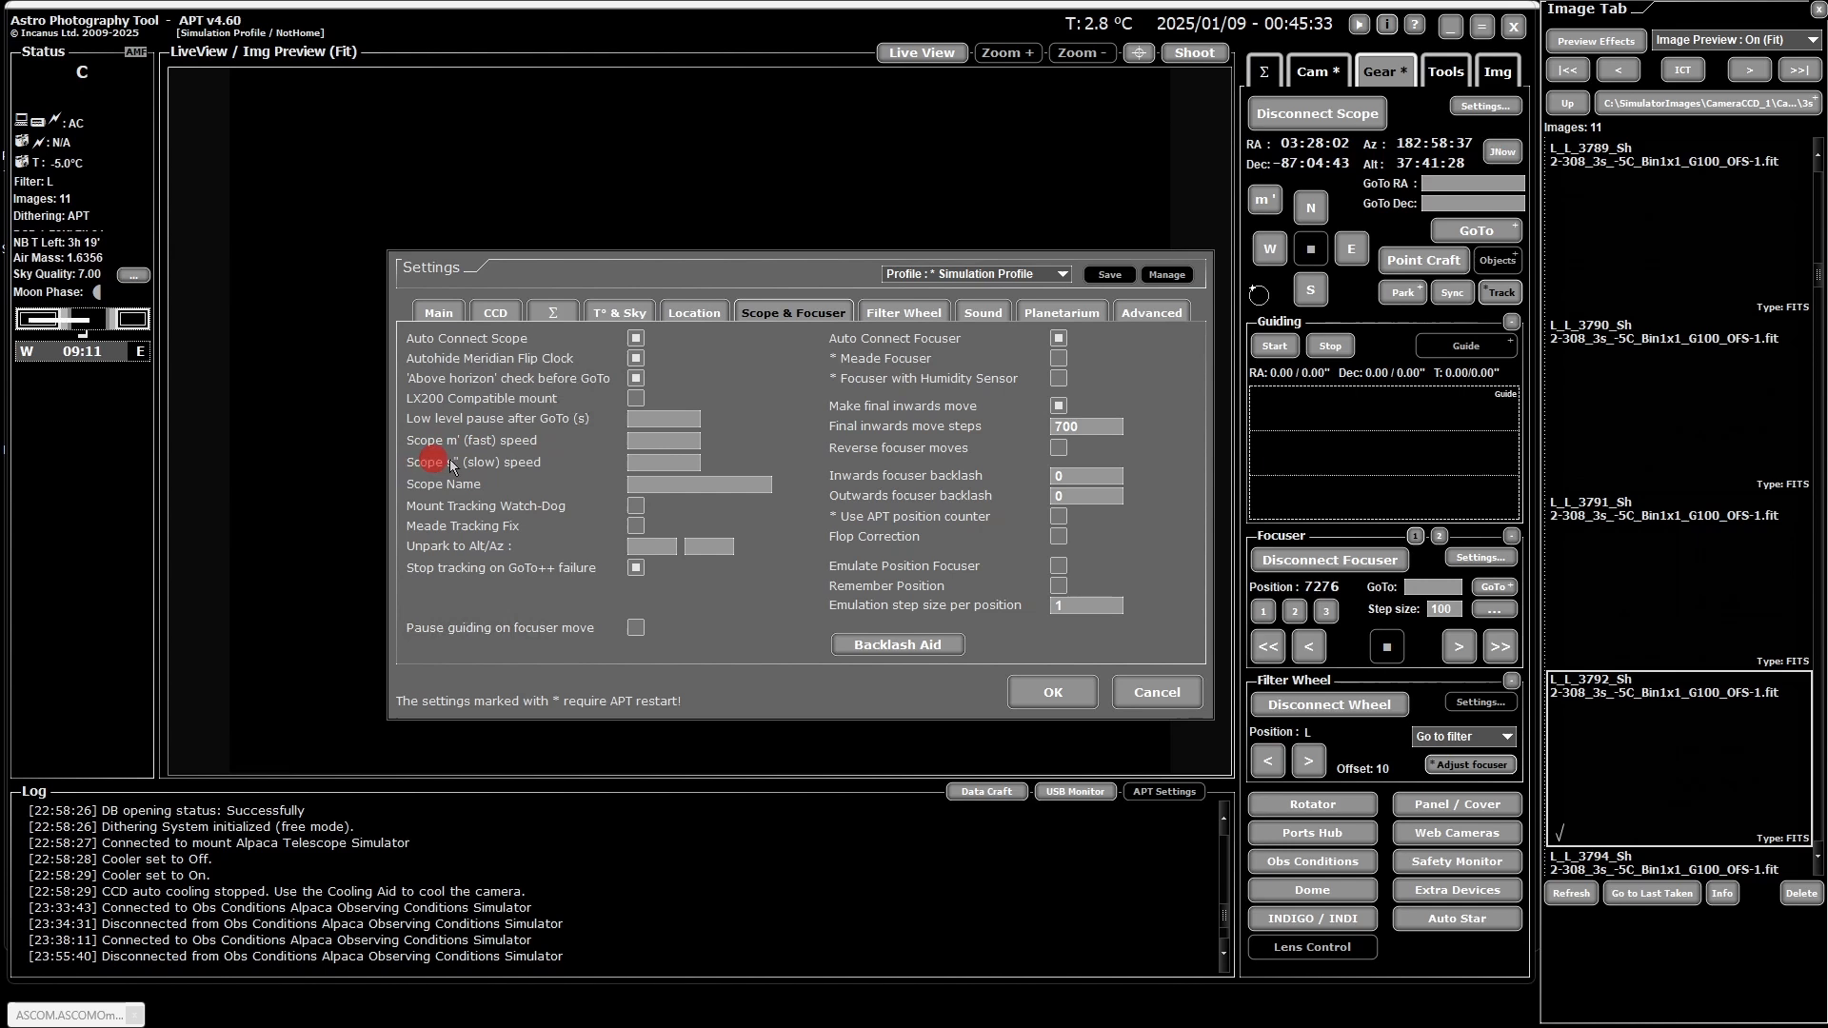
{"action": "mouse_move", "coordinate": [571, 469]}
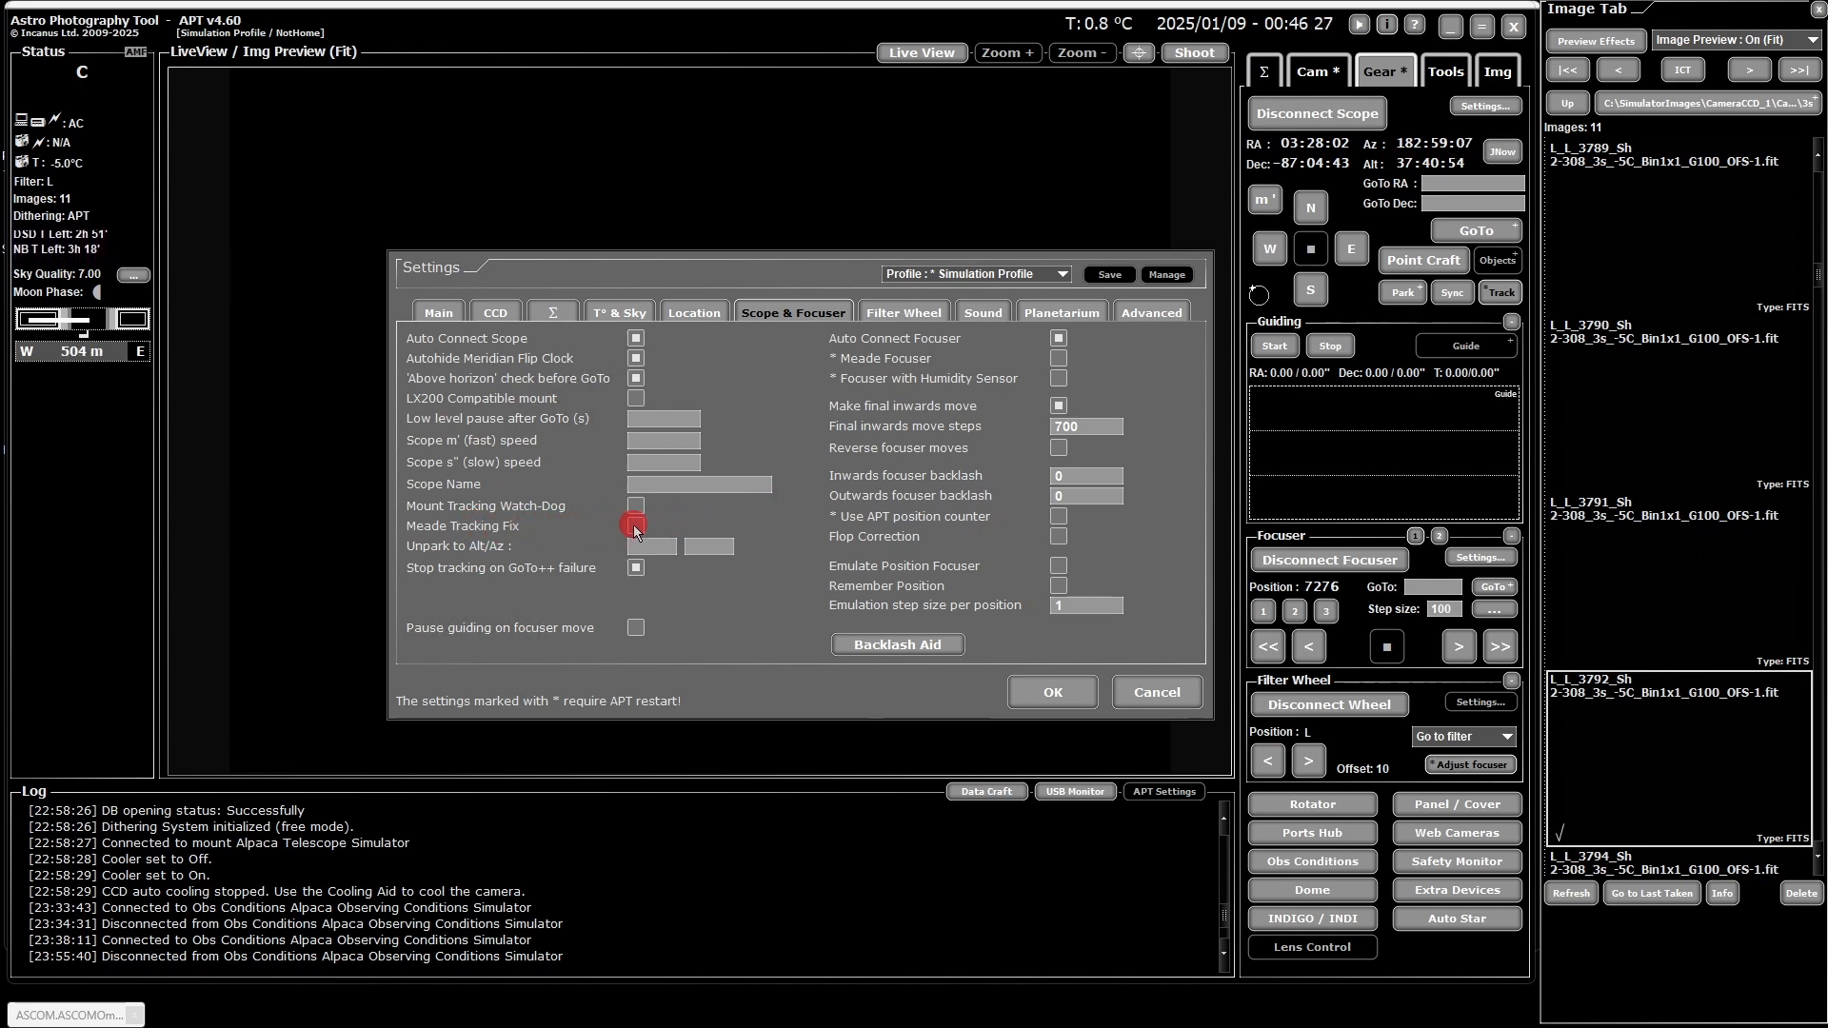
{"action": "mouse_move", "coordinate": [636, 530]}
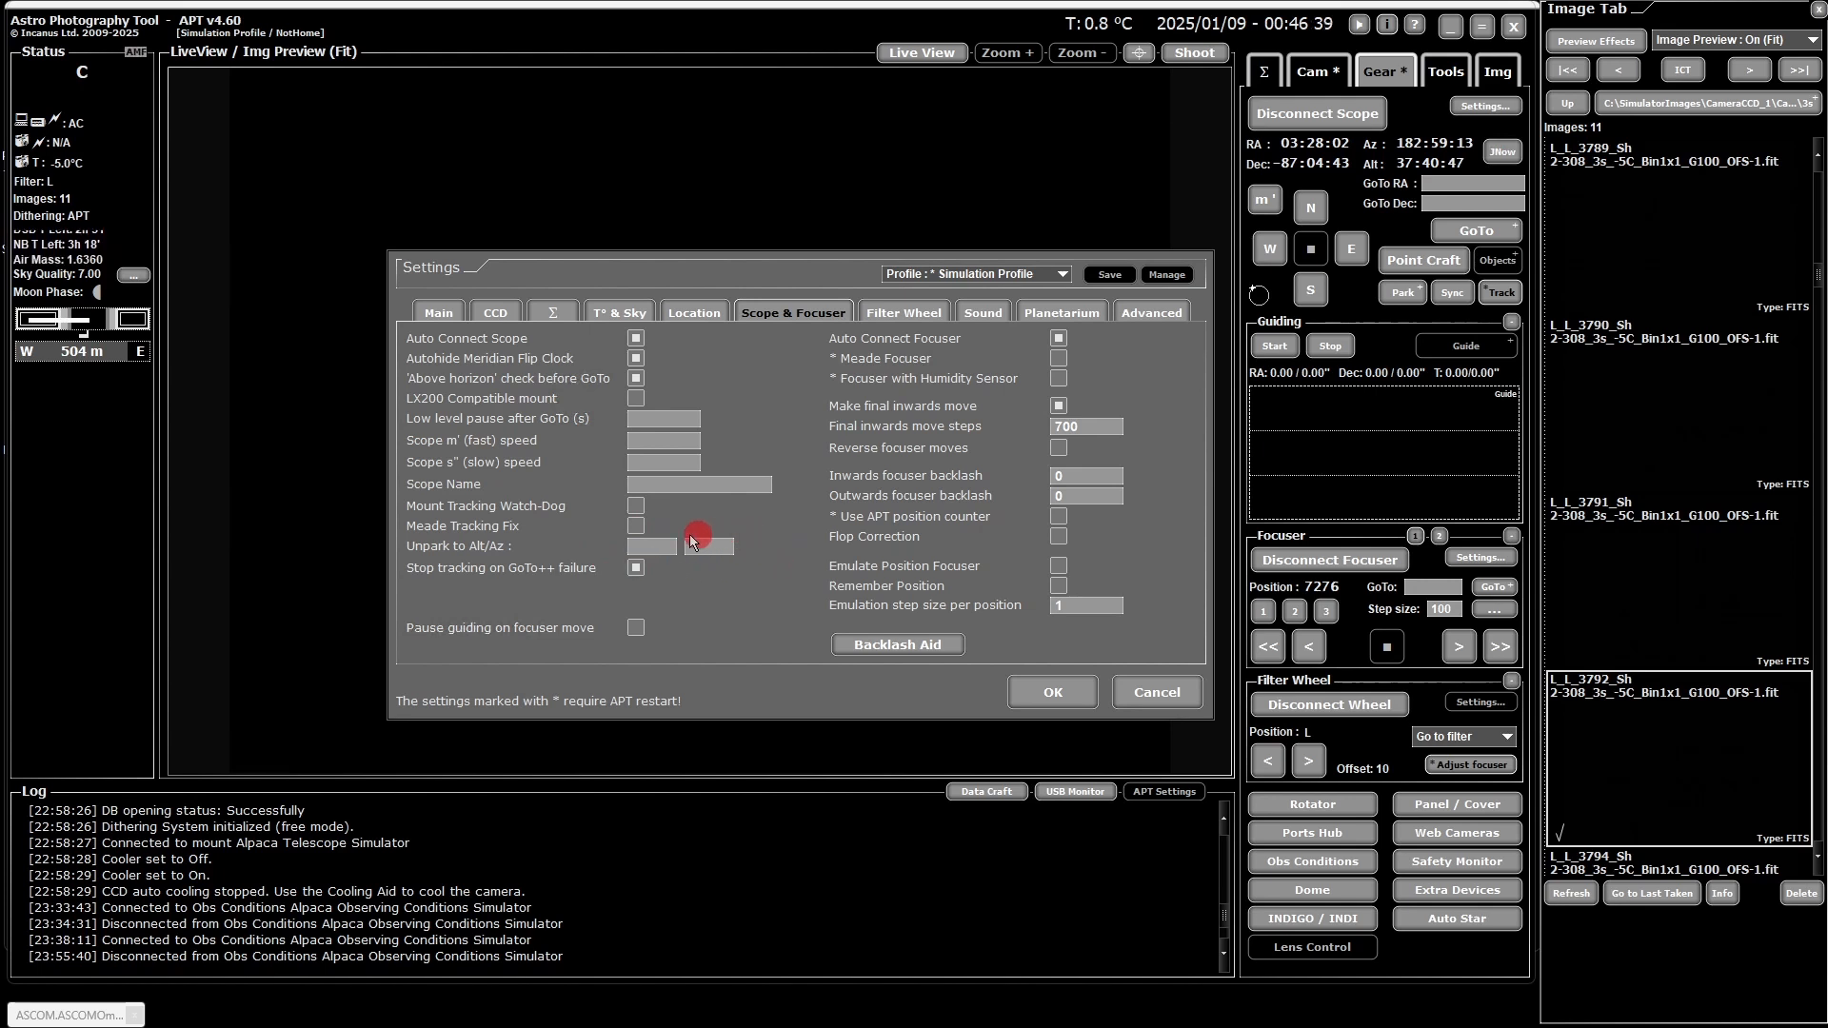
{"action": "mouse_move", "coordinate": [585, 559]}
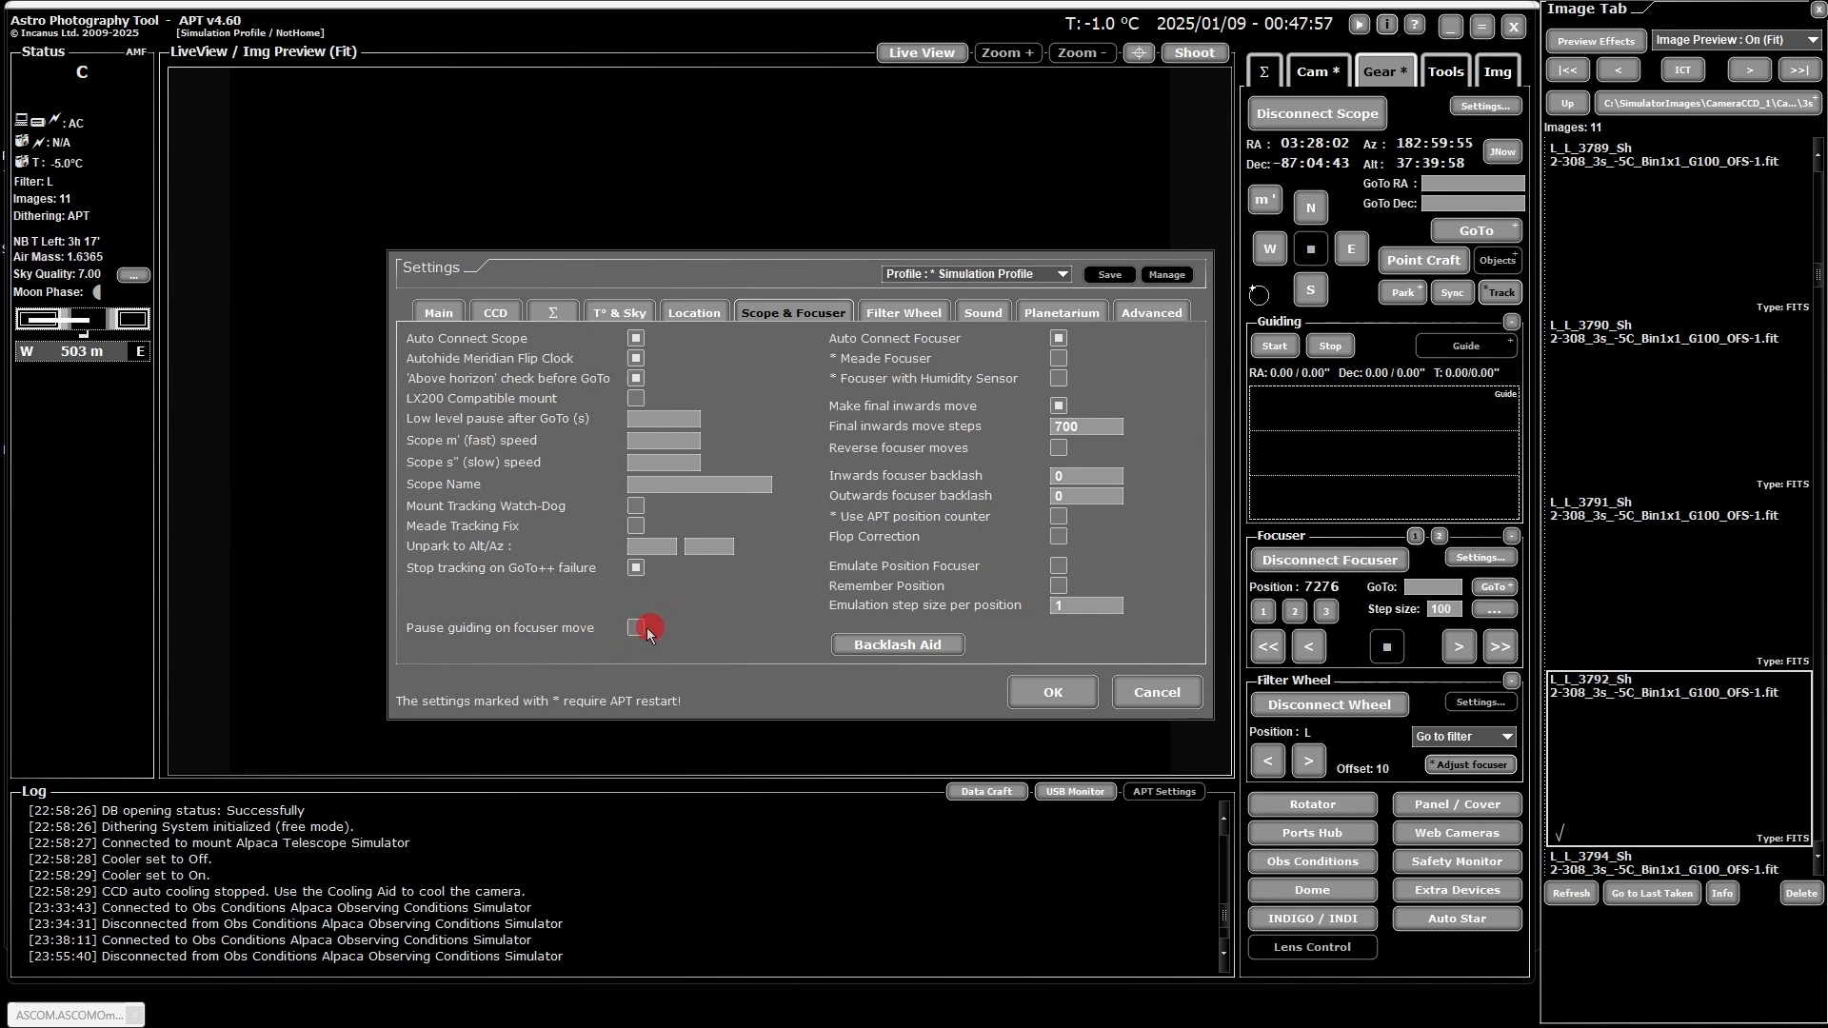
{"action": "mouse_move", "coordinate": [633, 629]}
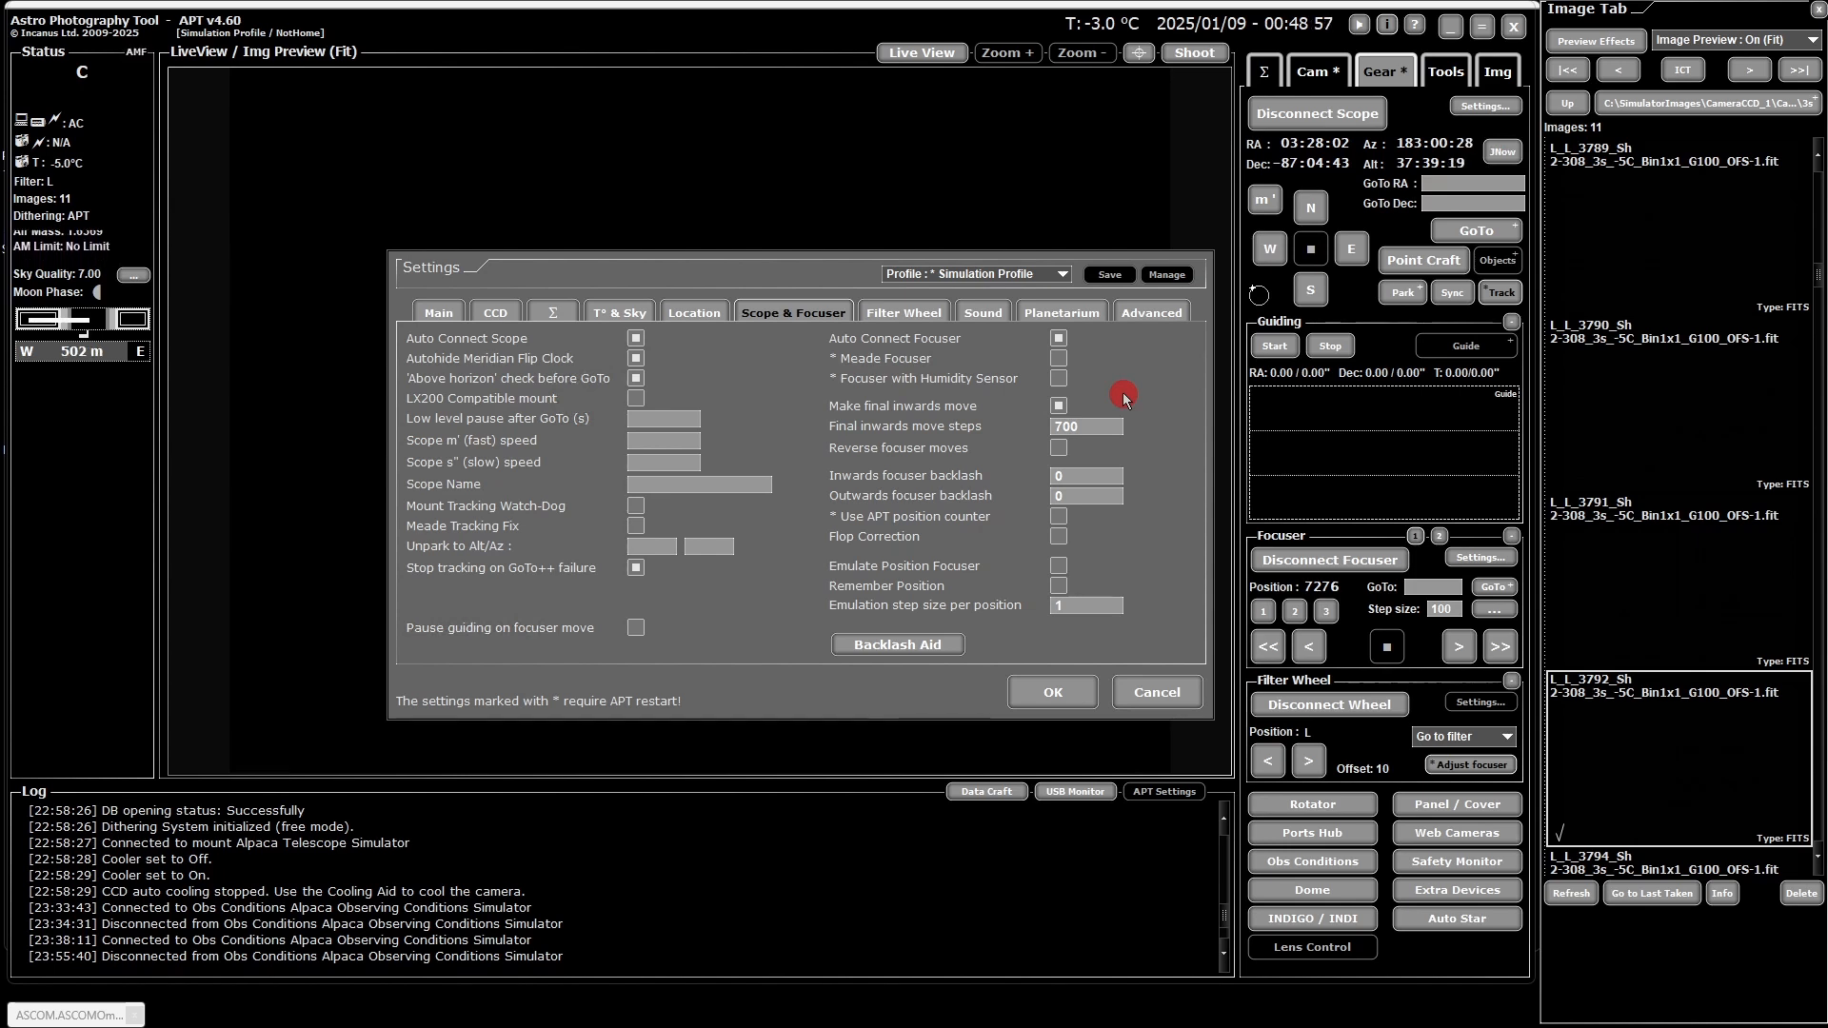
{"action": "left_click", "coordinate": [1058, 405]}
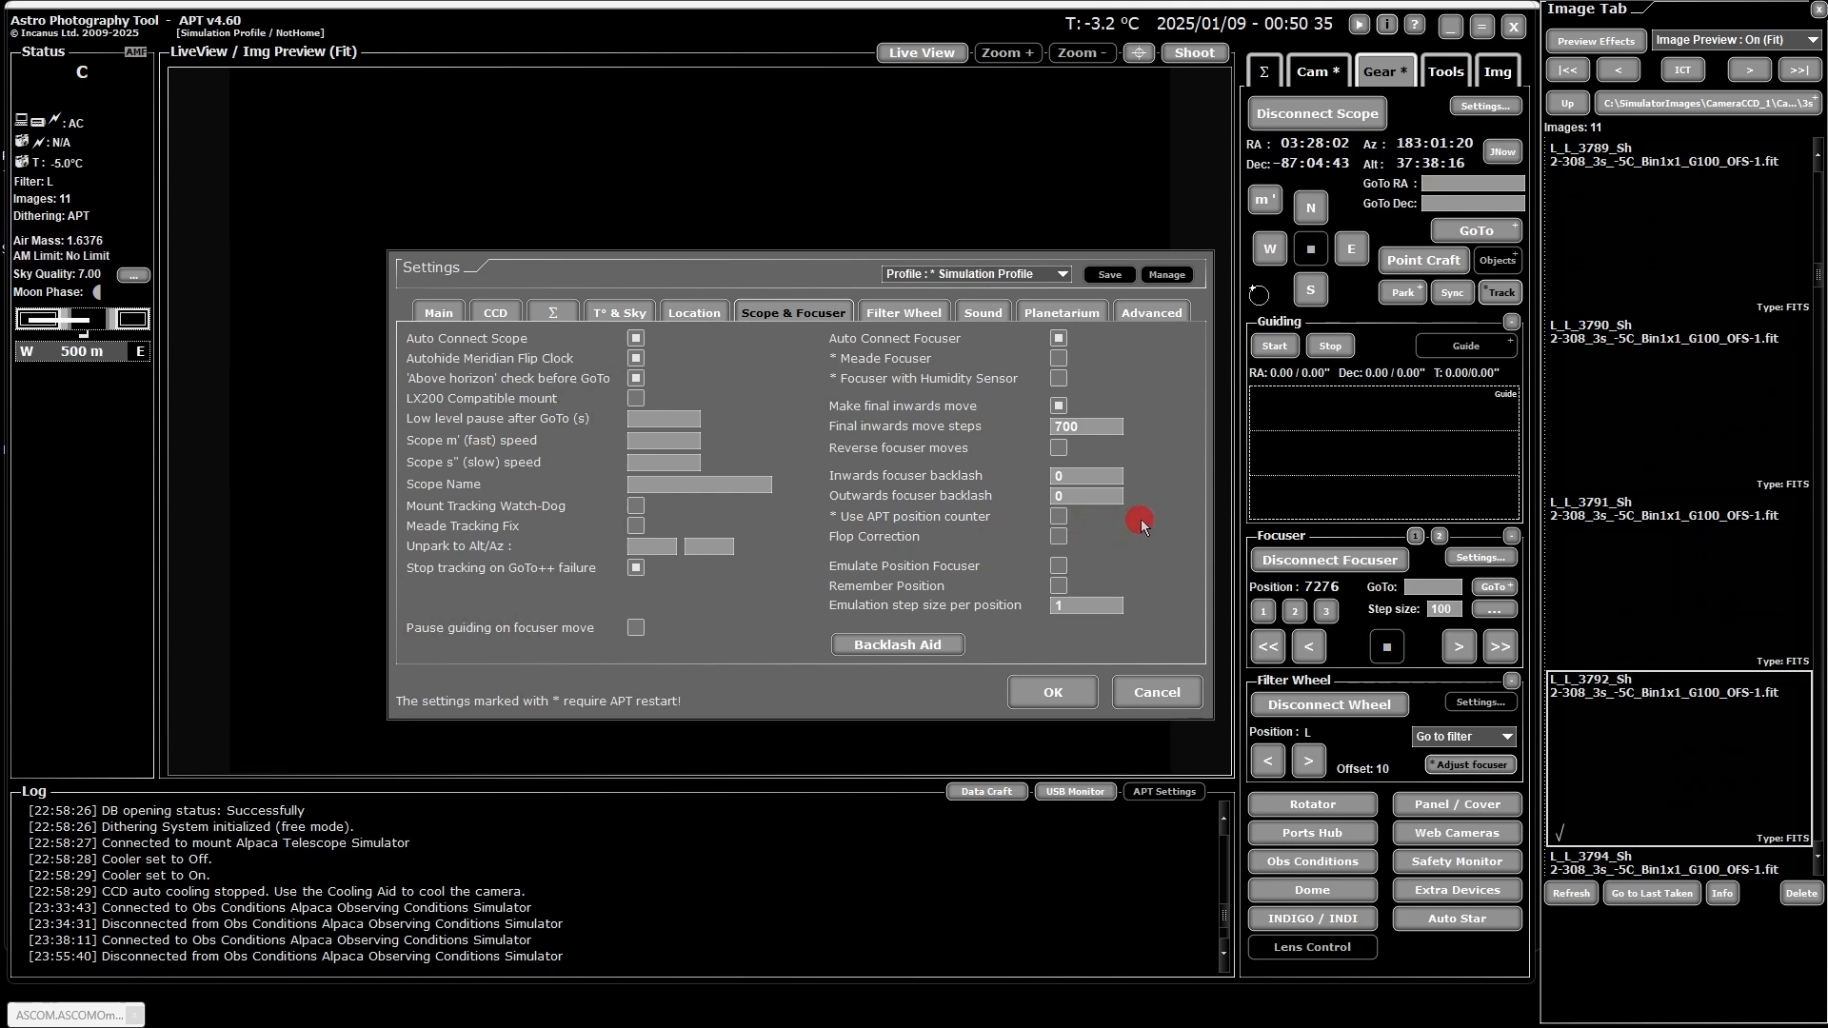
{"action": "mouse_move", "coordinate": [1063, 515]}
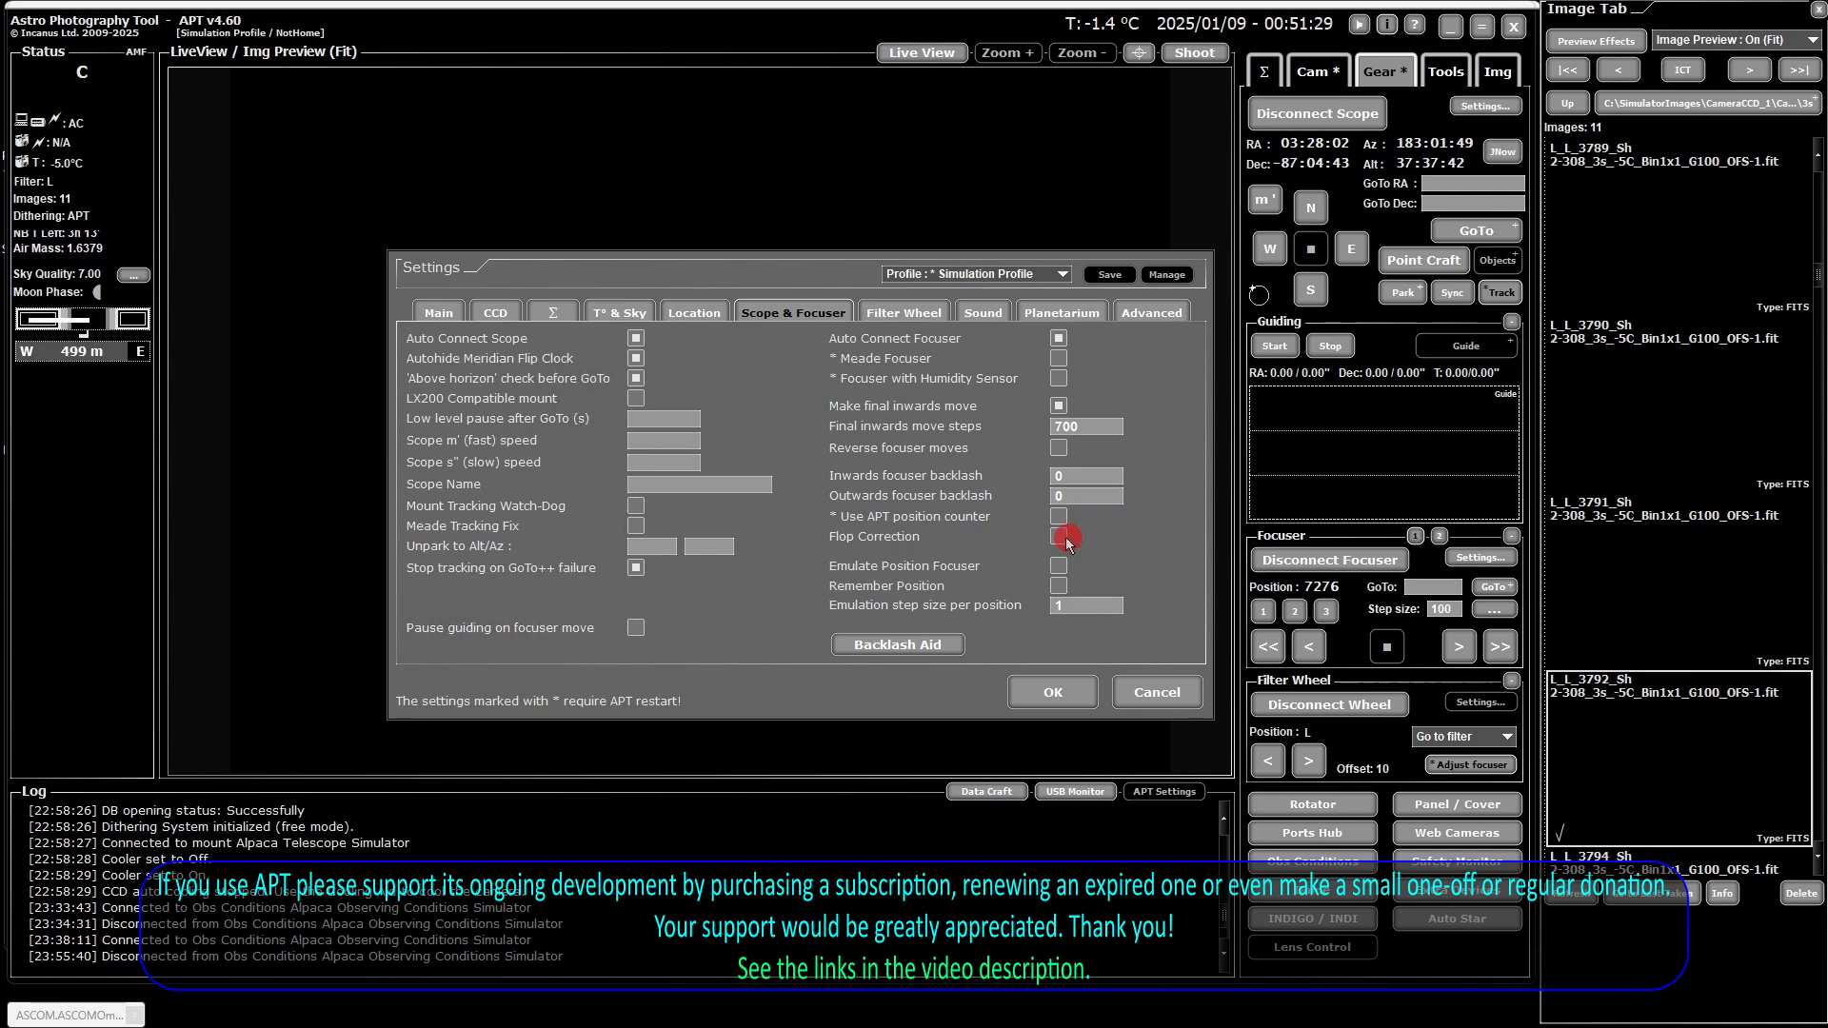
{"action": "mouse_move", "coordinate": [1063, 541]}
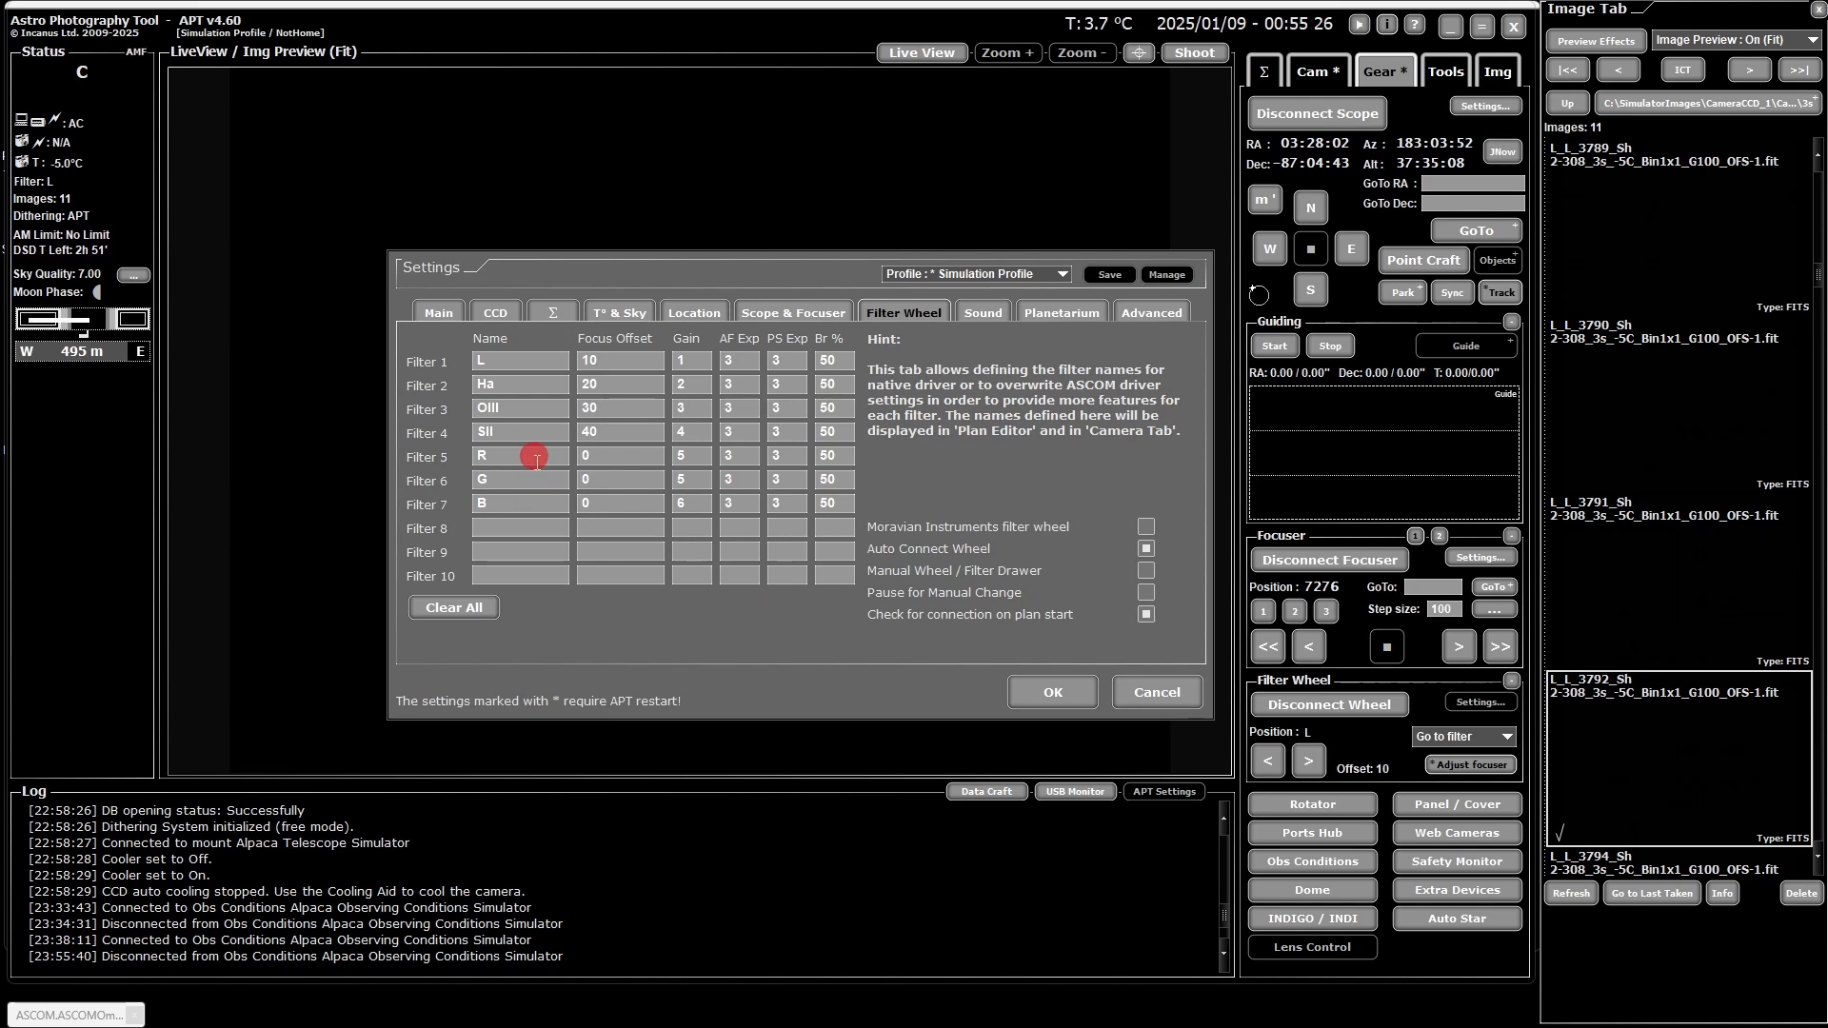
Step: Examine the filters' Focus Offset values and the Pause for Manual Change option in the Filter Wheel settings
{"action": "mouse_move", "coordinate": [638, 356]}
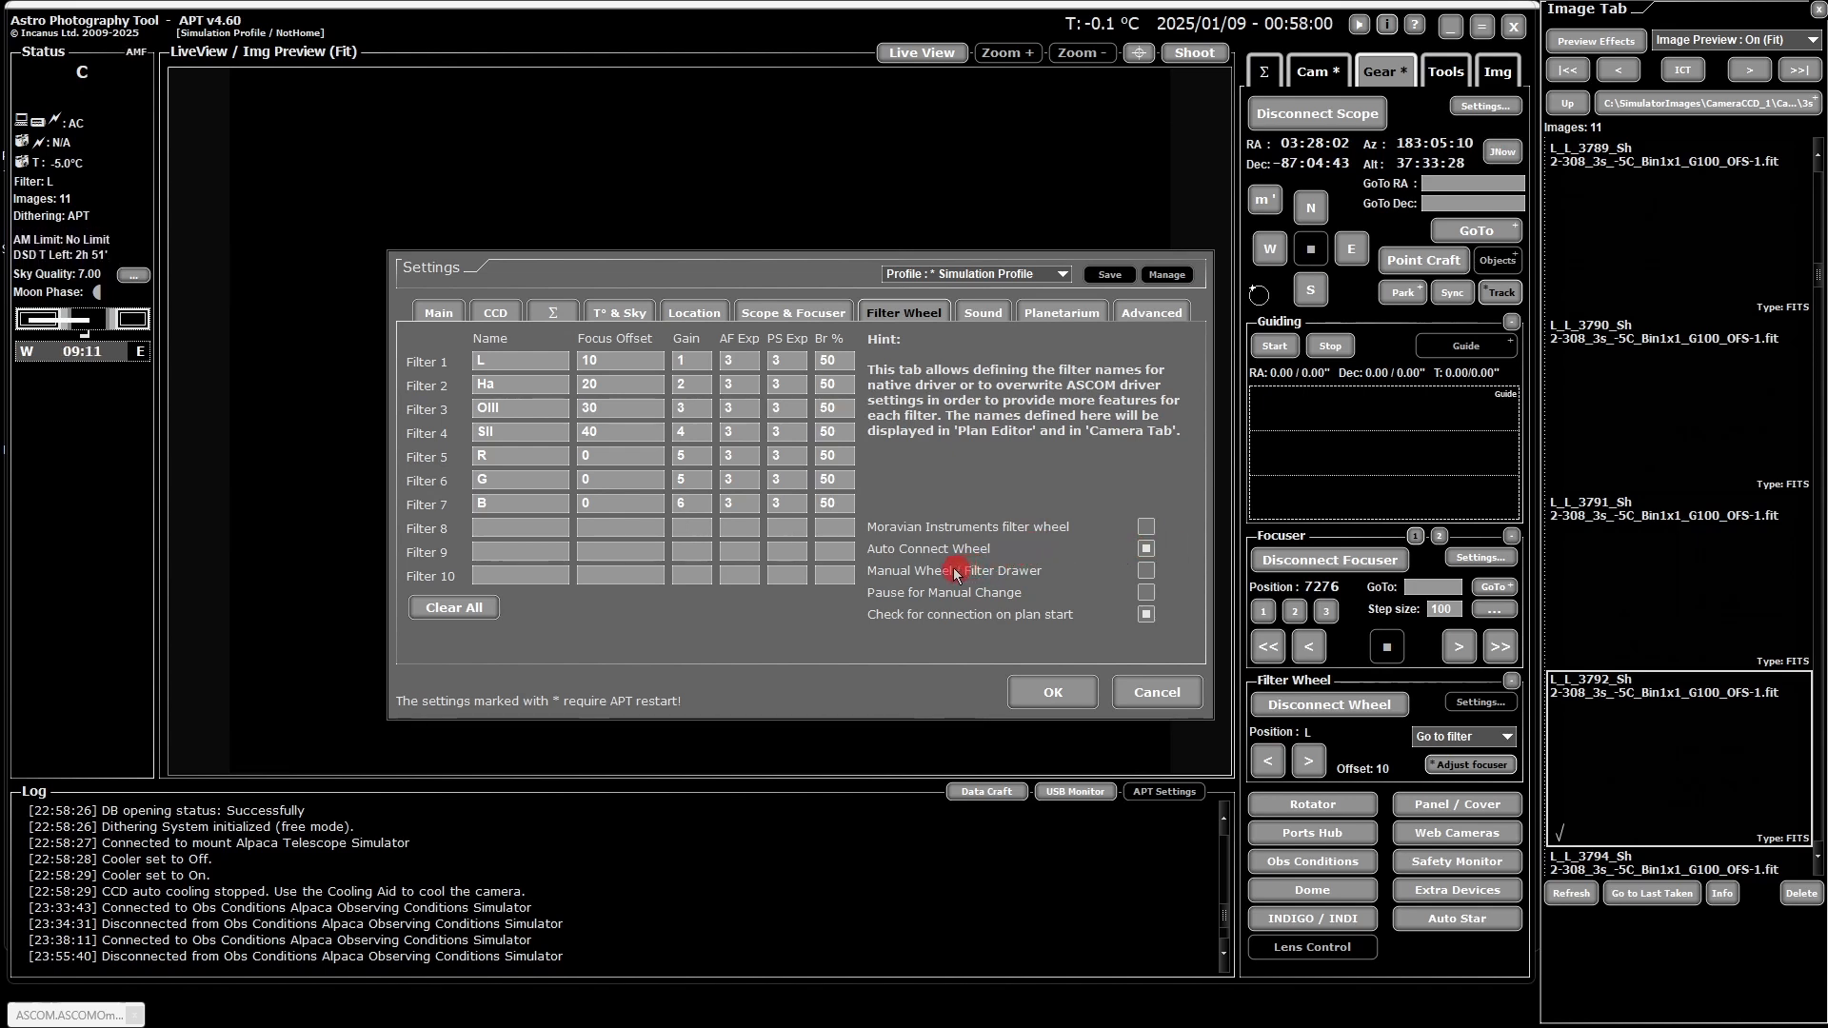
{"action": "left_click", "coordinate": [1150, 592]}
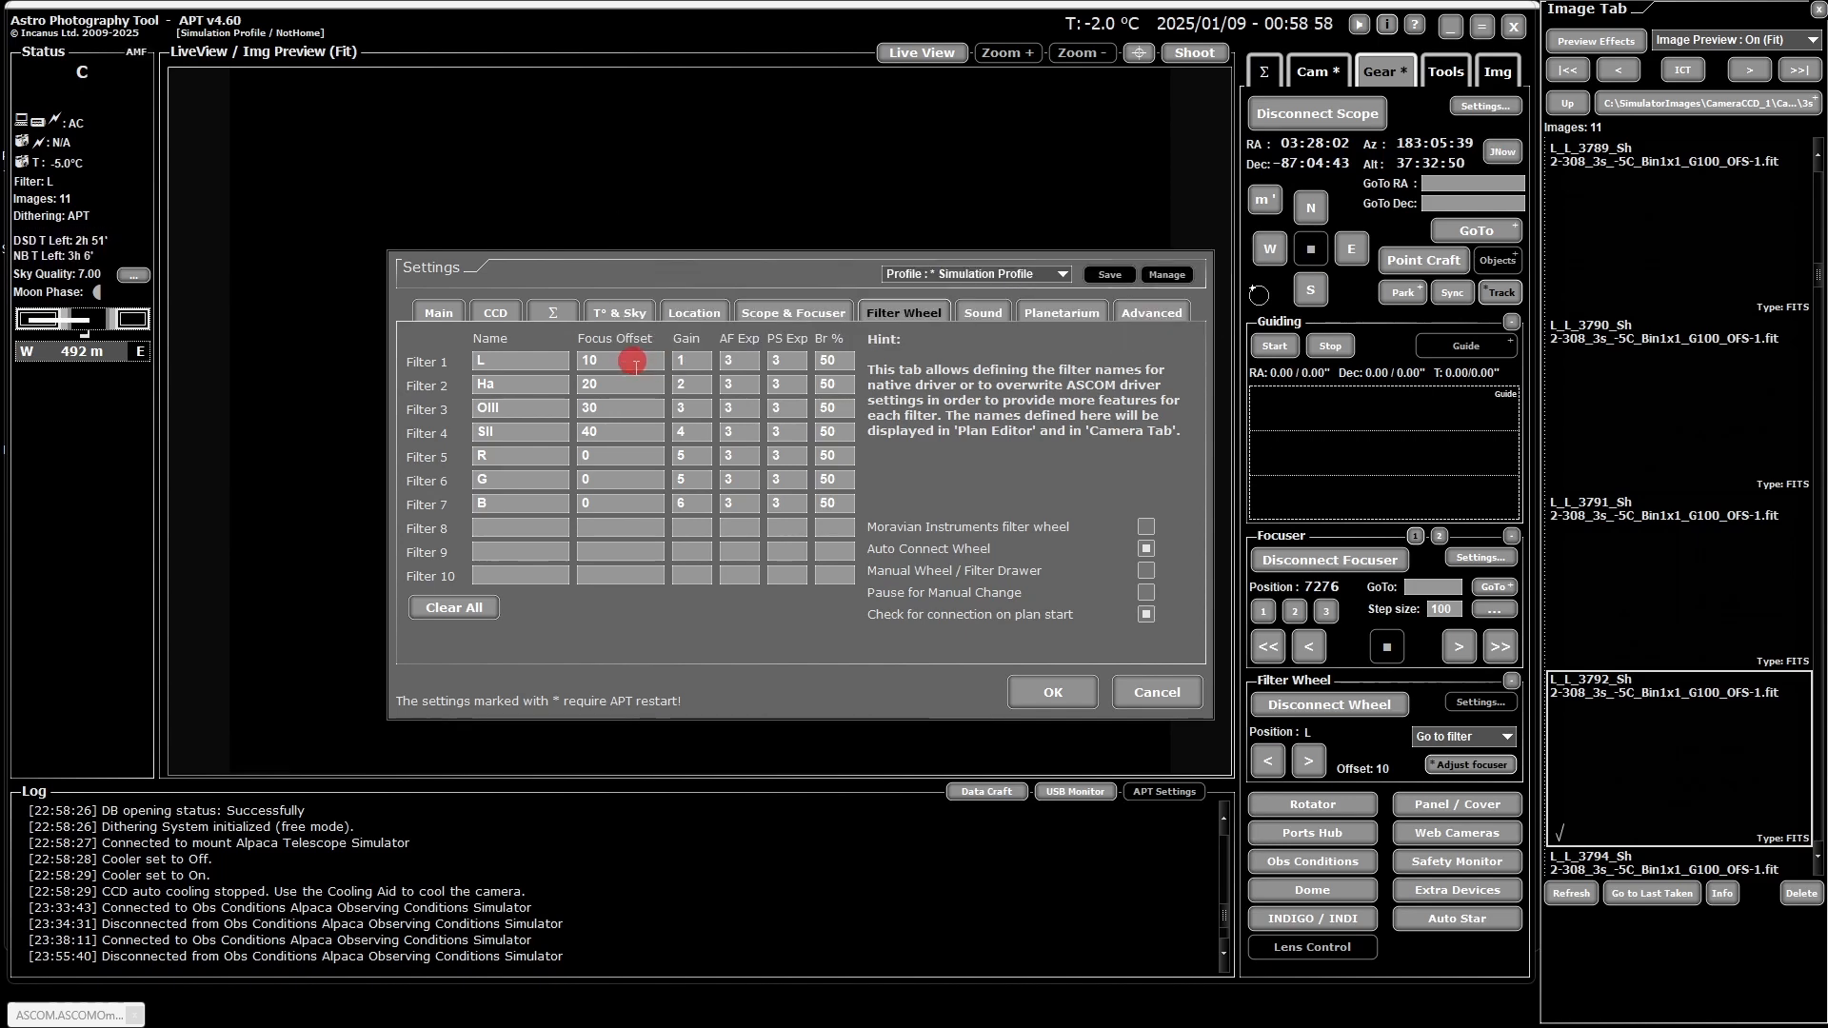
{"action": "mouse_move", "coordinate": [633, 362]}
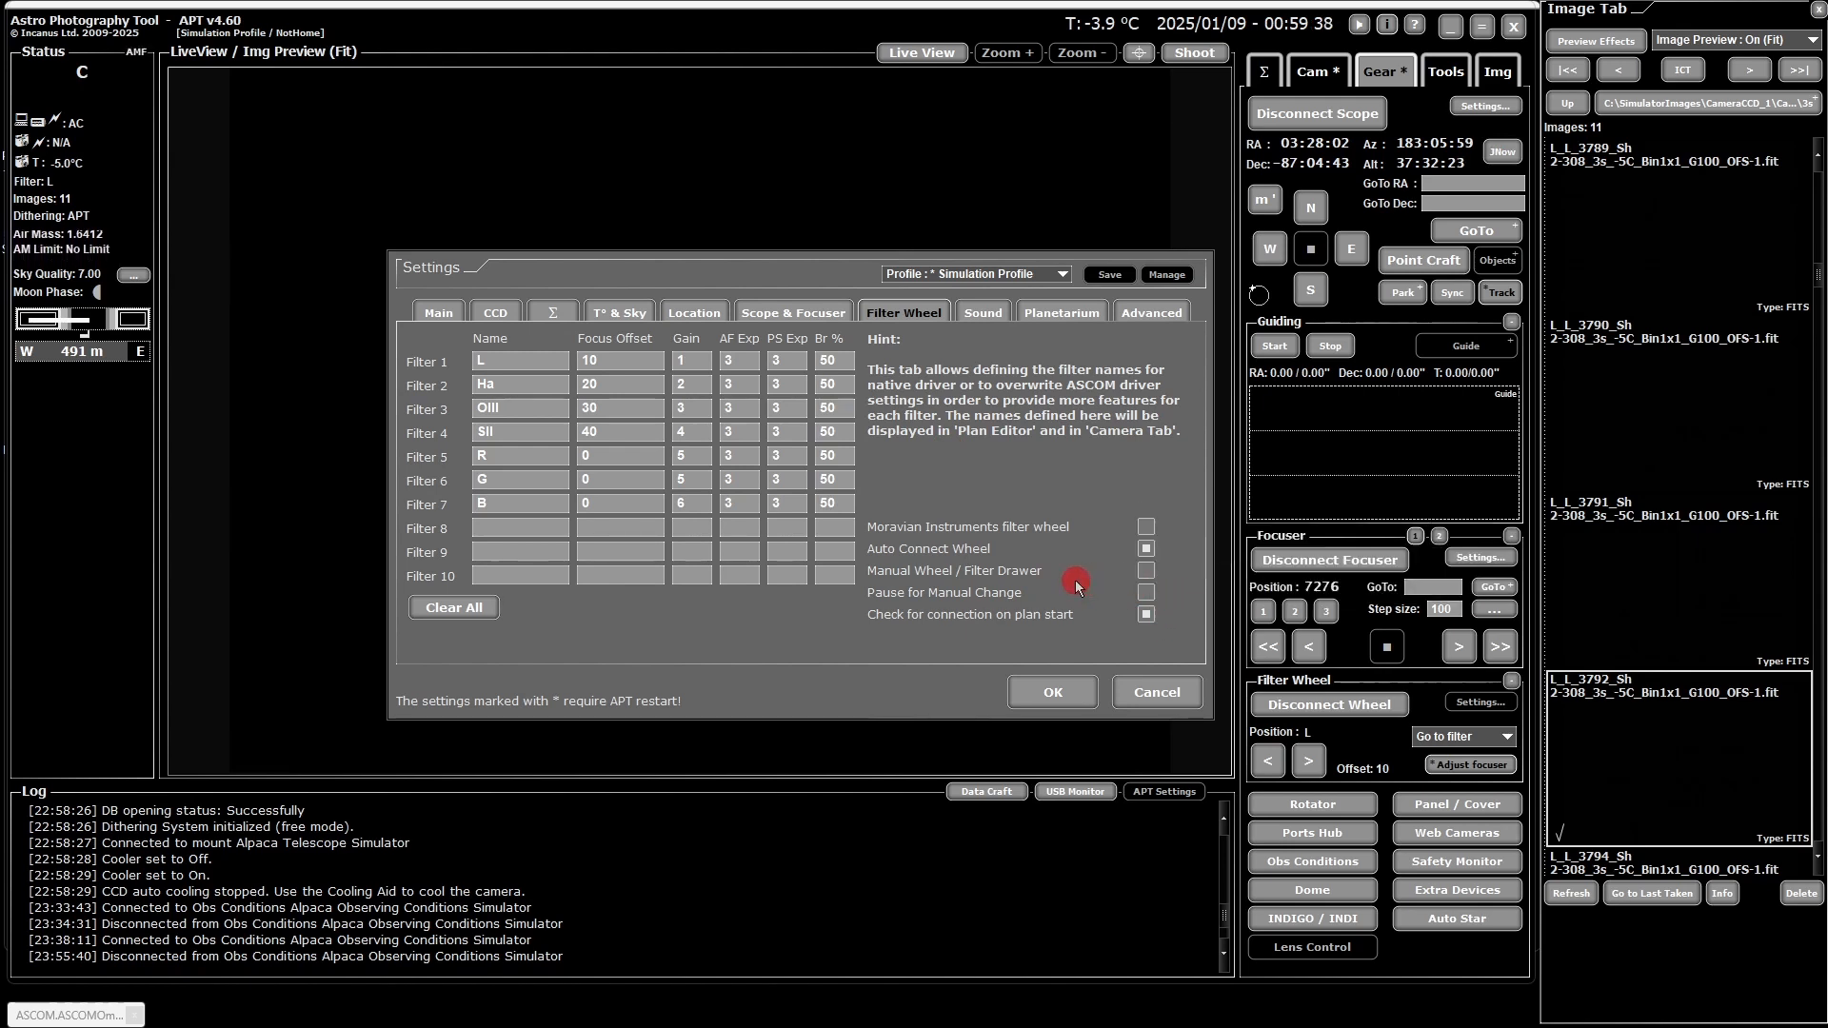
Step: Examine the Manual Wheel / Filter Drawer and Pause for Manual Change options and the Sound Notifications option in the Sound settings
{"action": "left_click", "coordinate": [1147, 575]}
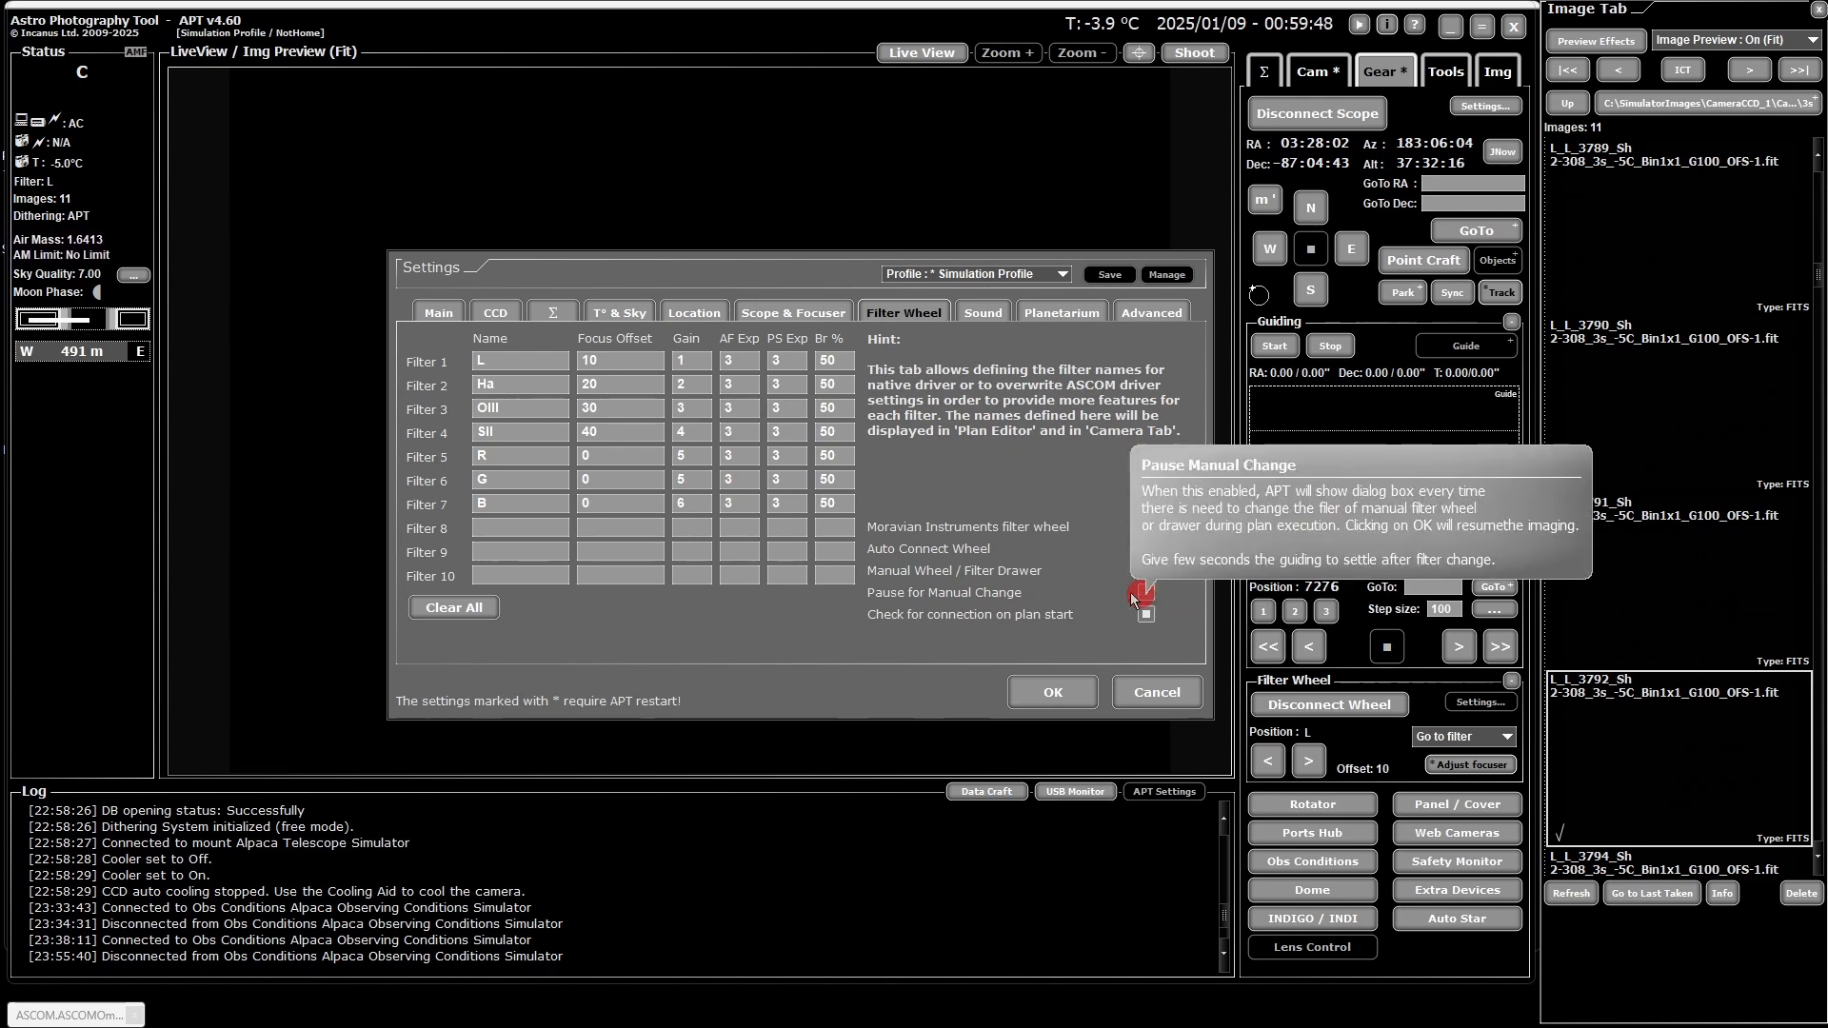
{"action": "mouse_move", "coordinate": [1021, 570]}
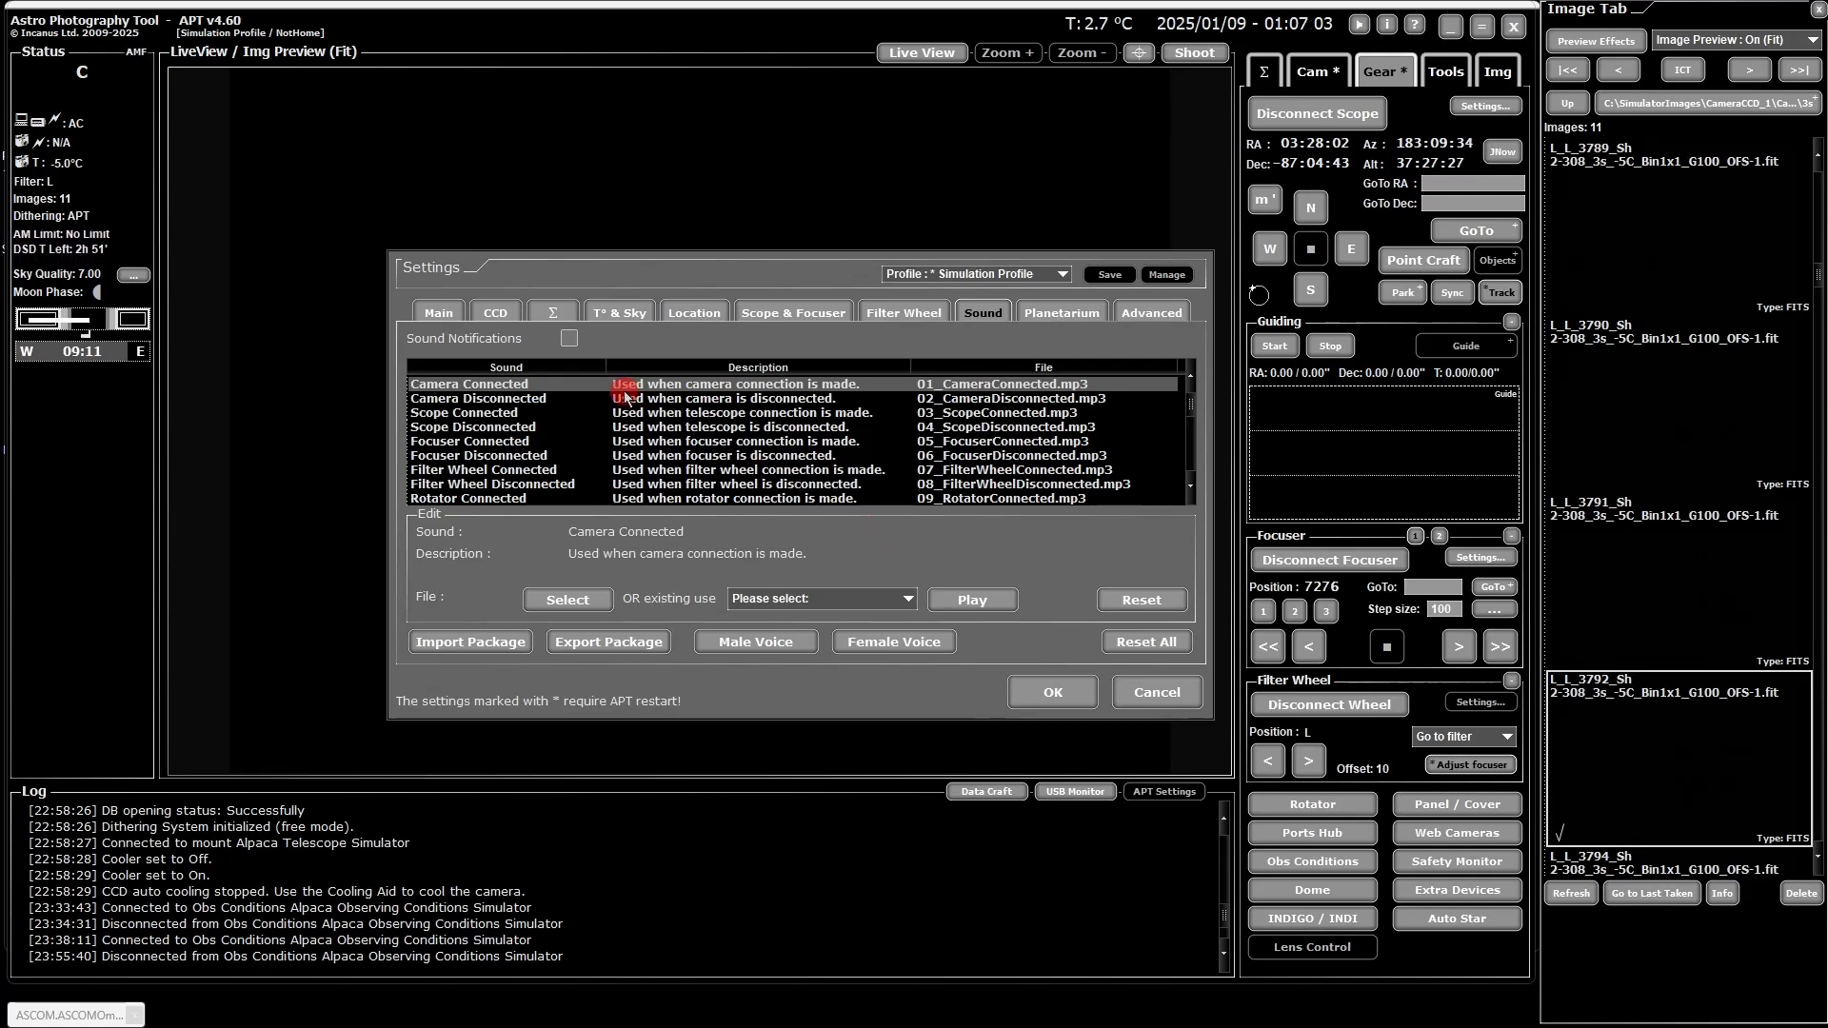
{"action": "left_click", "coordinate": [570, 341]}
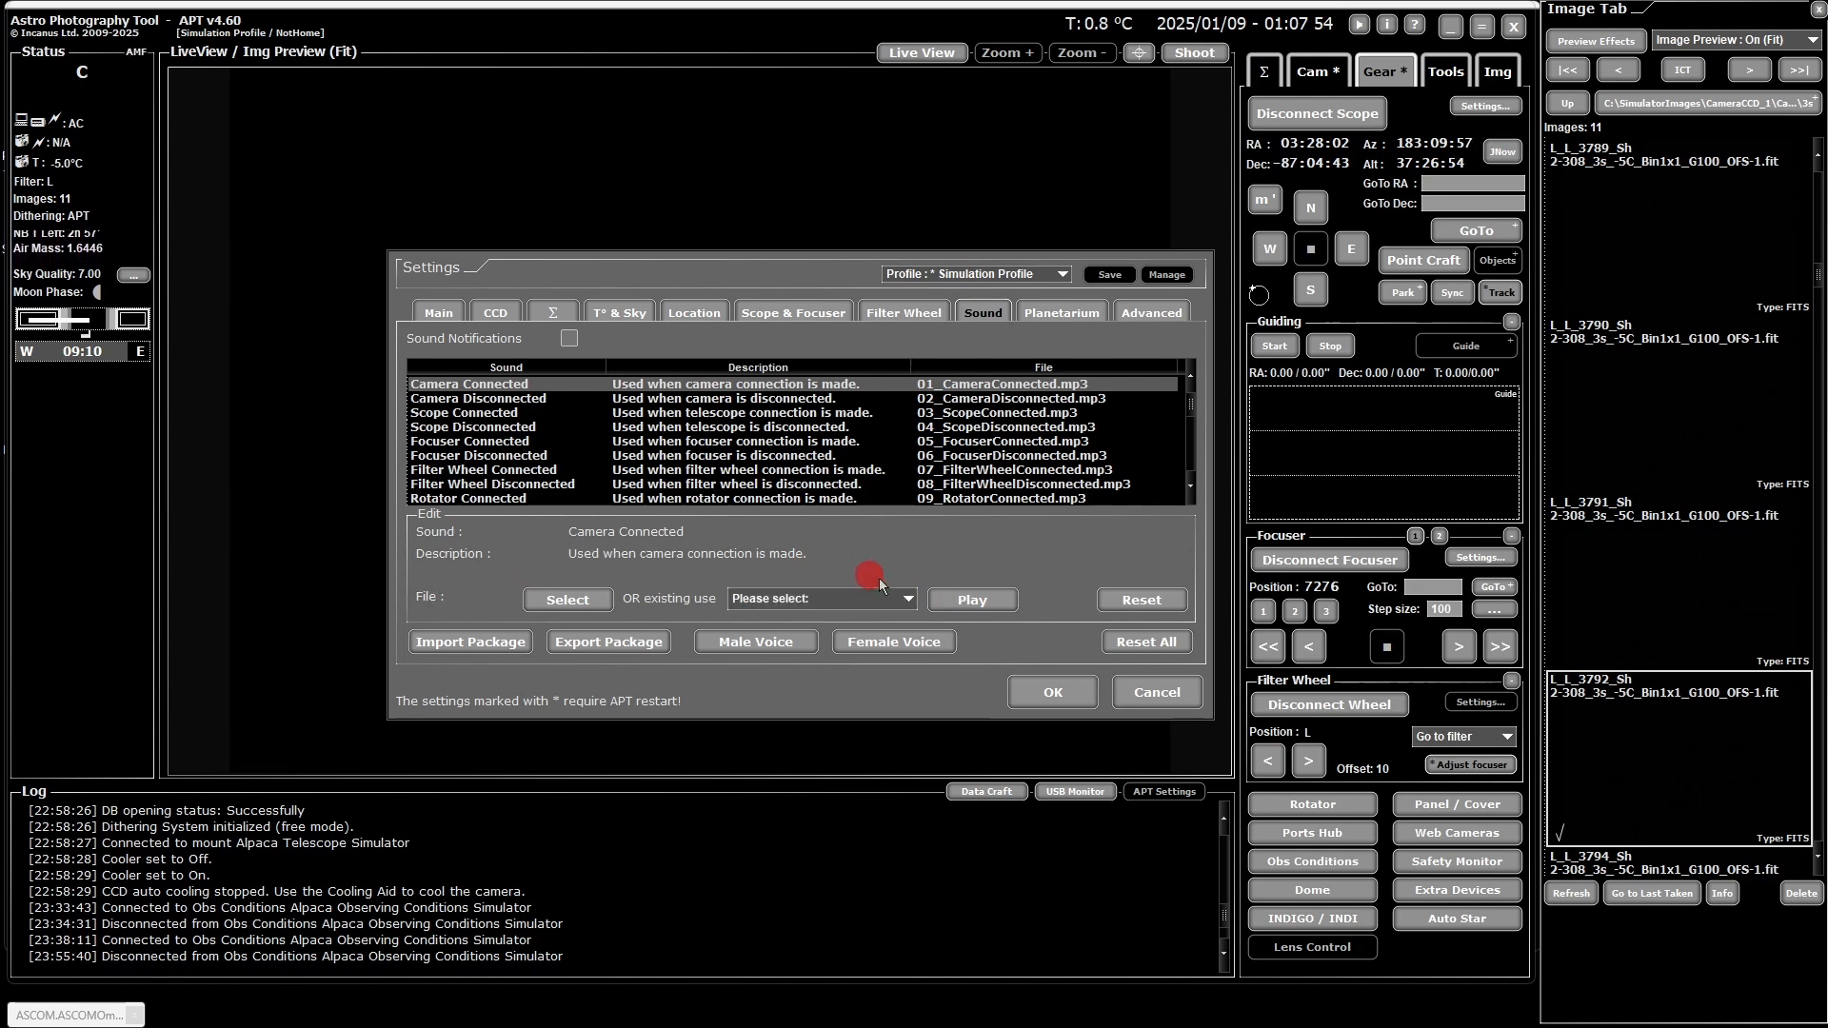
Step: Assign the existing sound 07_FilterWheelConnected.mp3 to the Camera Connected event and reset it to the default sound
{"action": "left_click", "coordinate": [907, 598]}
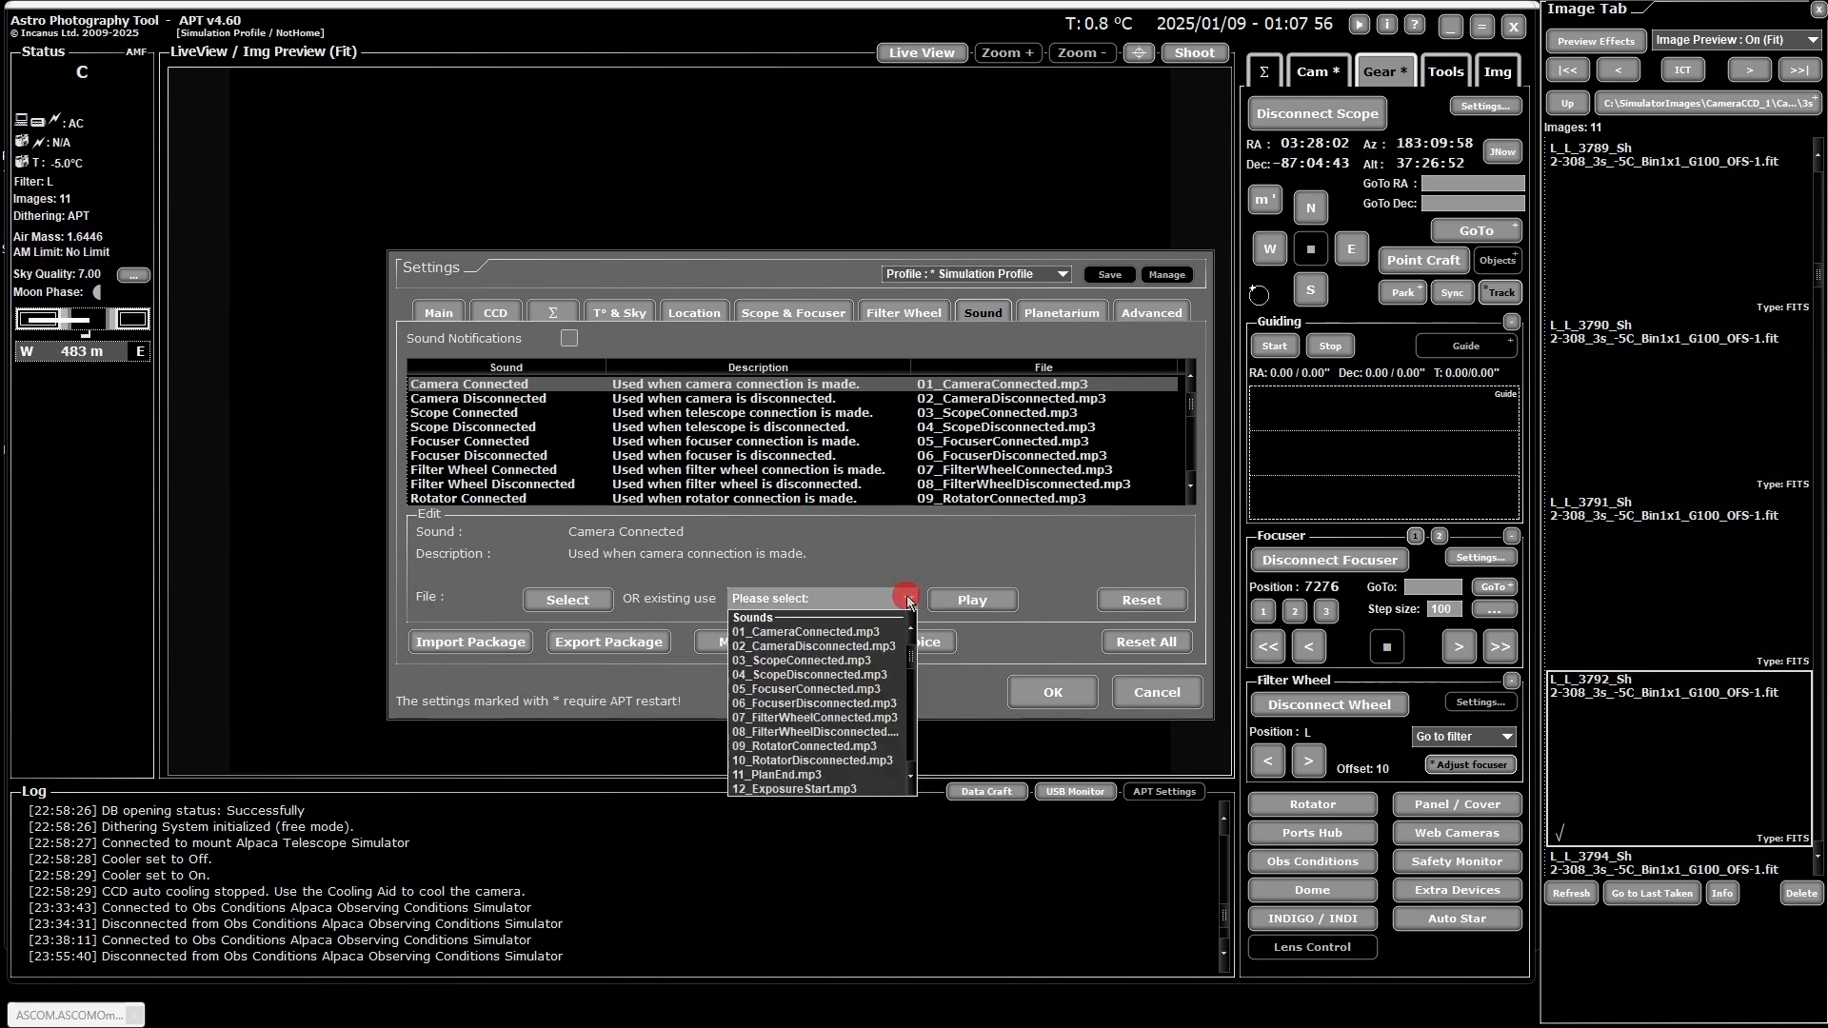
{"action": "scroll", "coordinate": [817, 709], "scroll_direction": "down", "scroll_amount": 4}
{"action": "scroll", "coordinate": [811, 681], "scroll_direction": "up", "scroll_amount": 3}
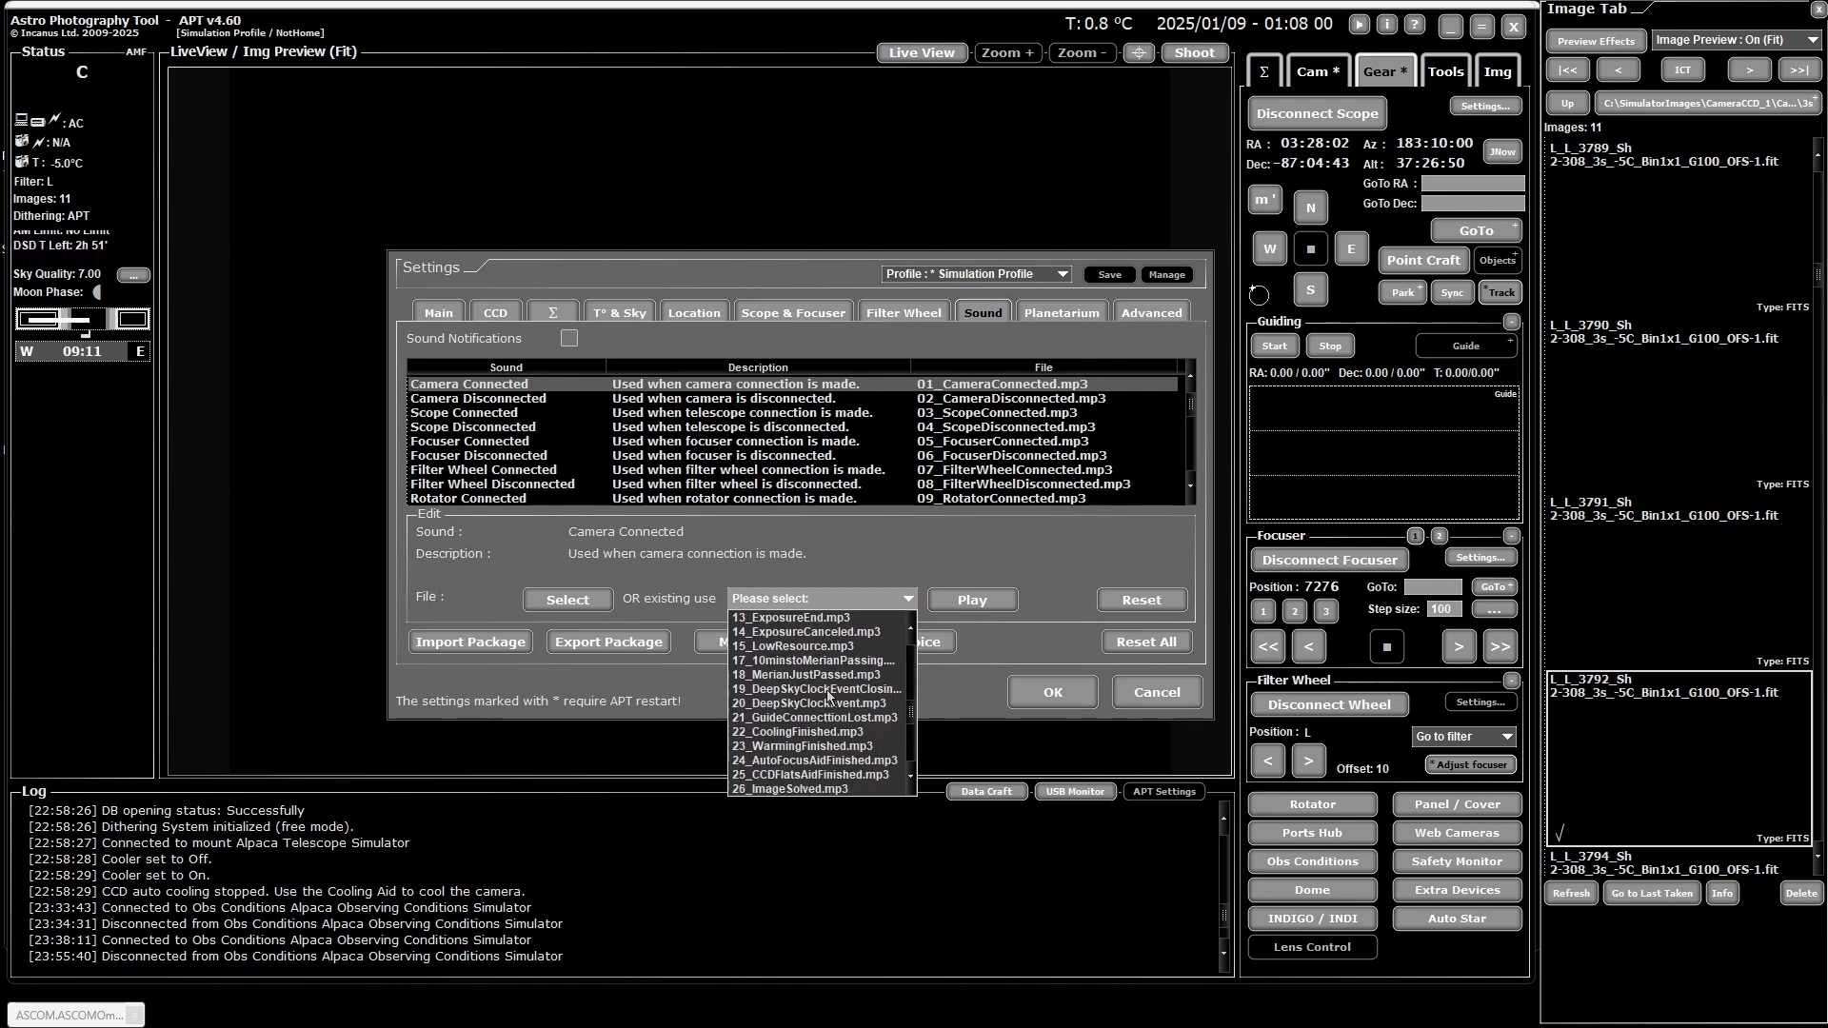
{"action": "scroll", "coordinate": [806, 657], "scroll_direction": "up", "scroll_amount": 2}
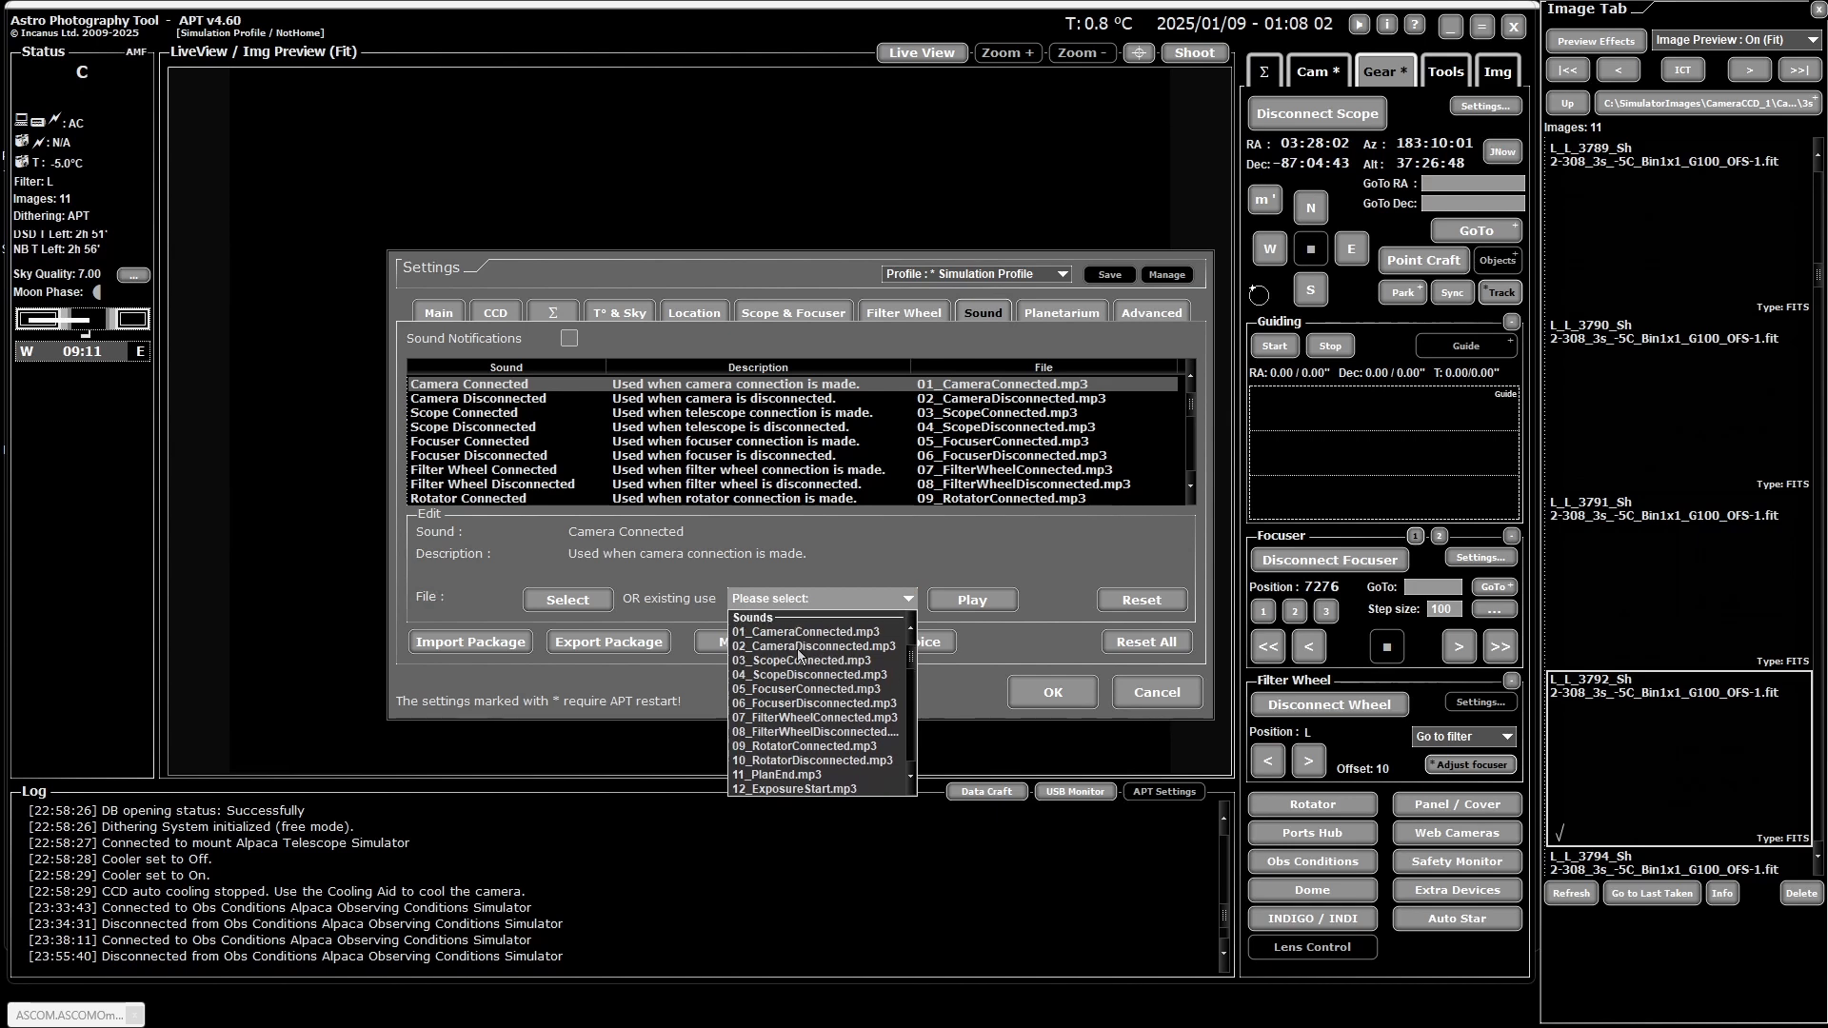
{"action": "left_click", "coordinate": [787, 720]}
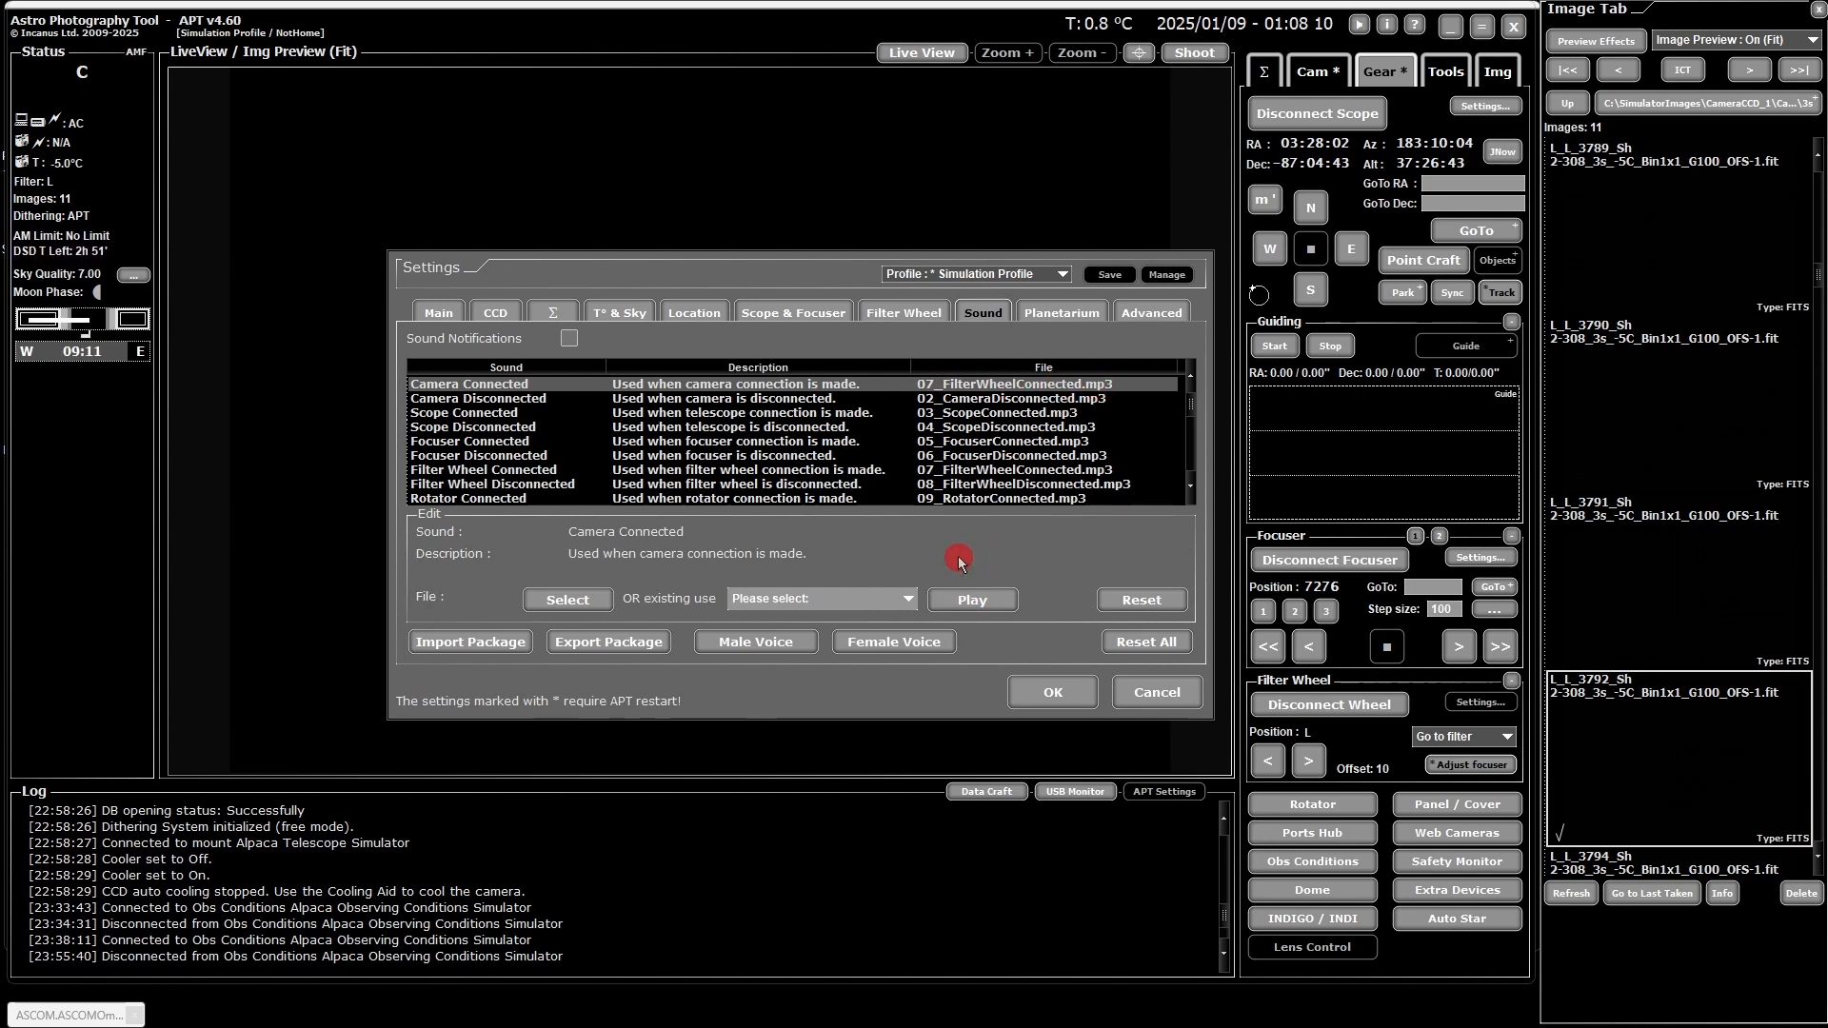
{"action": "left_click", "coordinate": [1116, 593]}
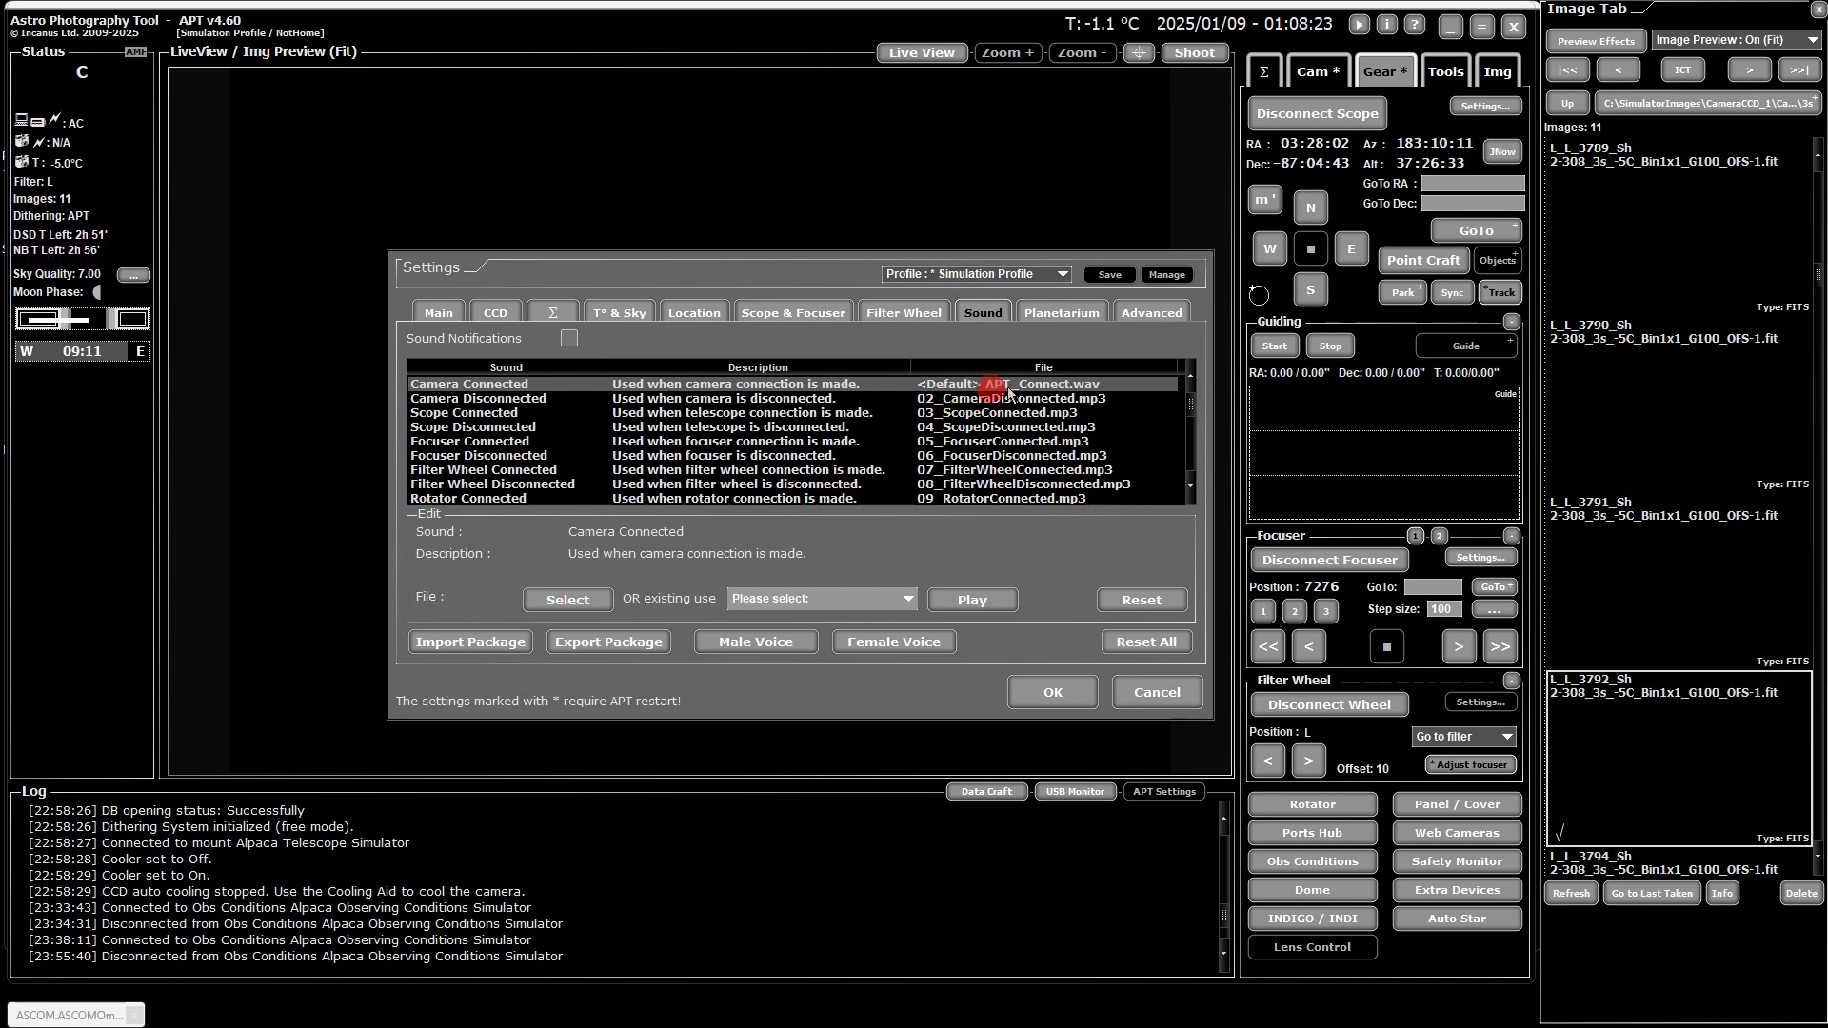
Step: Load 01_CameraConnected.mp3 from the Sounds folder for the Camera Connected event and reset that event's sound
{"action": "left_click", "coordinate": [566, 602]}
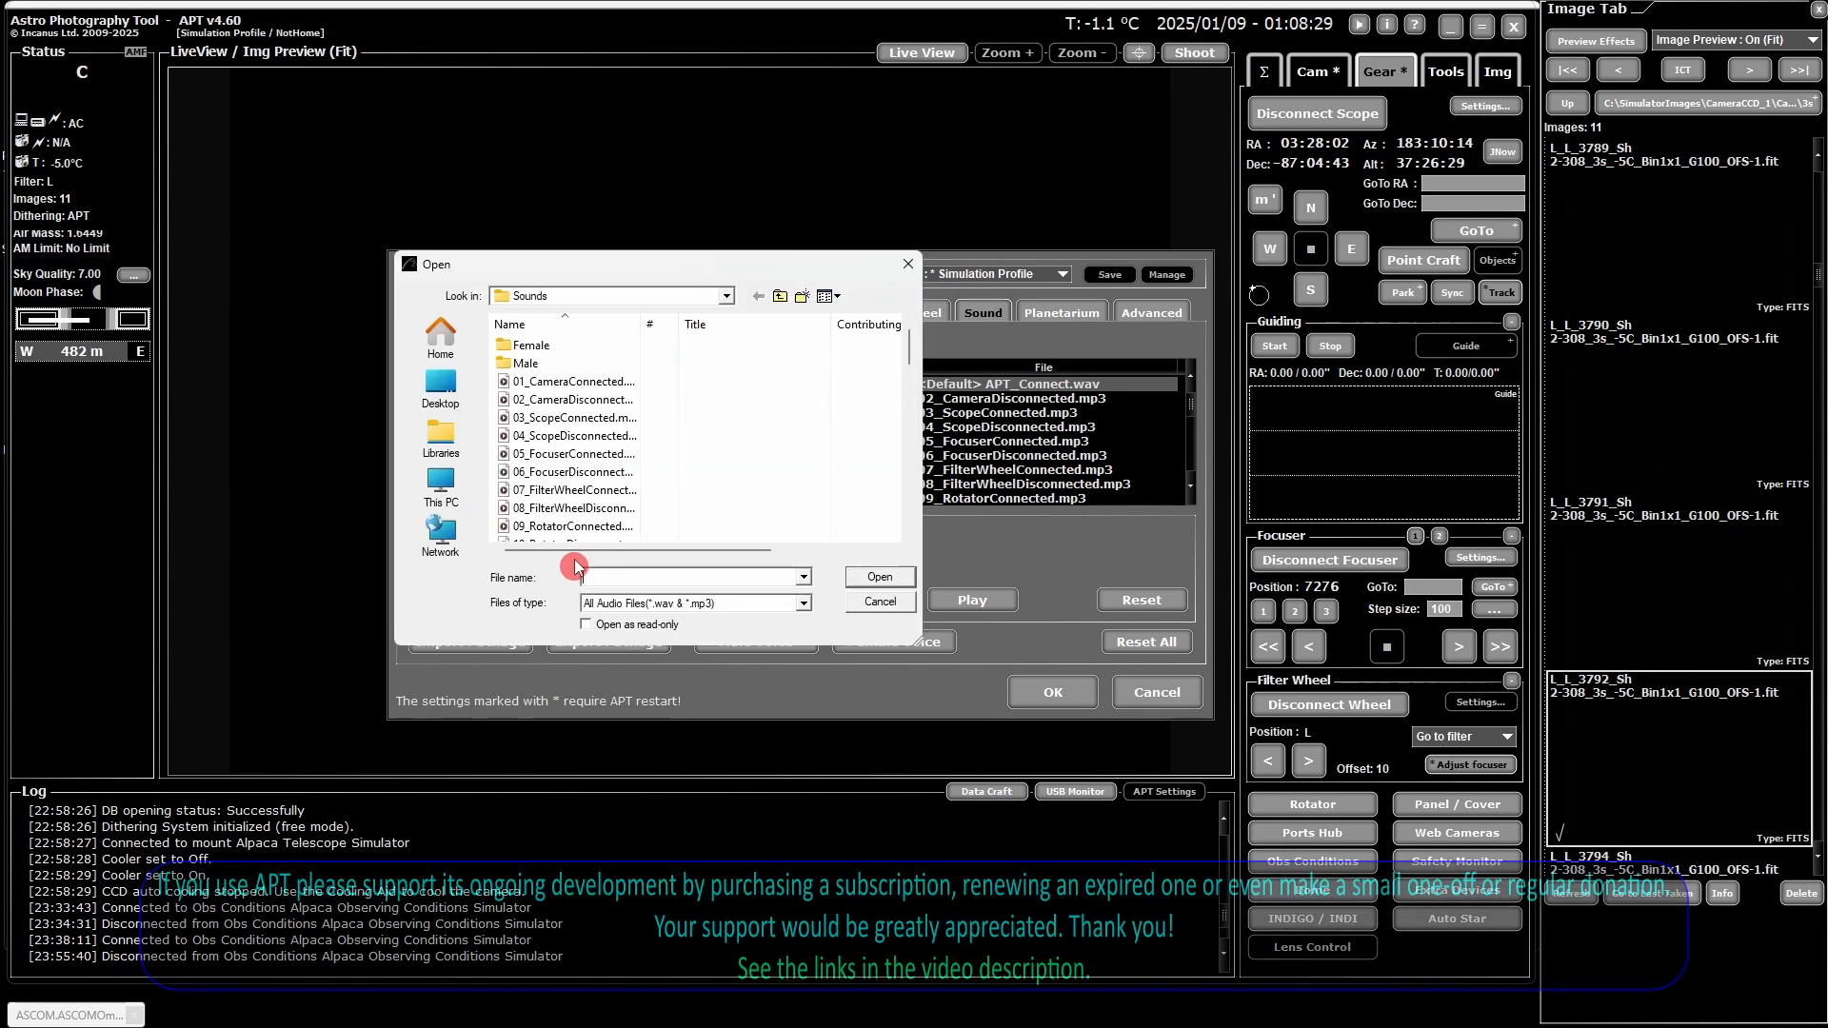
{"action": "double_click", "coordinate": [588, 381]}
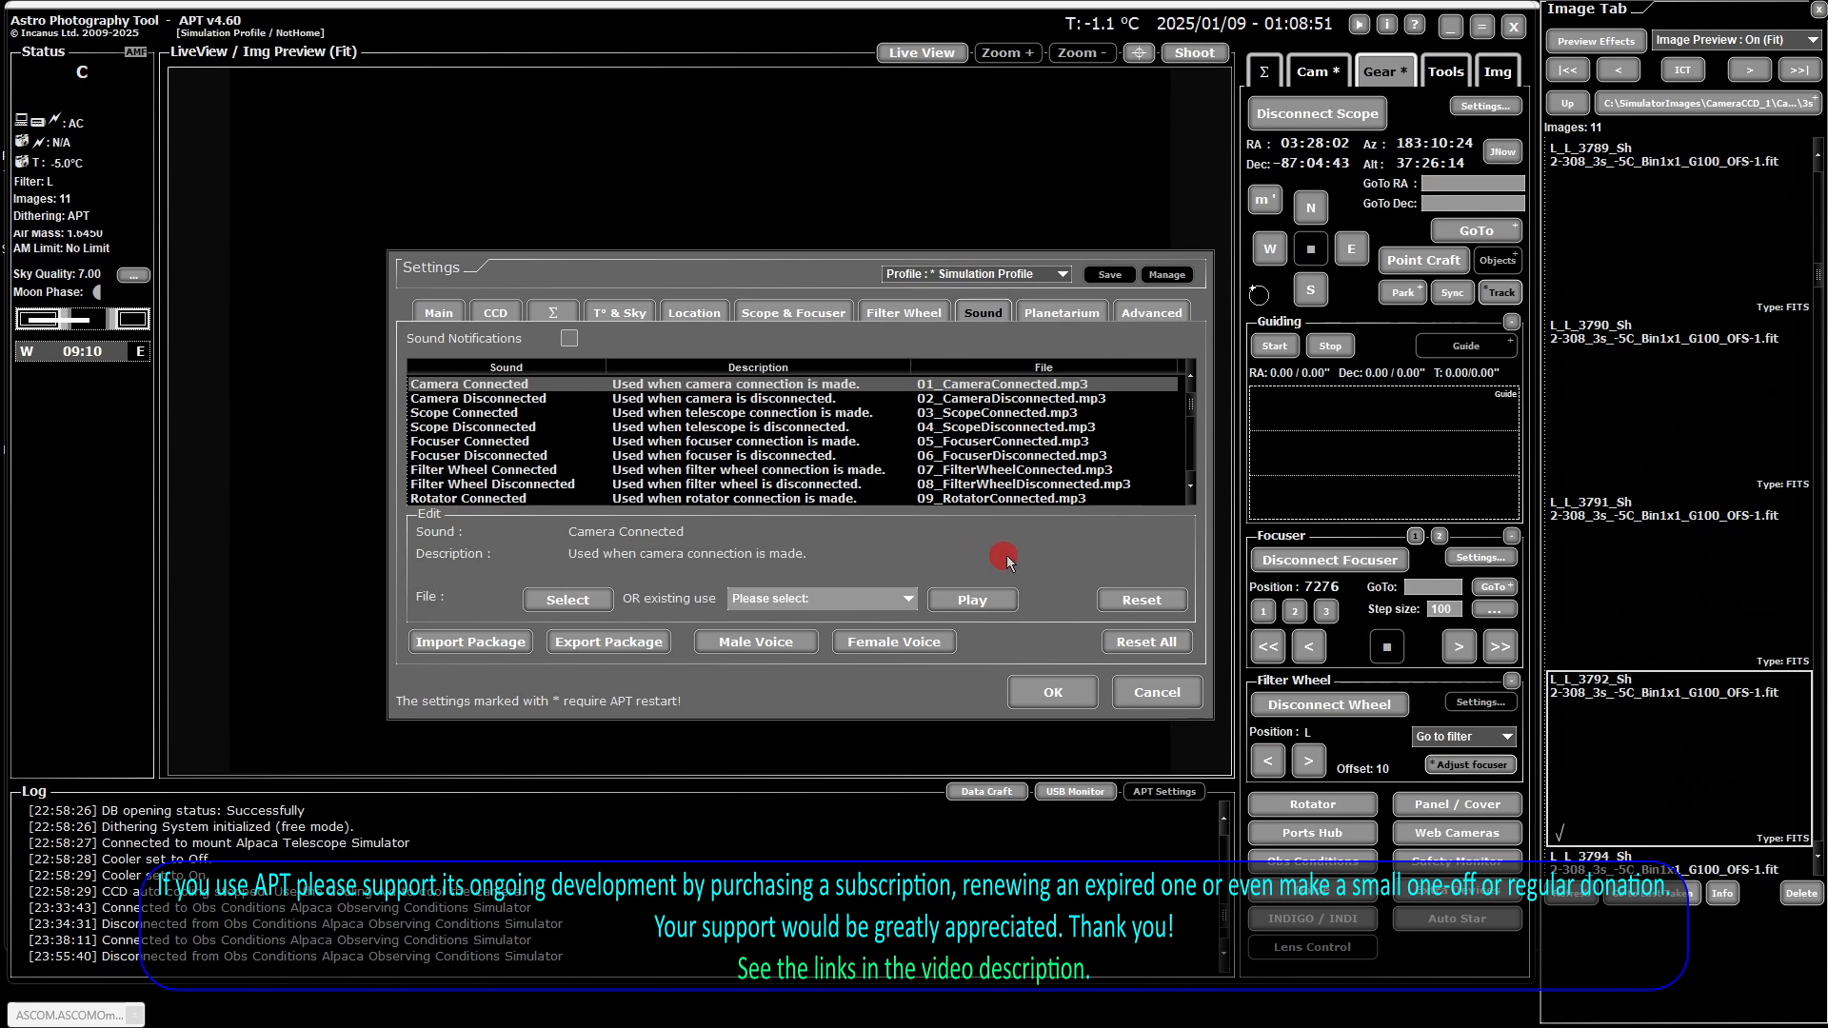
{"action": "left_click", "coordinate": [1140, 603]}
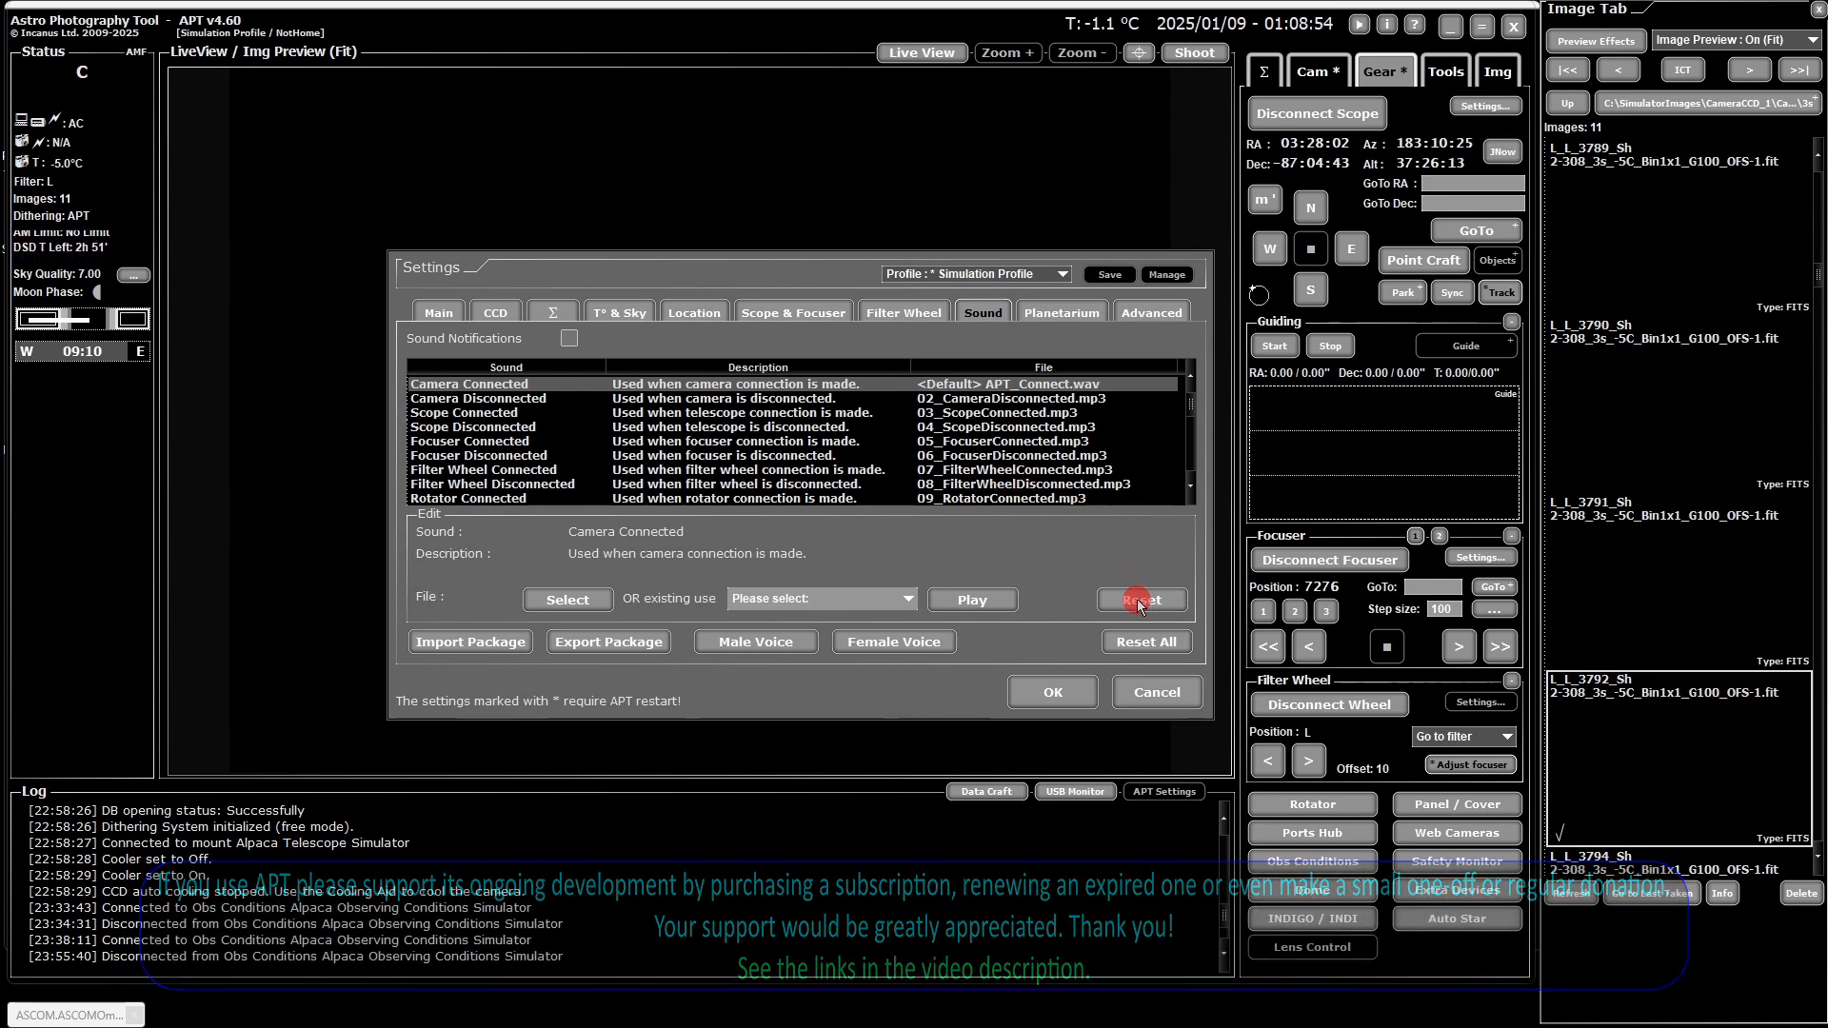
Step: Reassign 01_CameraConnected.mp3 from the Sounds folder to the Camera Connected event and play it
{"action": "left_click", "coordinate": [993, 429]}
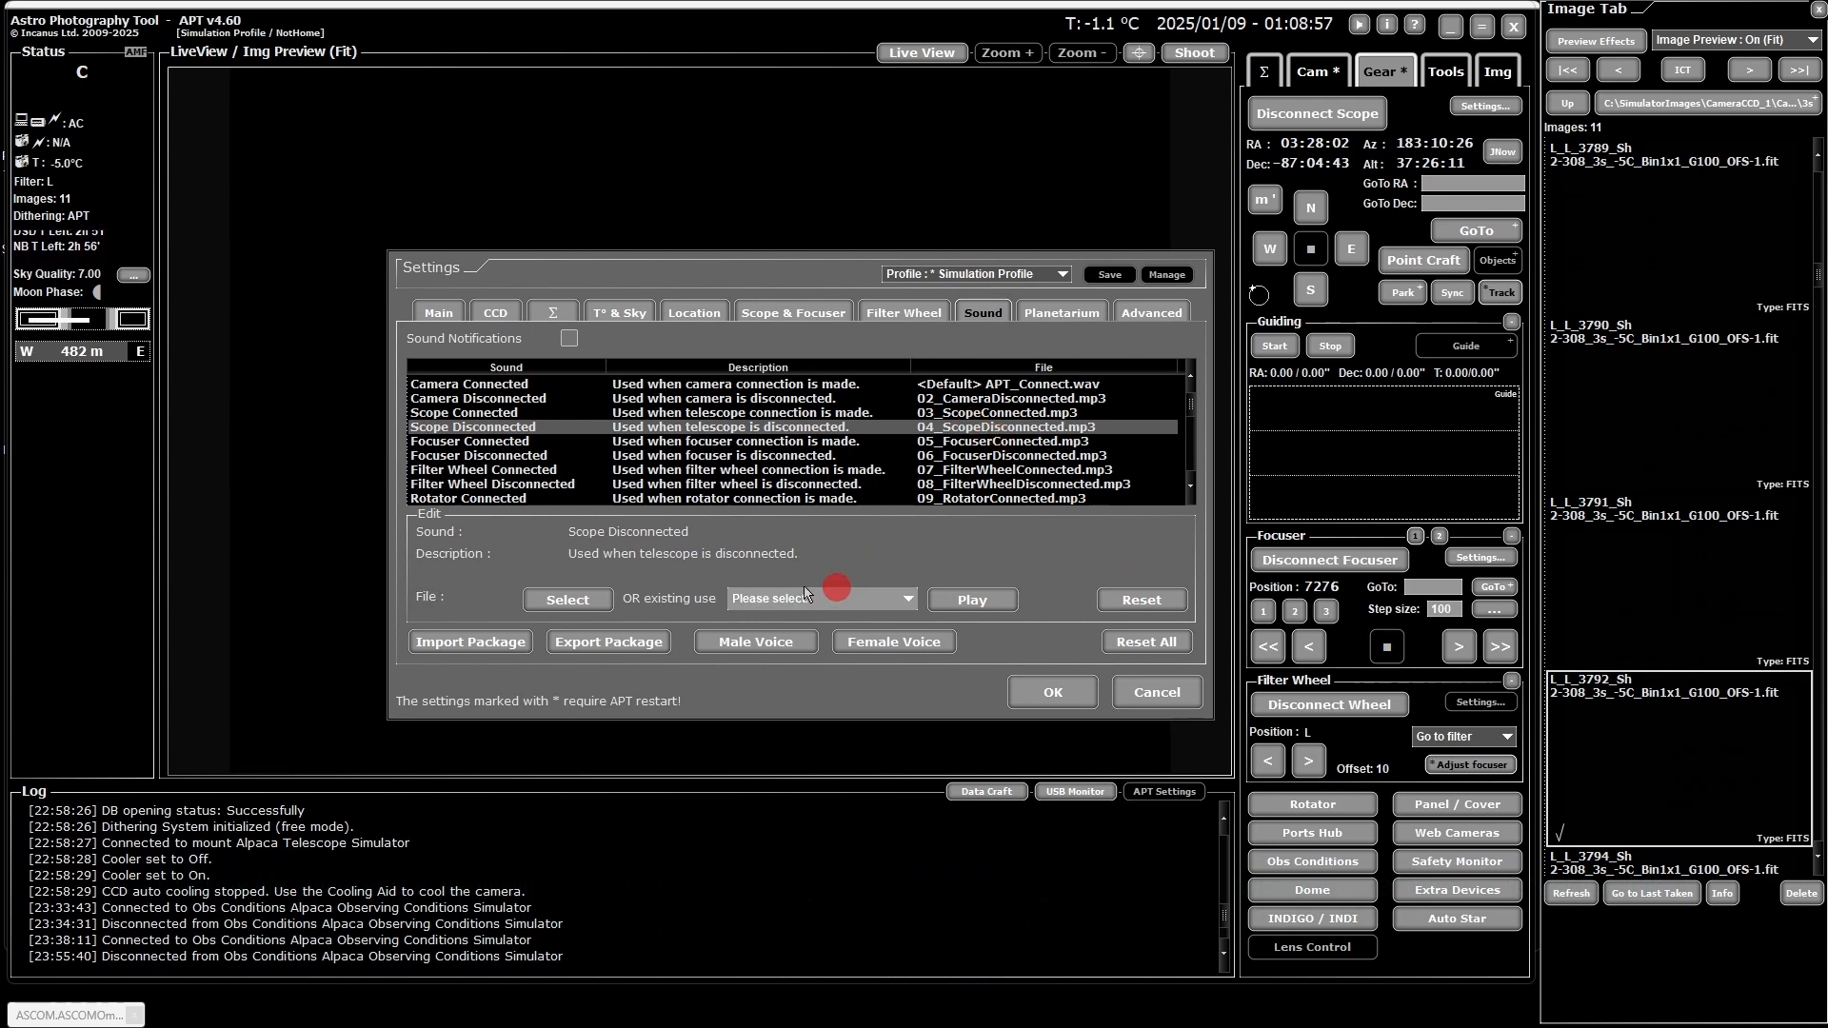
{"action": "left_click", "coordinate": [819, 384]}
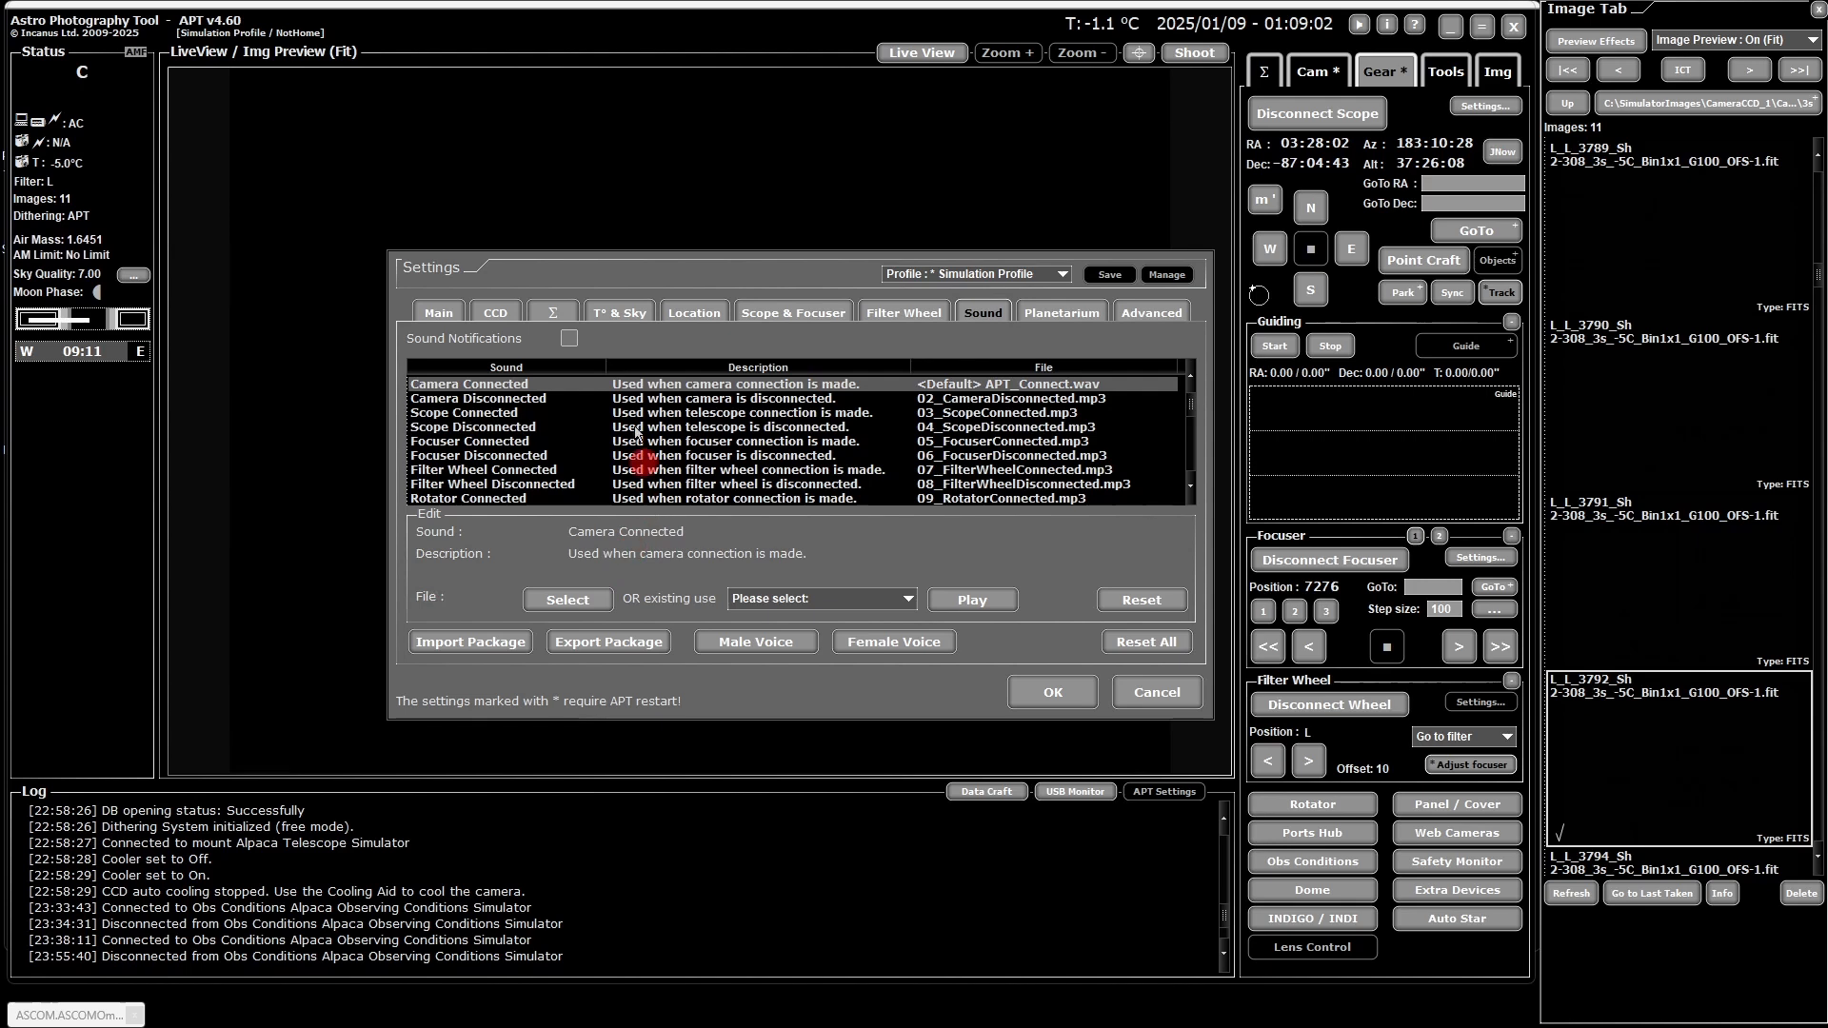
{"action": "left_click", "coordinate": [568, 599]}
{"action": "left_click", "coordinate": [529, 382]}
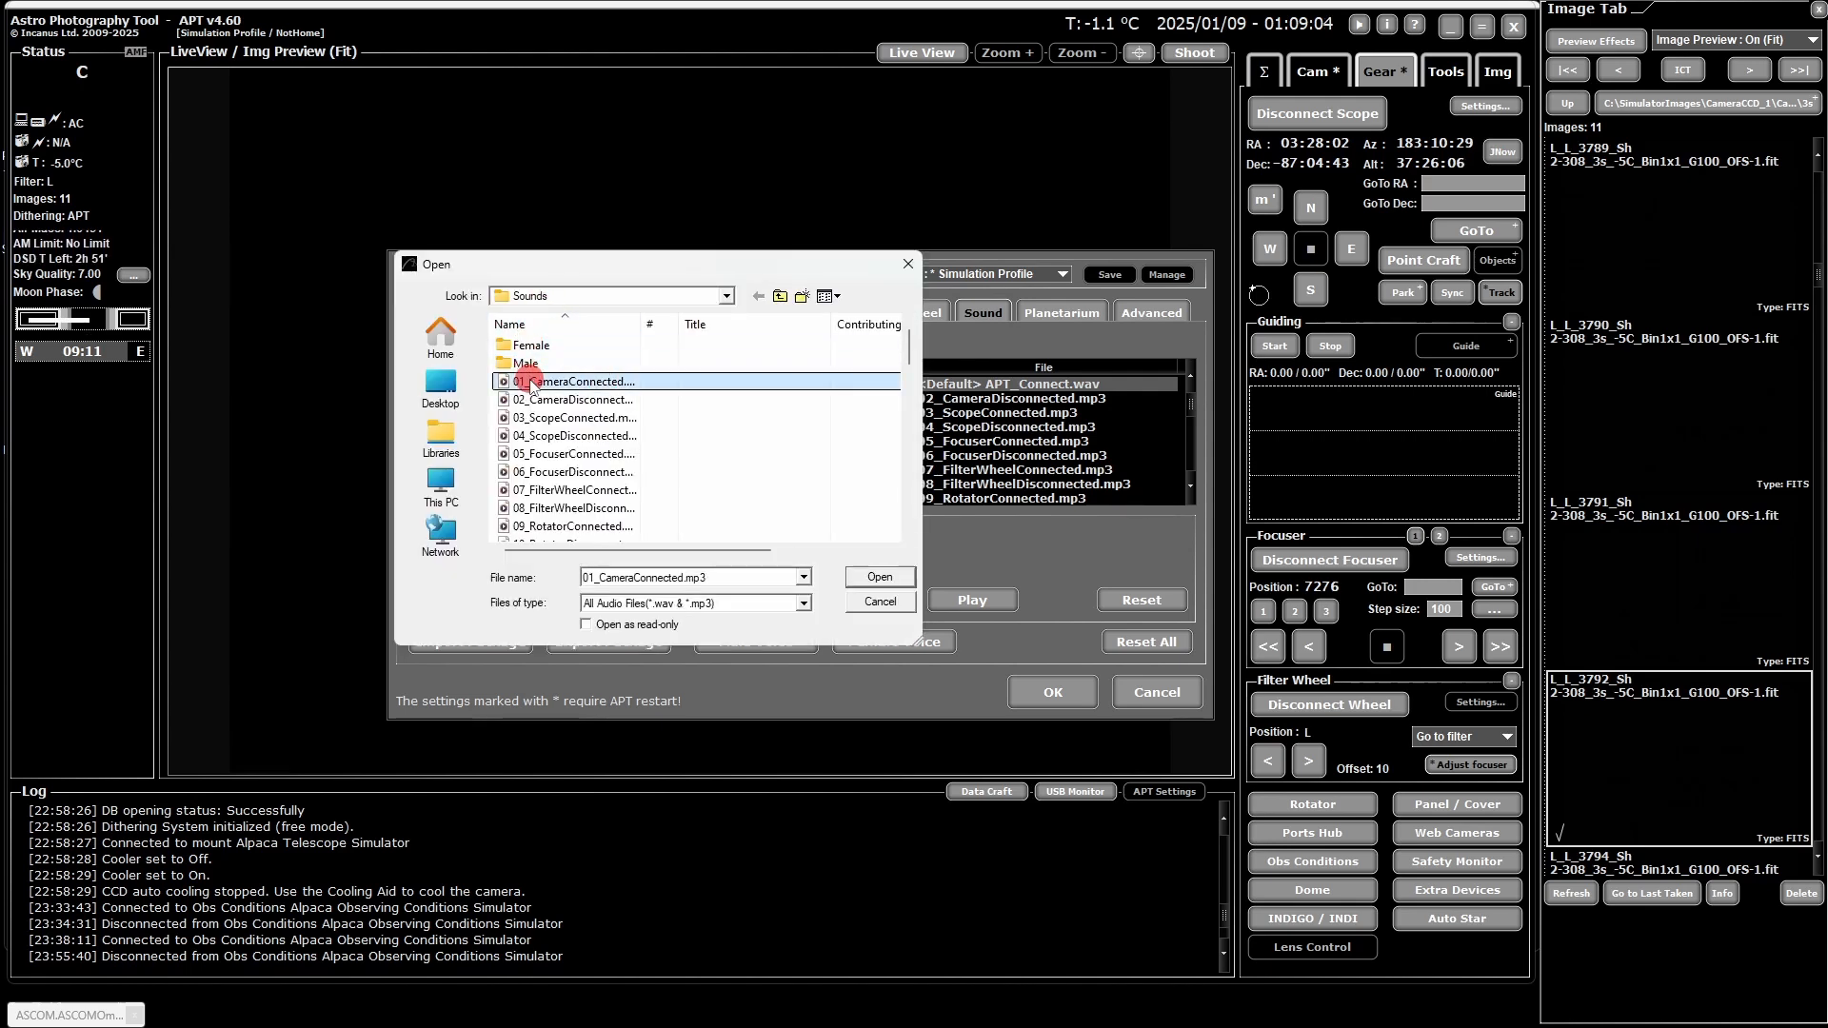
{"action": "double_click", "coordinate": [530, 382]}
{"action": "left_click", "coordinate": [1000, 599]}
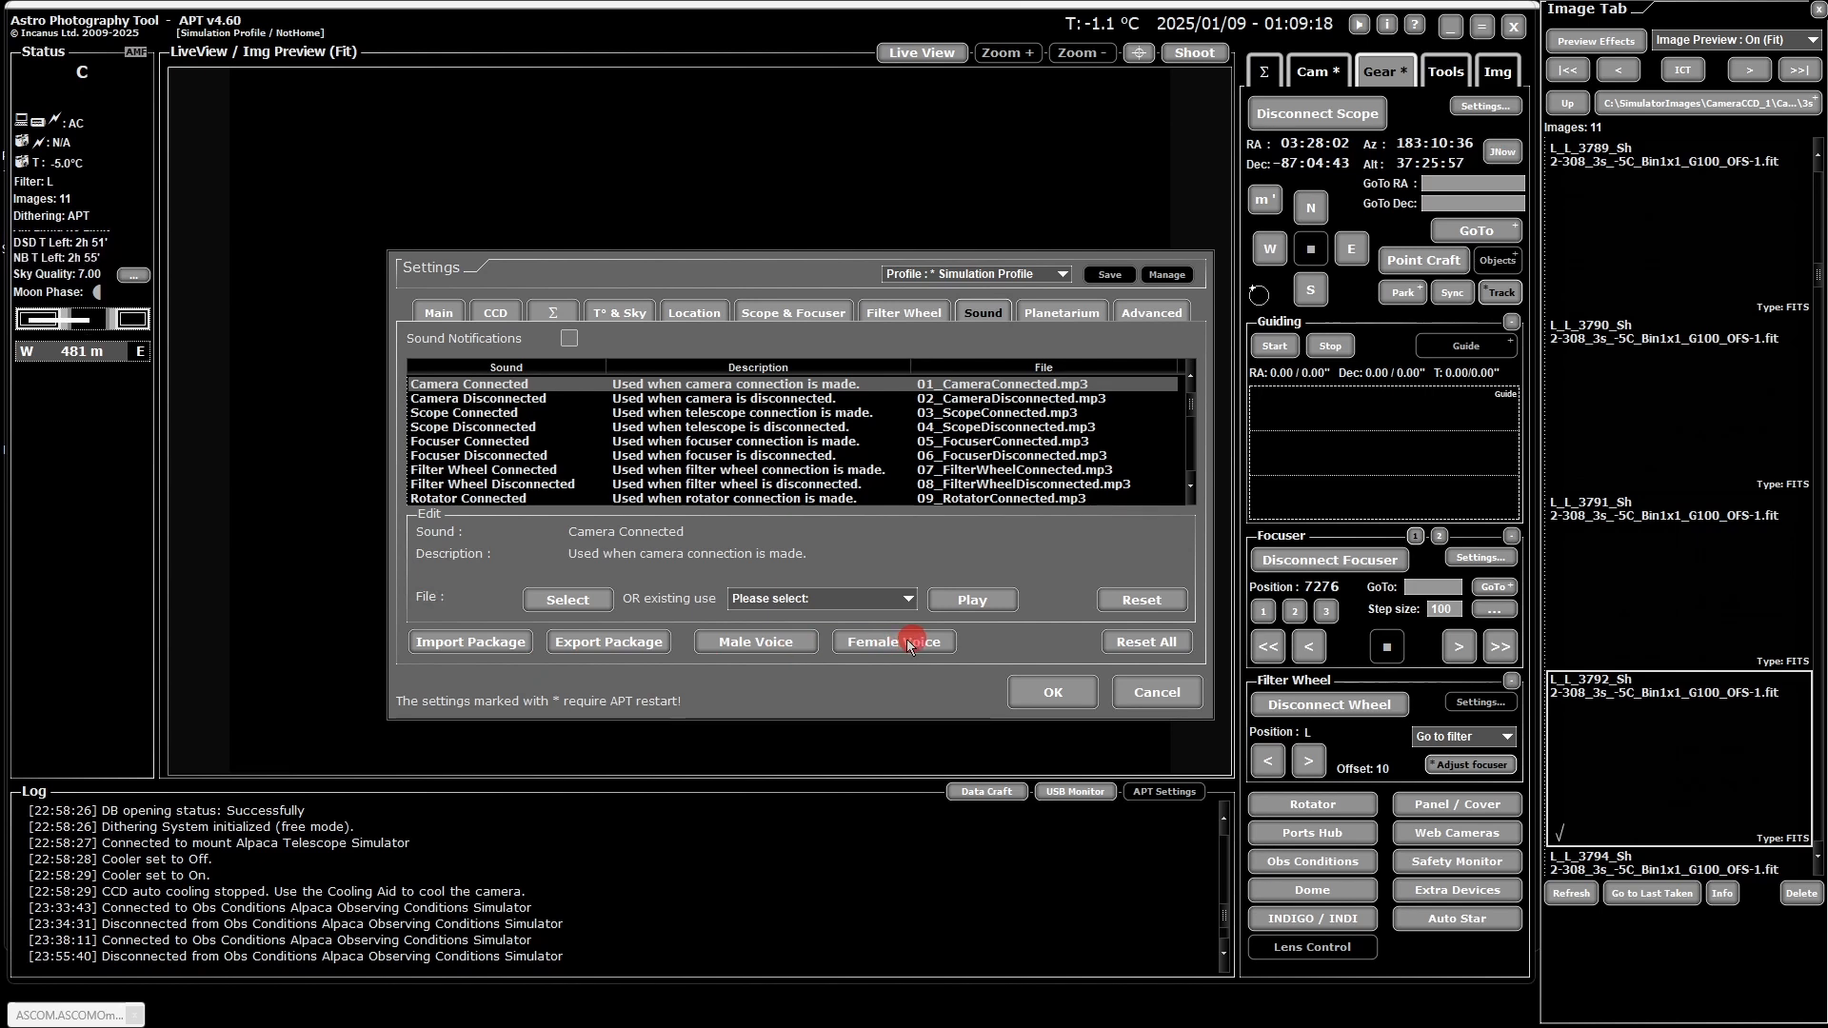
Step: Import the Male Voice sound package, accepting the reset of the sound settings
{"action": "left_click", "coordinate": [779, 647]}
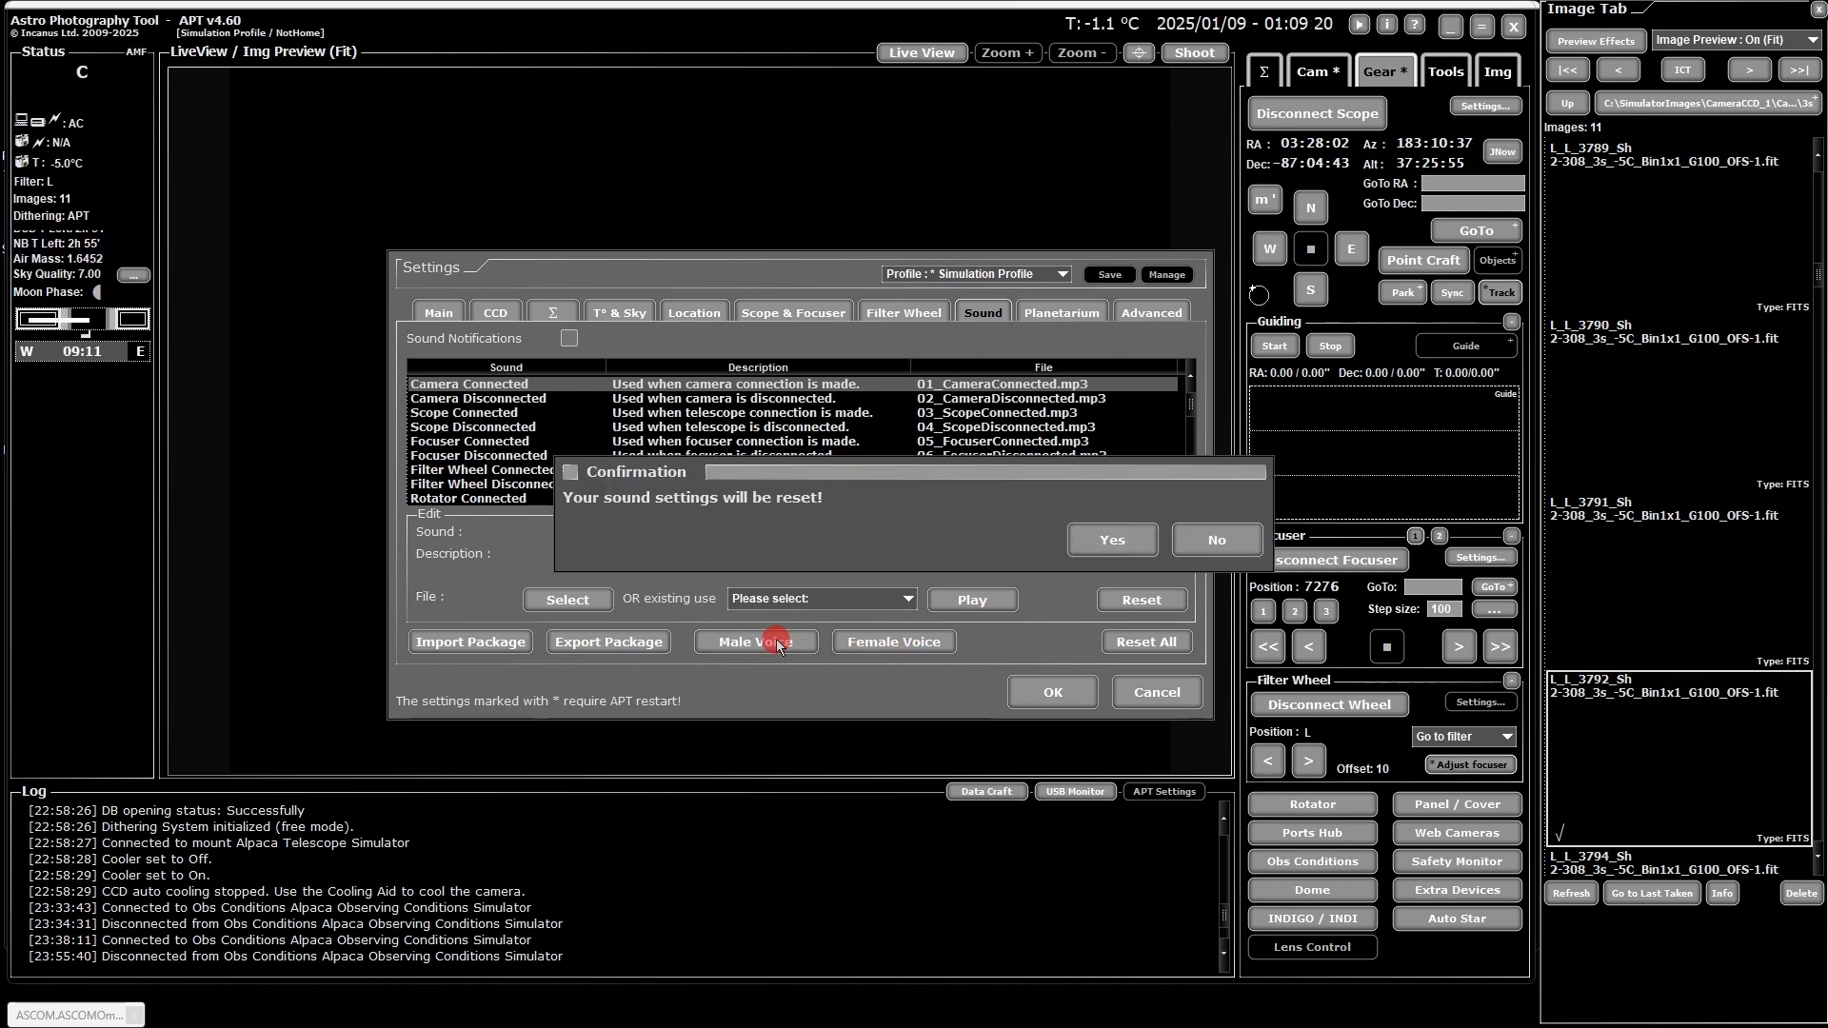
{"action": "left_click", "coordinate": [1114, 537]}
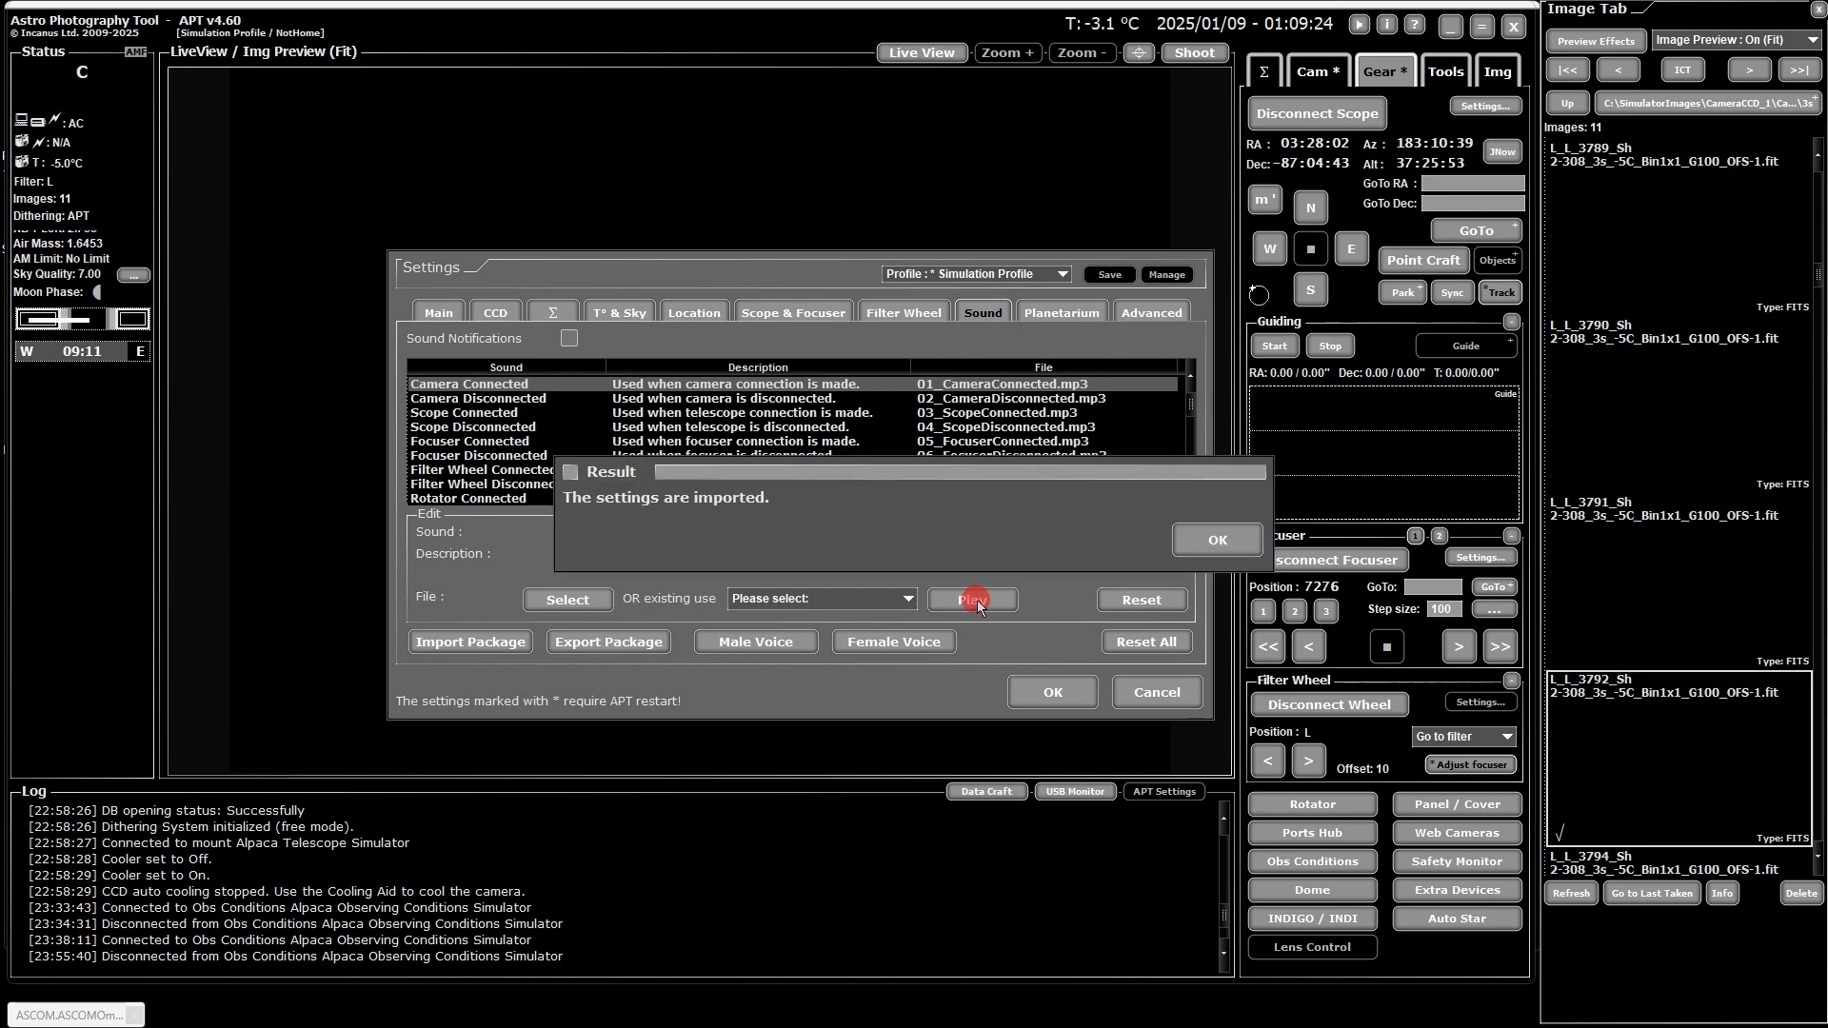
{"action": "left_click", "coordinate": [1202, 543]}
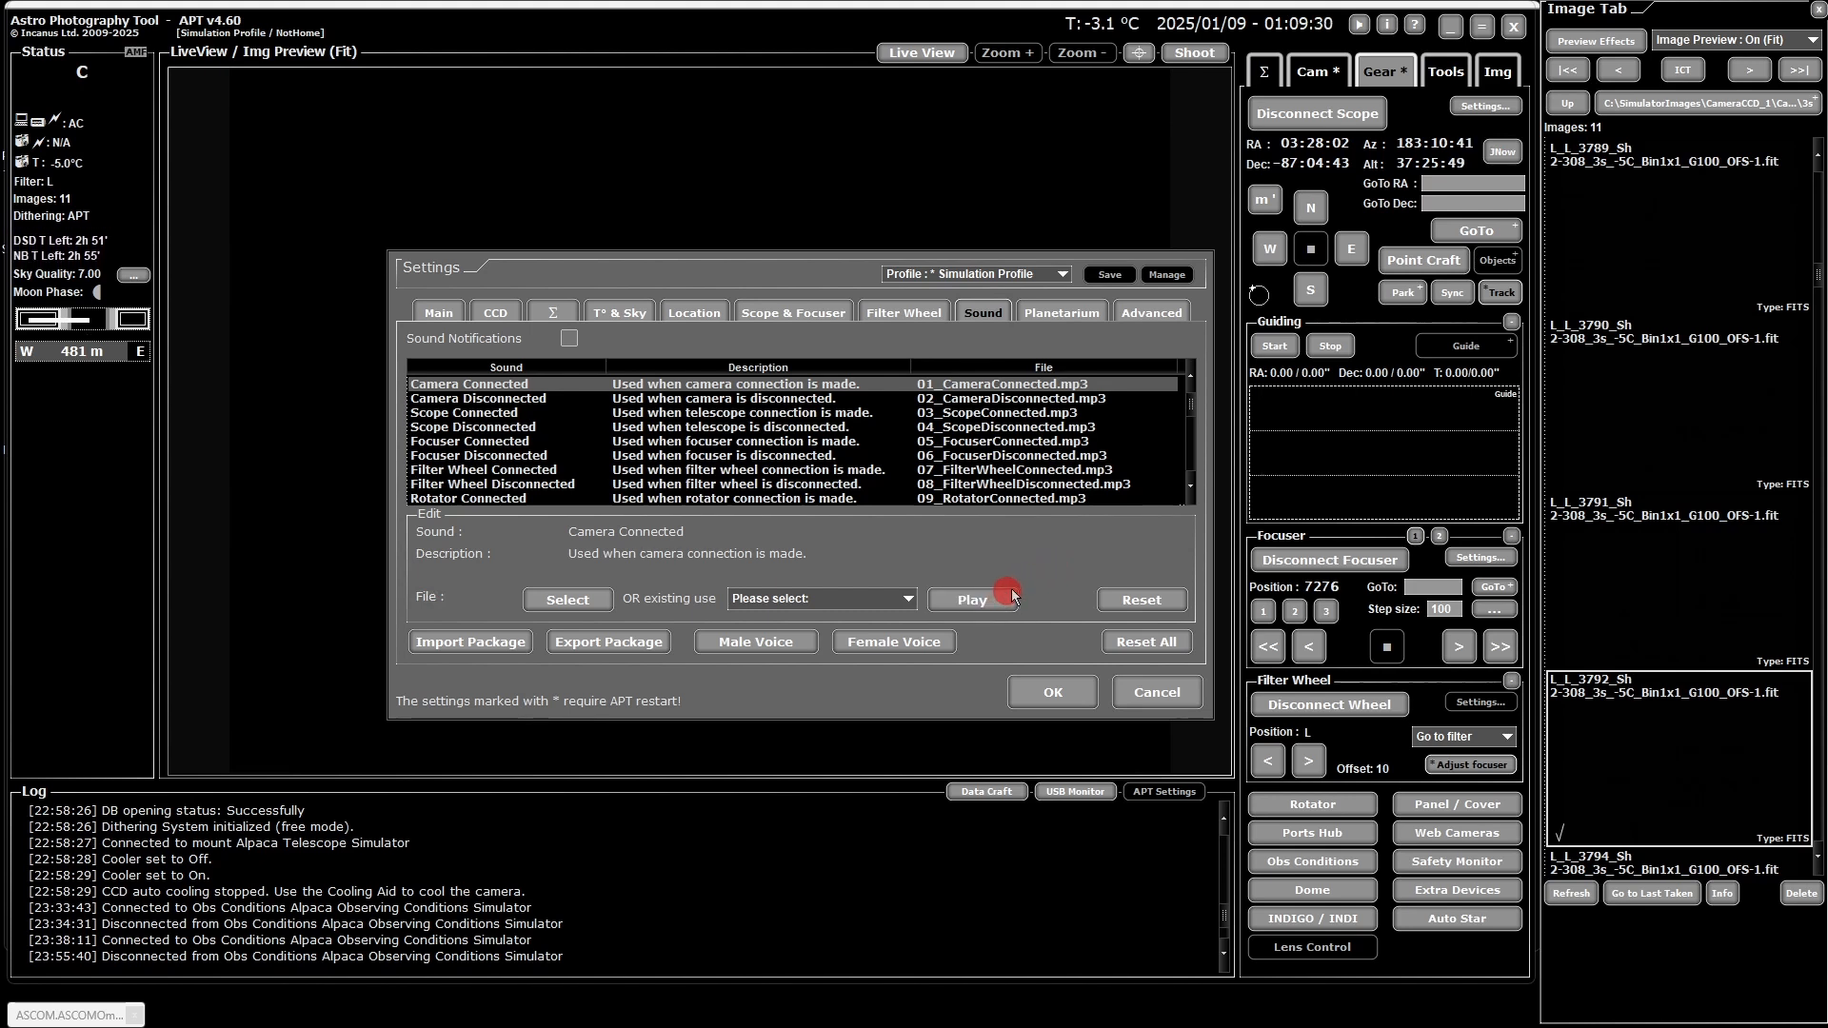
Step: Import the Female Voice sound package, accepting the reset, and play the Camera Connected sound
{"action": "left_click", "coordinate": [898, 635]}
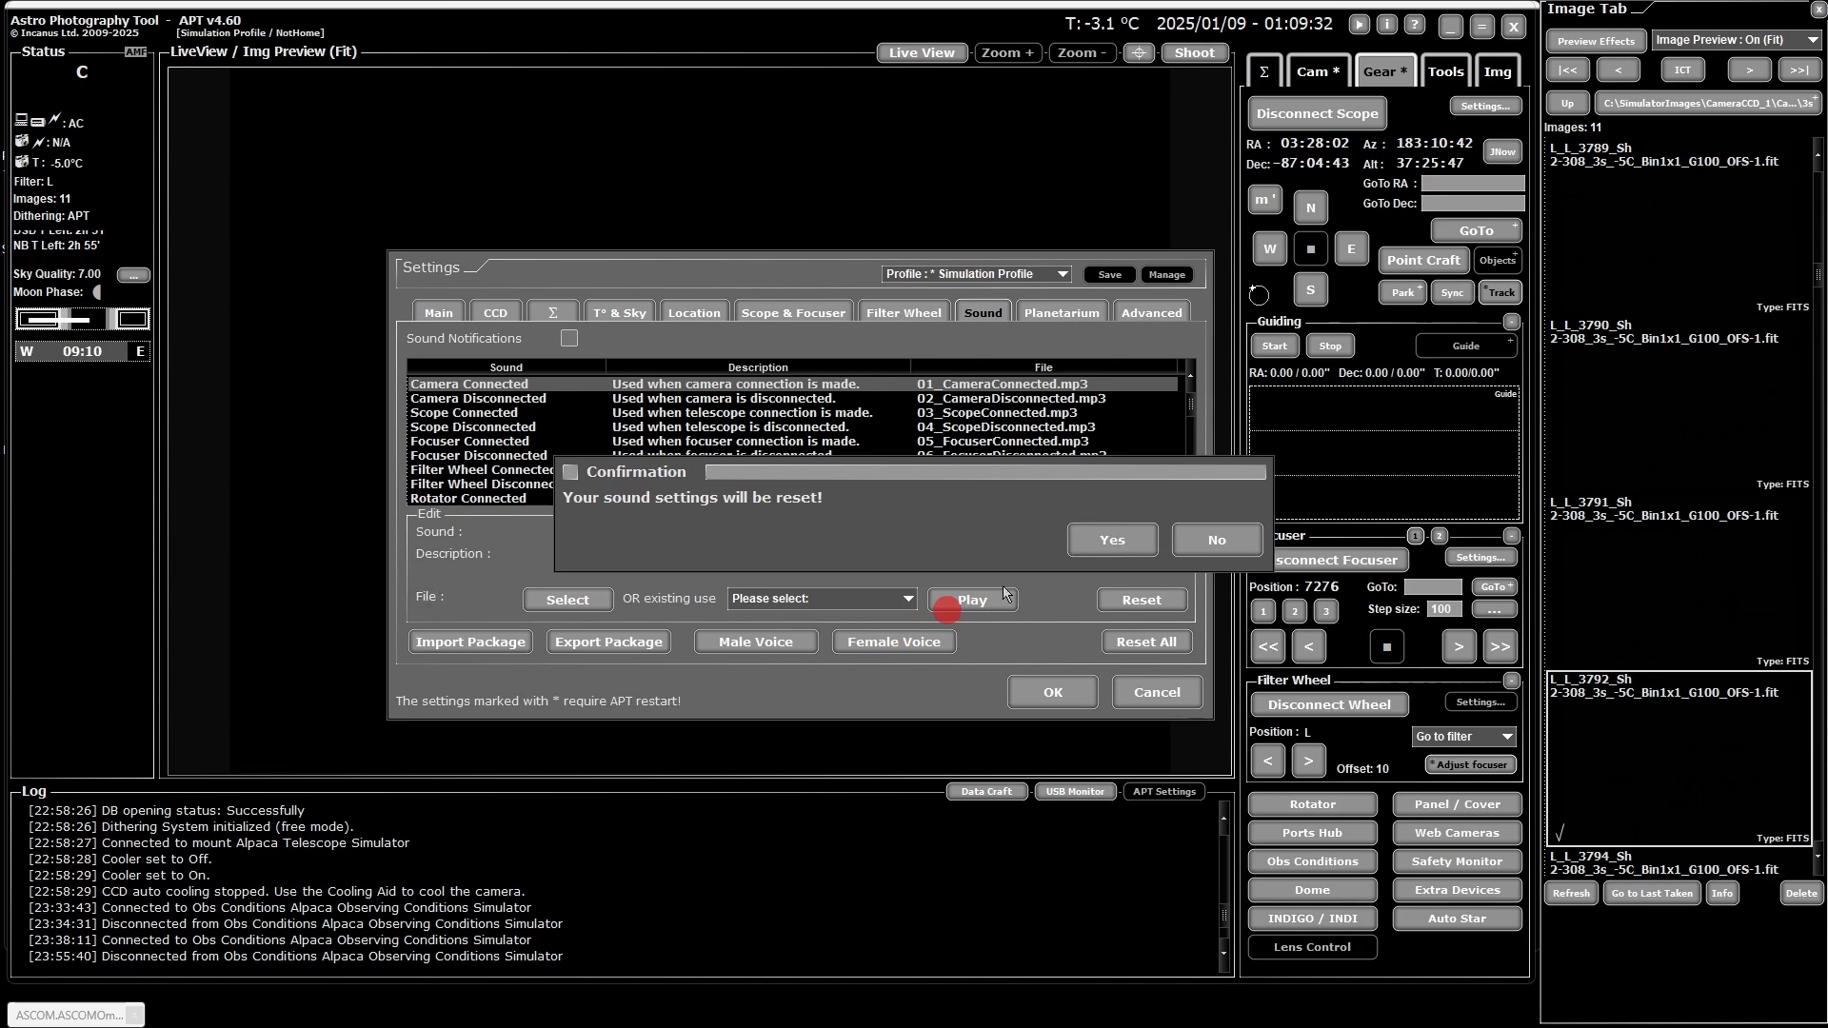
{"action": "left_click", "coordinate": [1116, 542]}
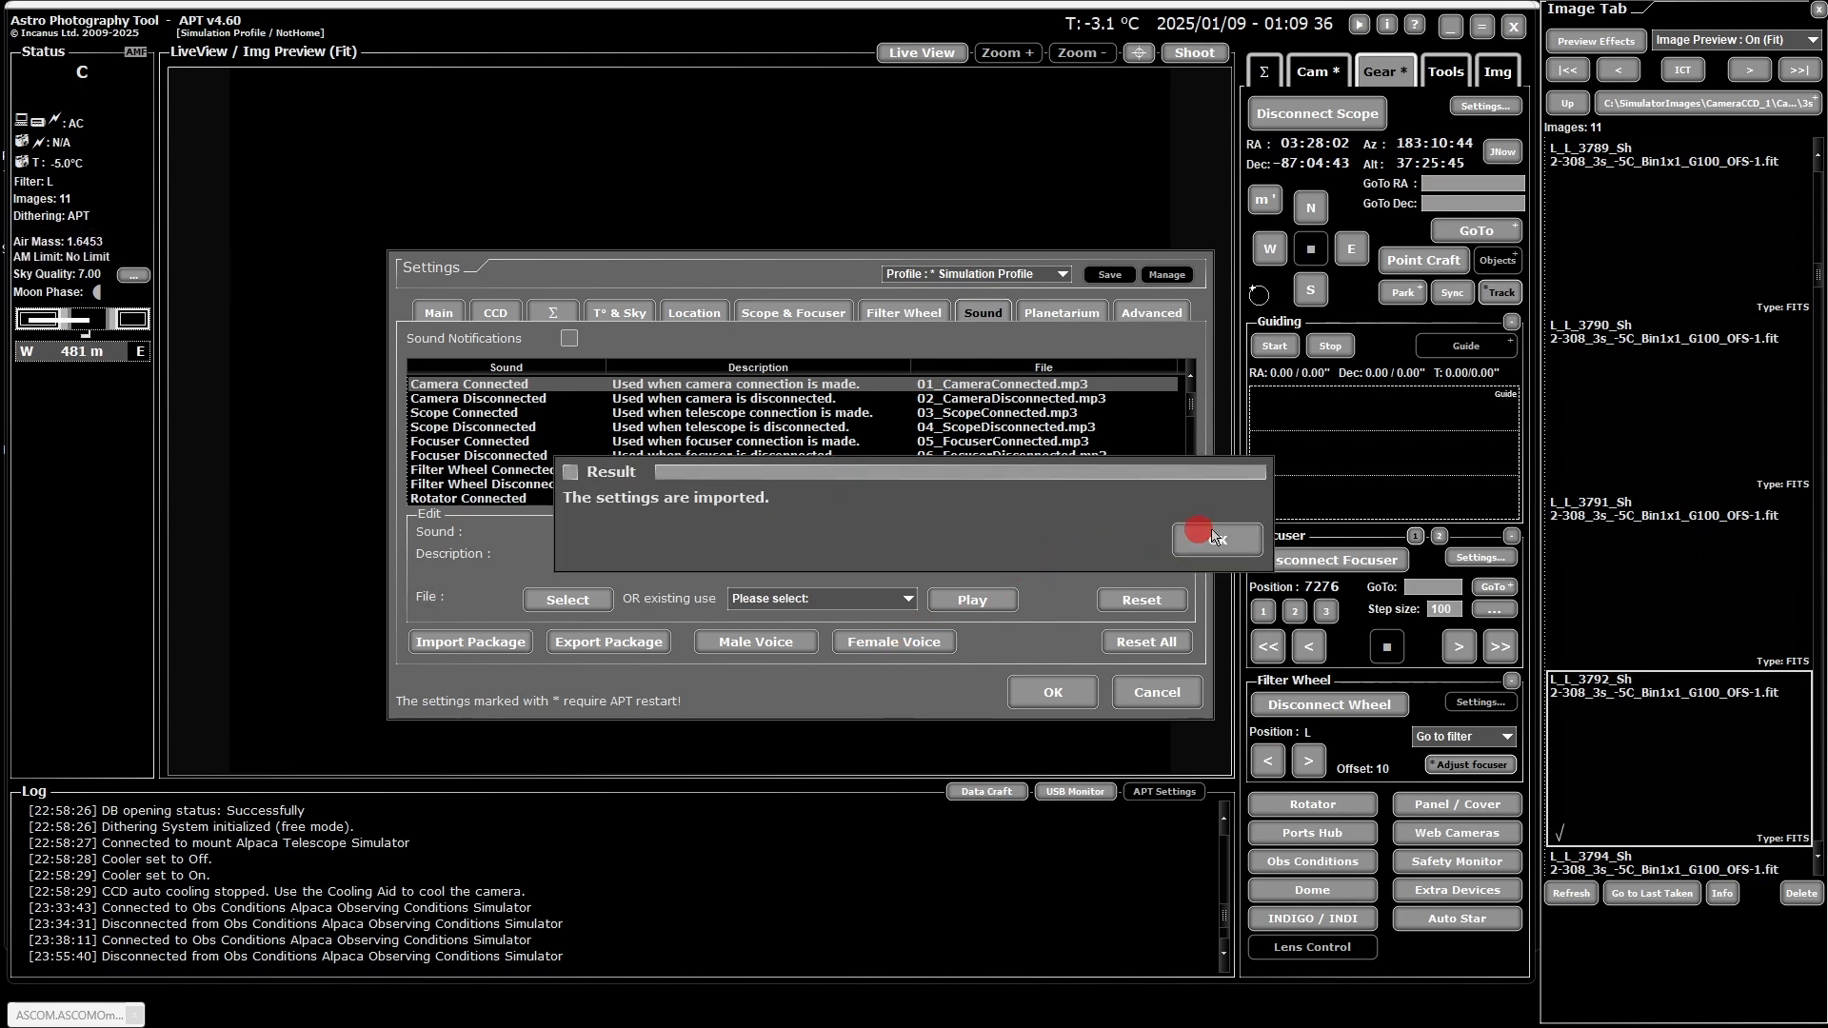
{"action": "left_click", "coordinate": [1205, 534]}
{"action": "left_click", "coordinate": [989, 597]}
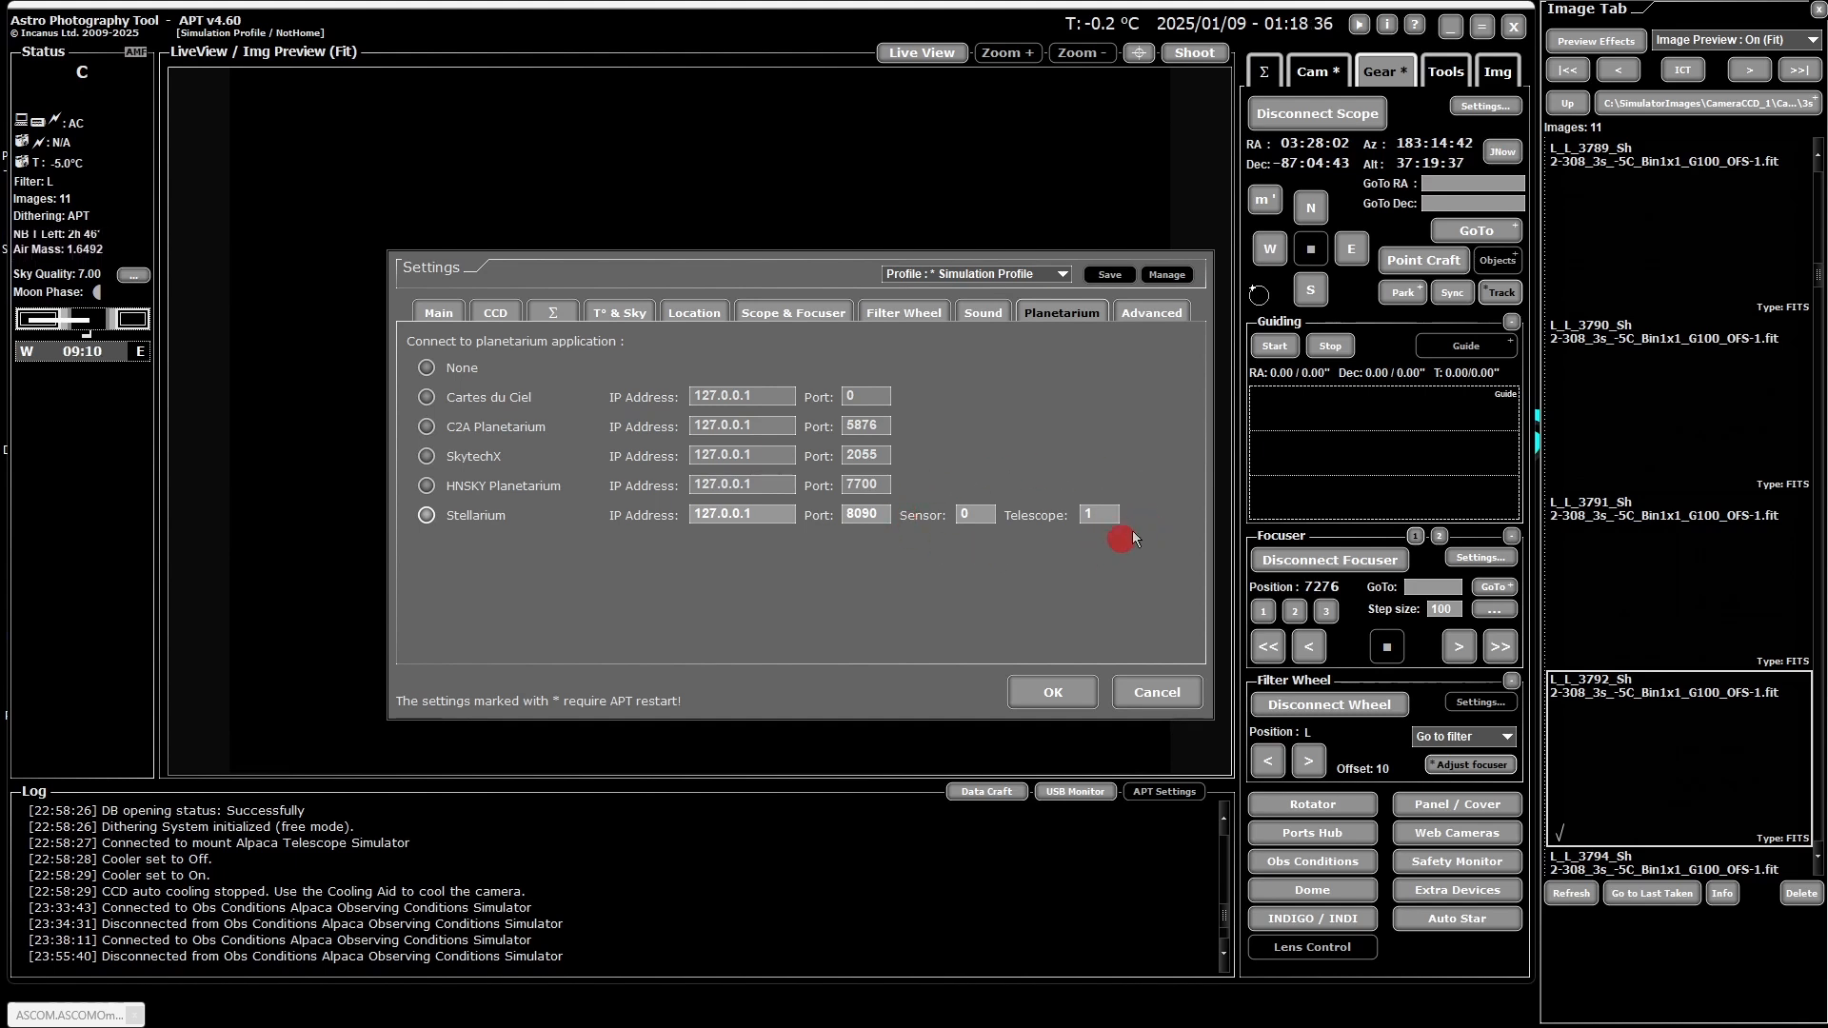
Step: Examine the Stellarium connection's Telescope field and the None option in the Planetarium settings
{"action": "left_click", "coordinate": [1081, 517]}
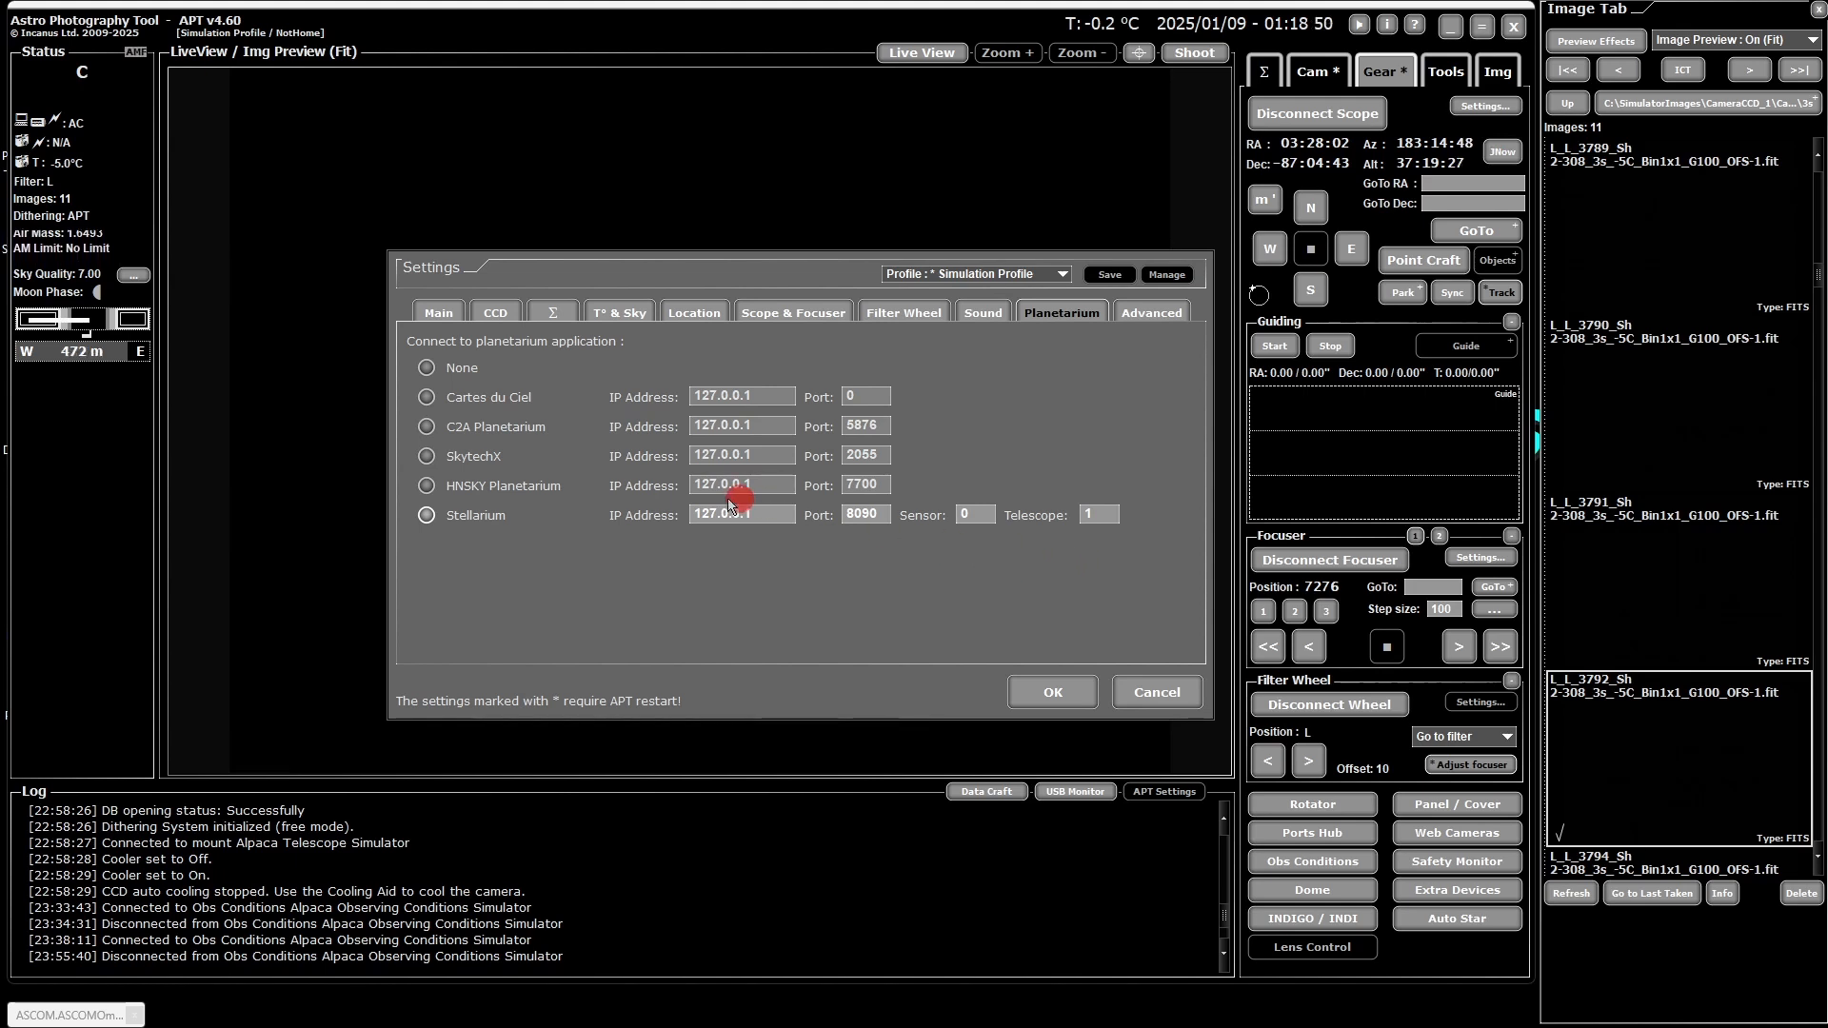
{"action": "left_click", "coordinate": [434, 368]}
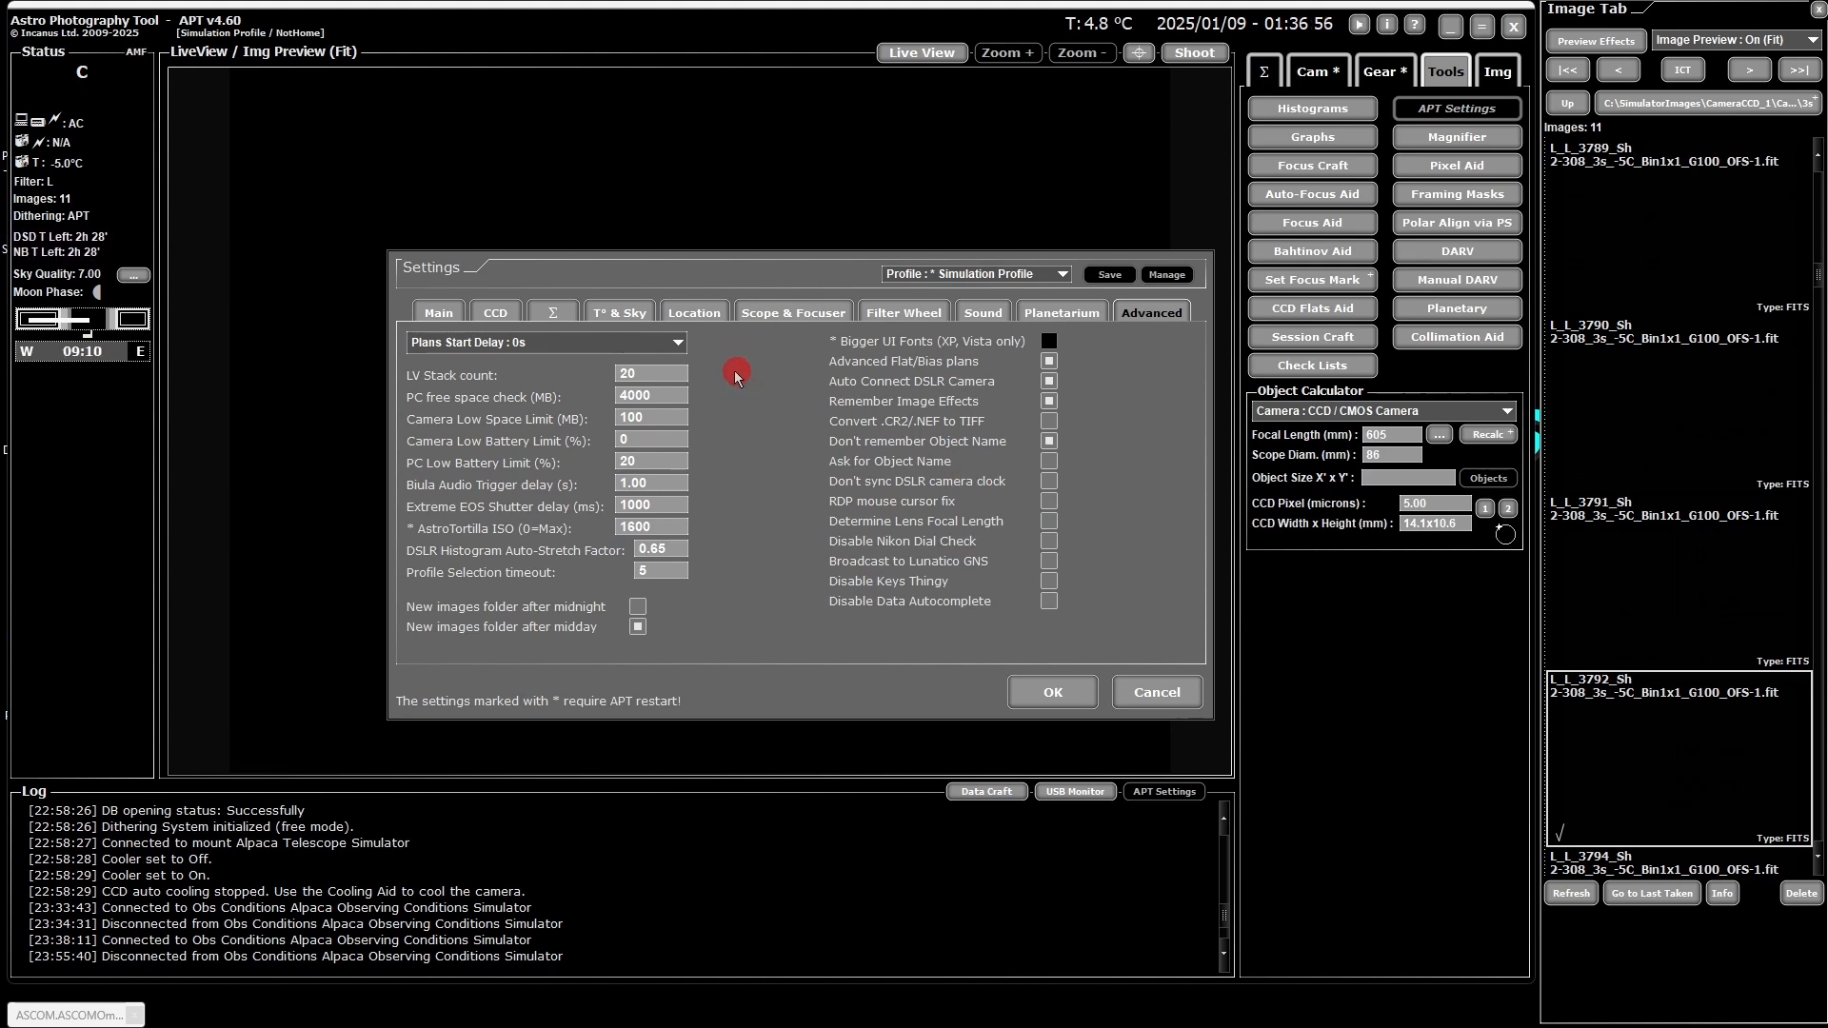
Step: Review the available Plans Start Delay values in the Advanced settings without picking a different one
{"action": "left_click", "coordinate": [682, 344]}
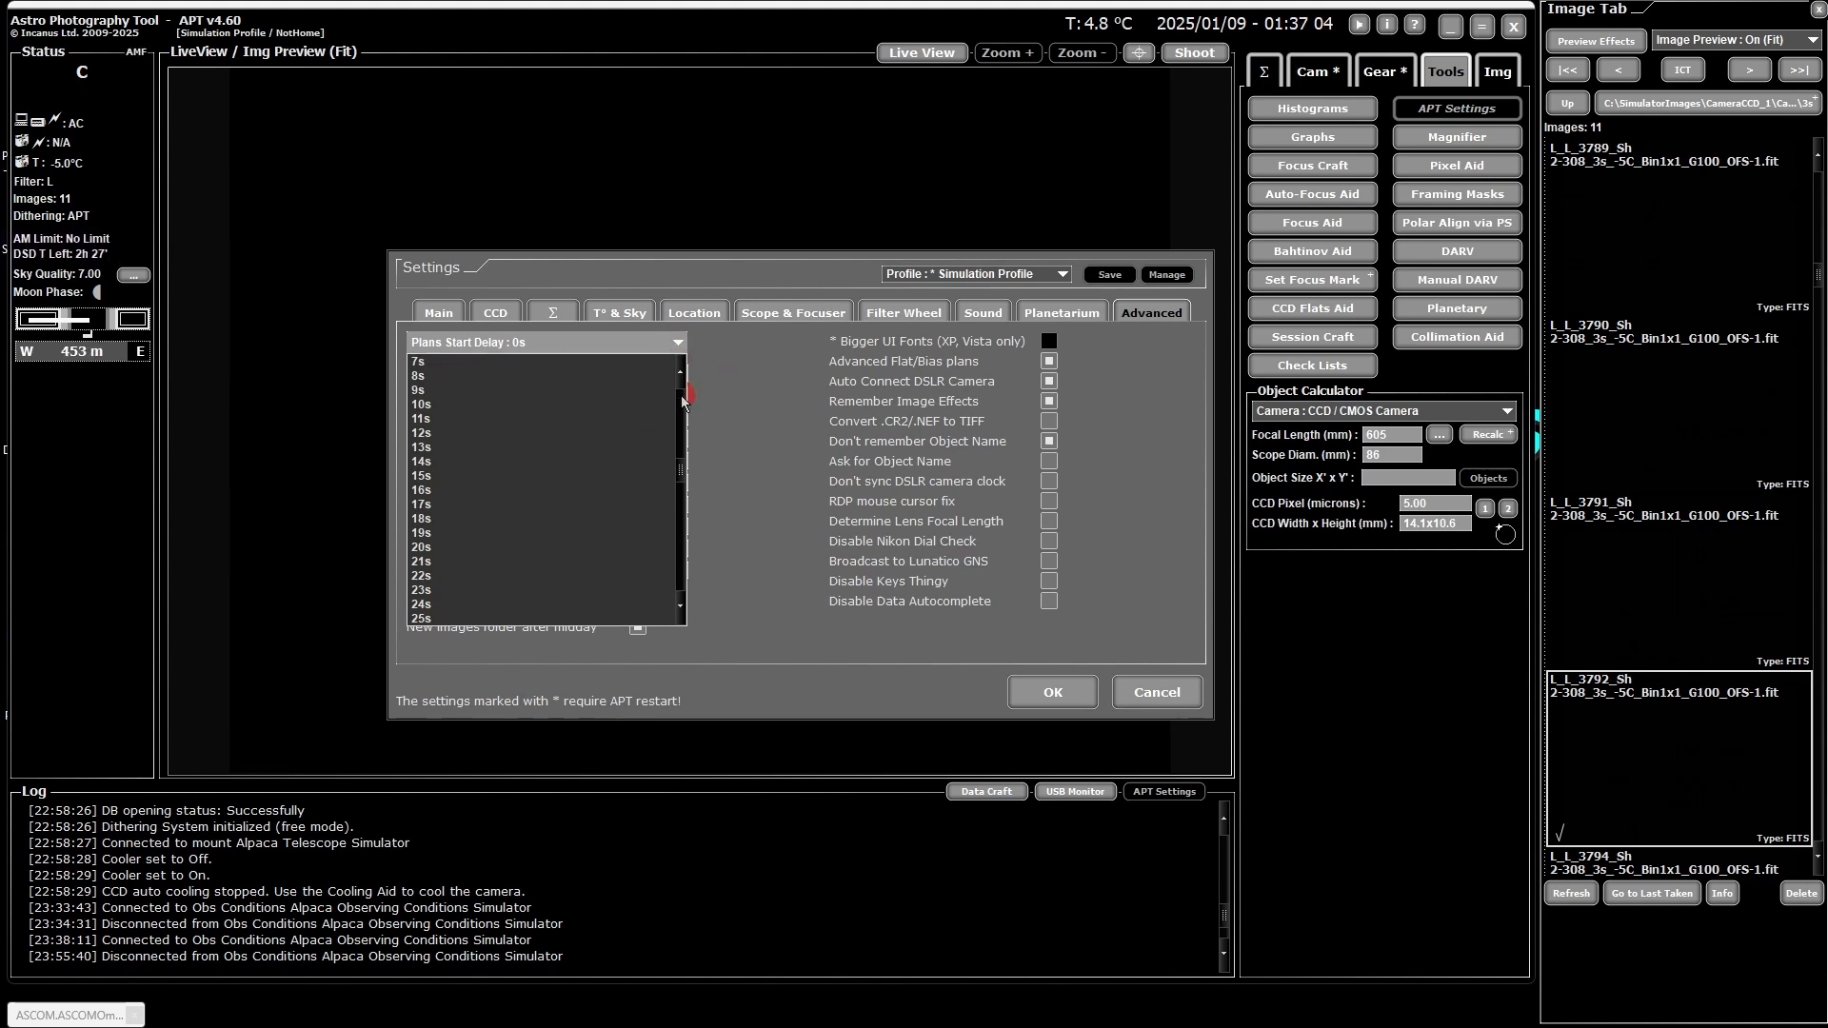
{"action": "scroll", "coordinate": [683, 389], "scroll_direction": "up", "scroll_amount": 3}
{"action": "left_click", "coordinate": [743, 364]}
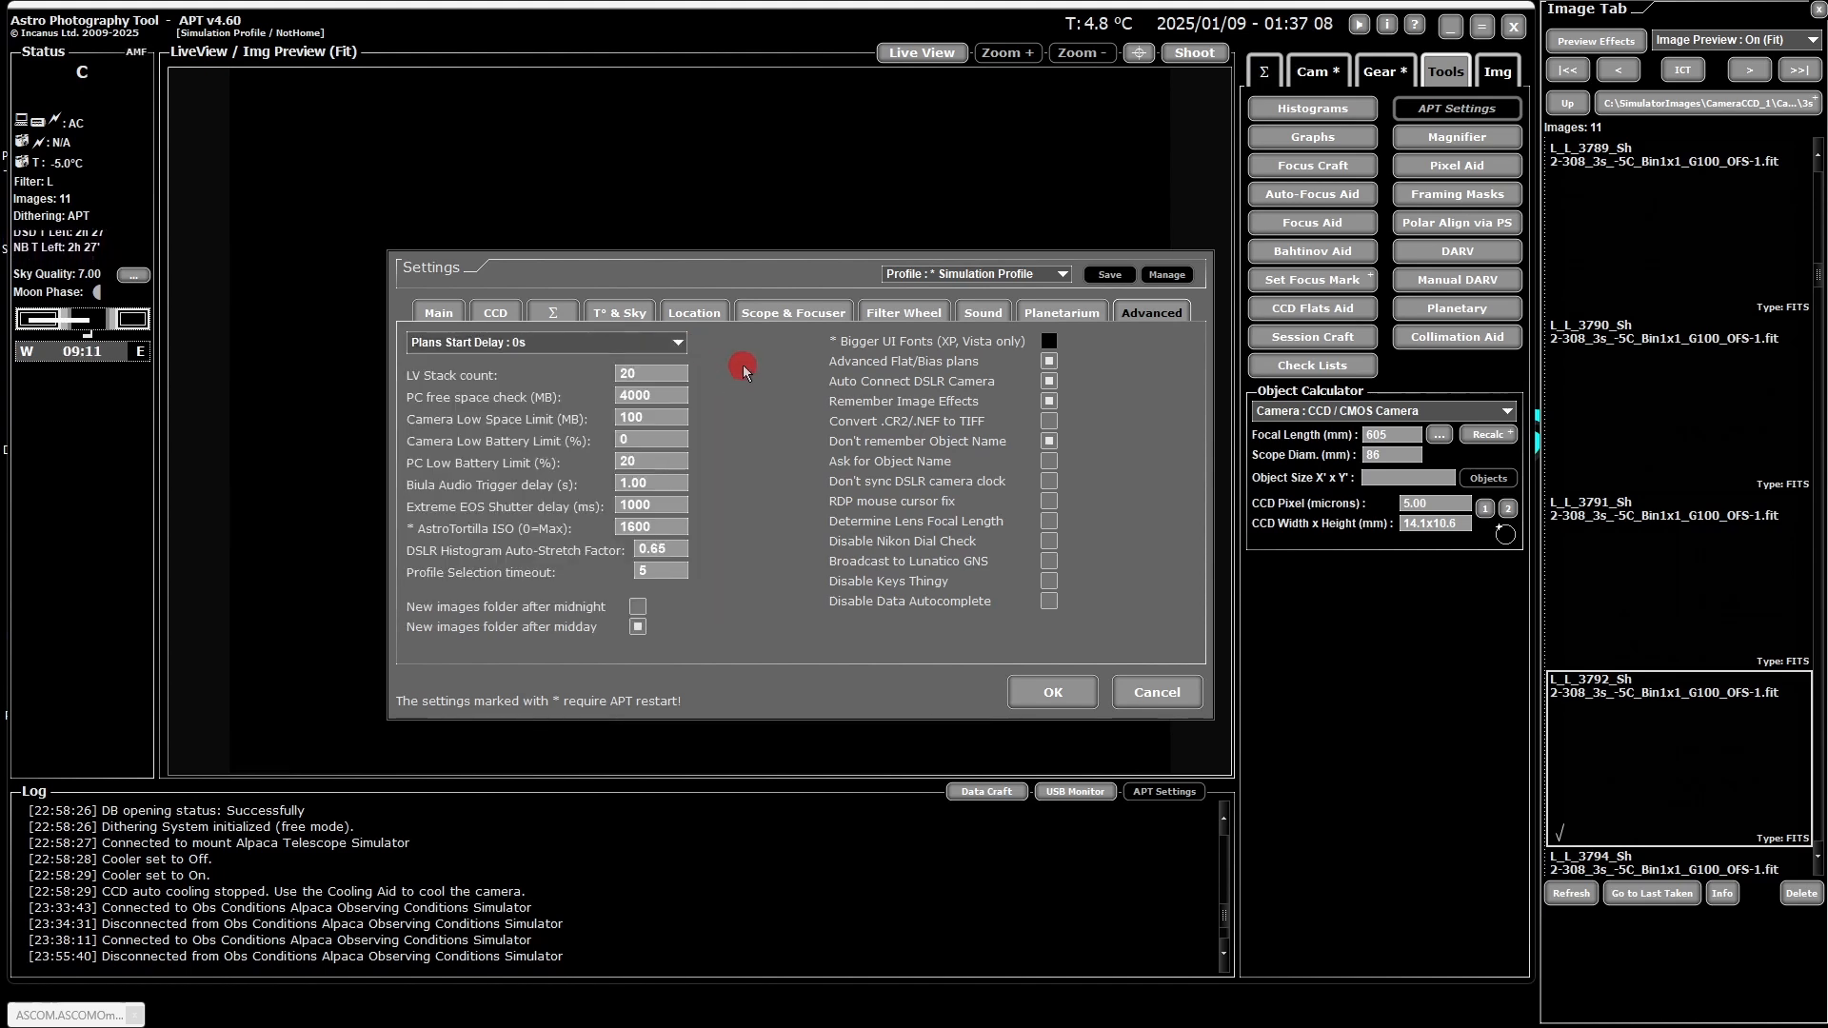
{"action": "left_click", "coordinate": [671, 343]}
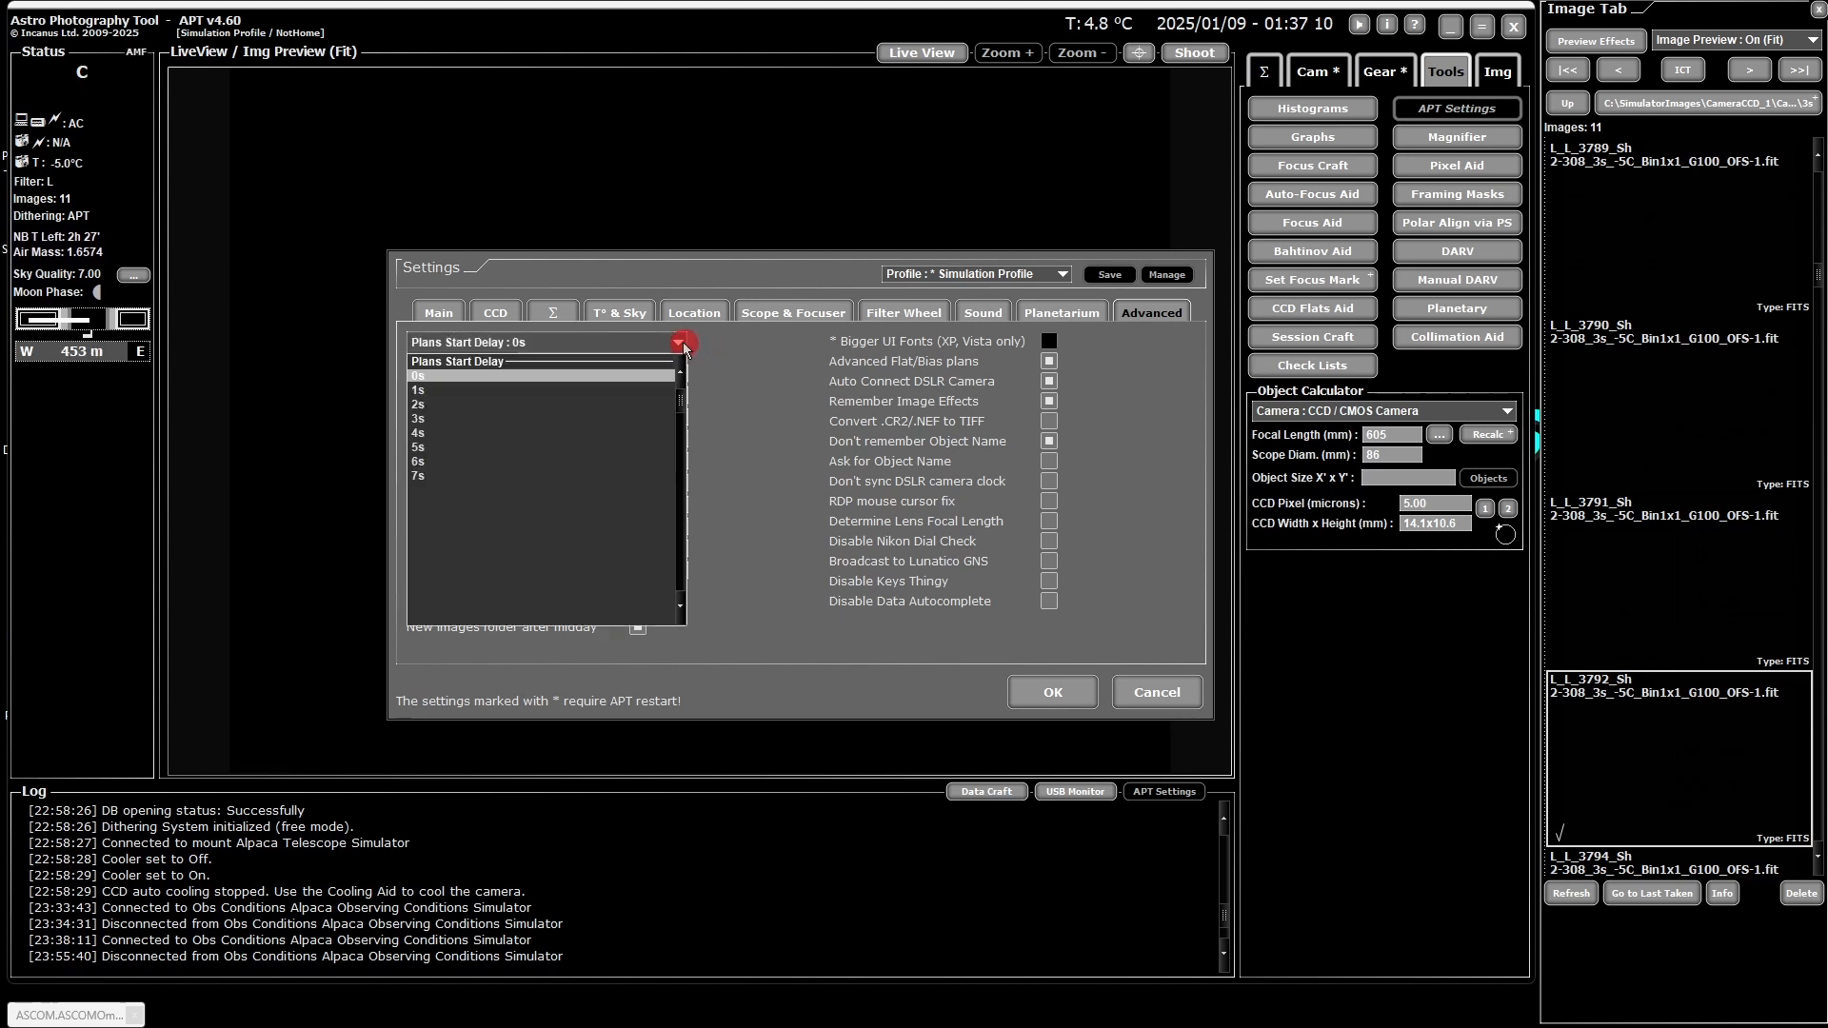
{"action": "left_click", "coordinate": [722, 407]}
{"action": "left_click", "coordinate": [679, 344]}
{"action": "left_click", "coordinate": [678, 345]}
{"action": "left_click", "coordinate": [678, 344]}
{"action": "left_click", "coordinate": [737, 358]}
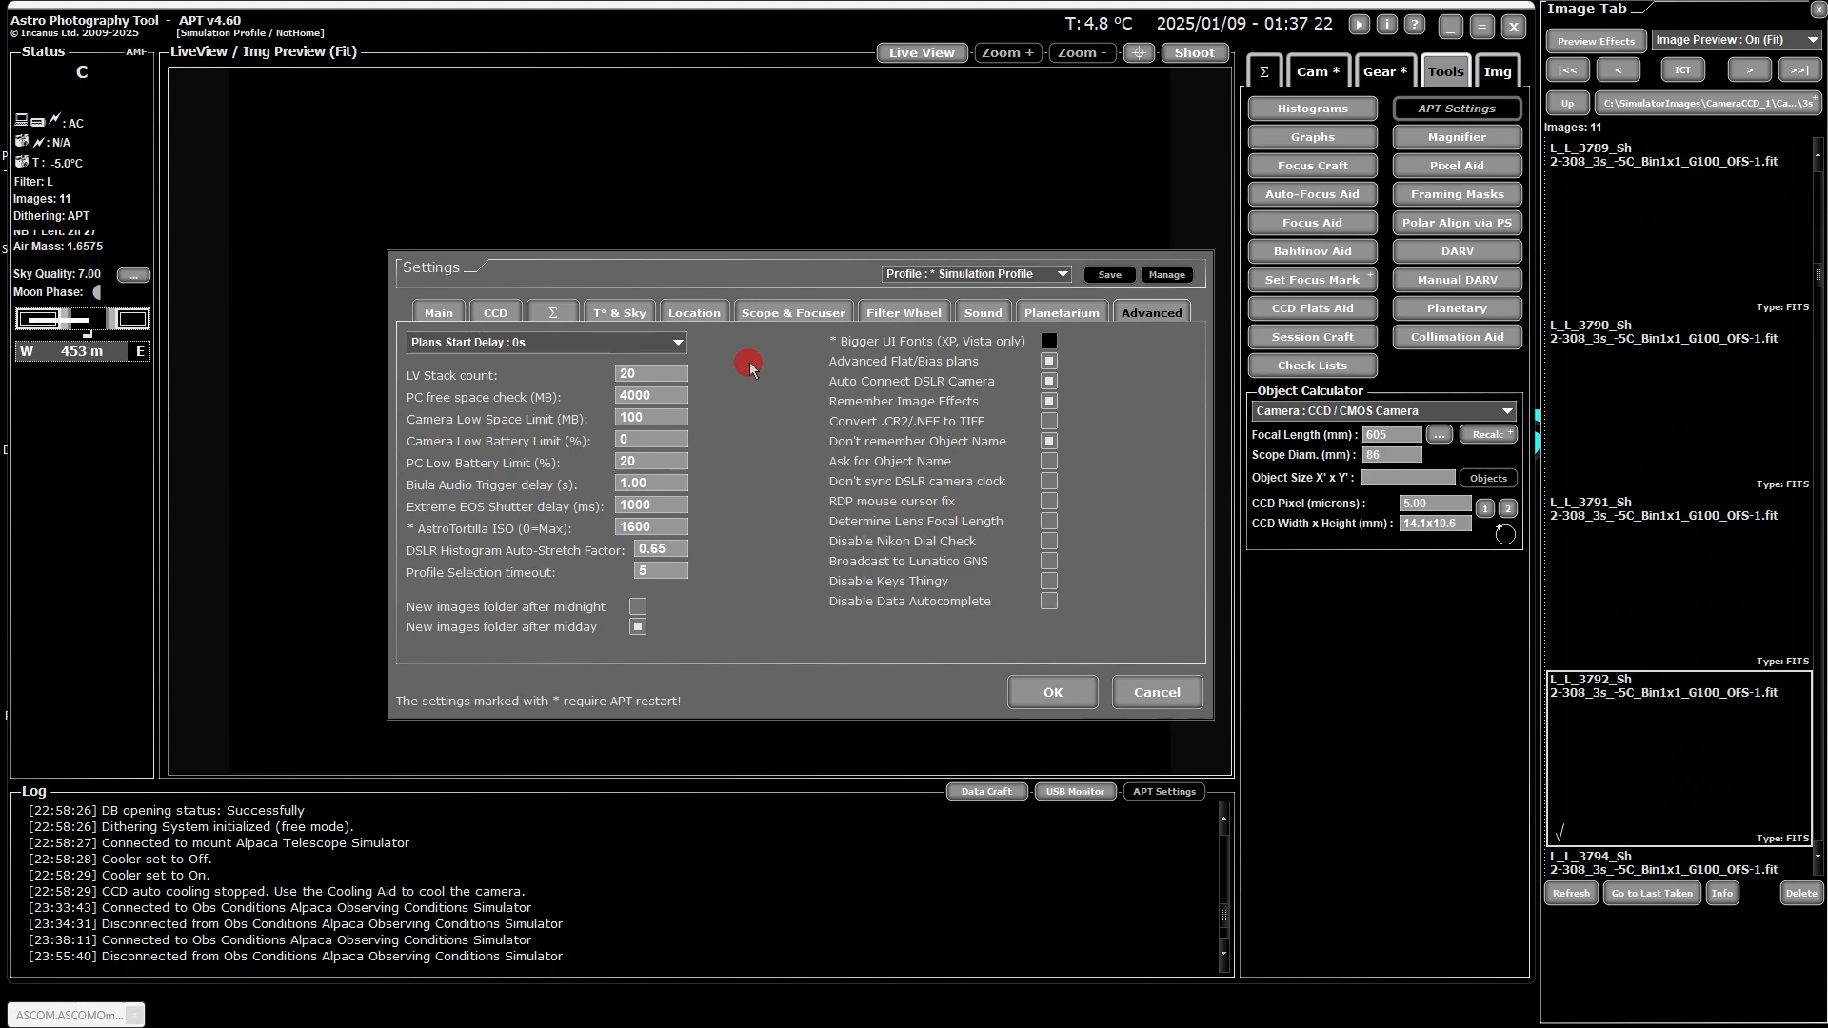
Step: Show the LV Stack control among the Preview Effects and close that window again
{"action": "left_click", "coordinate": [1595, 41]}
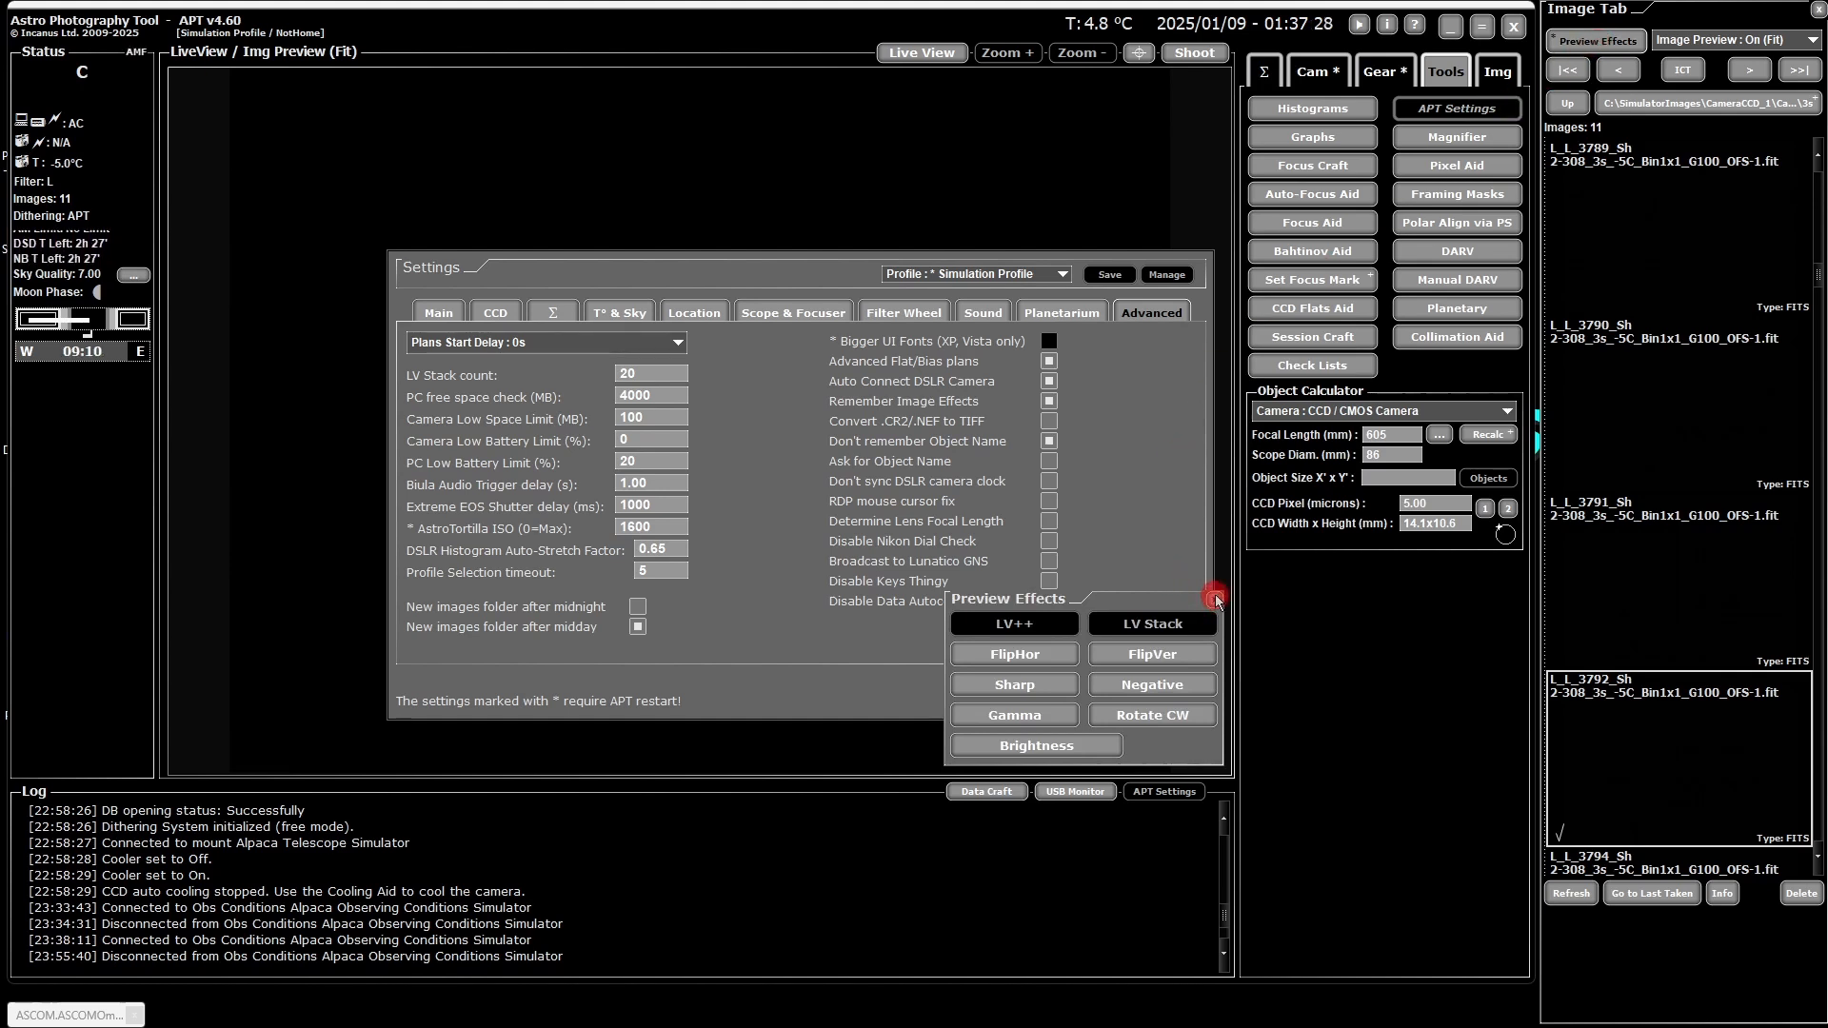
{"action": "left_click", "coordinate": [1214, 597]}
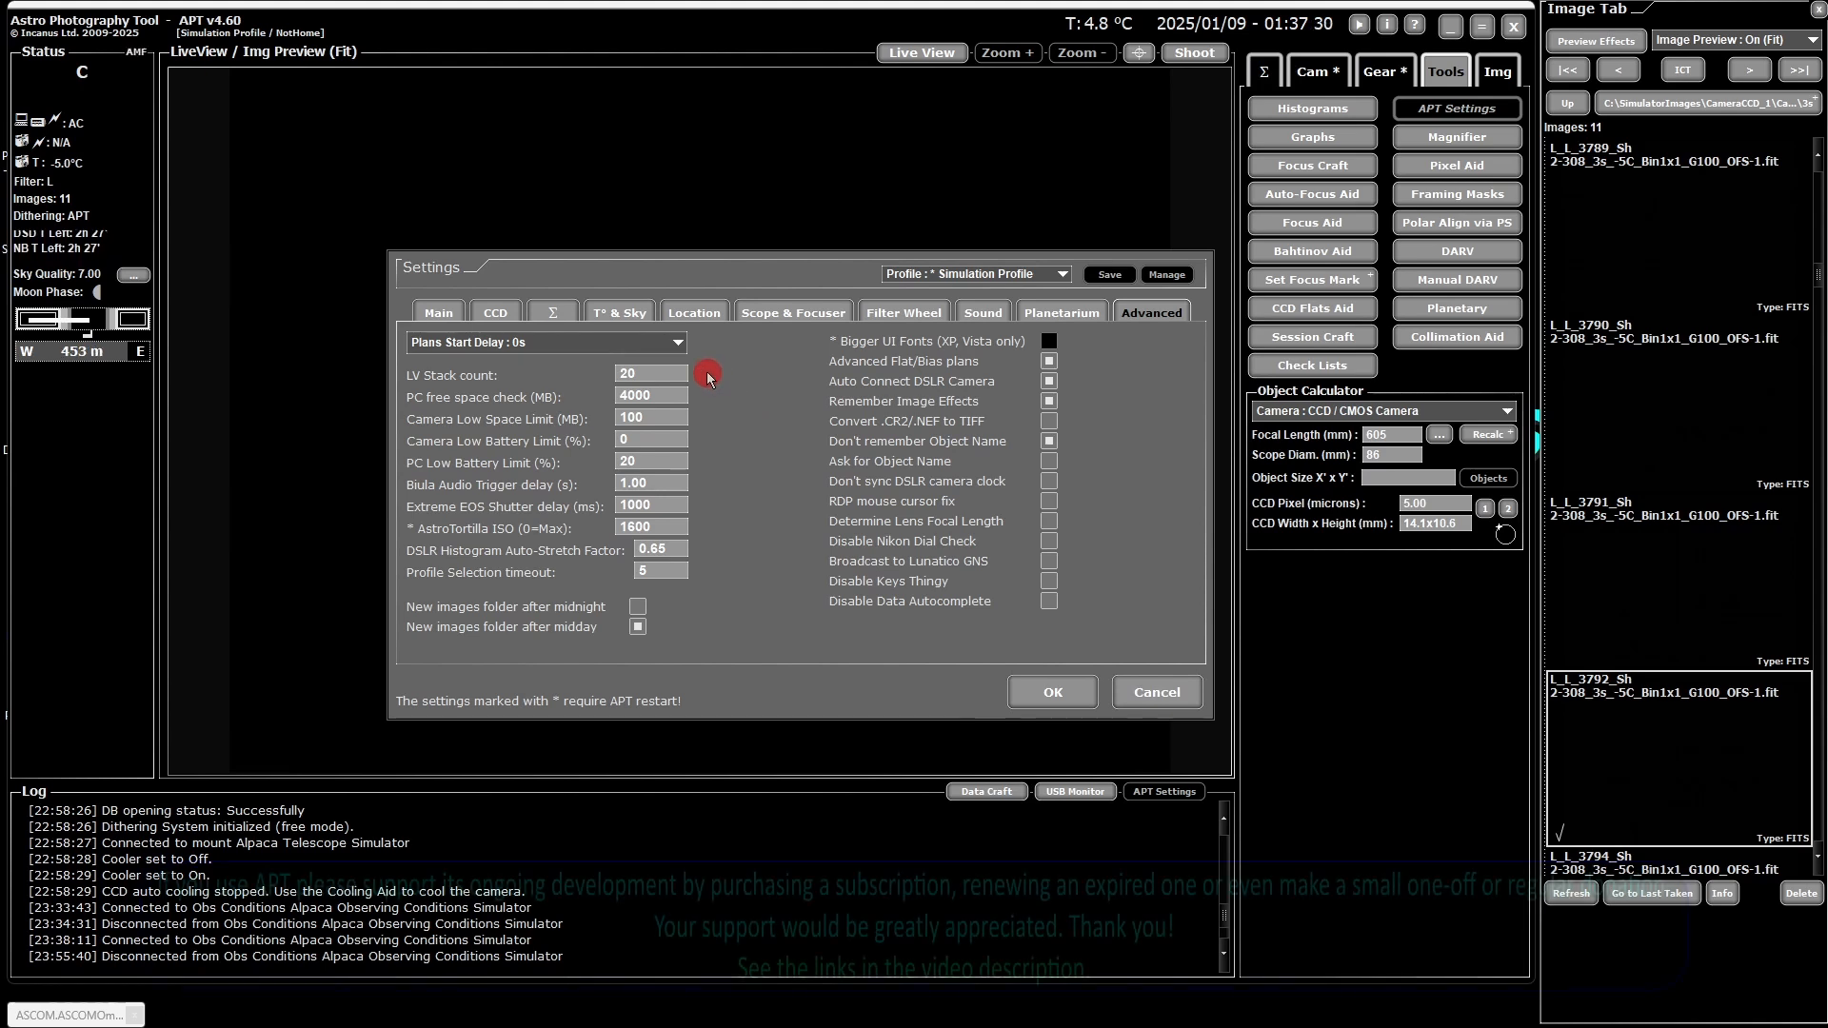
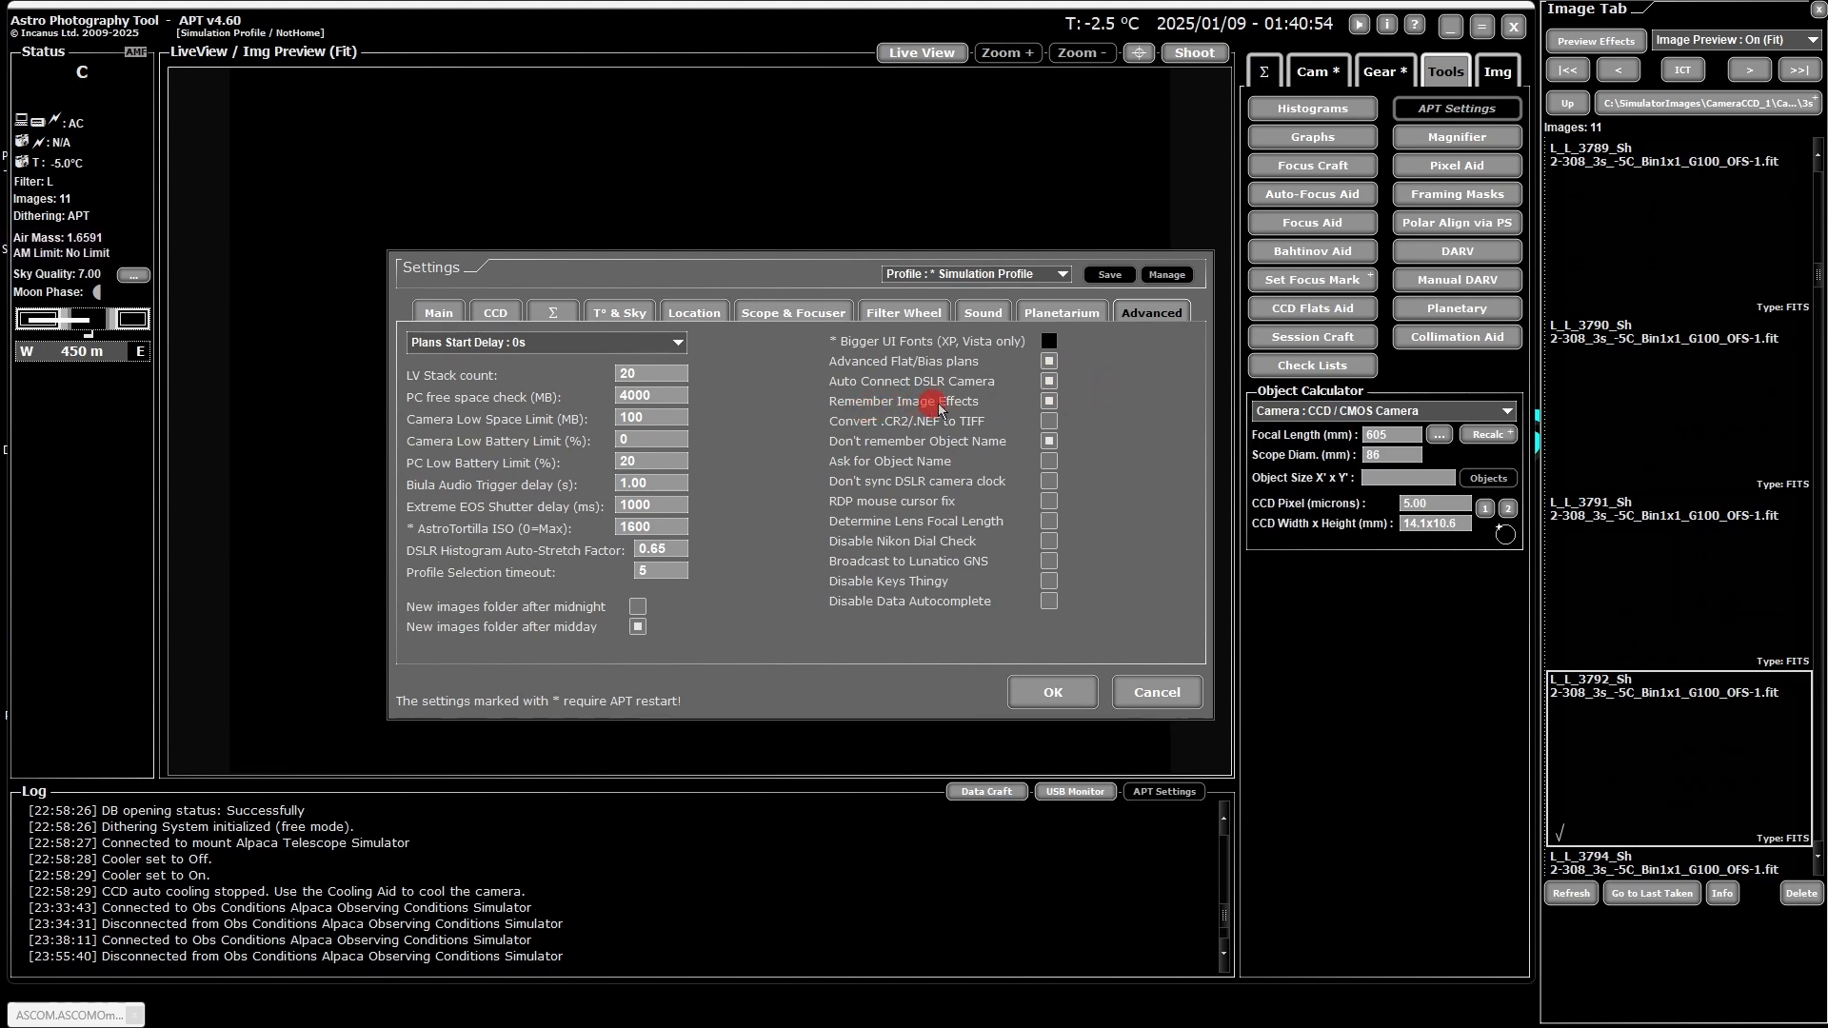
Step: Display the Preview Effects related to Remember Image Effects, move their window off the option list and close it
{"action": "left_click", "coordinate": [1618, 45]}
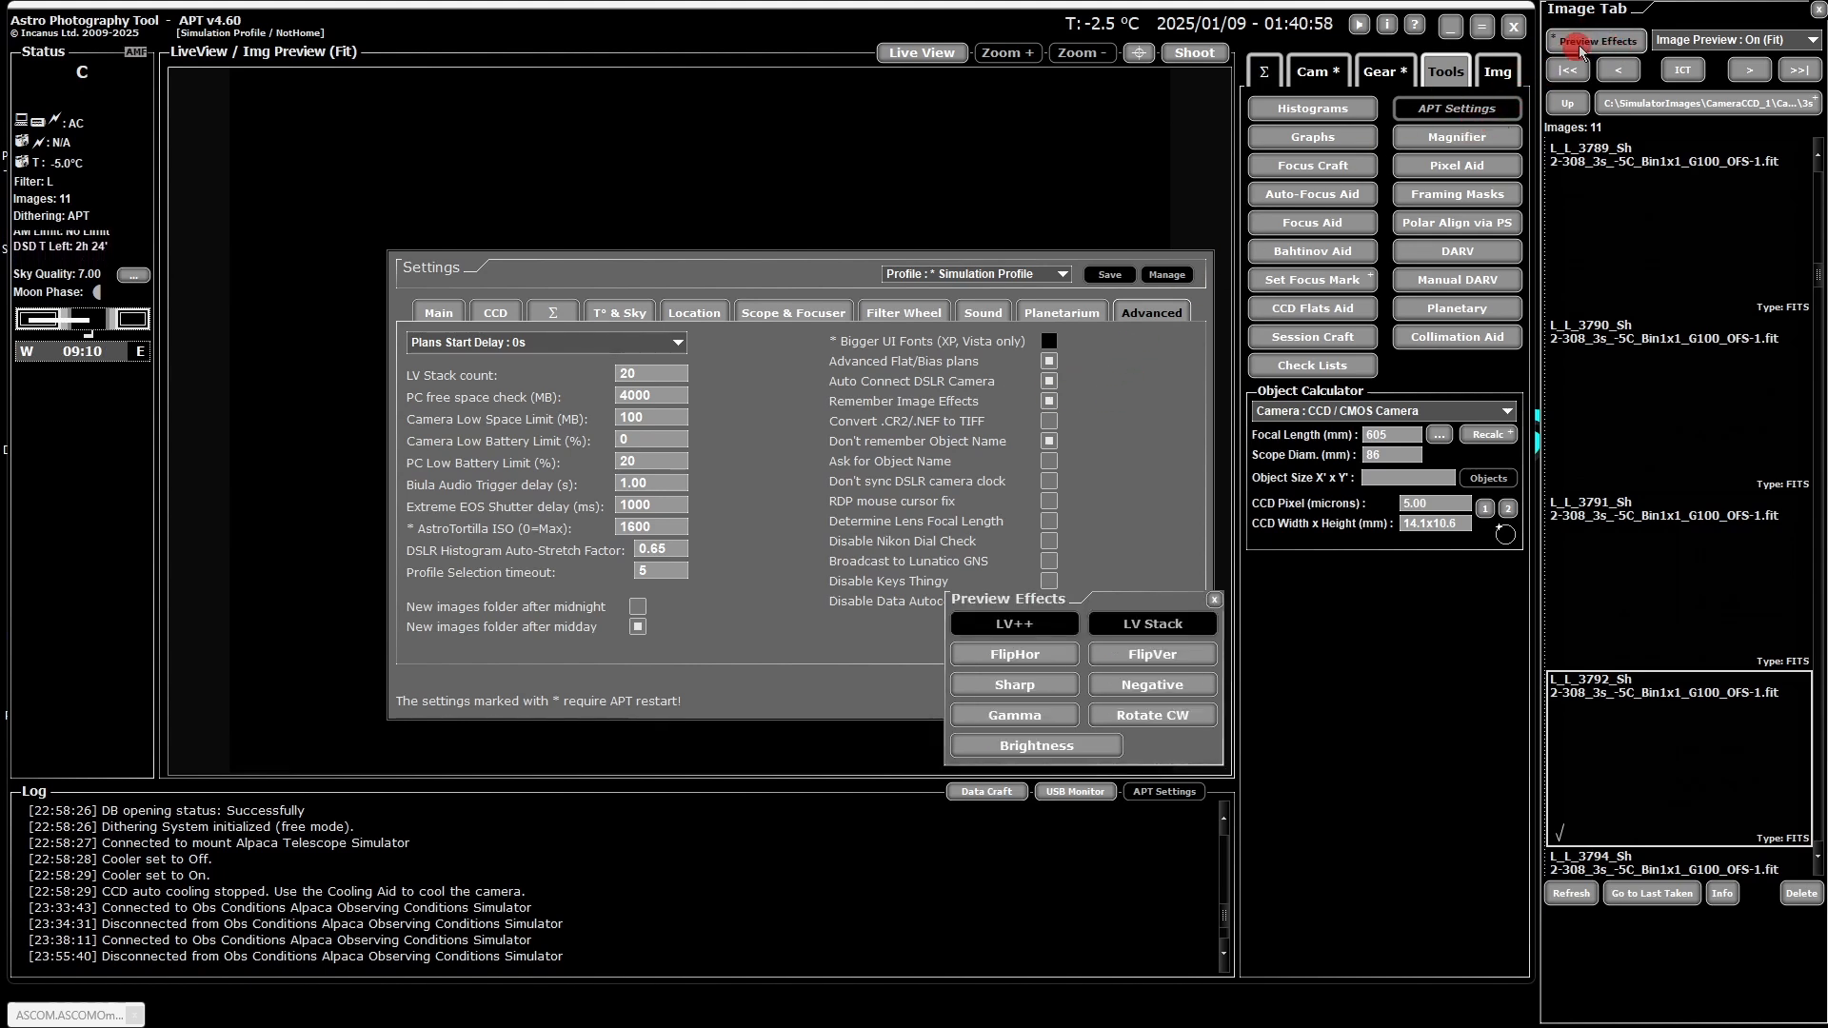
{"action": "left_click_drag", "start_coordinate": [1074, 599], "coordinate": [1252, 344]}
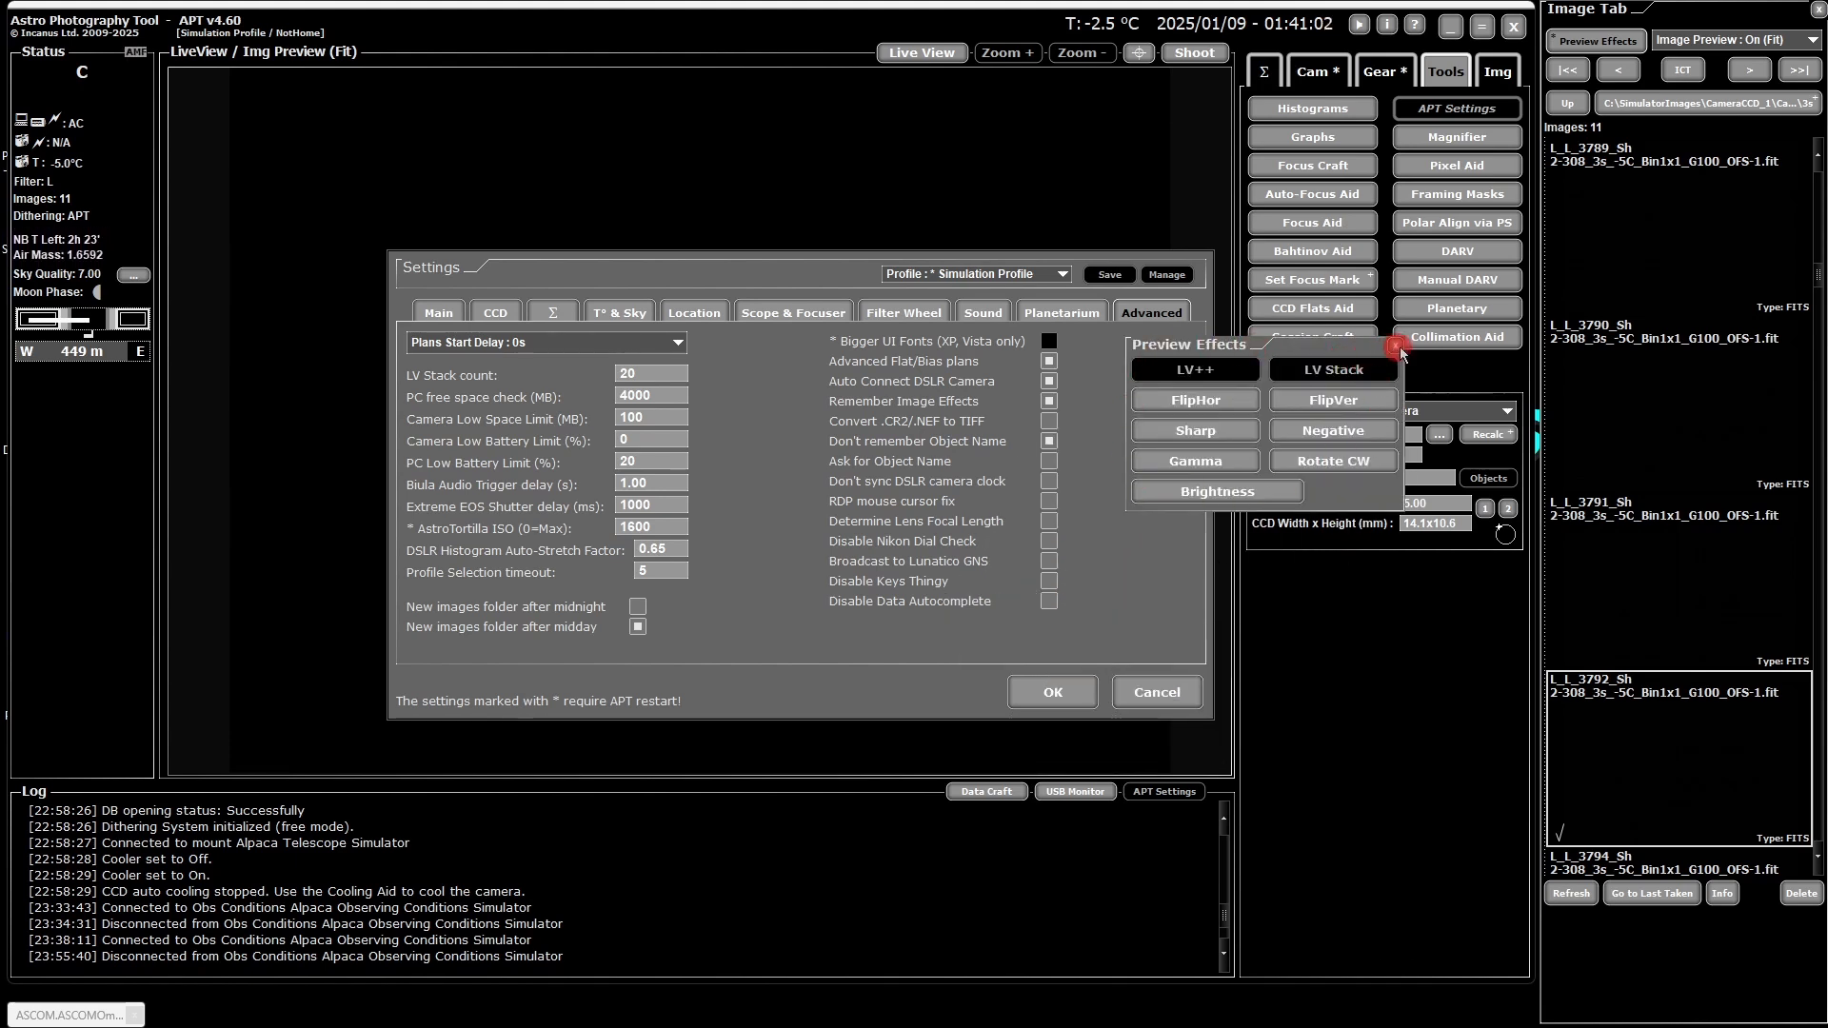
{"action": "left_click", "coordinate": [1397, 347]}
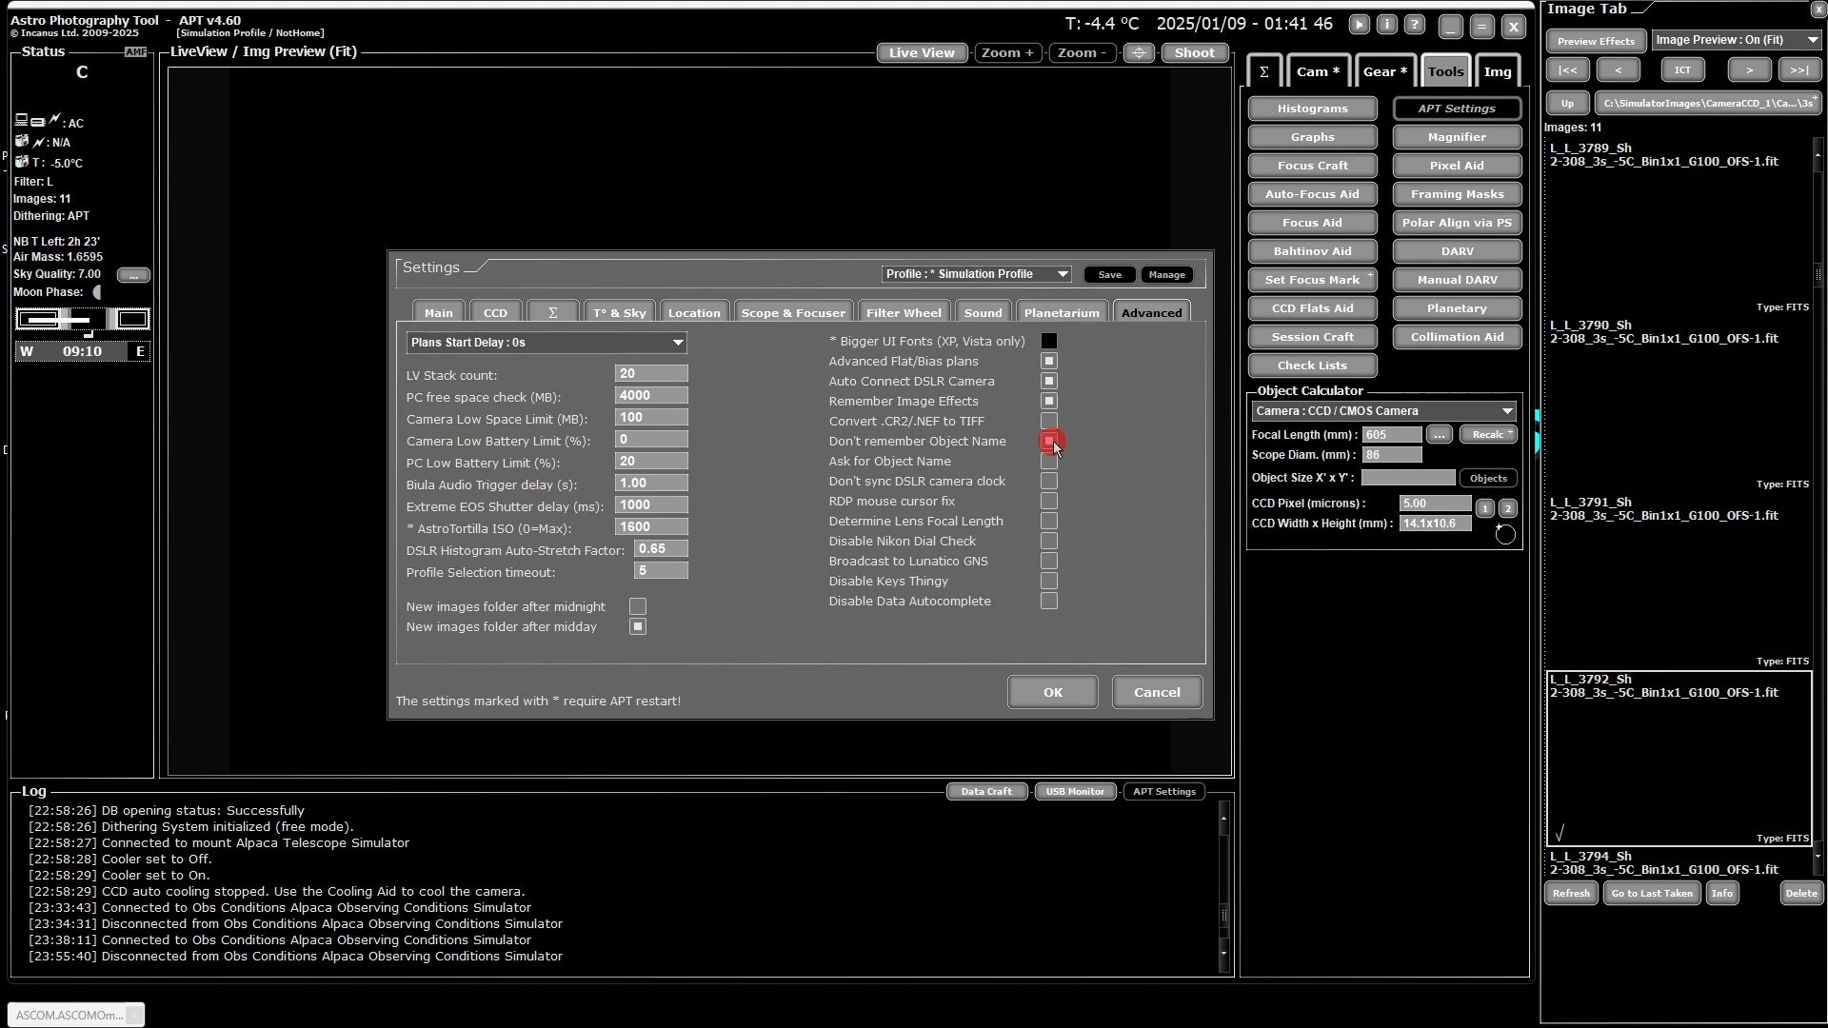
Step: Examine the Don't remember Object Name and Disable Keys Thingy options in the Advanced settings, leaving both as they are
{"action": "left_click", "coordinate": [1050, 441]}
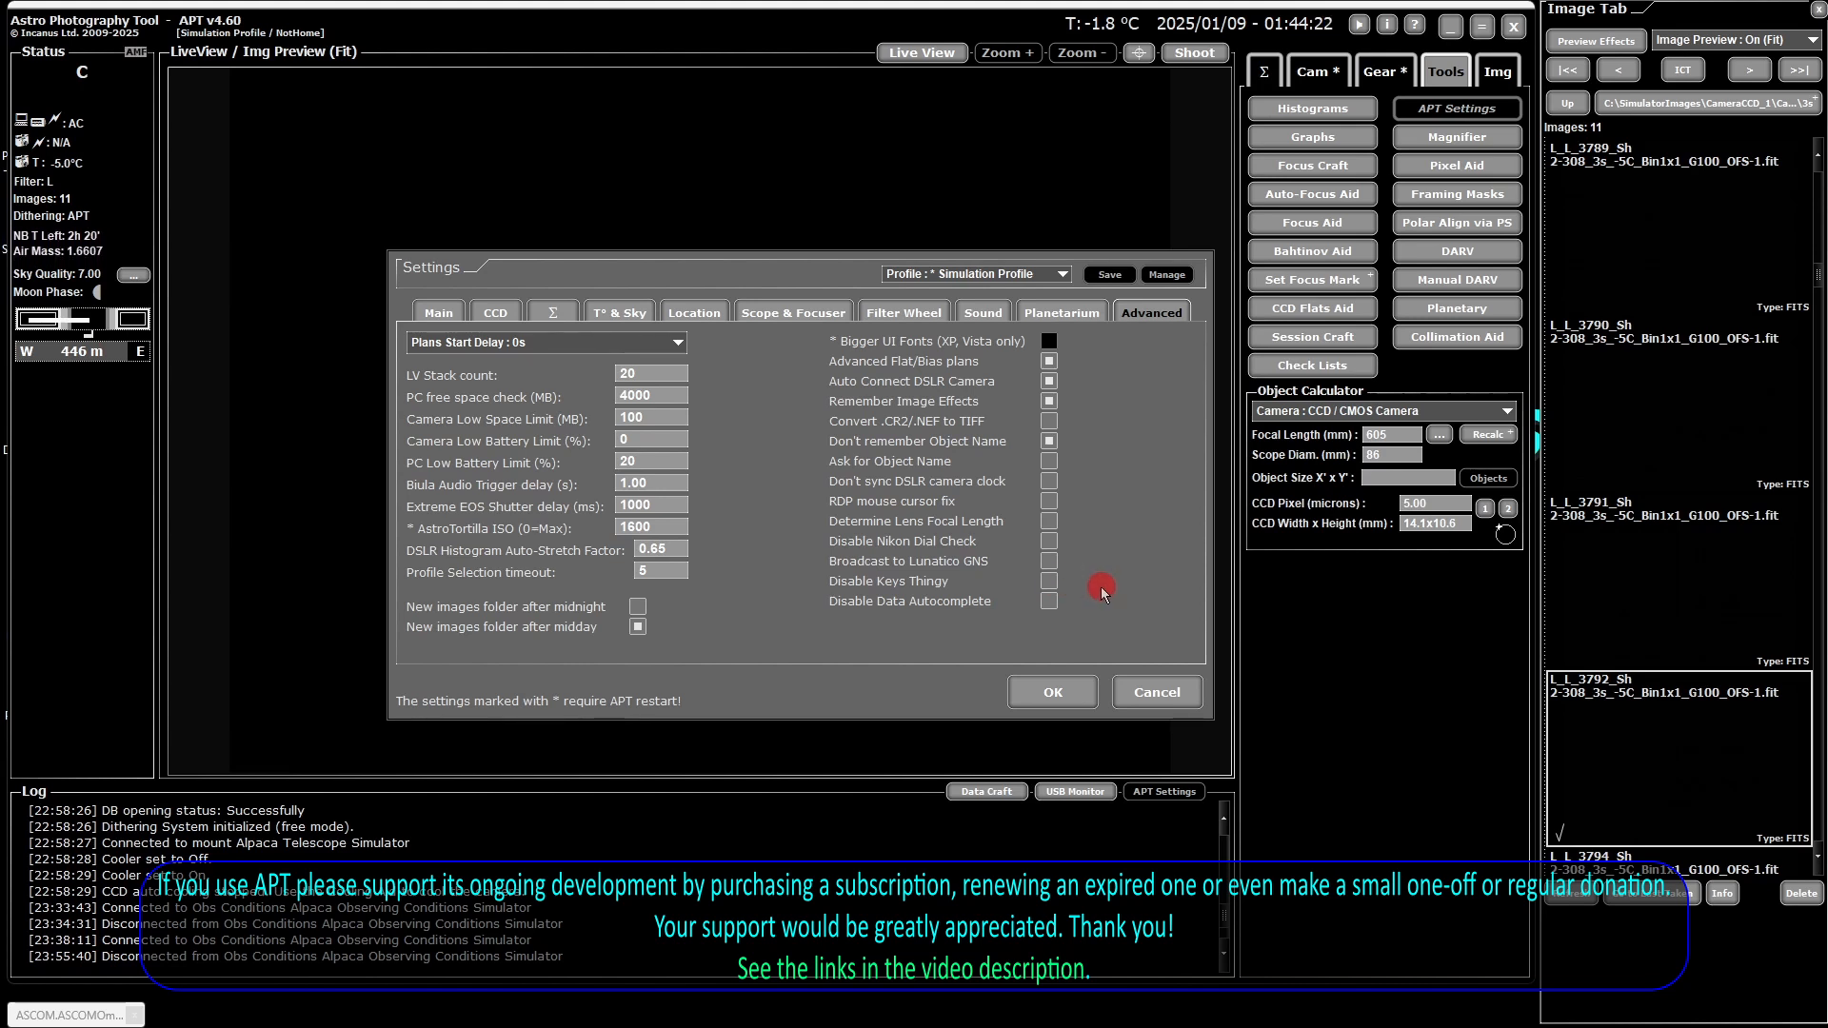
{"action": "left_click", "coordinate": [1051, 580]}
{"action": "left_click", "coordinate": [1048, 580]}
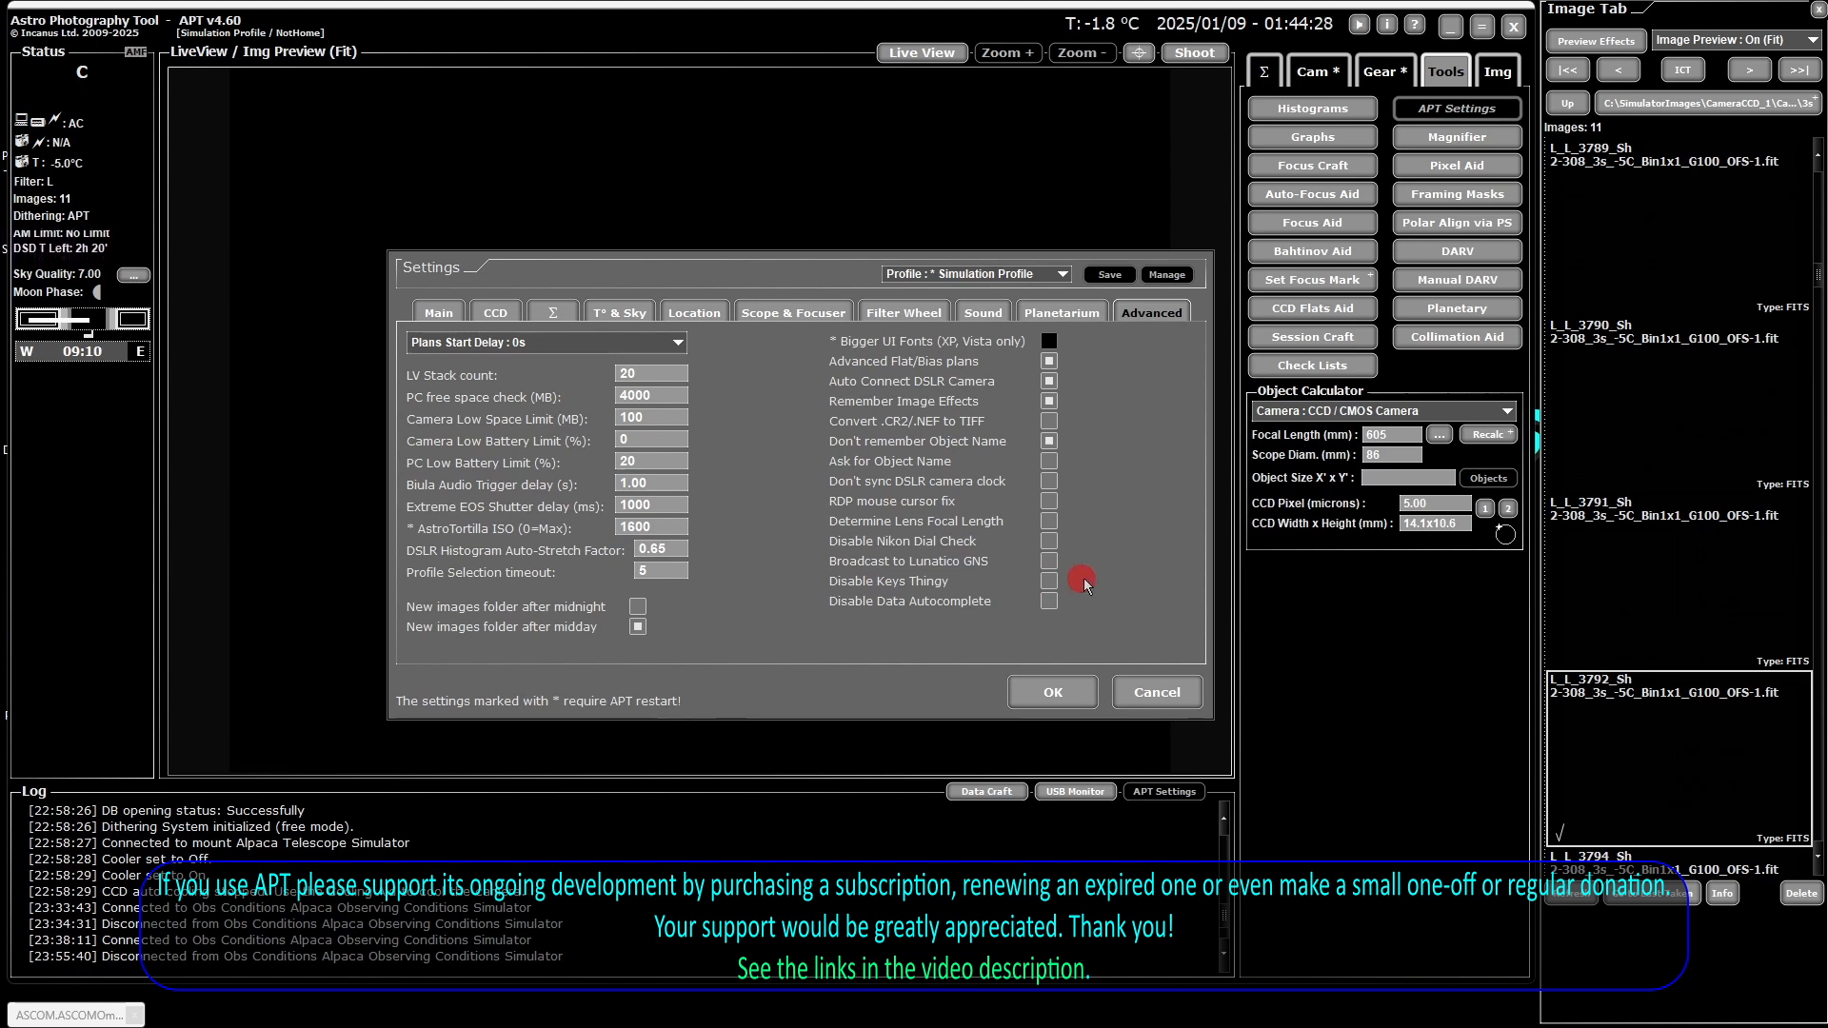